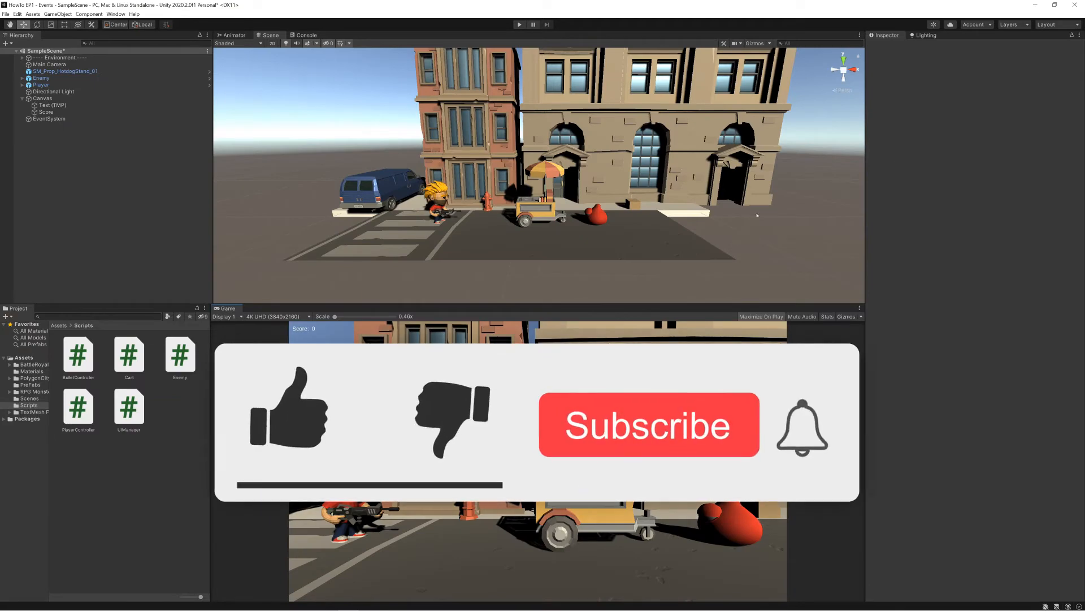
pyautogui.moveTo(565, 219); pyautogui.dragTo(592, 259, button='middle')
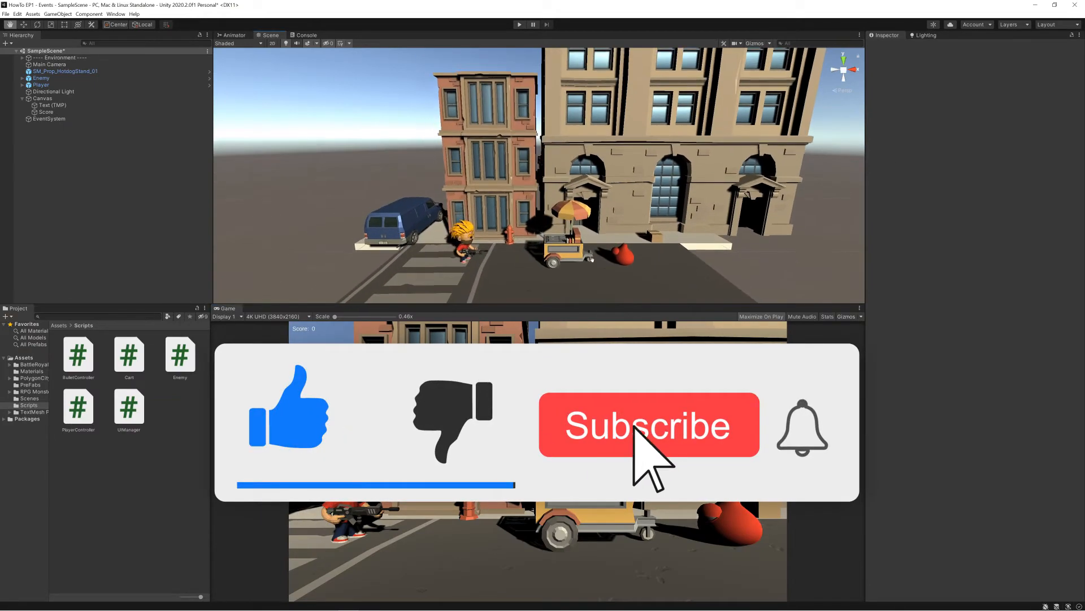
pyautogui.moveTo(592, 259); pyautogui.dragTo(668, 286, button='right')
pyautogui.moveTo(669, 286); pyautogui.dragTo(616, 249, button='middle')
pyautogui.moveTo(617, 249); pyautogui.dragTo(523, 253, button='right')
pyautogui.moveTo(523, 252); pyautogui.dragTo(429, 226, button='middle')
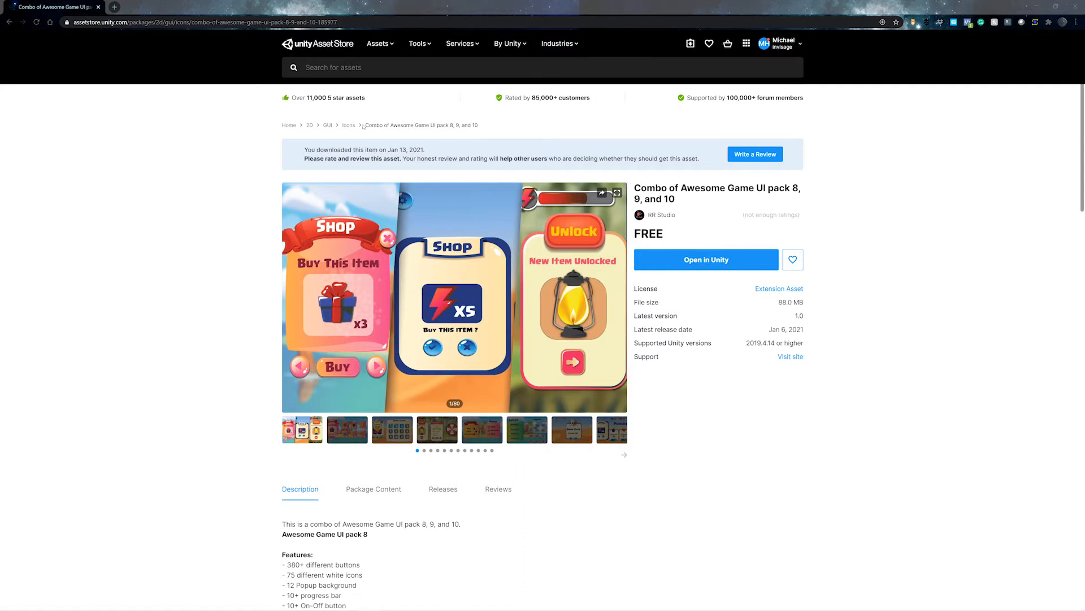
# - Open the Combo of Awesome Game UI pack 8, 9, and 10 in Unity and expand the imported Saurabh Studio asset folder
pyautogui.click(716, 262)
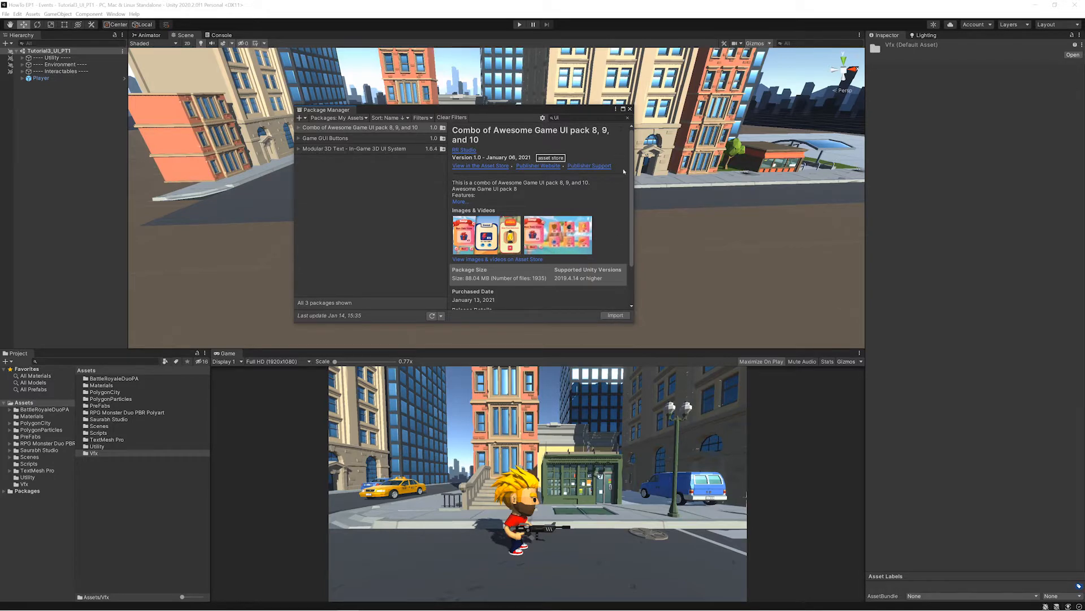
pyautogui.click(630, 108)
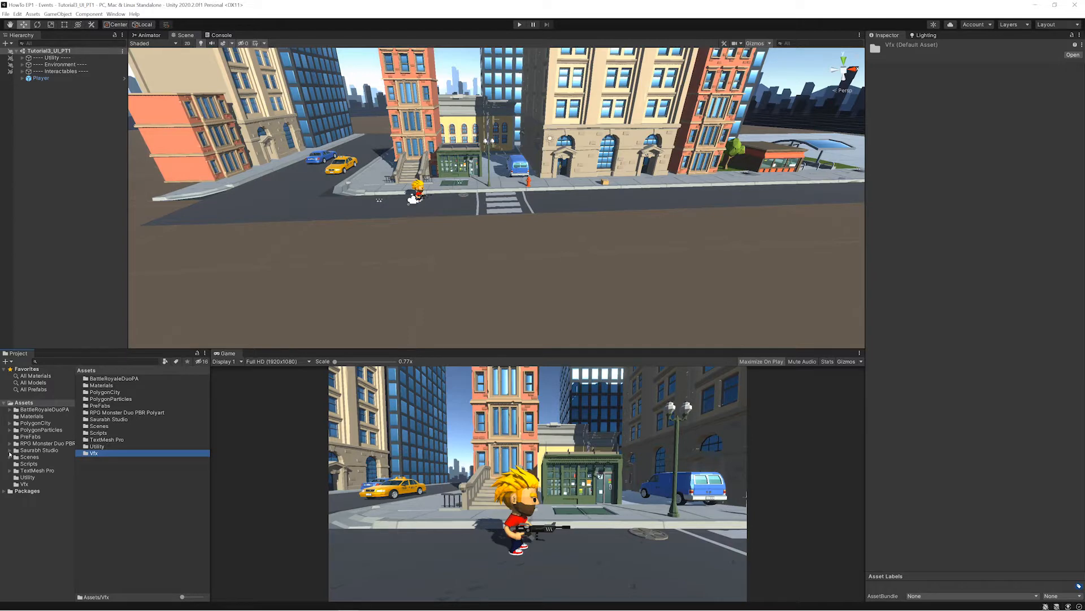
pyautogui.click(10, 451)
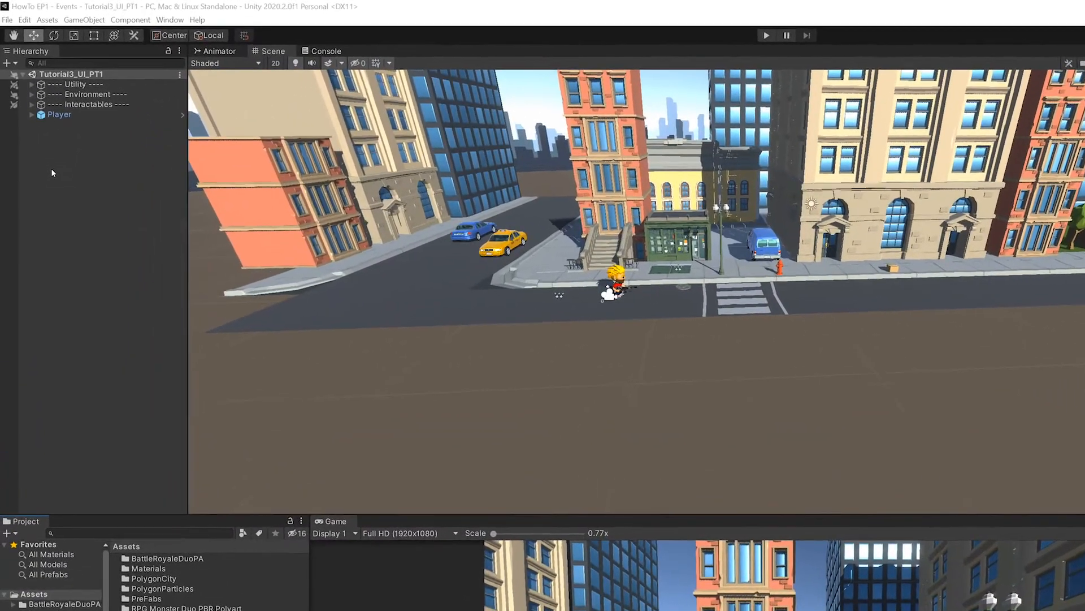
# - Add a UI Image to the Tutorial3_UI_PT1 scene at the root of the hierarchy
pyautogui.rightClick(52, 169)
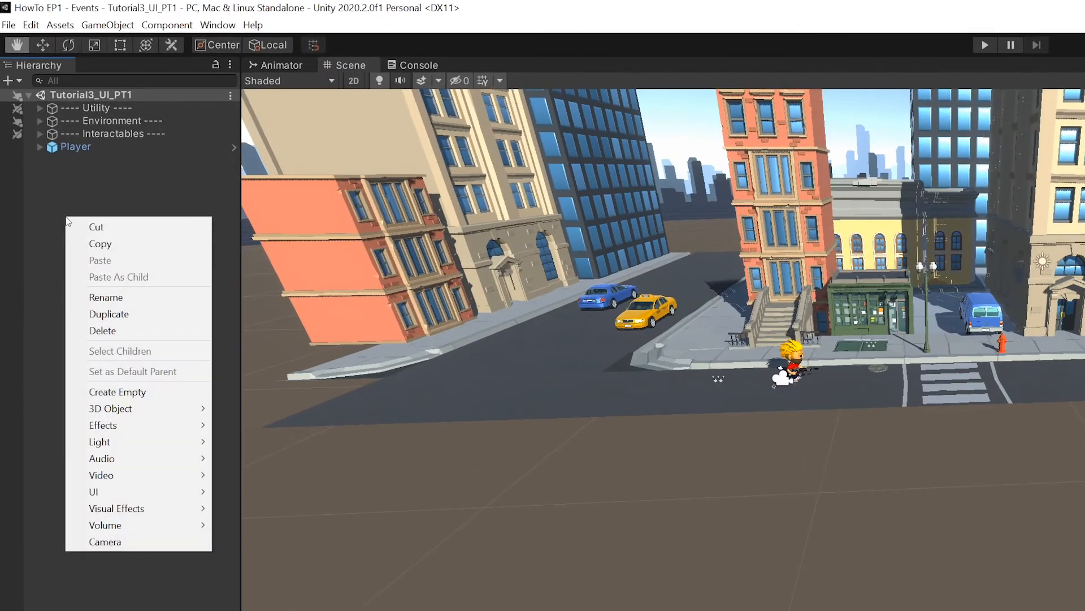
pyautogui.moveTo(146, 491)
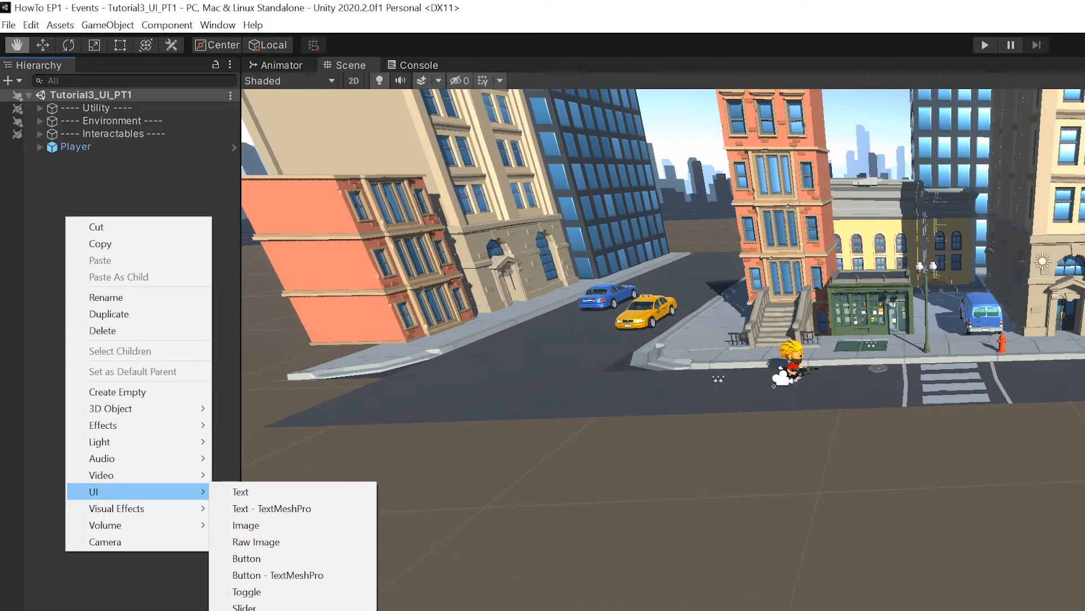
pyautogui.click(263, 527)
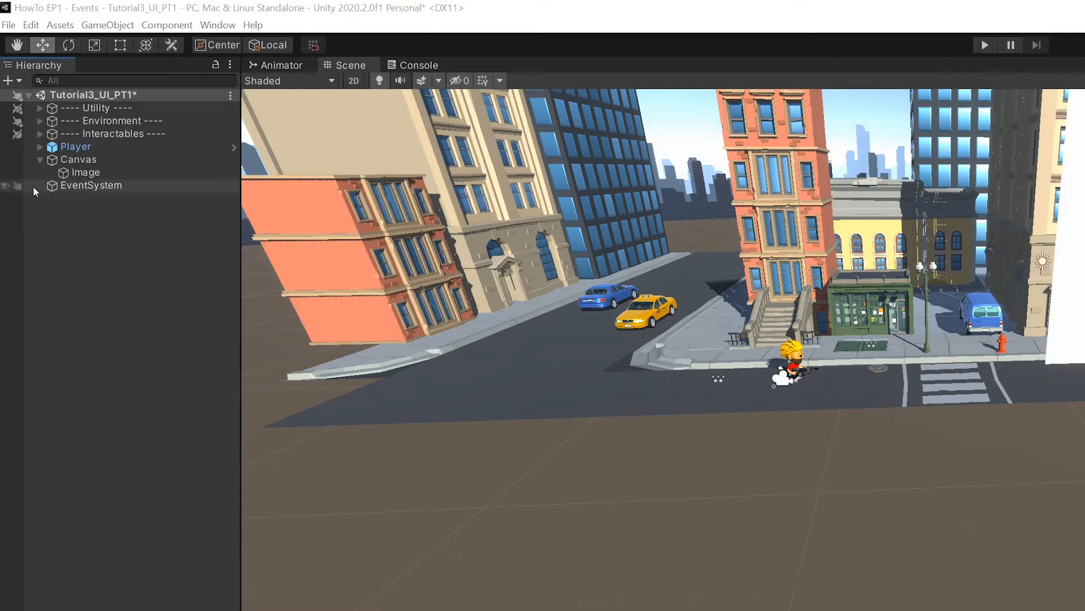
pyautogui.press('F12')
pyautogui.moveTo(14, 172); pyautogui.dragTo(181, 172)
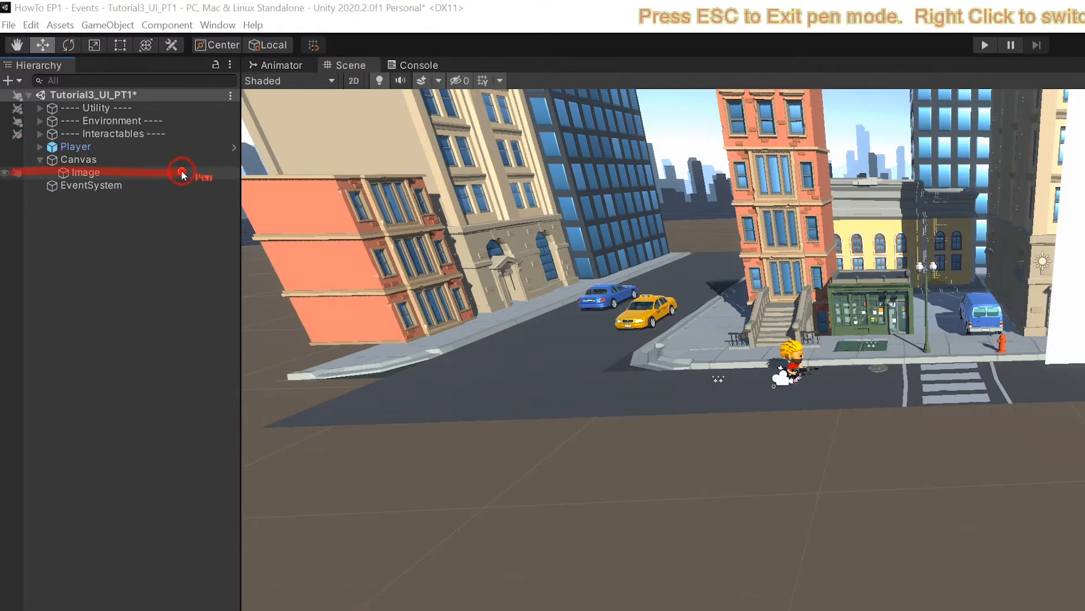
pyautogui.press('Escape')
pyautogui.press('F12')
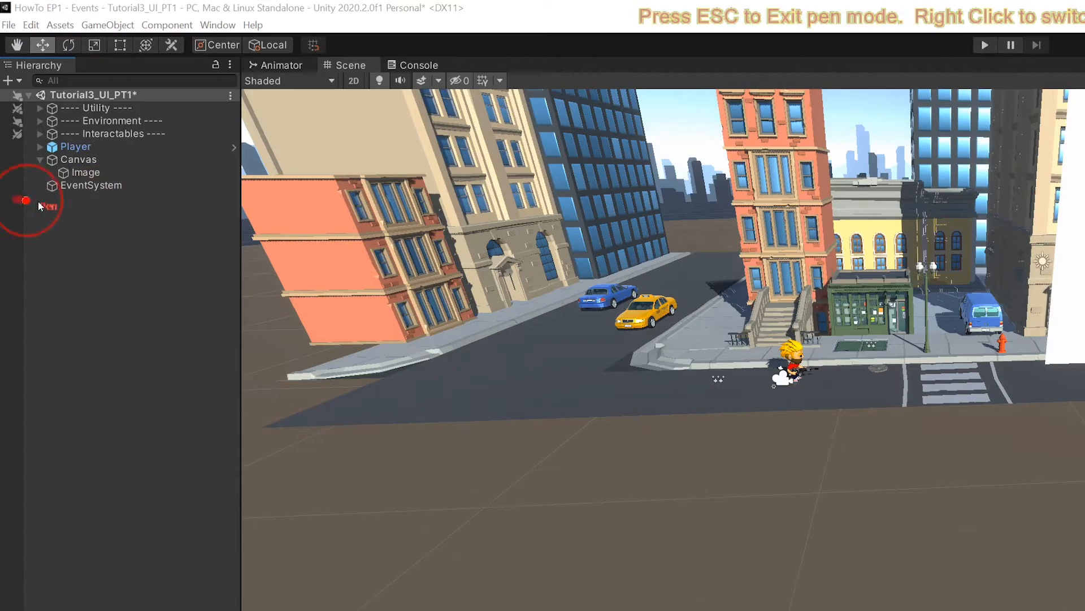
pyautogui.moveTo(13, 198); pyautogui.dragTo(166, 210)
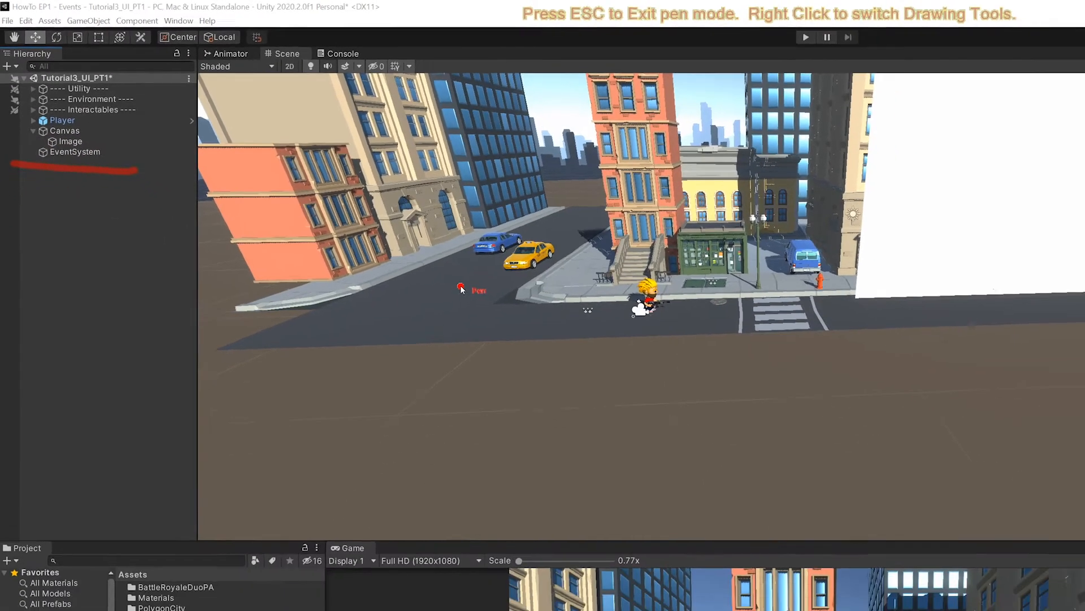
pyautogui.press('Escape')
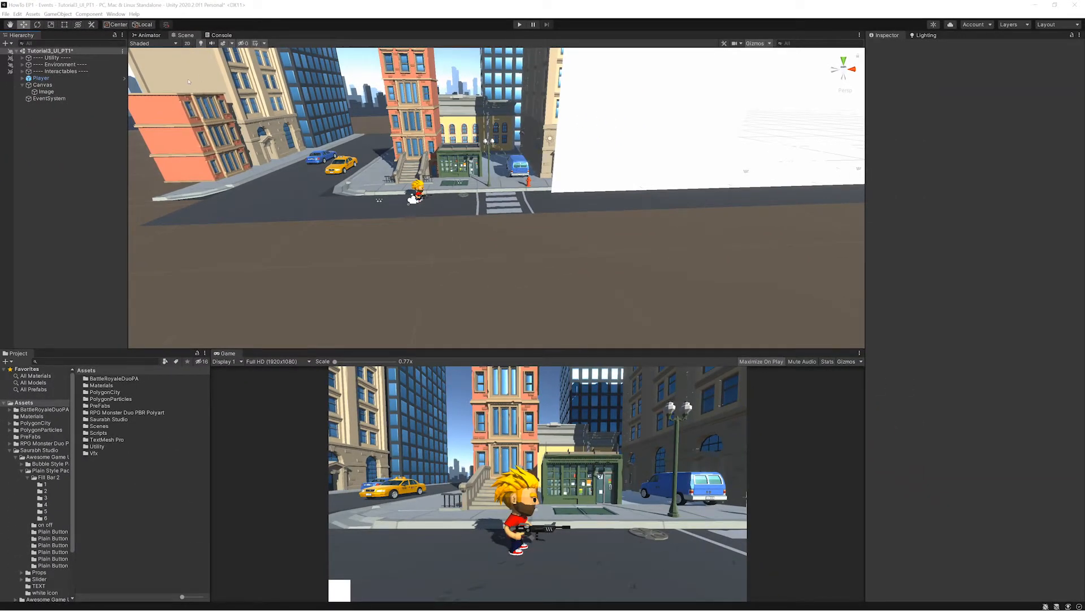
# - Switch the Scene view to 2D and fit the whole canvas rectangle in view
pyautogui.click(187, 43)
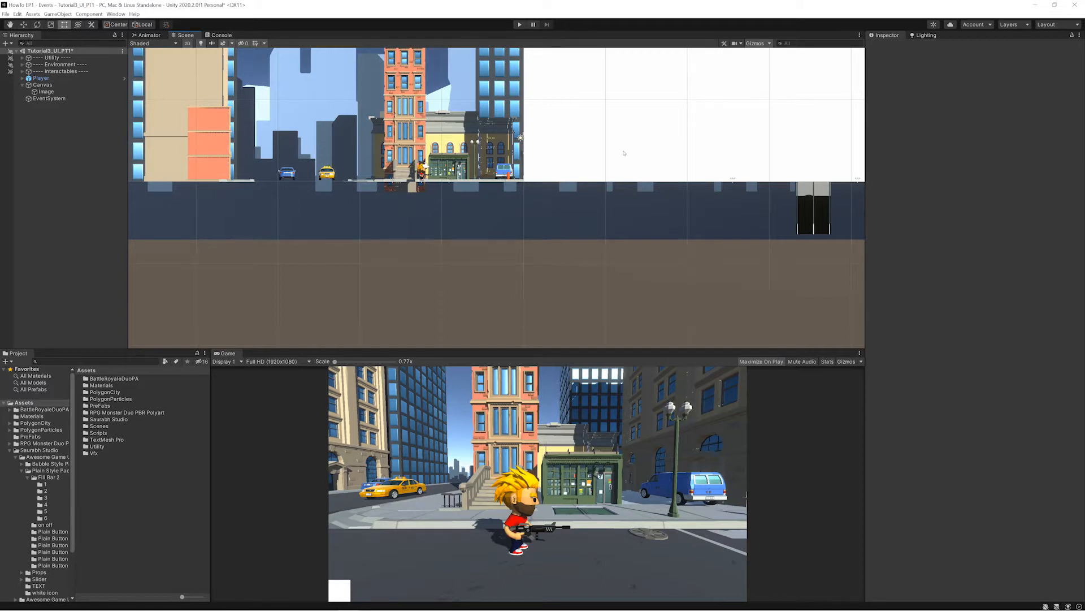
pyautogui.scroll(-10, 625, 153)
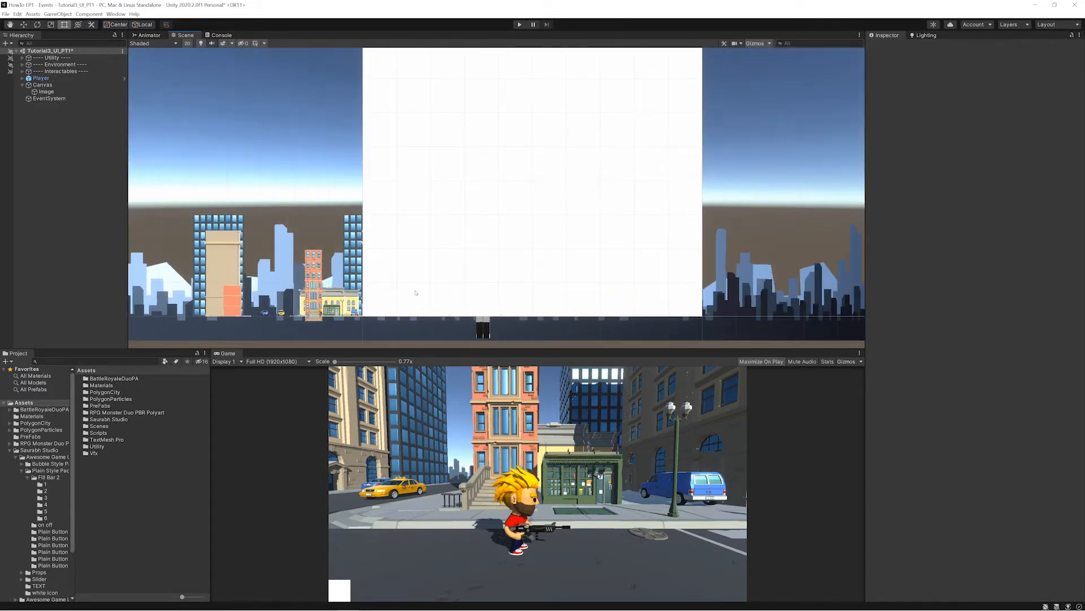
pyautogui.scroll(-8, 623, 173)
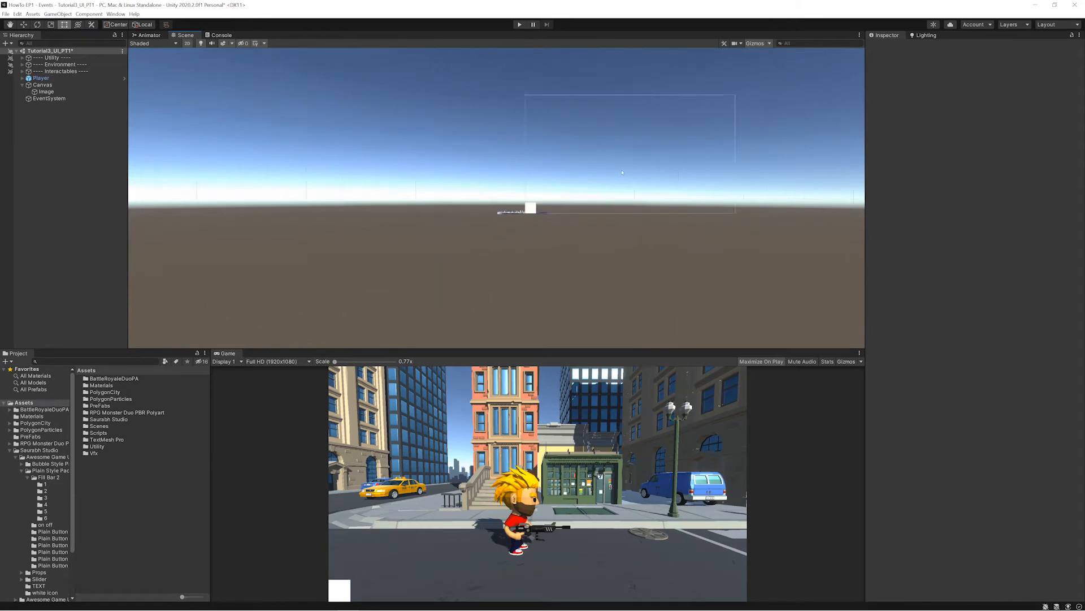
pyautogui.moveTo(622, 173); pyautogui.dragTo(453, 240, button='middle')
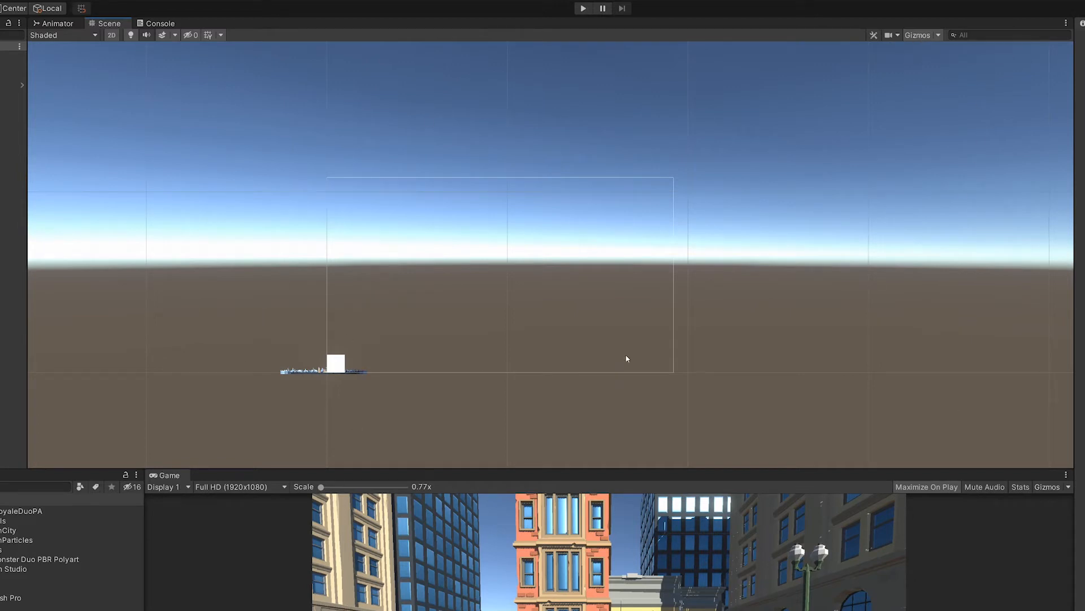
pyautogui.click(12, 94)
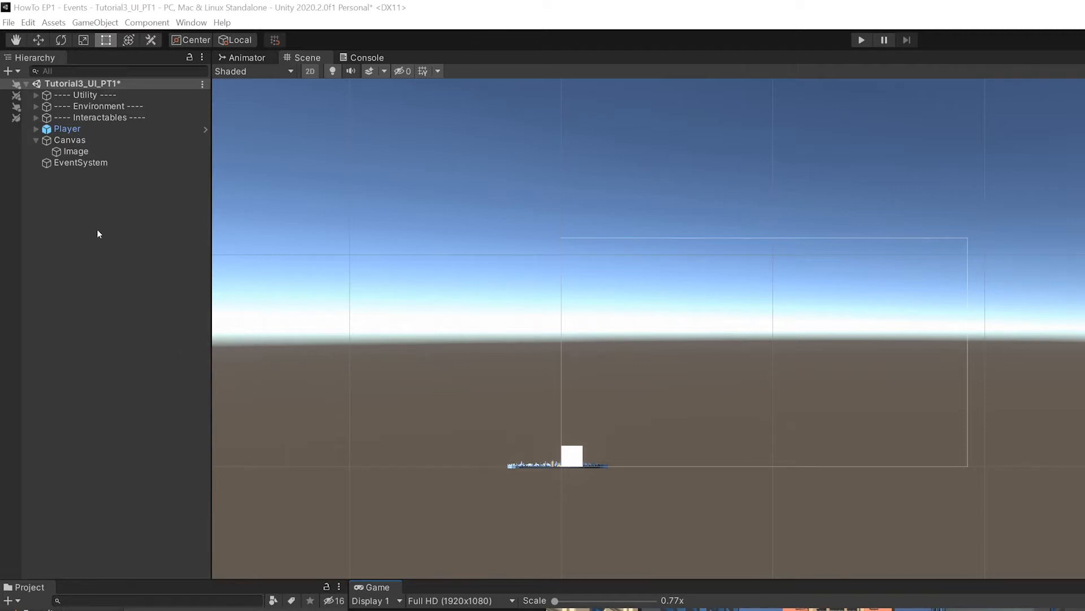
# - Assign the Play sprite from the UI pack's teal Plain Button folder as the source image of the canvas's Image
pyautogui.click(74, 153)
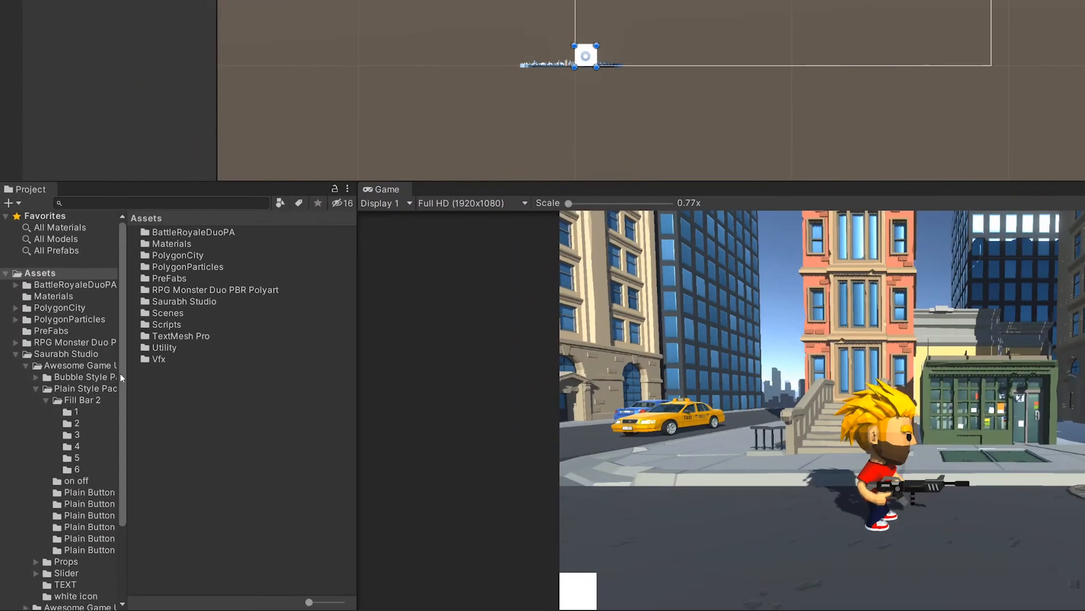
pyautogui.scroll(-3, 120, 373)
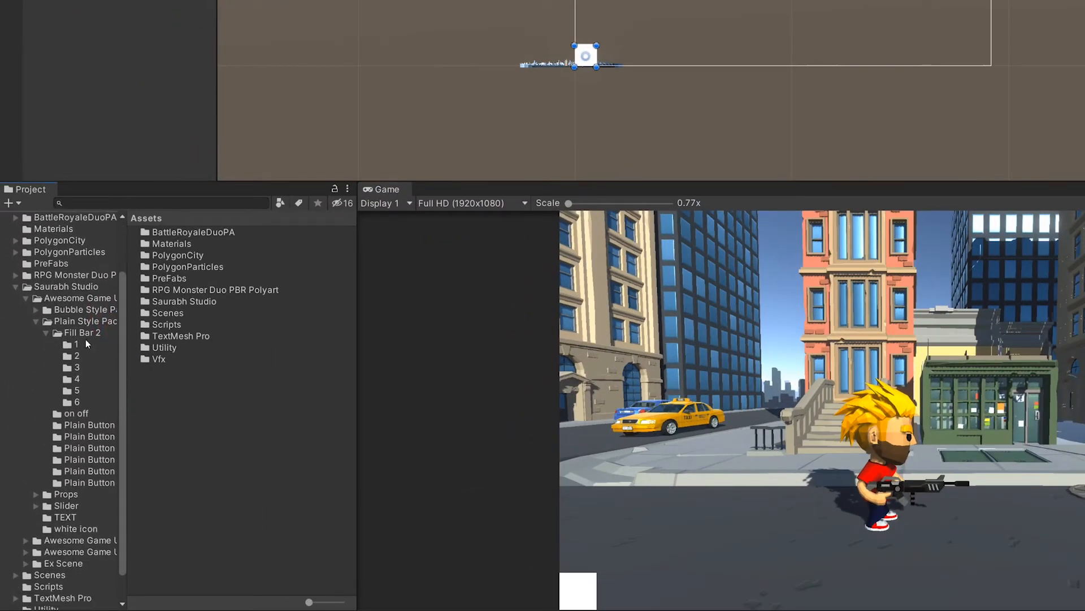
pyautogui.click(77, 367)
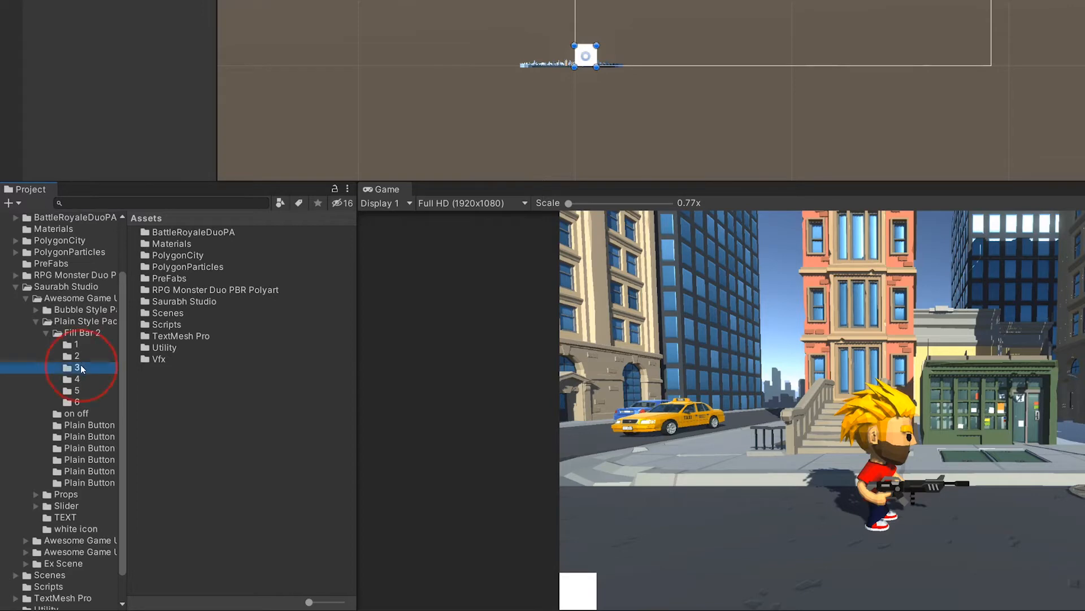
pyautogui.click(80, 449)
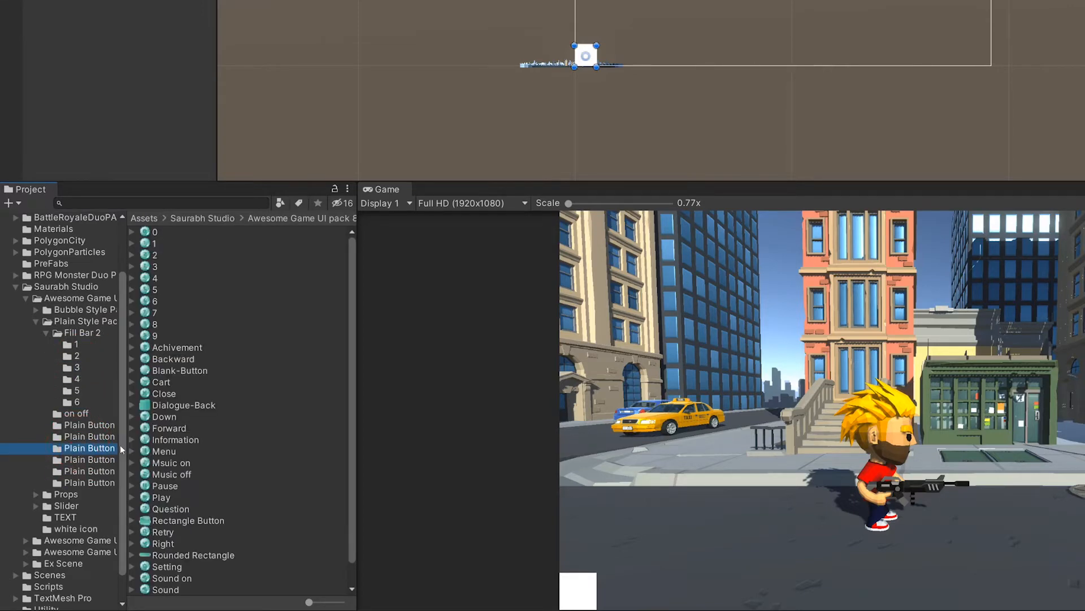
pyautogui.click(165, 498)
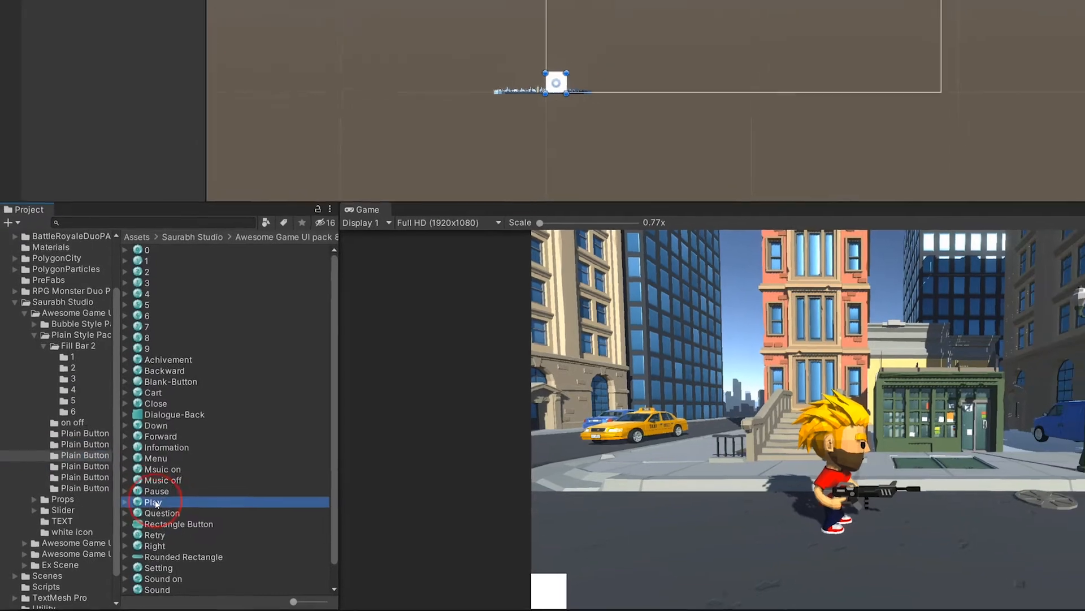
pyautogui.moveTo(157, 503); pyautogui.dragTo(979, 204)
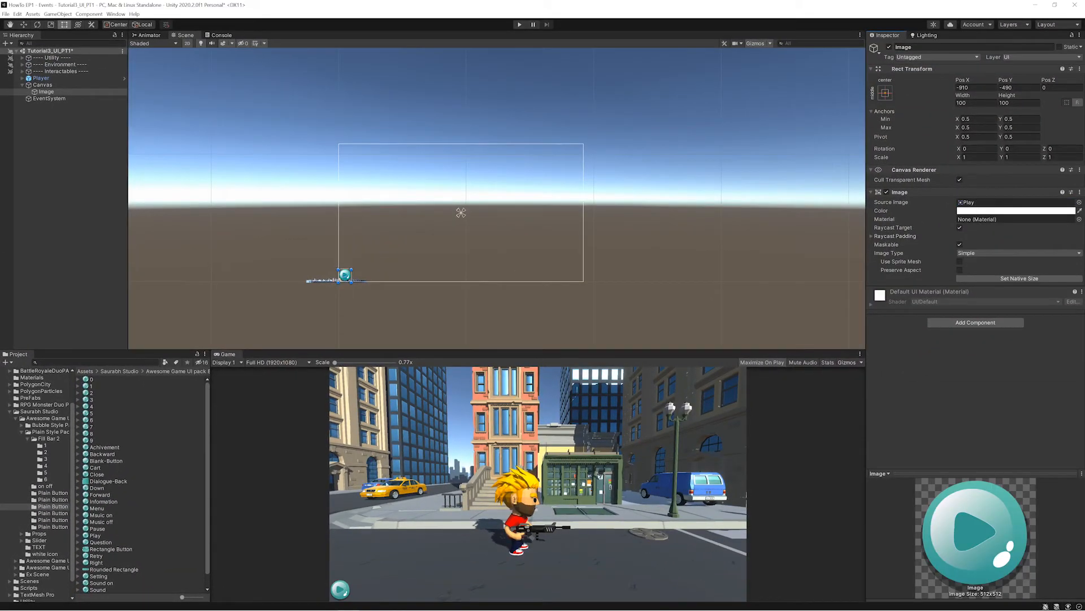
# - Try the pale red tint CDACAC on the play image and return its color to white FFFFFF
pyautogui.scroll(6, 342, 274)
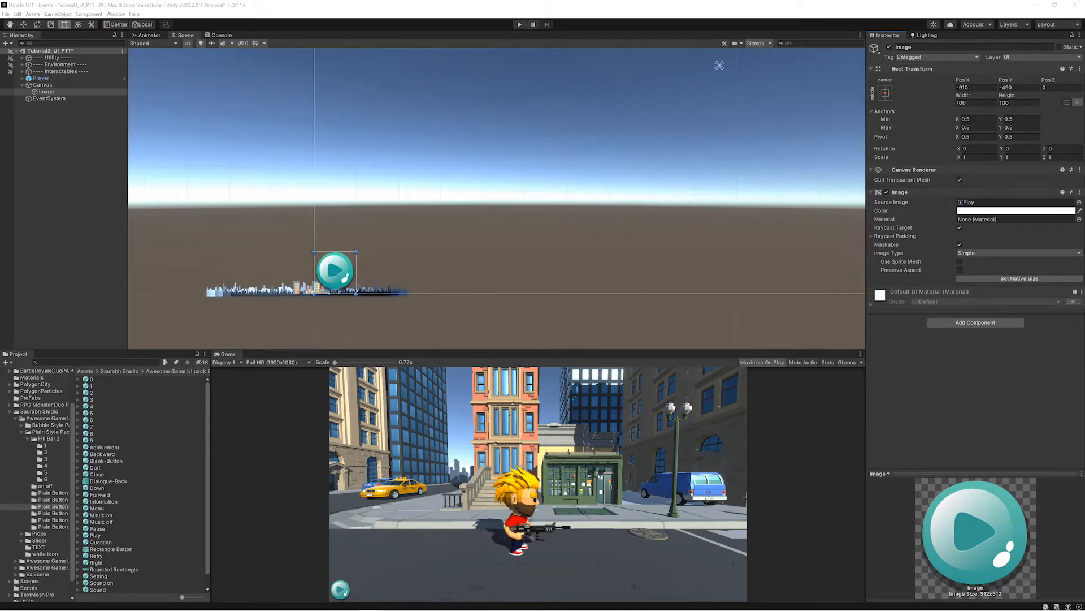
pyautogui.click(968, 210)
pyautogui.click(1005, 264)
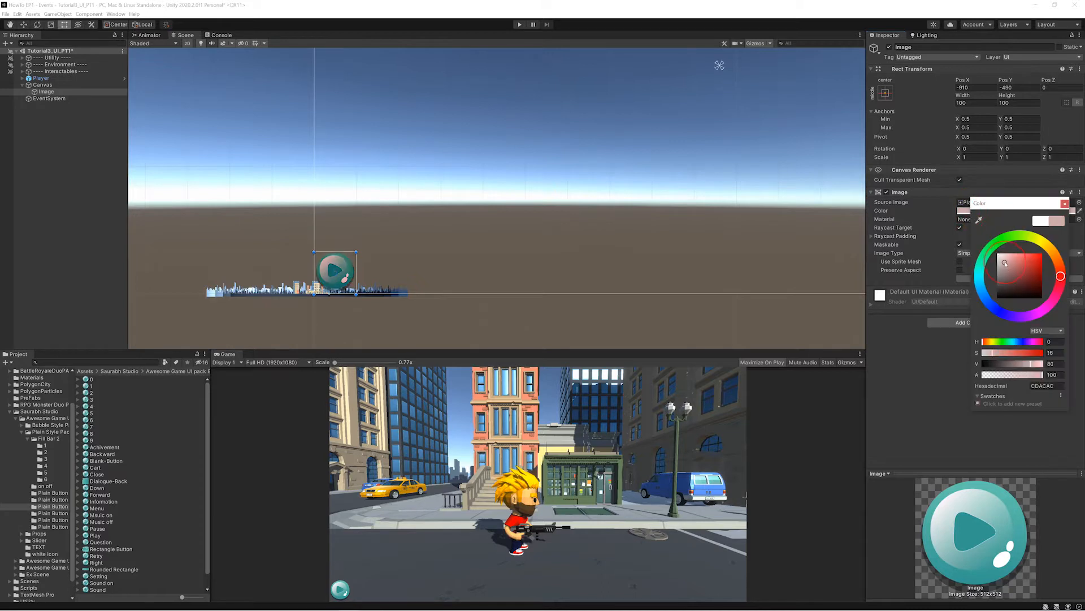
pyautogui.moveTo(1005, 263); pyautogui.dragTo(944, 248)
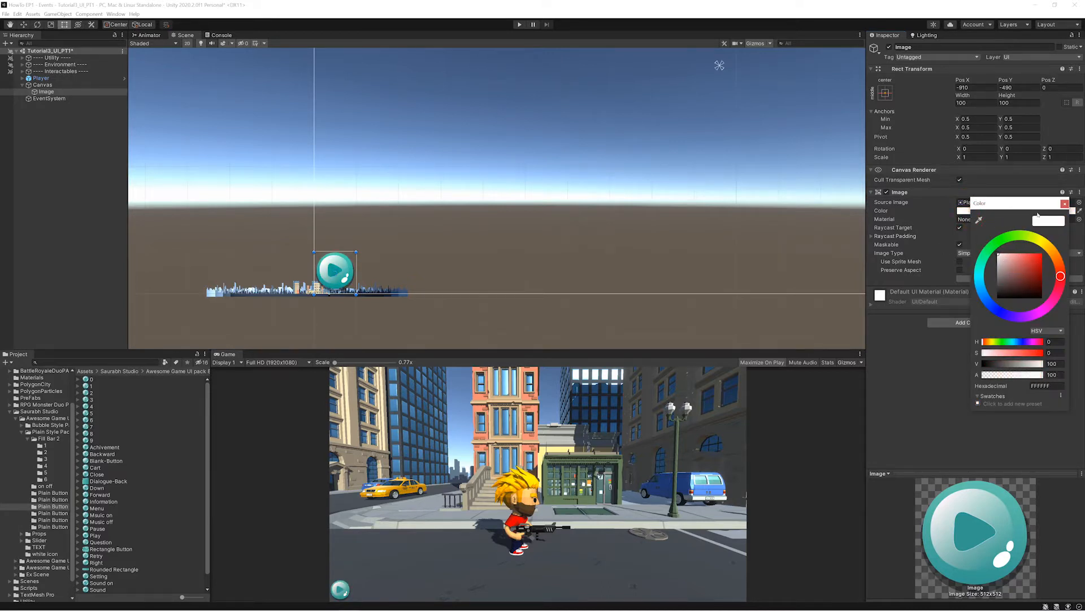
pyautogui.click(1065, 203)
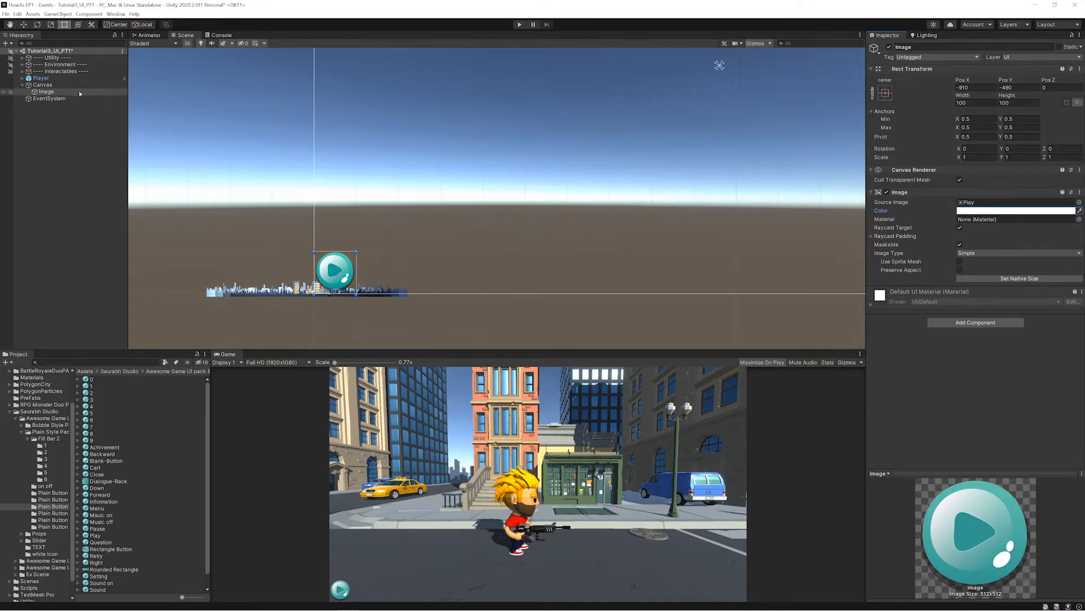
pyautogui.click(54, 98)
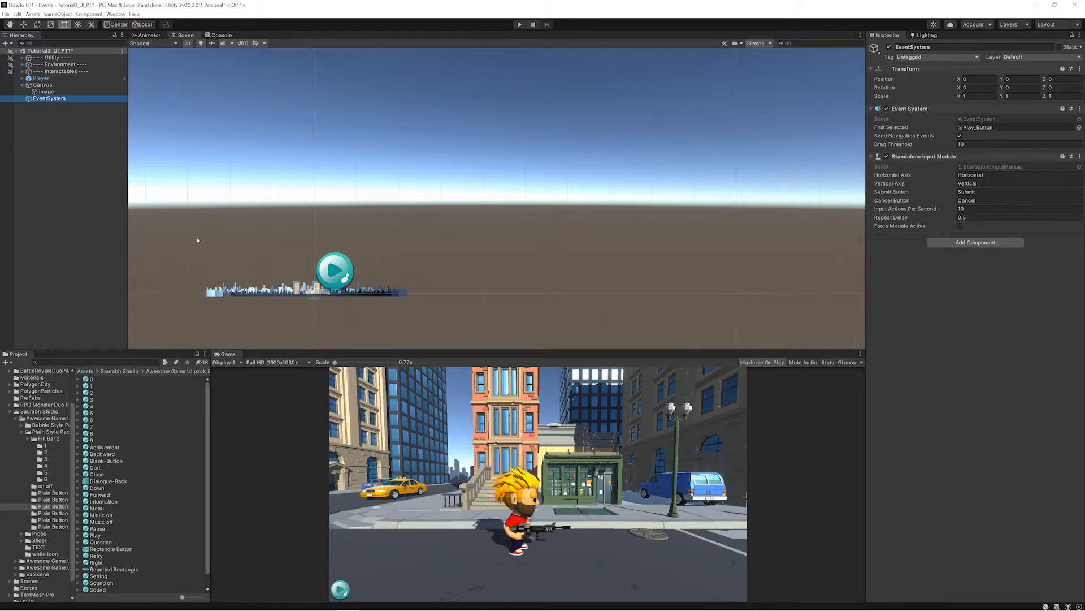
pyautogui.click(42, 84)
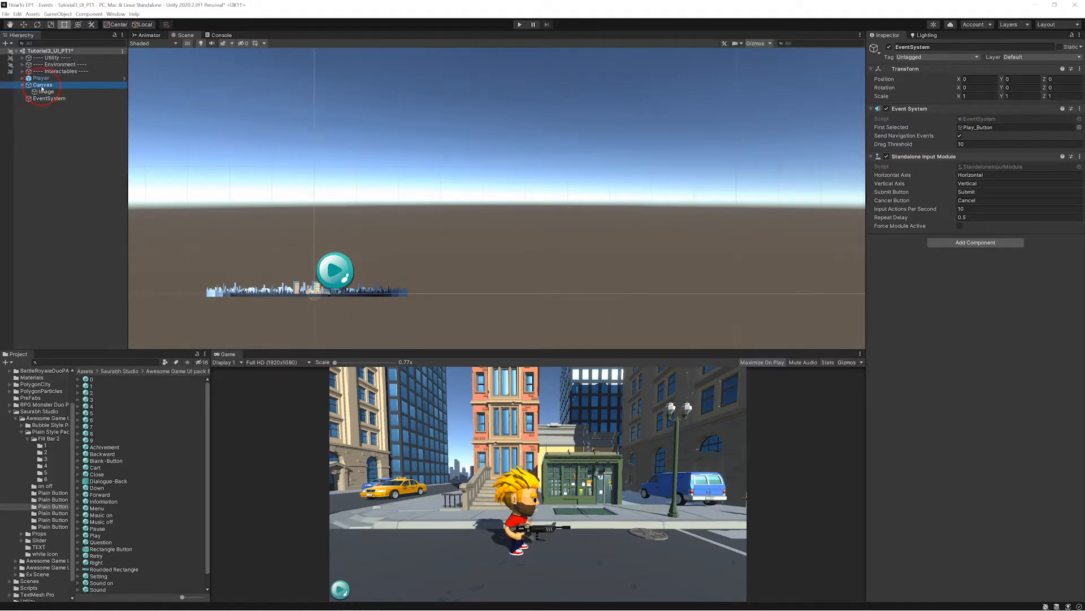
pyautogui.press('f')
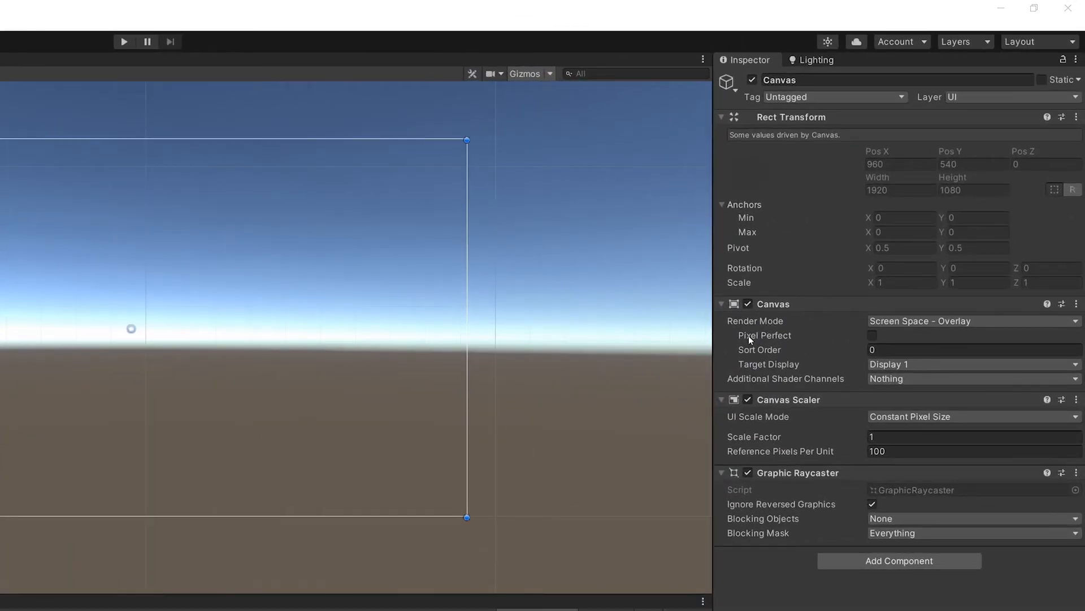
pyautogui.hotkey('ctrl', '2')
pyautogui.moveTo(808, 336); pyautogui.dragTo(1062, 341)
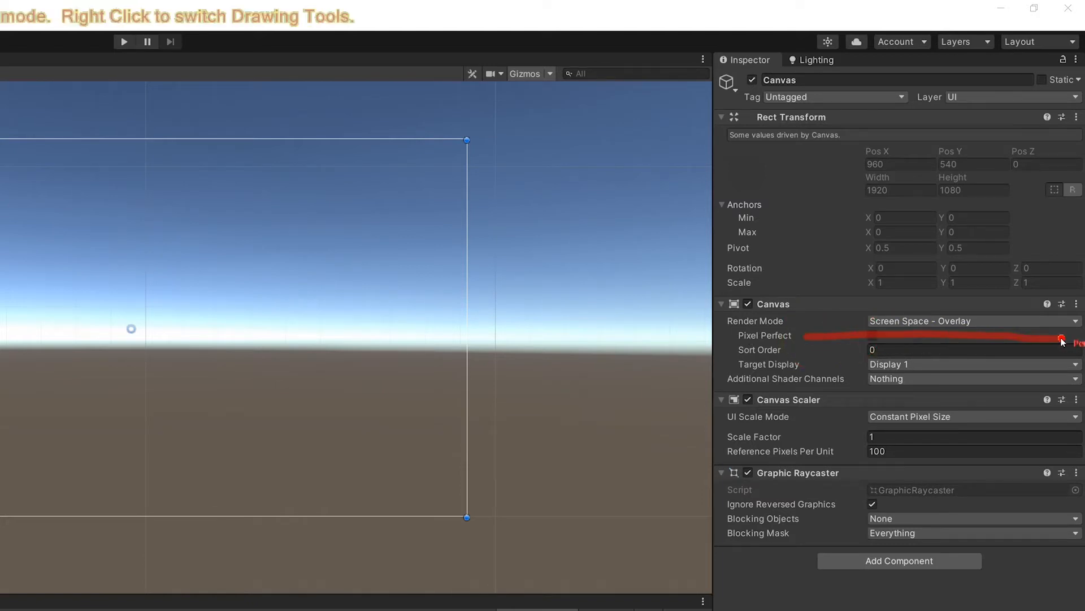
pyautogui.hotkey('ctrl', '2')
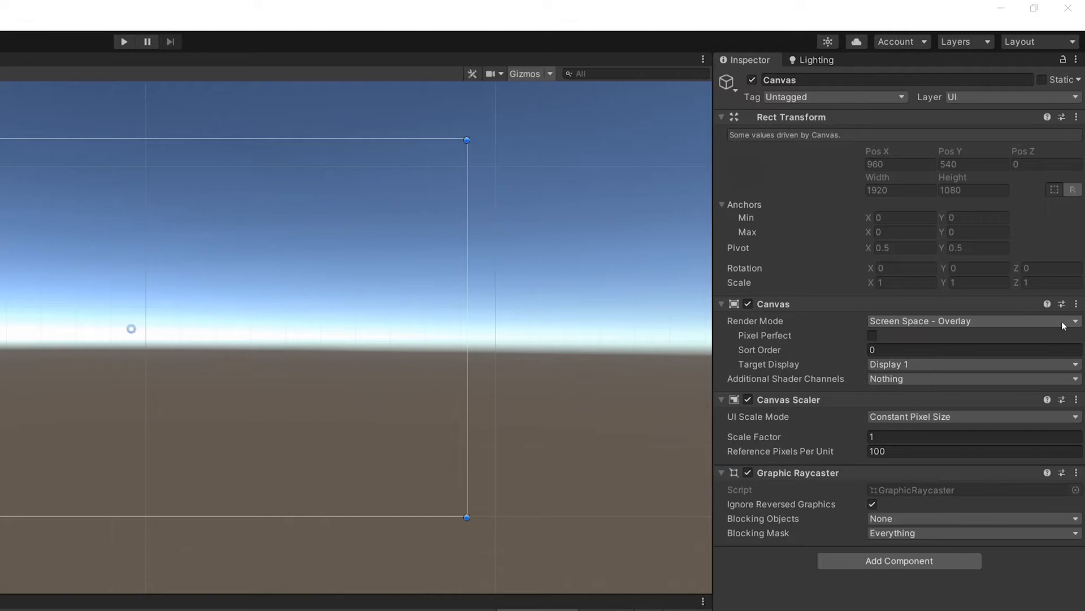
pyautogui.click(1058, 325)
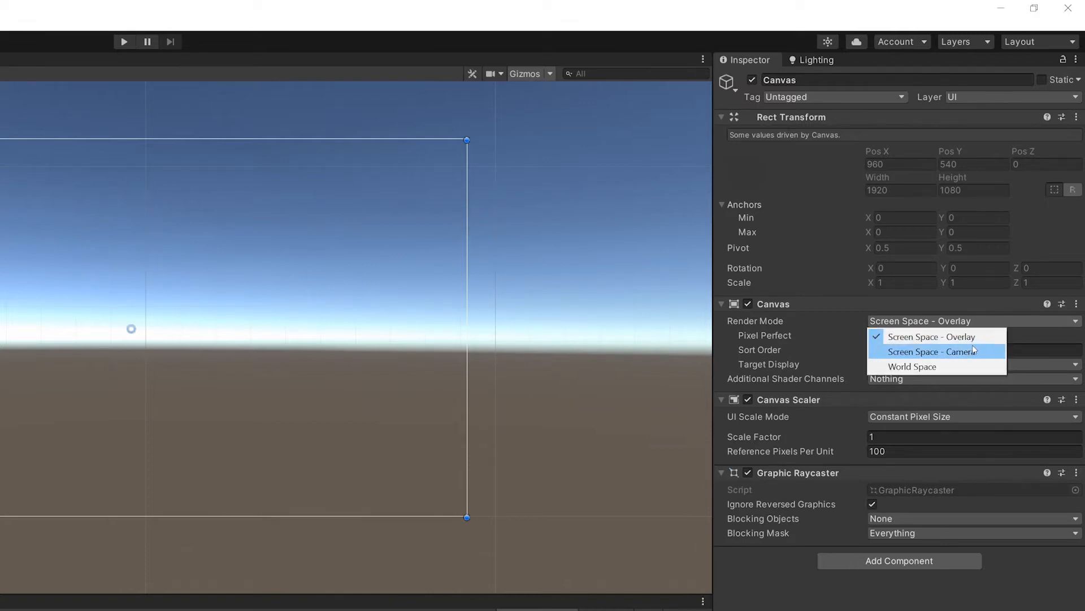
pyautogui.click(837, 260)
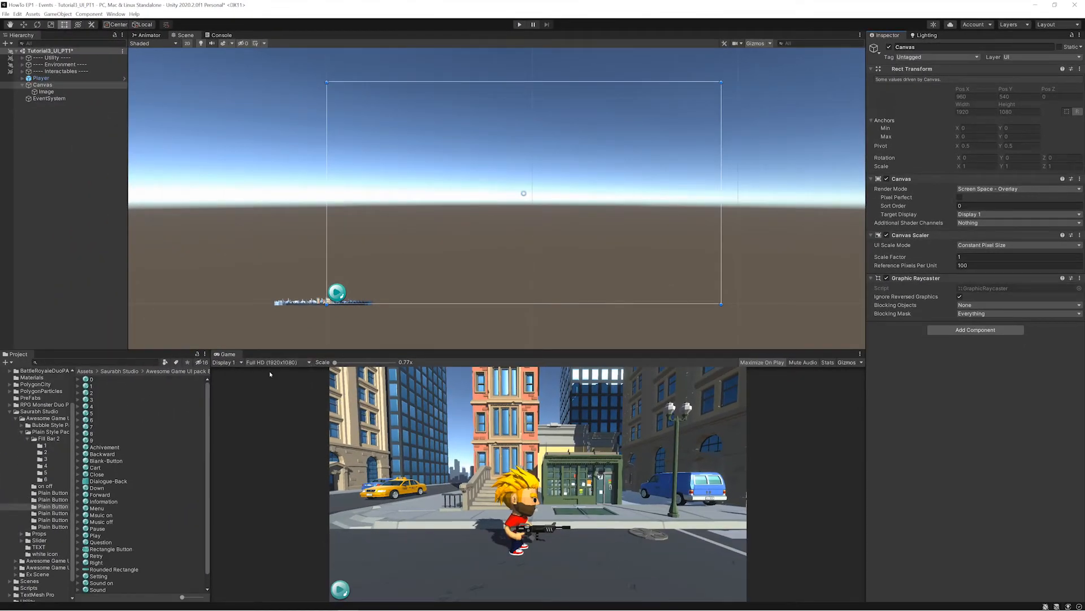
pyautogui.hotkey('ctrl', '2')
pyautogui.moveTo(243, 374); pyautogui.dragTo(310, 375)
pyautogui.press('Escape')
# - Move the play image close to the canvas centre, at about X -44 and Y -24
pyautogui.click(51, 91)
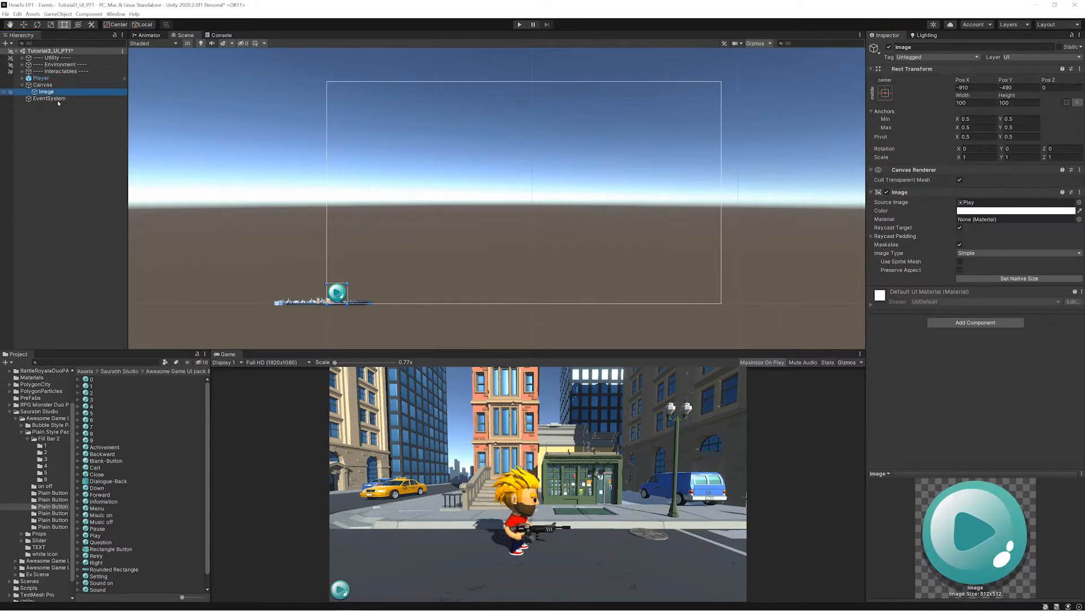
pyautogui.press('e')
pyautogui.press('r')
pyautogui.press('w')
pyautogui.moveTo(338, 290); pyautogui.dragTo(516, 197)
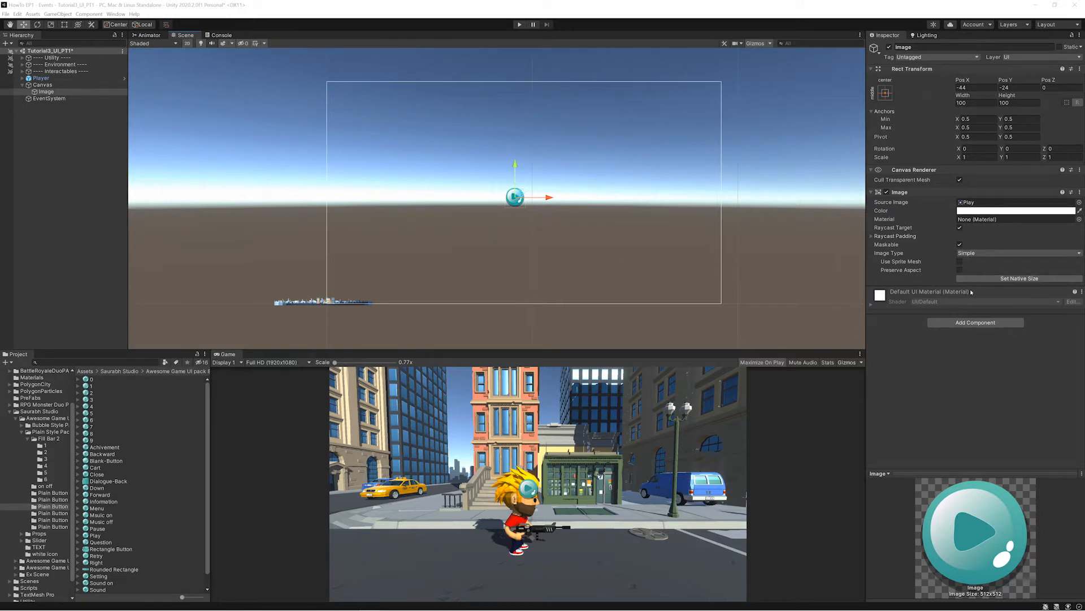
# - Resize the play image to its sprite's native size of 512 by 512
pyautogui.hotkey('ctrl', '2')
pyautogui.moveTo(956, 289); pyautogui.dragTo(1067, 287)
pyautogui.press('Escape')
pyautogui.click(1008, 279)
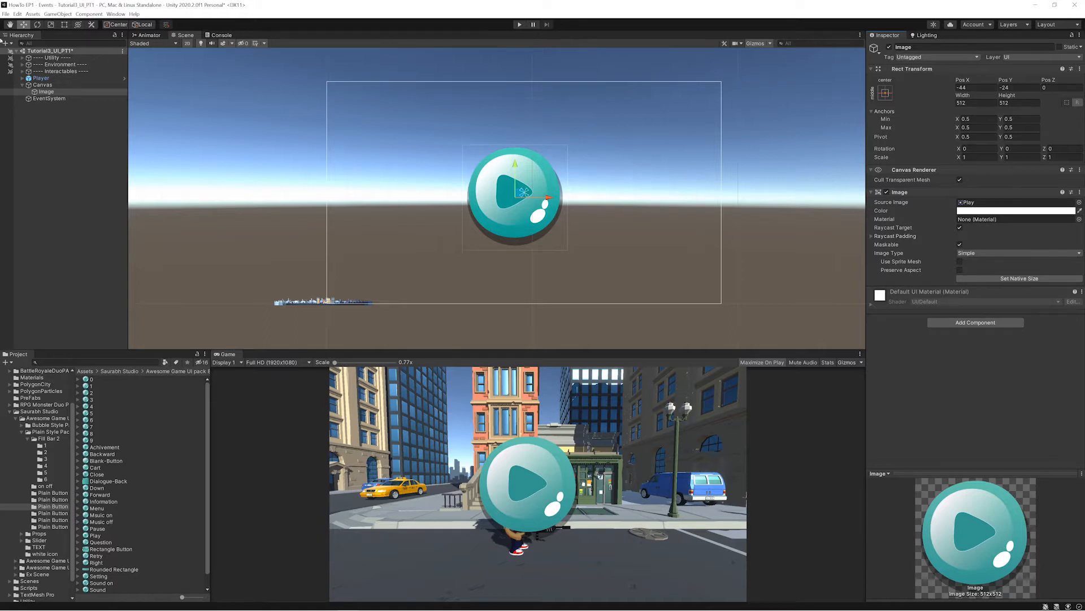
# - Examine the Canvas Scaler's UI Scale Mode and Scale Factor settings on the Canvas
pyautogui.click(36, 86)
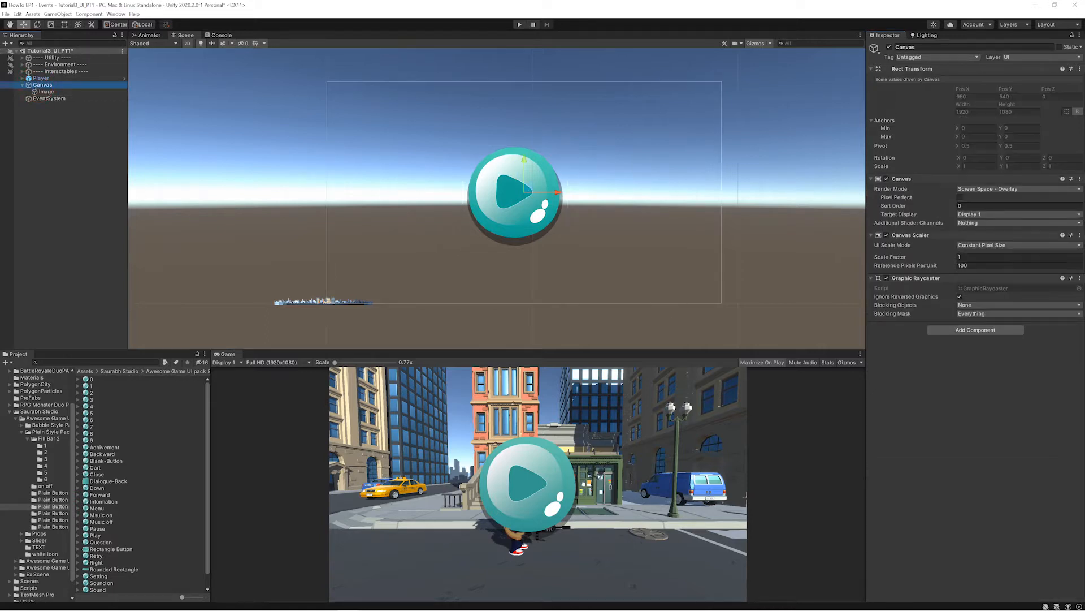
pyautogui.click(960, 257)
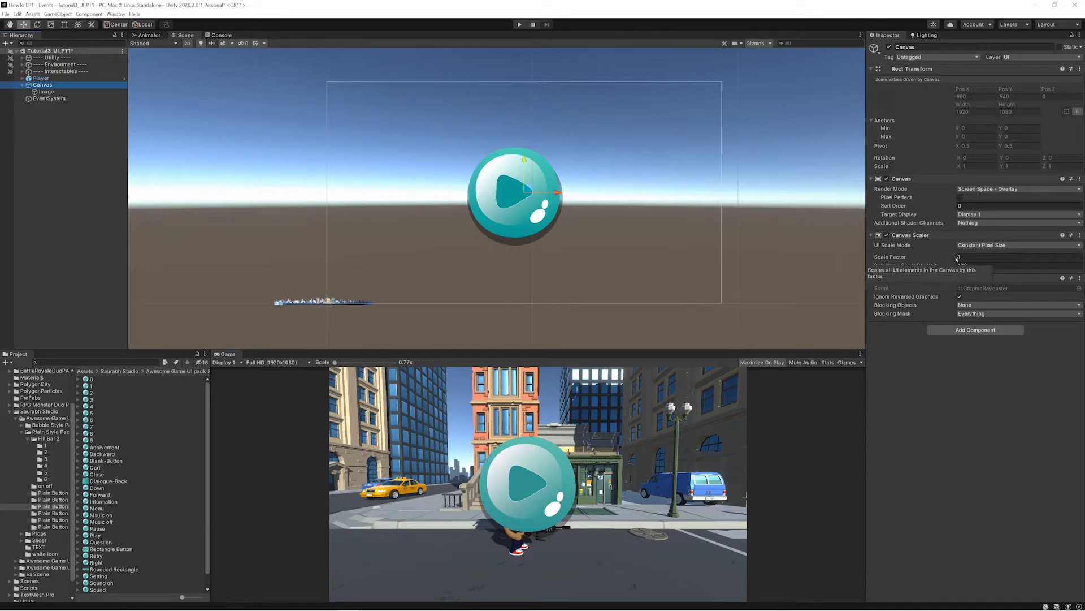
pyautogui.hotkey('ctrl', '2')
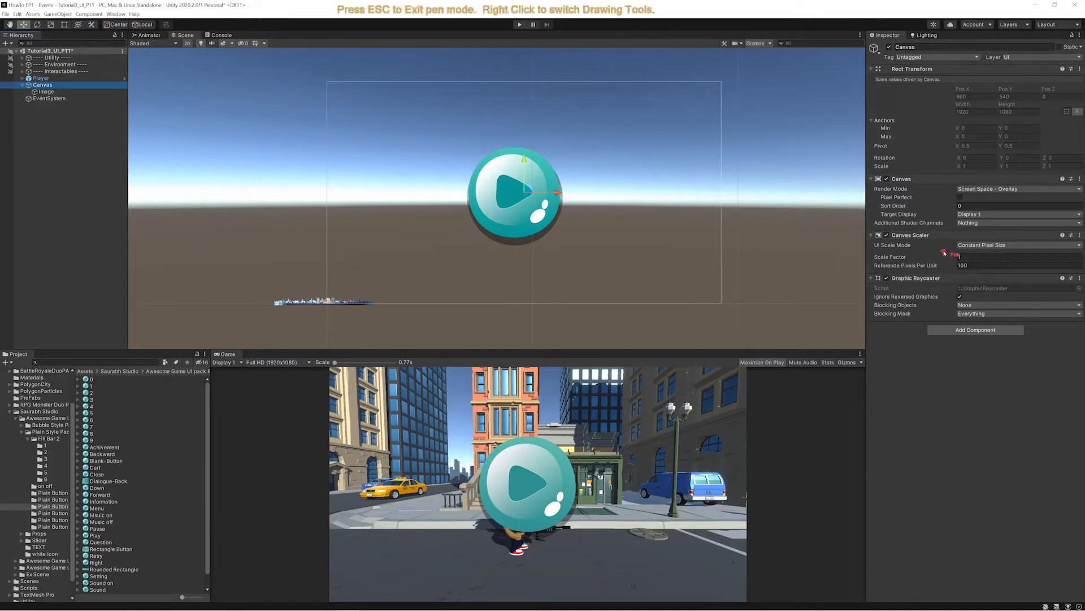
pyautogui.moveTo(944, 253); pyautogui.dragTo(1072, 254)
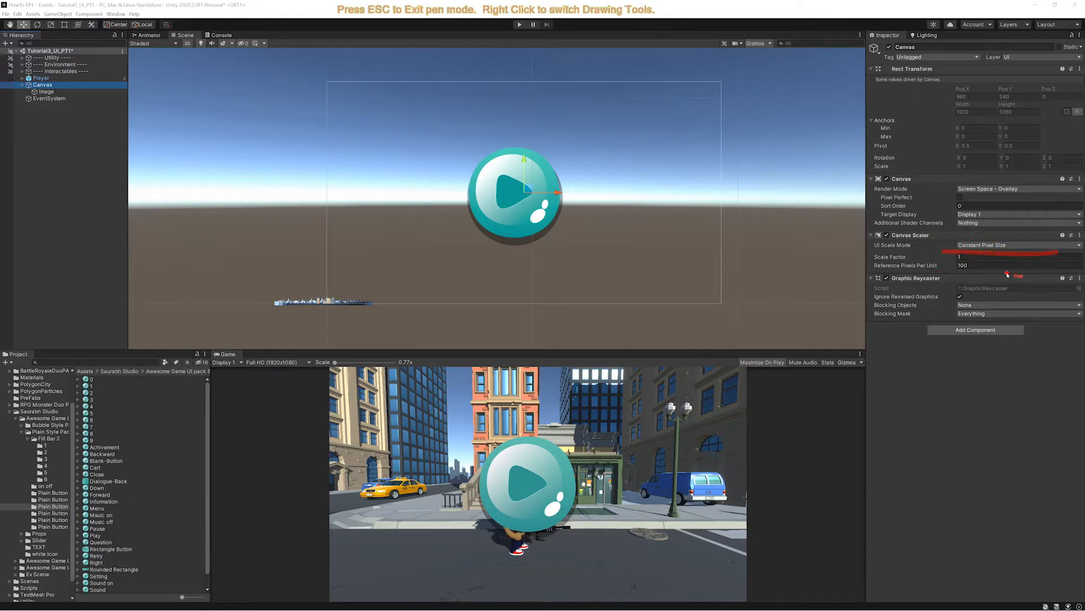
pyautogui.press('Escape')
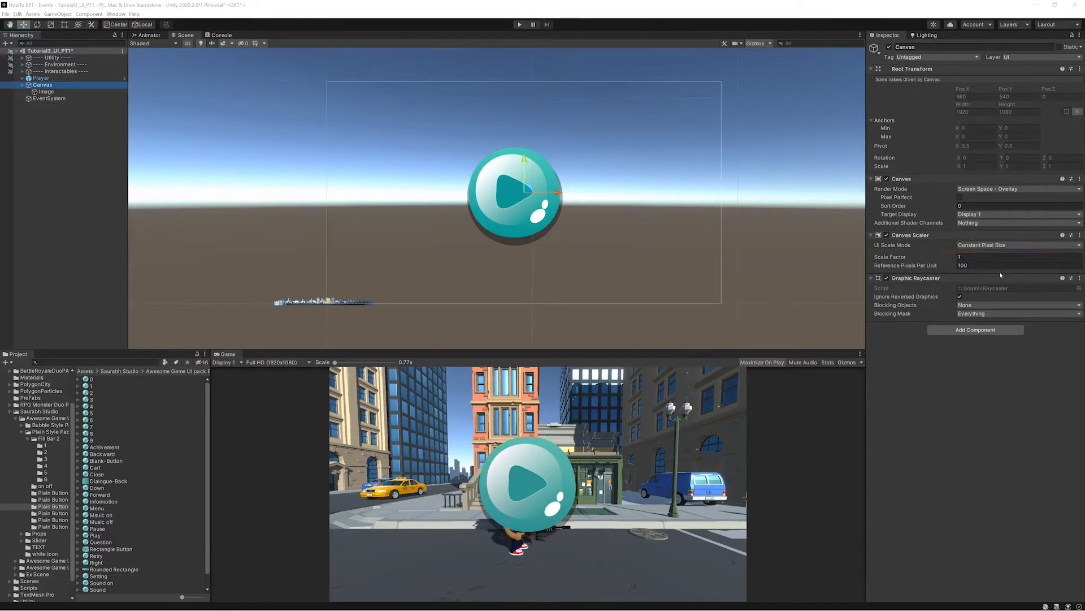
# - Preview the play image in the Game view at UltraHD, Game (1920x1280), Full HD and 4K UHD resolutions
pyautogui.click(308, 362)
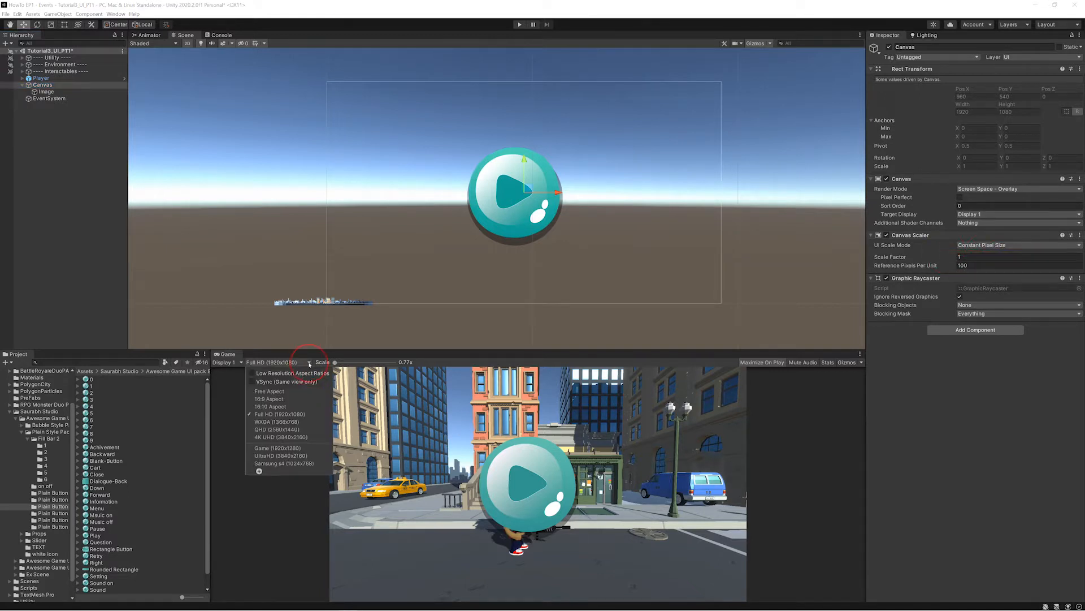
pyautogui.click(289, 456)
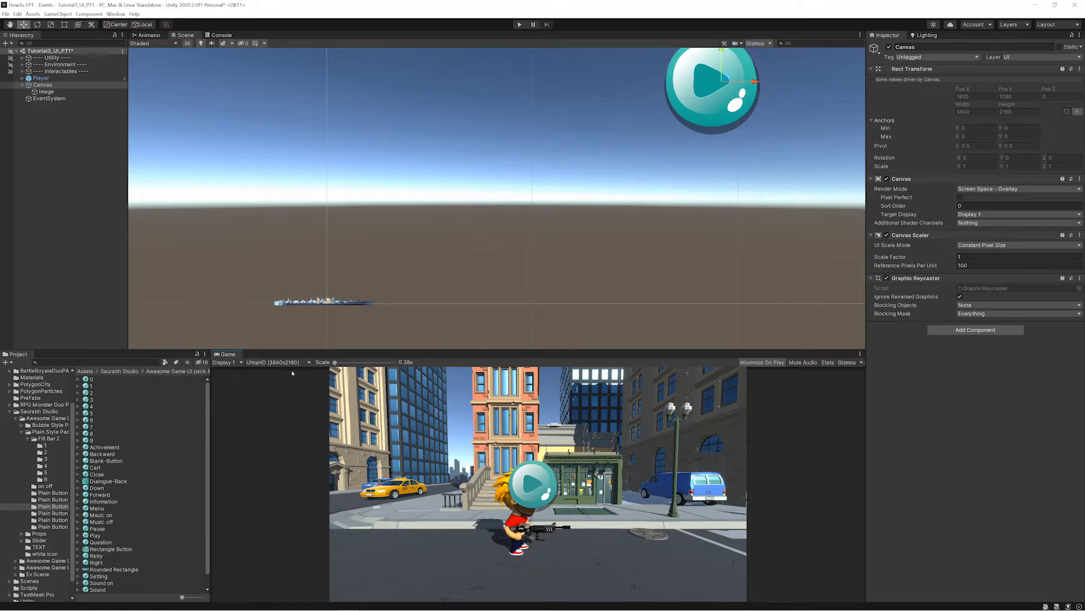
pyautogui.click(308, 362)
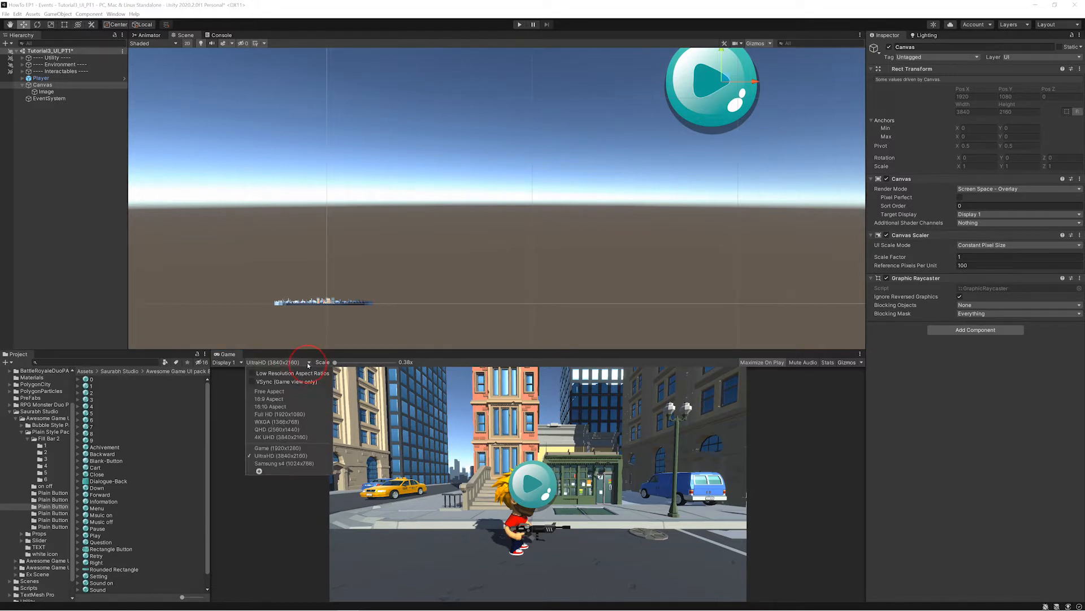
pyautogui.click(278, 447)
pyautogui.click(310, 363)
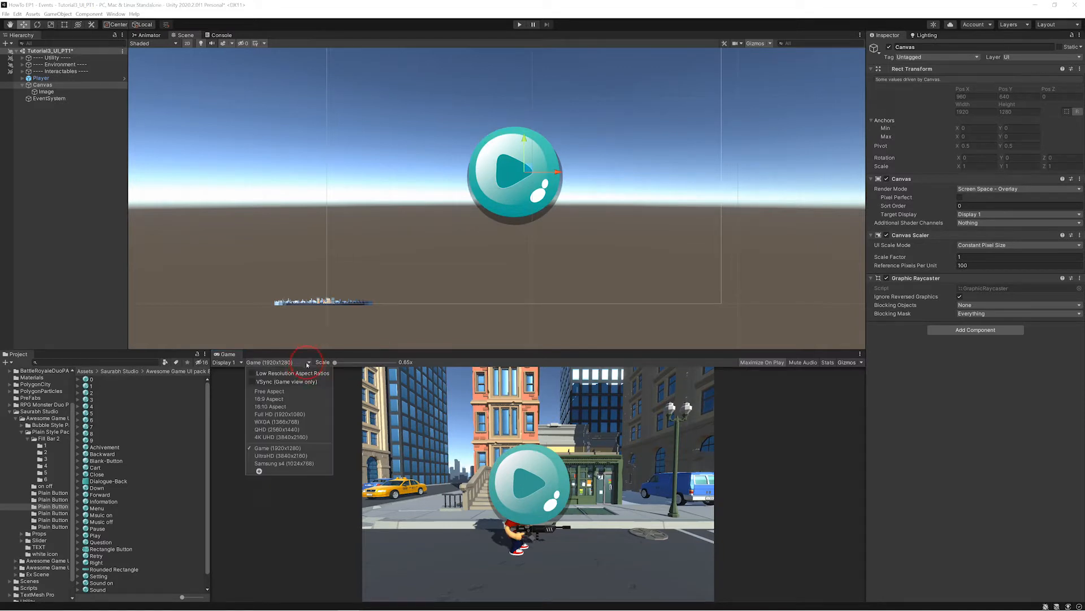
pyautogui.click(291, 414)
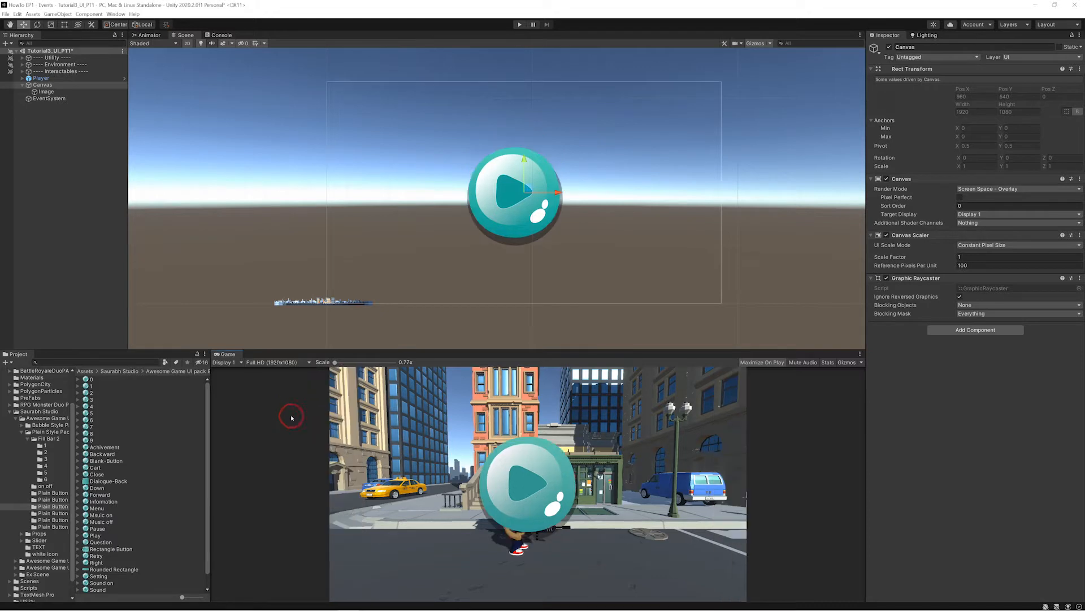
pyautogui.click(306, 363)
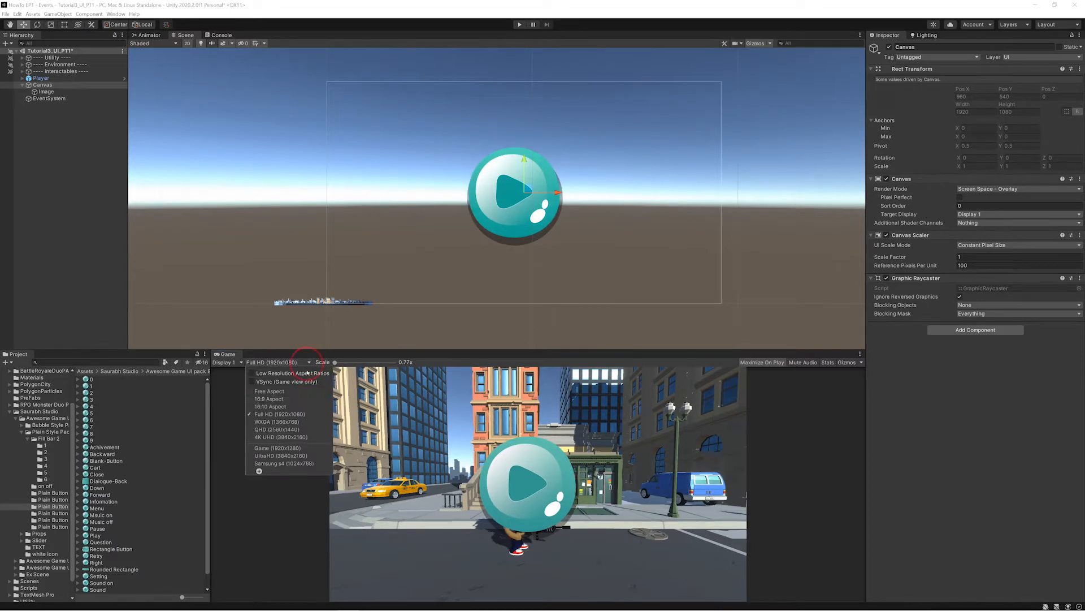
pyautogui.click(304, 437)
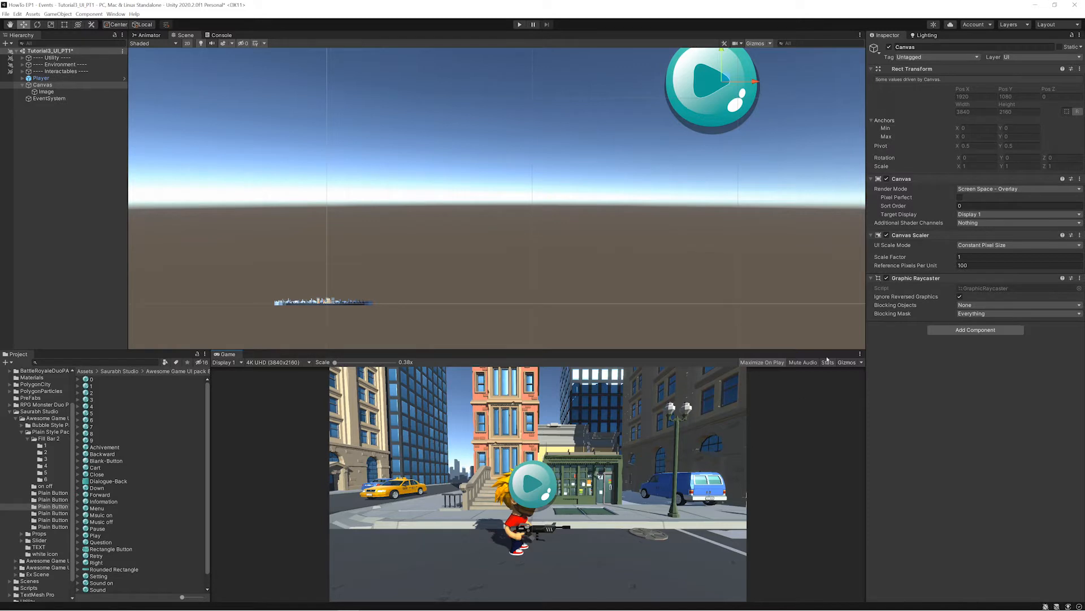
# - Set the Canvas Scaler to Scale With Screen Size with a reference resolution of 1920 by 1280
pyautogui.click(1057, 249)
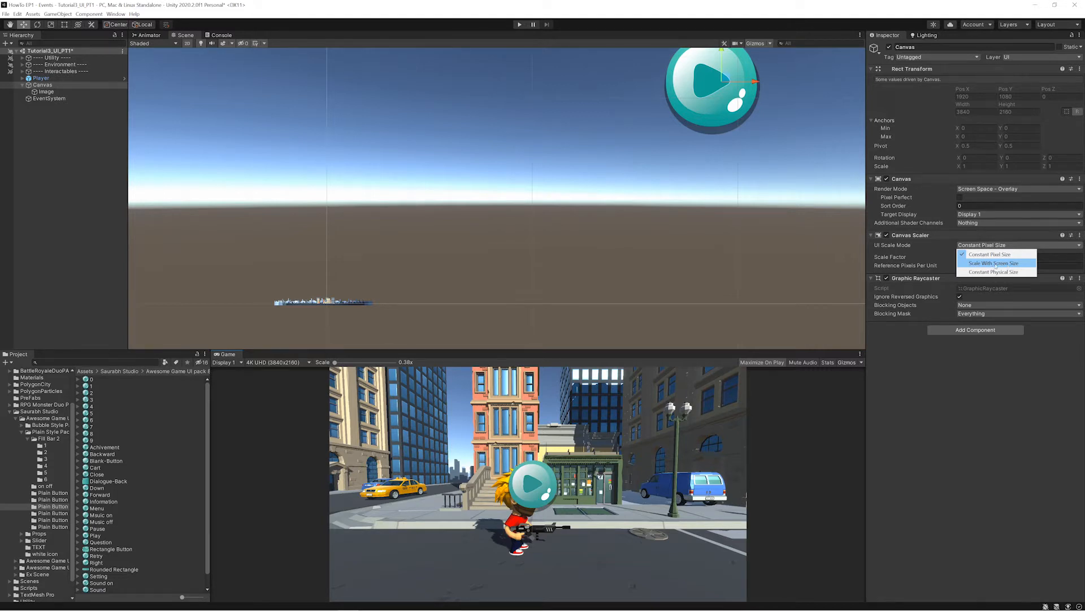
pyautogui.click(996, 263)
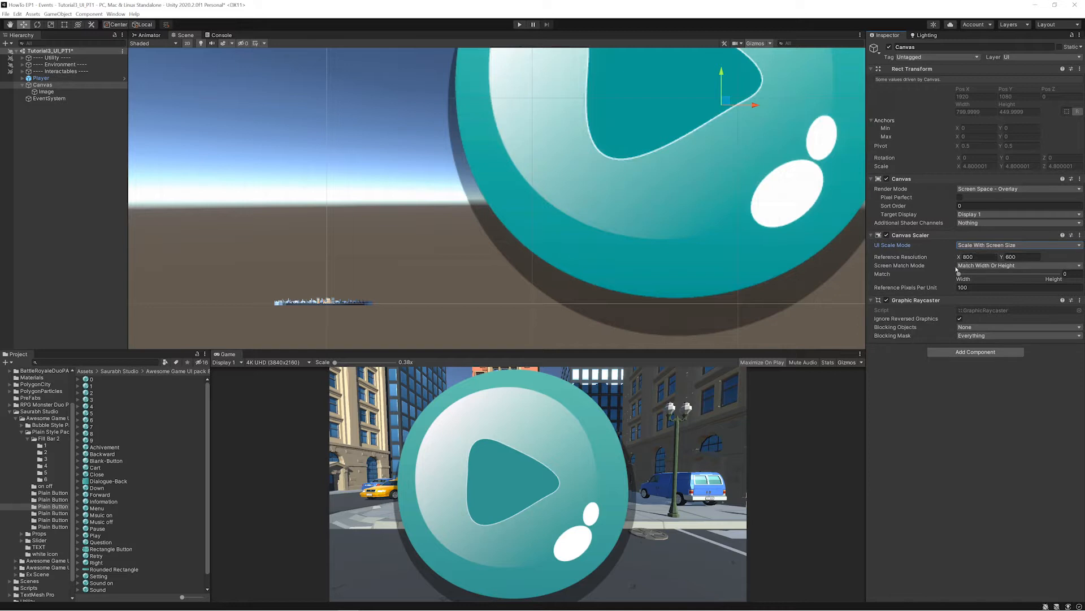
pyautogui.hotkey('ctrl', '2')
pyautogui.moveTo(947, 266); pyautogui.dragTo(1052, 264)
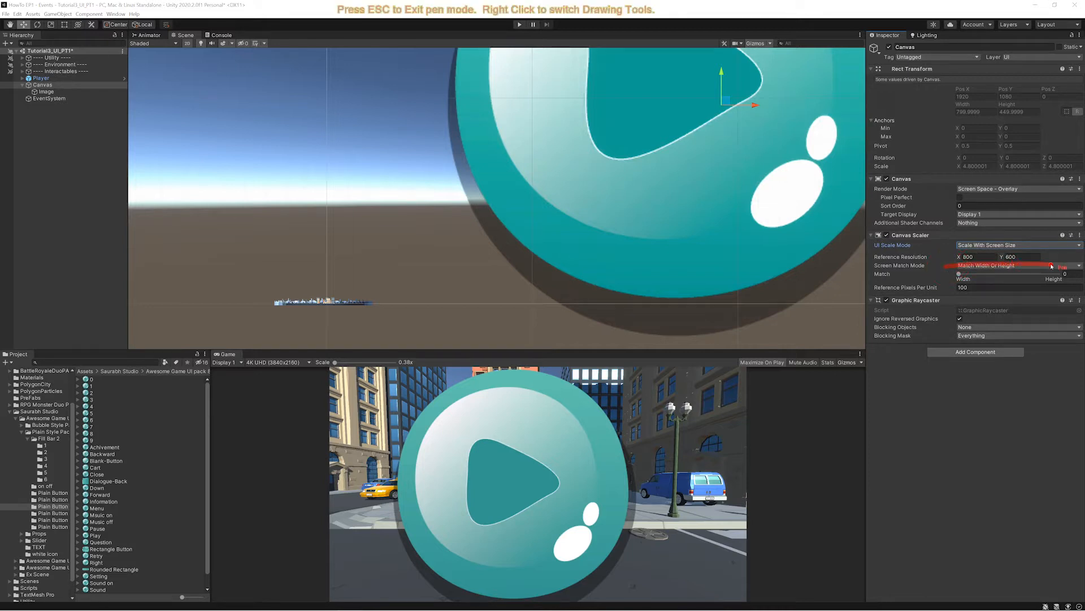
pyautogui.moveTo(1022, 335); pyautogui.dragTo(1007, 333)
pyautogui.press('Escape')
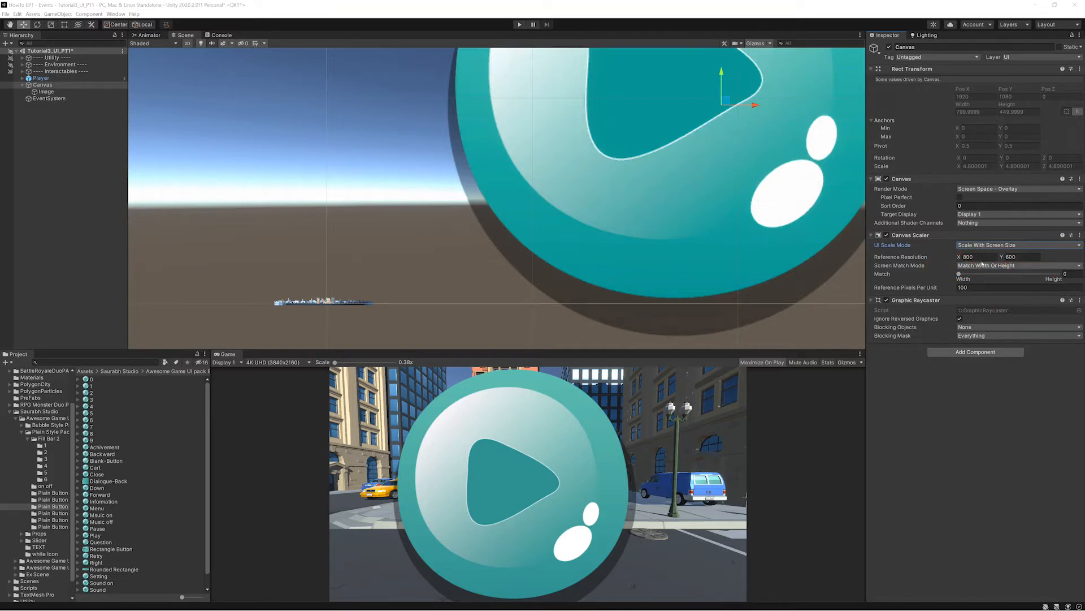
pyautogui.click(957, 259)
pyautogui.write('1920')
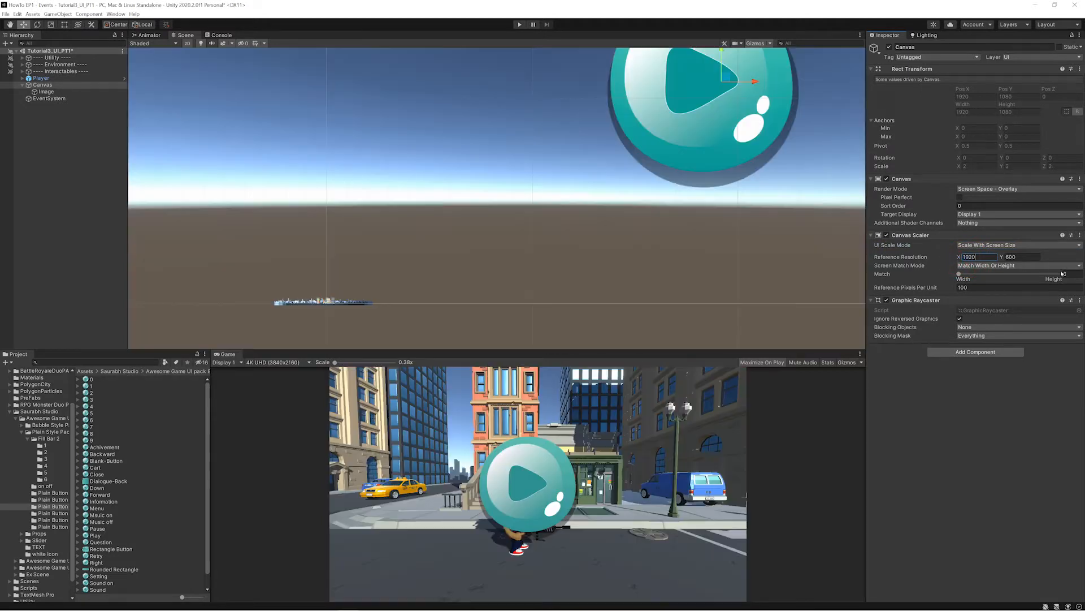
pyautogui.press('Tab')
pyautogui.write('1280')
# - Compare the canvas scaling in the Game view at 16:10, QHD, 4K UHD and WXGA, ending on Full HD (1920x1080)
pyautogui.click(309, 363)
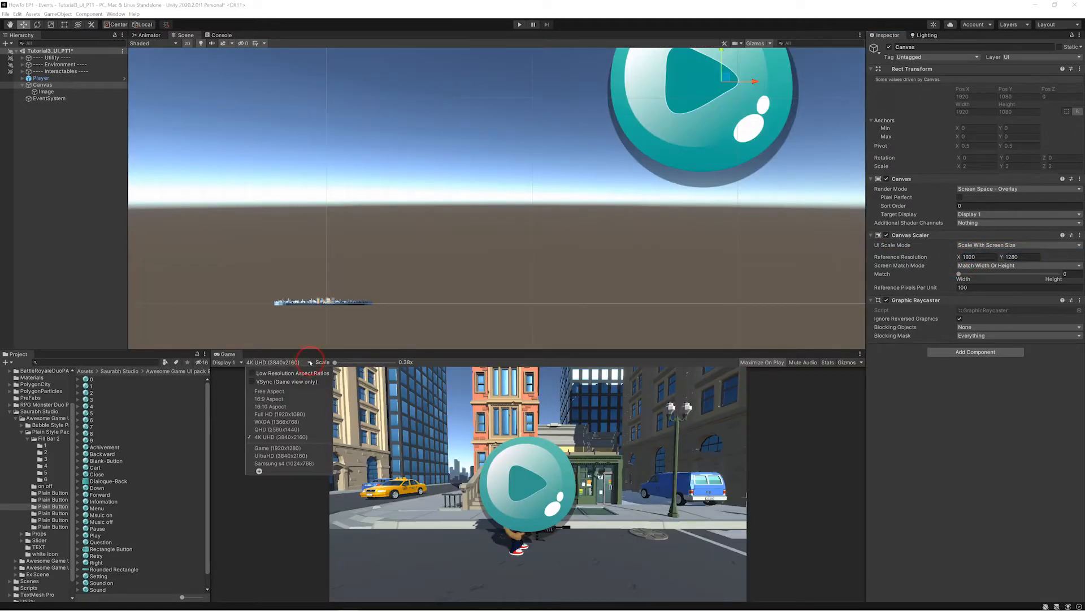
pyautogui.click(283, 408)
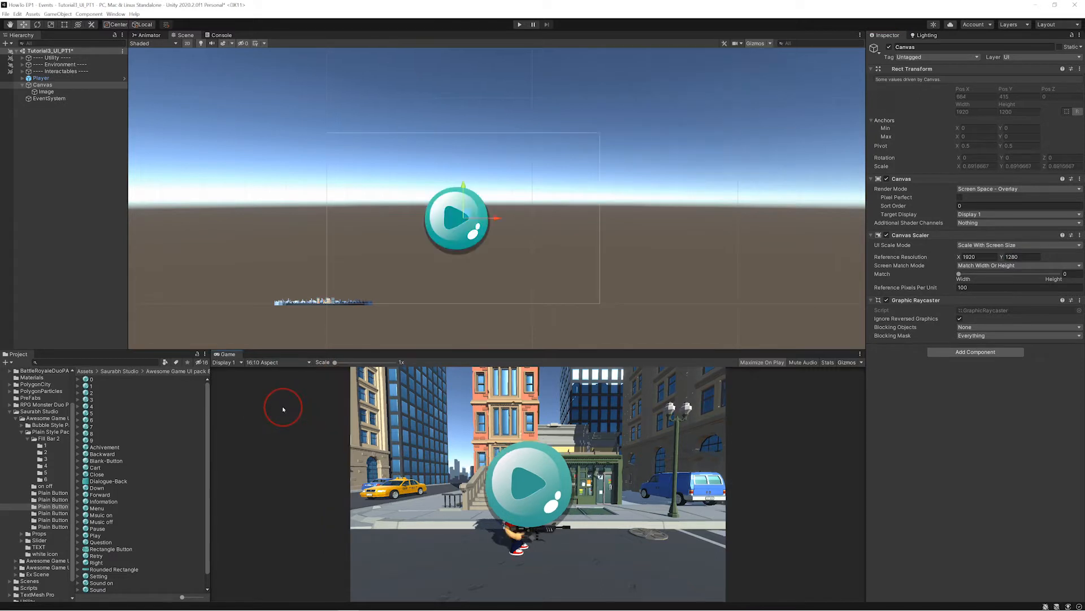
pyautogui.click(291, 362)
pyautogui.click(299, 383)
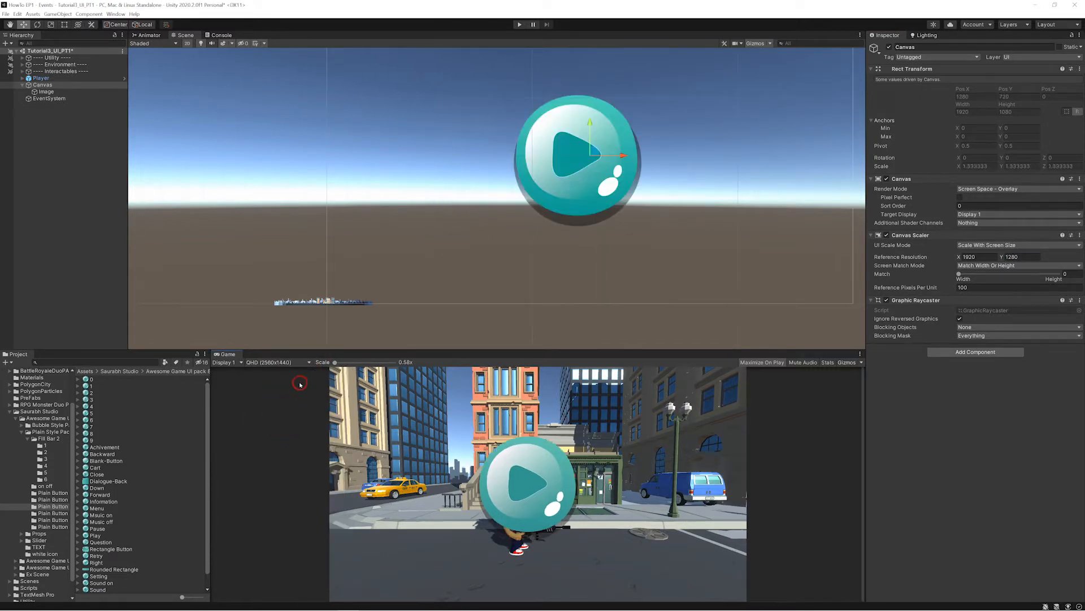
pyautogui.click(306, 362)
pyautogui.click(286, 424)
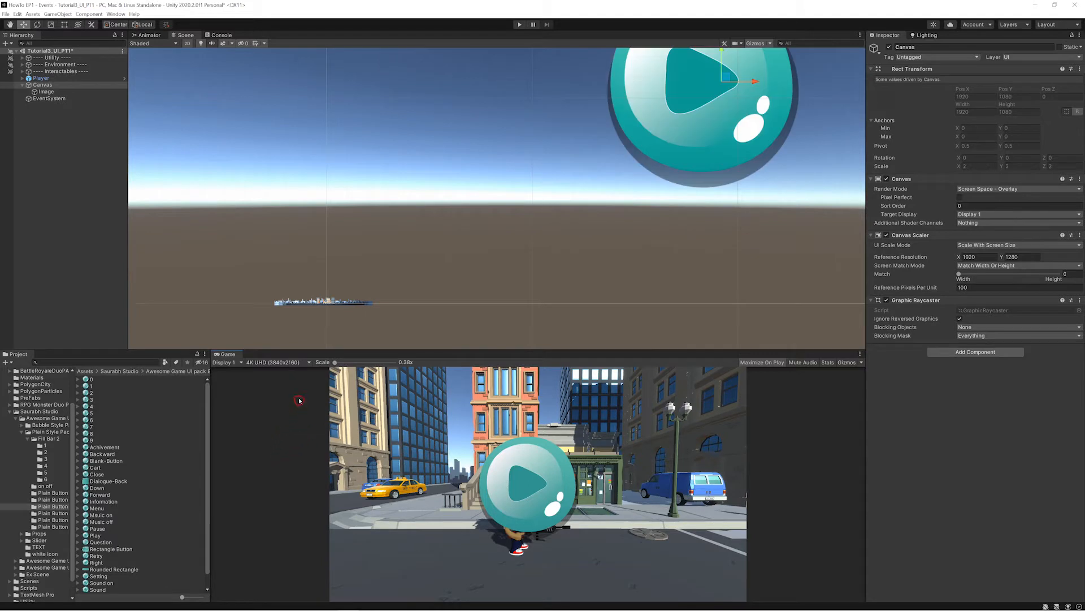
pyautogui.click(305, 362)
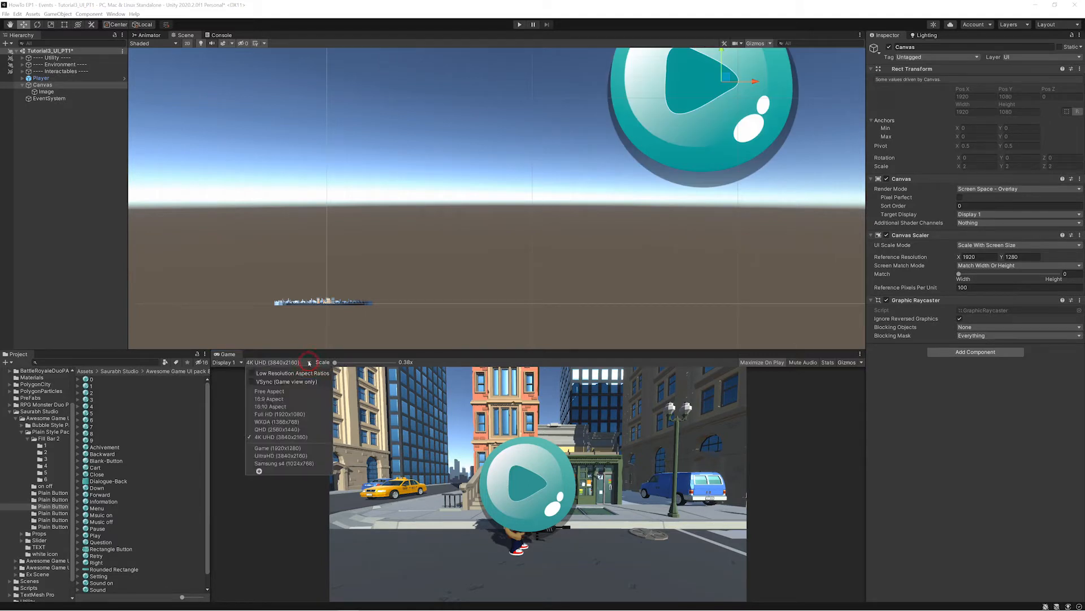
pyautogui.click(282, 430)
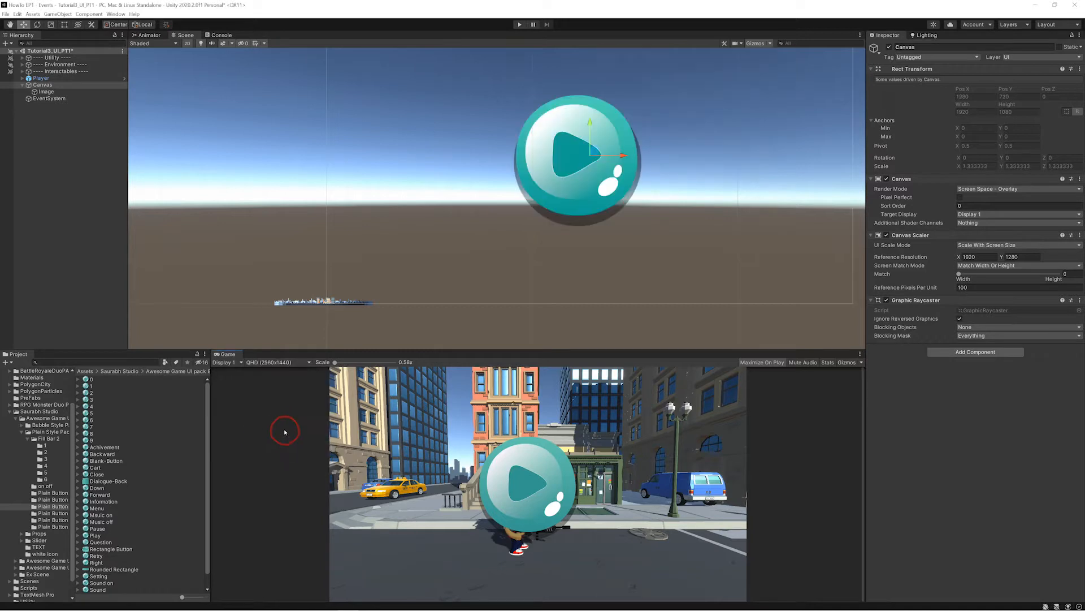
pyautogui.click(308, 363)
pyautogui.click(287, 422)
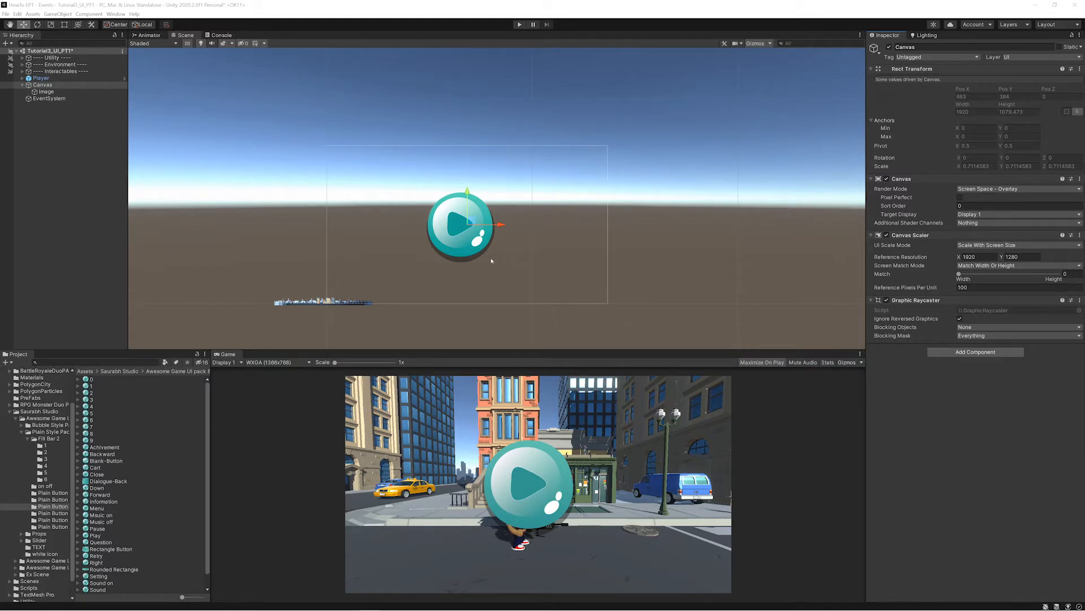
pyautogui.click(297, 362)
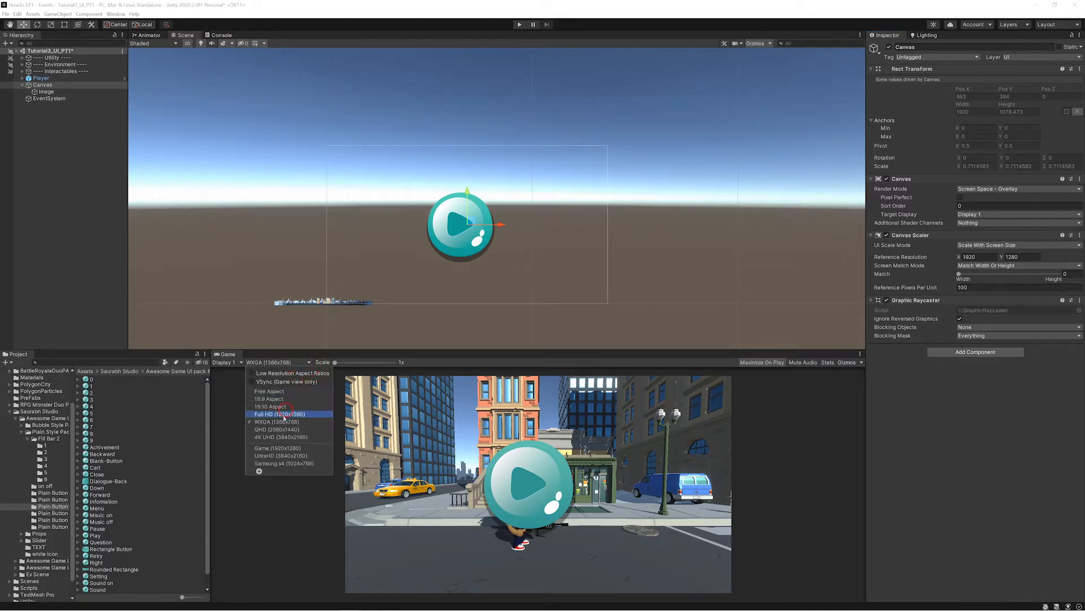
pyautogui.click(278, 414)
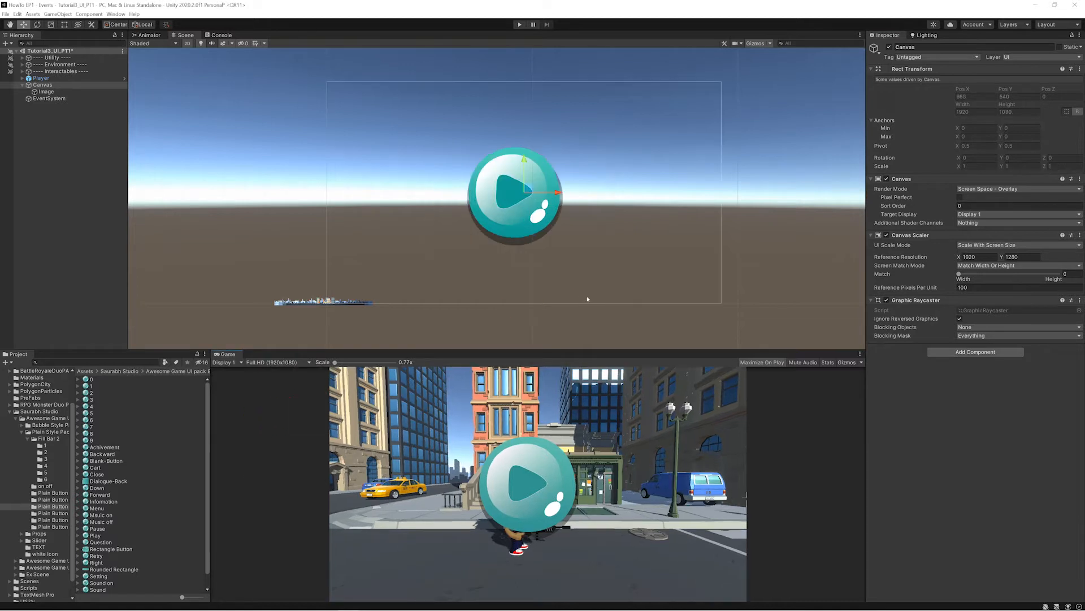
# - Try scaling the play image uniformly to about 0.89 with the Scale tool and undo the scaling
pyautogui.click(532, 193)
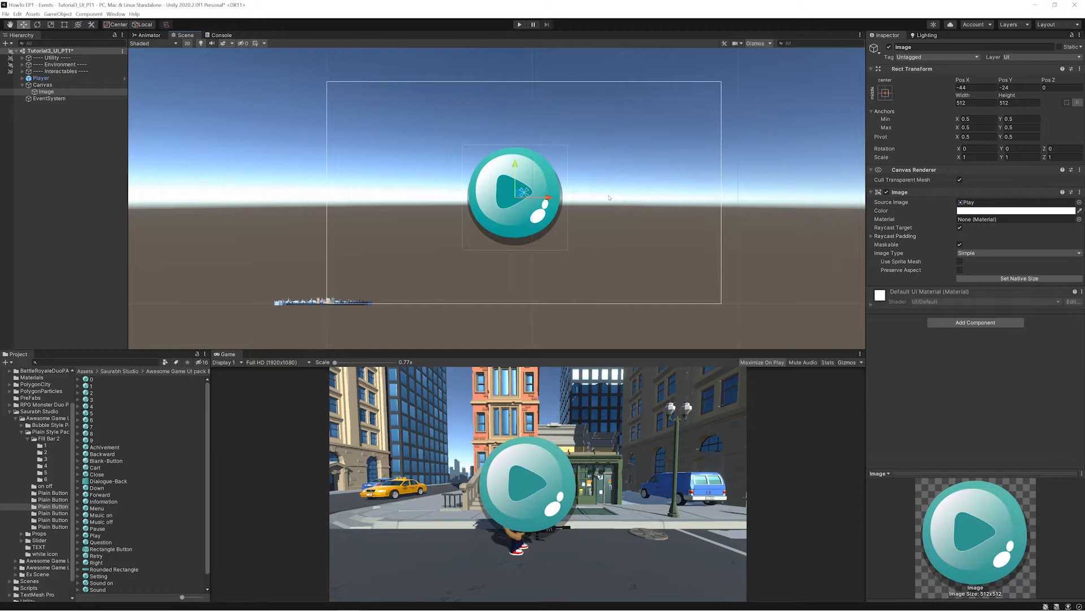
pyautogui.press('e')
pyautogui.press('r')
pyautogui.press('w')
pyautogui.press('e')
pyautogui.press('r')
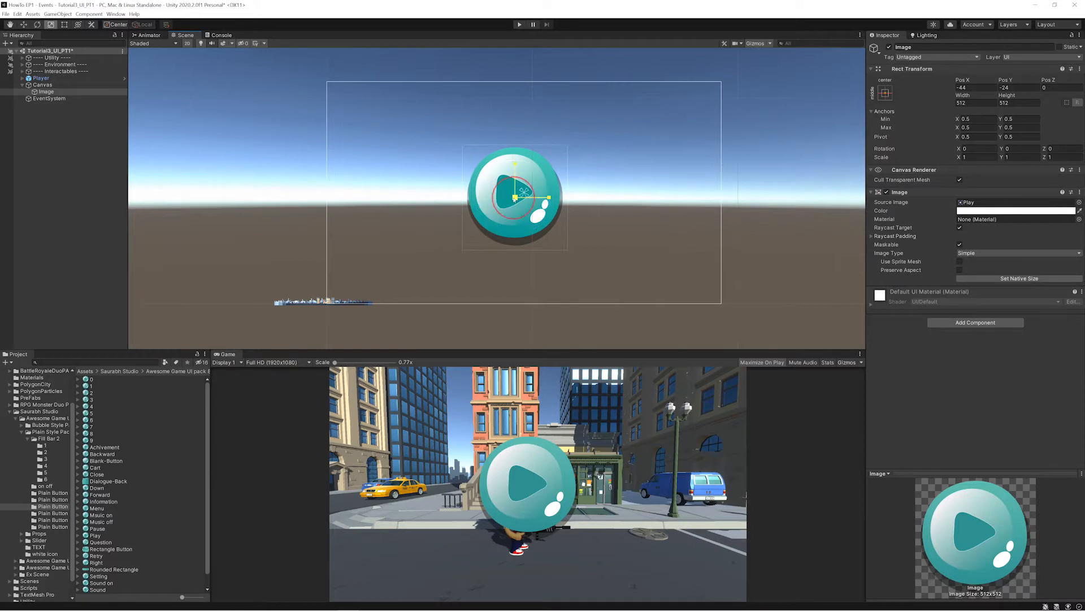
pyautogui.moveTo(514, 197); pyautogui.dragTo(546, 186)
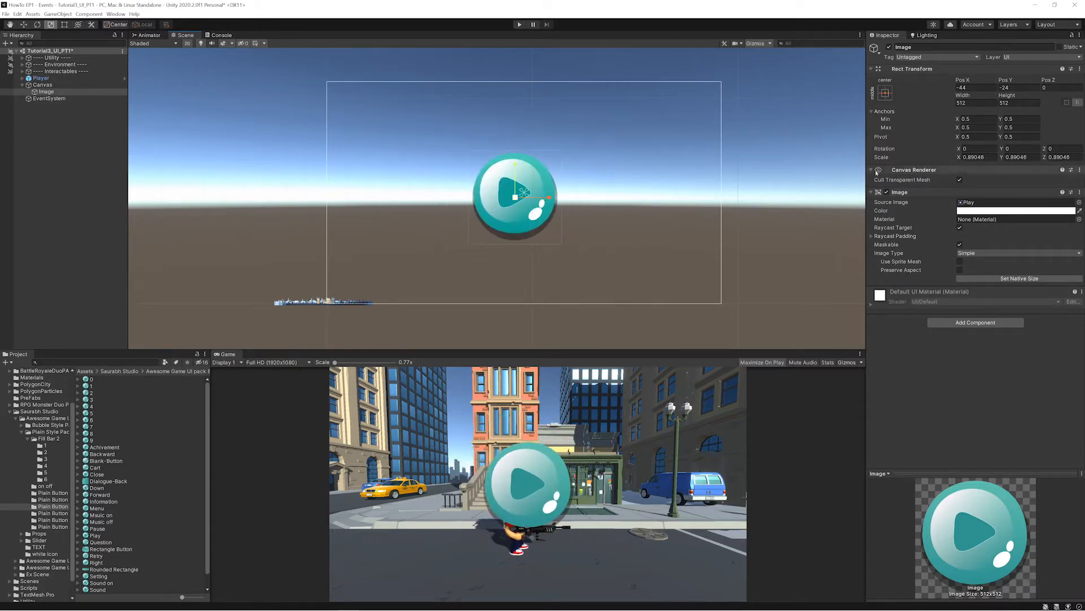
pyautogui.hotkey('ctrl', 'z')
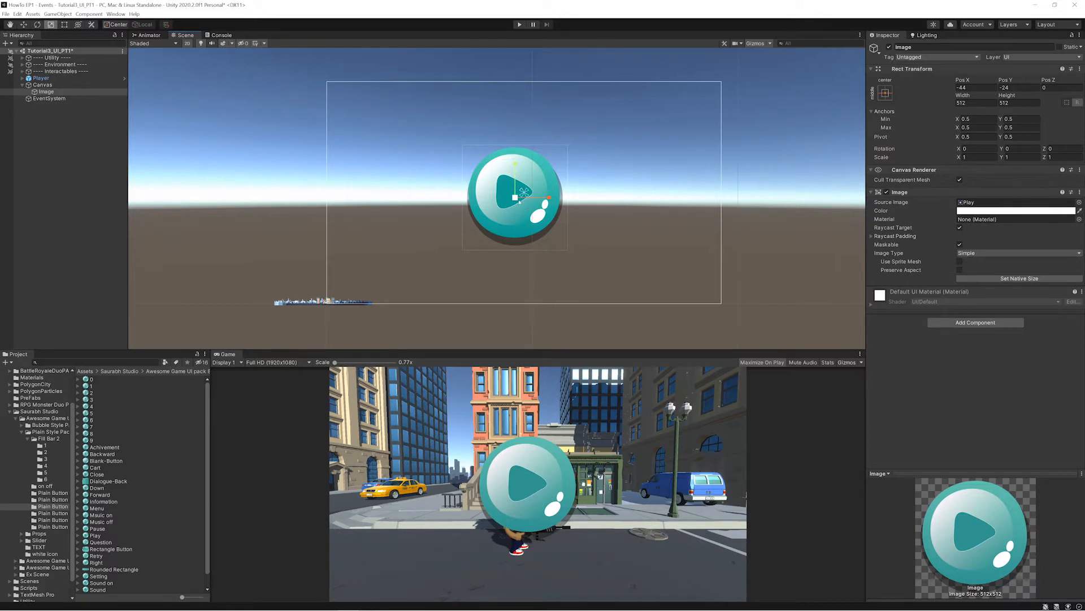
# - Shrink the play image to about 256 by 256 with the Rect tool, keeping its upper-left corner fixed
pyautogui.press('t')
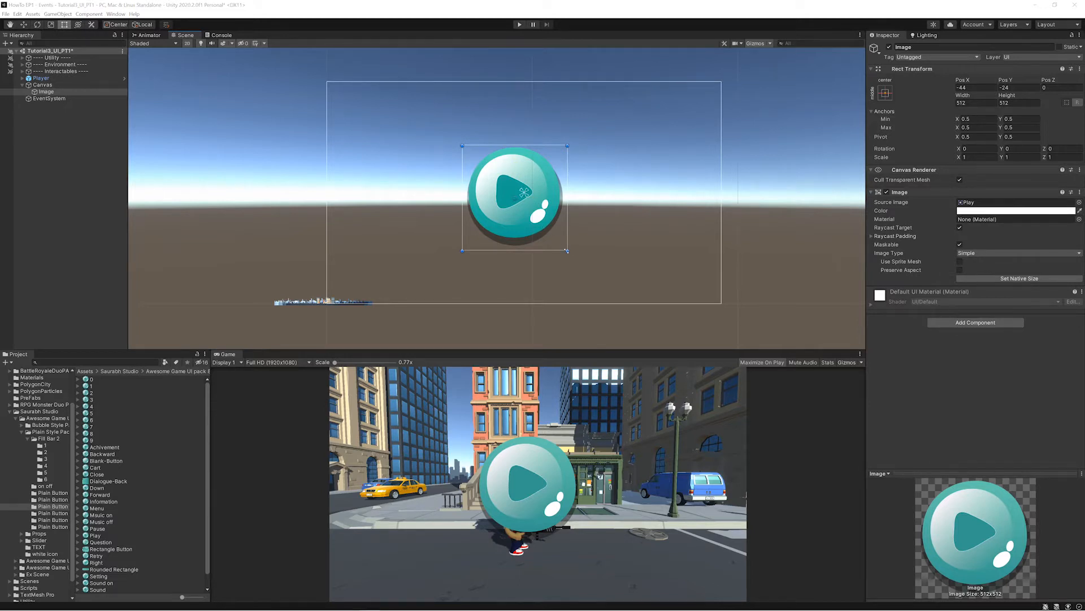
pyautogui.moveTo(567, 251); pyautogui.dragTo(515, 198)
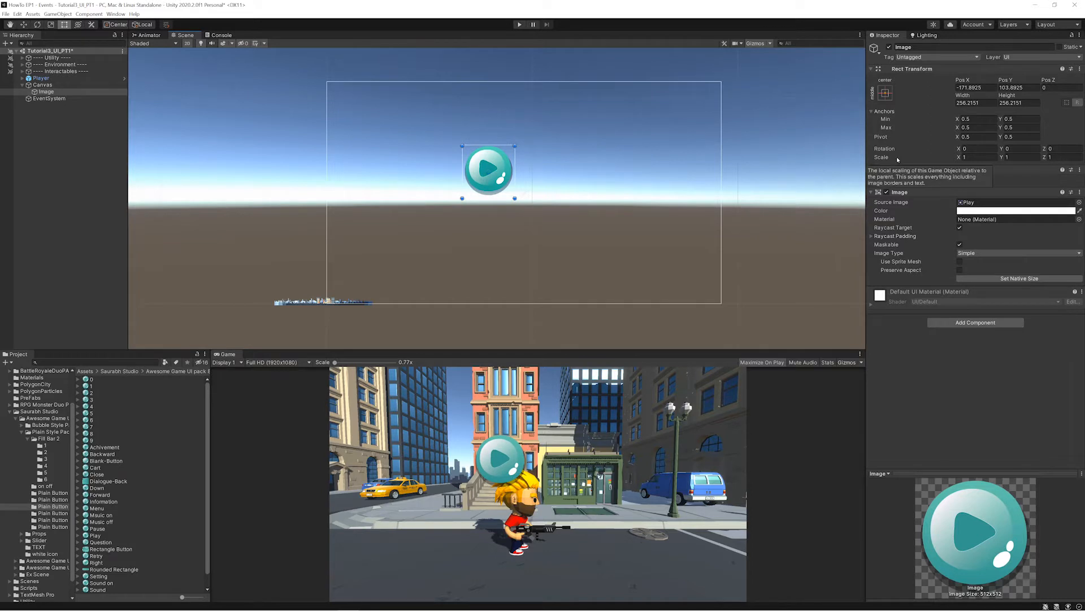
pyautogui.hotkey('ctrl', '2')
pyautogui.moveTo(951, 168); pyautogui.dragTo(1083, 171)
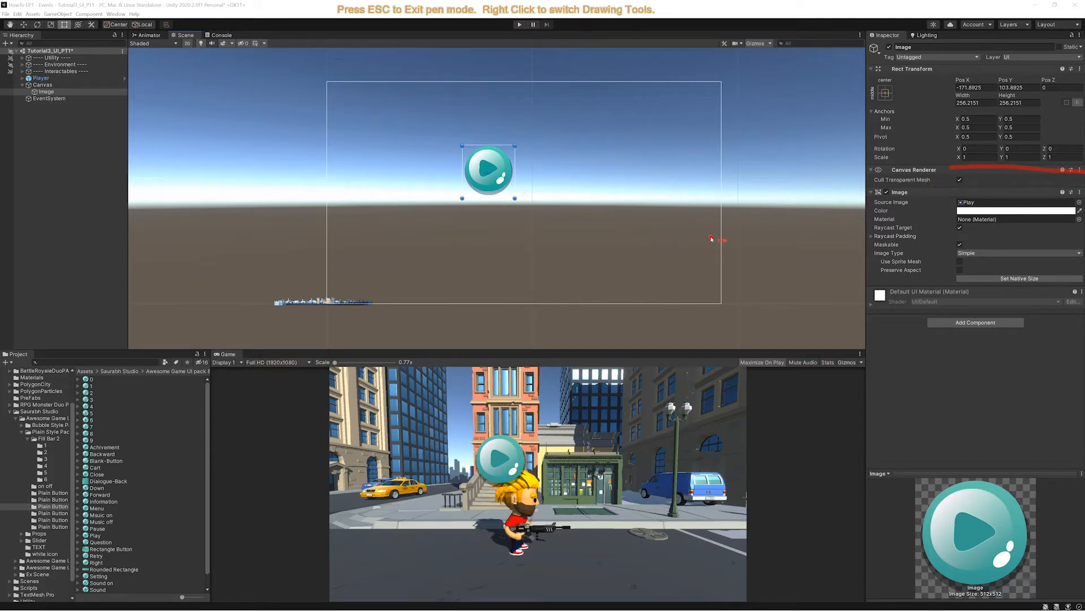
pyautogui.press('Escape')
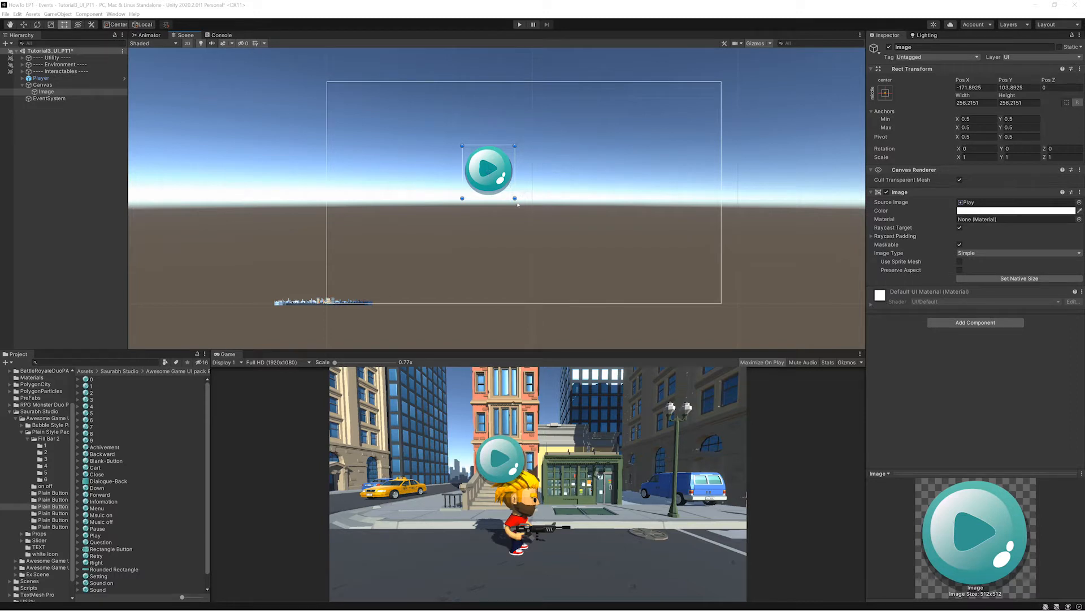
# - Shrink the play image to about 206 by 206 and replace its source sprite with Heart from the Props folder
pyautogui.moveTo(516, 199)
pyautogui.mouseDown()
pyautogui.moveTo(501, 187)
pyautogui.moveTo(522, 218)
pyautogui.moveTo(572, 185)
pyautogui.moveTo(484, 236)
pyautogui.moveTo(603, 241)
pyautogui.moveTo(519, 247)
pyautogui.moveTo(567, 233)
pyautogui.moveTo(550, 247)
pyautogui.moveTo(503, 191)
pyautogui.mouseUp()
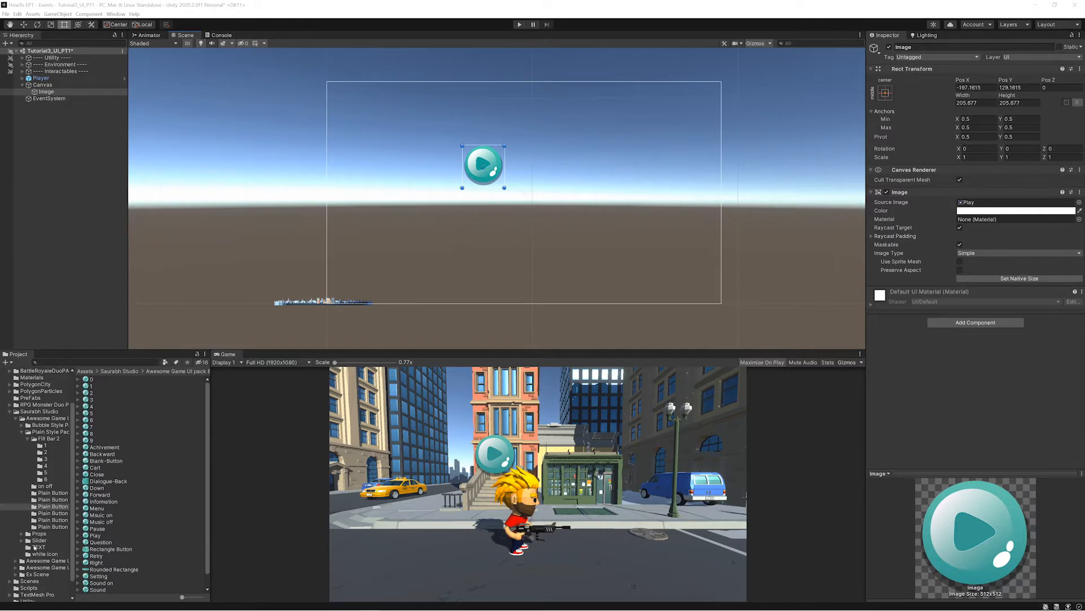
pyautogui.click(36, 533)
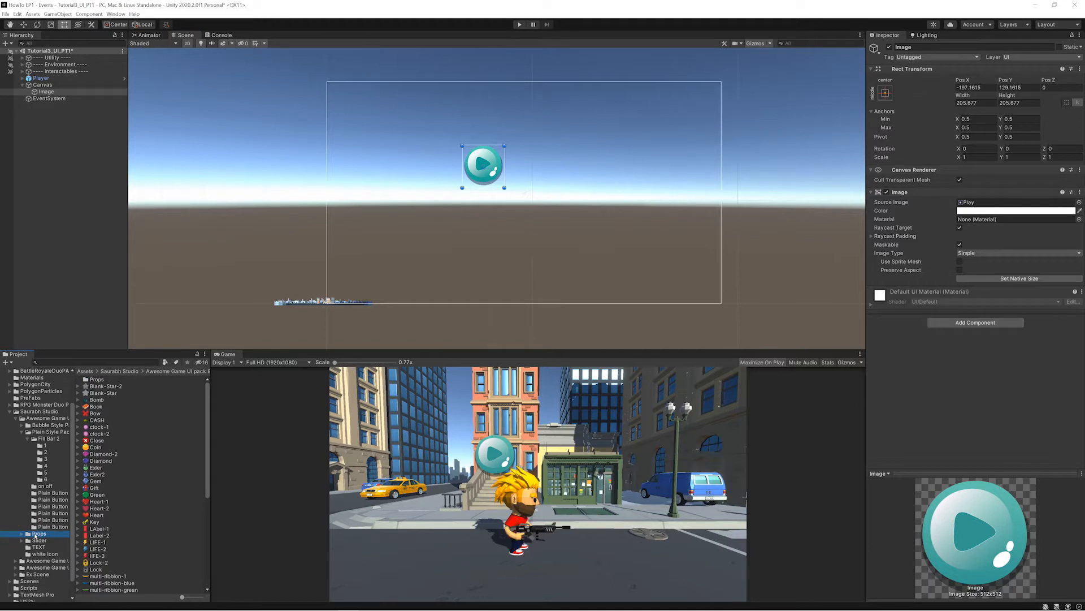
pyautogui.click(96, 515)
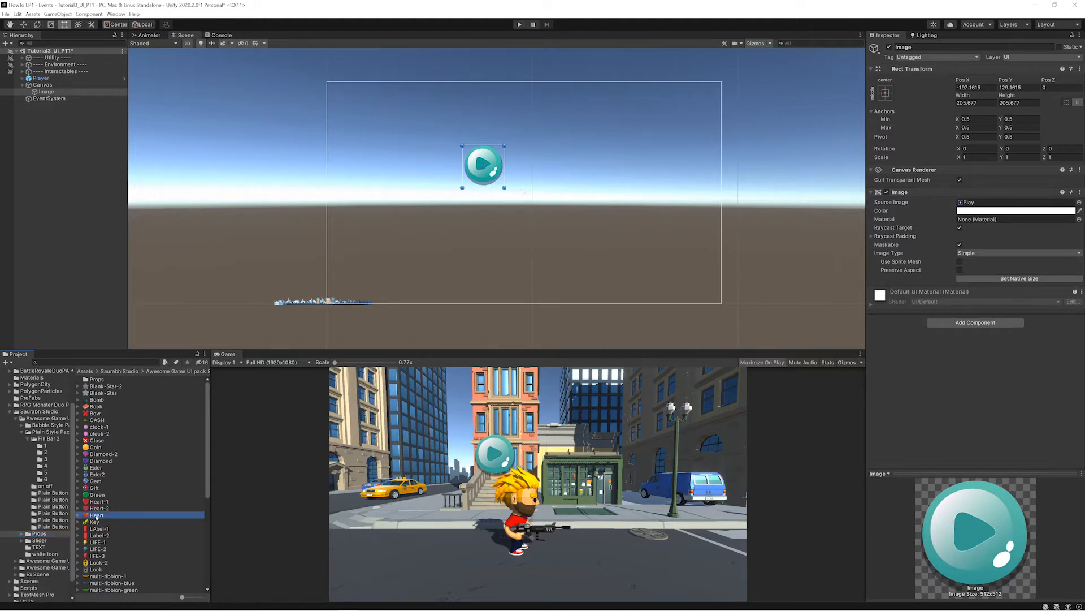
pyautogui.moveTo(96, 515); pyautogui.dragTo(964, 205)
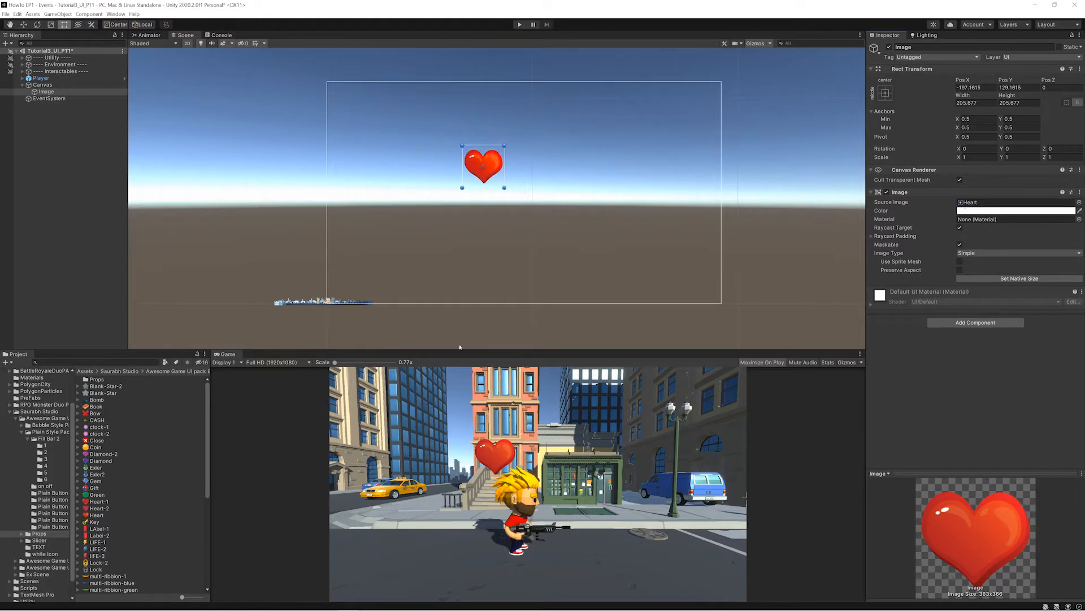
# - Shrink the heart image to about 145 by 145 near the canvas's upper-right corner and rename it Life
pyautogui.keyDown('shift'); pyautogui.moveTo(505, 189); pyautogui.dragTo(703, 117); pyautogui.keyUp('shift')
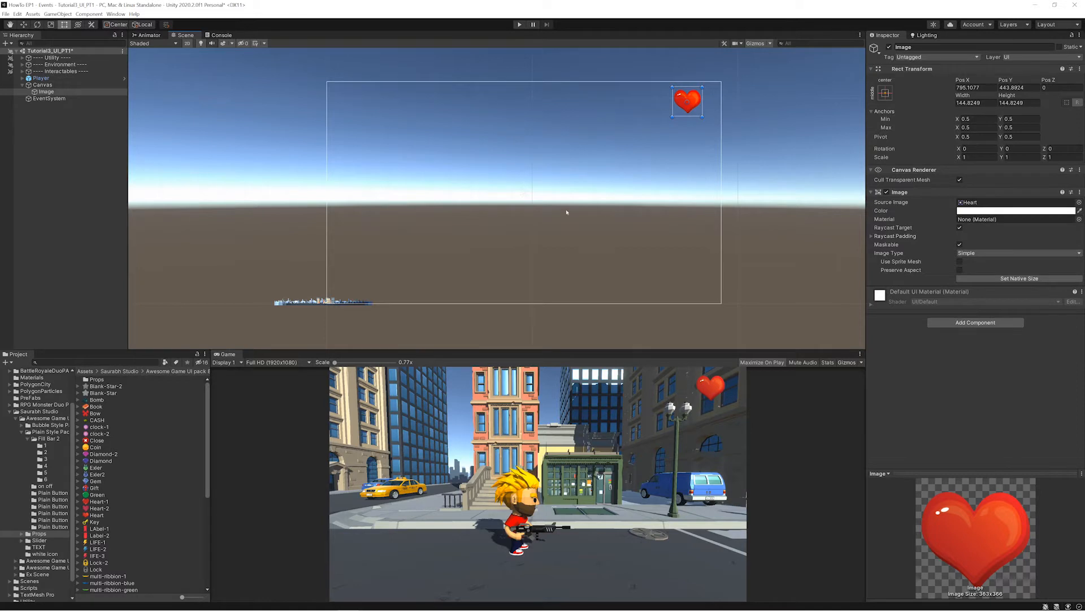
pyautogui.click(40, 92)
pyautogui.click(44, 93)
pyautogui.write('Life')
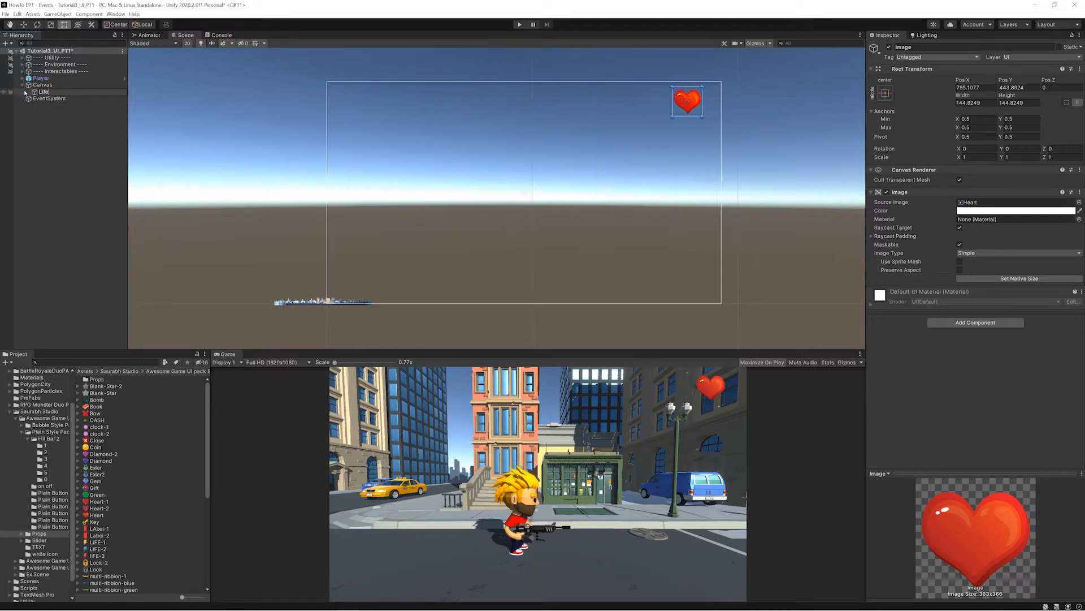
pyautogui.press('Return')
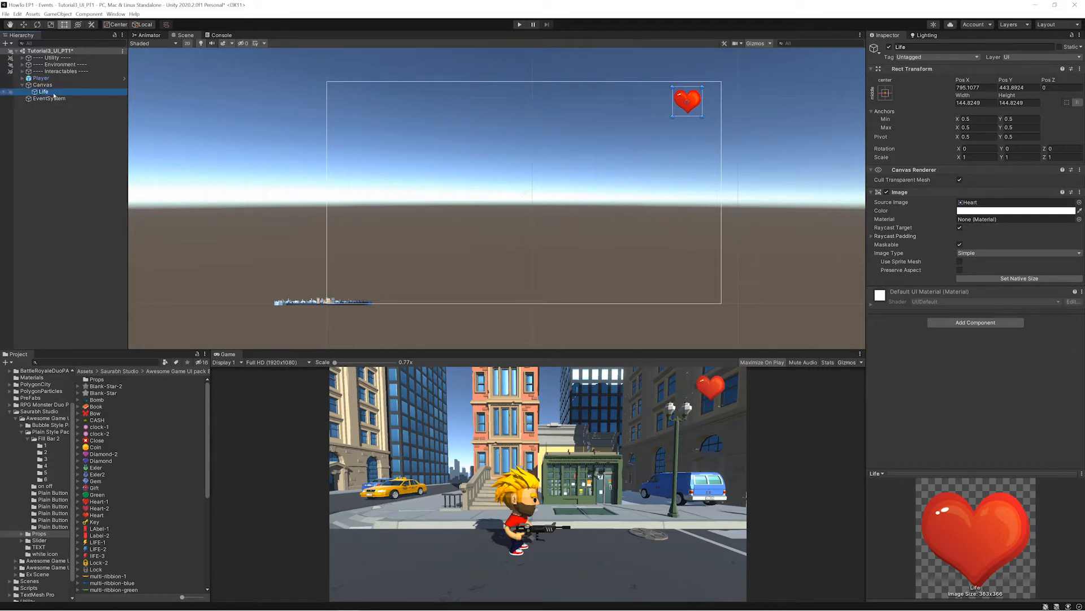
pyautogui.hotkey('ctrl', 'd')
pyautogui.hotkey('ctrl', 'd')
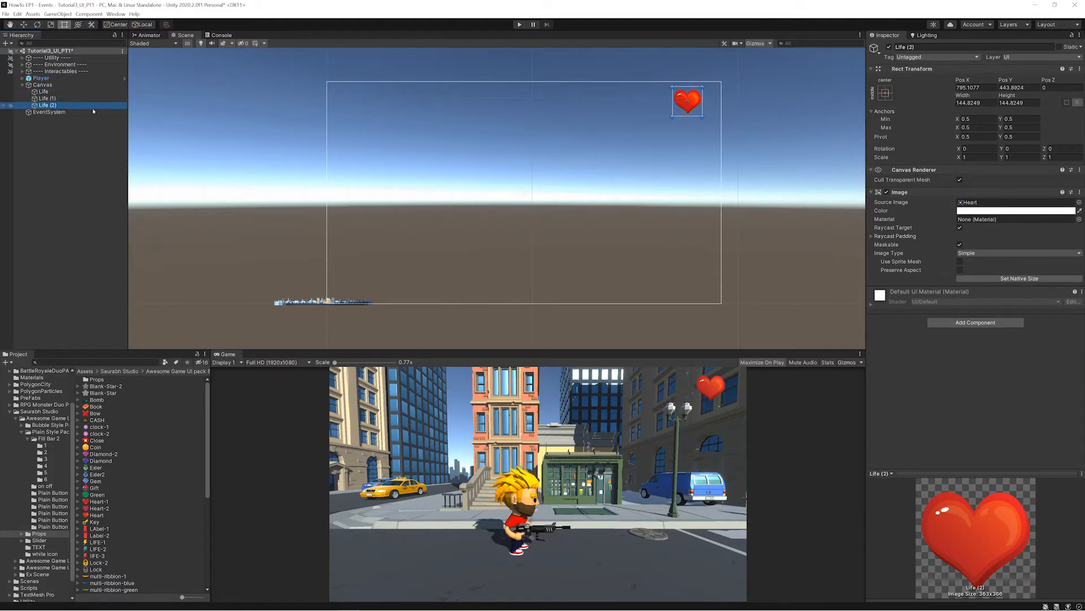
pyautogui.press('w')
pyautogui.moveTo(727, 102); pyautogui.dragTo(687, 108)
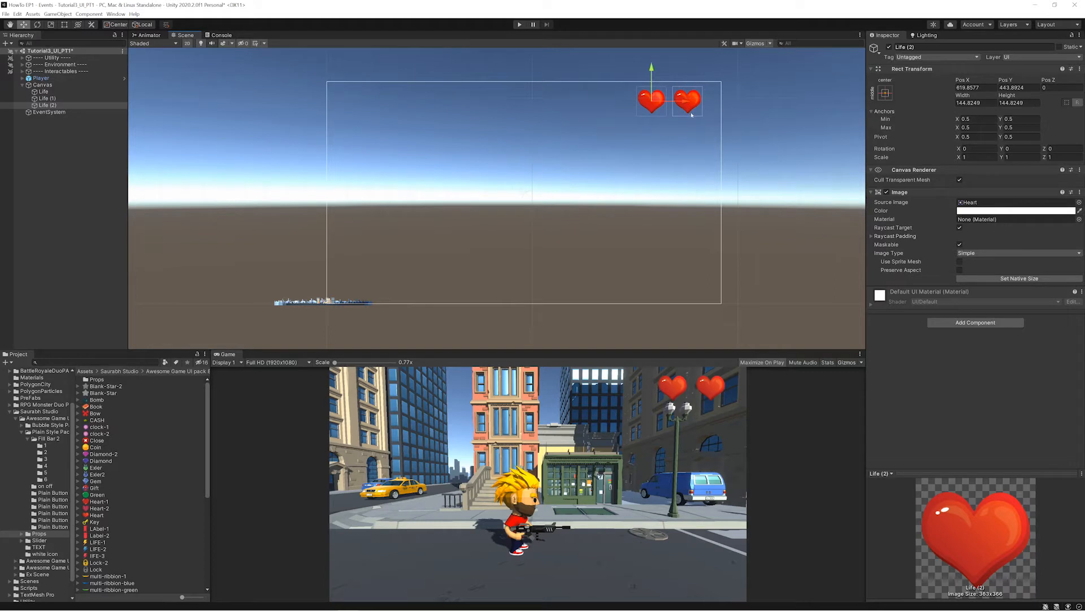
pyautogui.hotkey('ctrl', 'z')
pyautogui.hotkey('ctrl', 'z')
pyautogui.hotkey('ctrl', 'z')
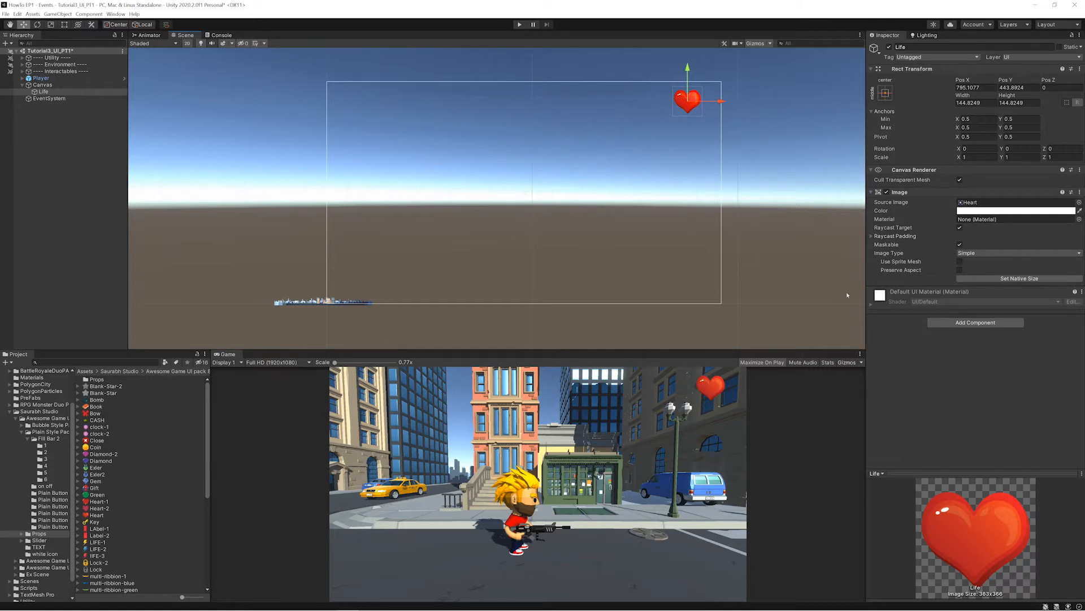
# - Anchor the Life image to the top-right corner of the canvas with the matching anchor preset
pyautogui.click(886, 93)
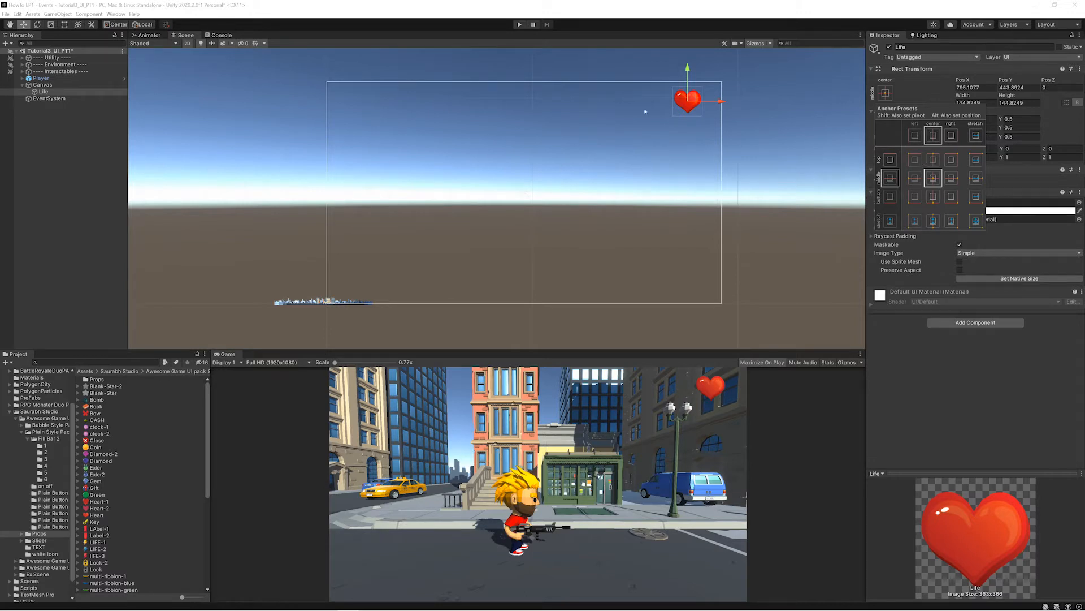
pyautogui.click(950, 161)
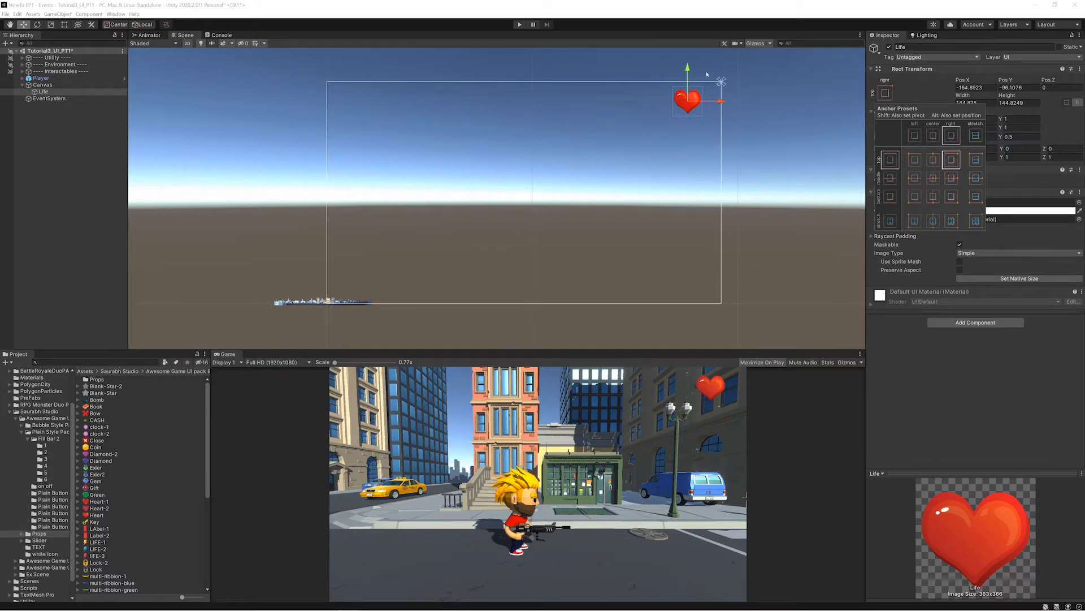
pyautogui.hotkey('ctrl', '2')
pyautogui.moveTo(715, 67)
pyautogui.mouseDown()
pyautogui.moveTo(708, 79)
pyautogui.moveTo(736, 75)
pyautogui.mouseUp()
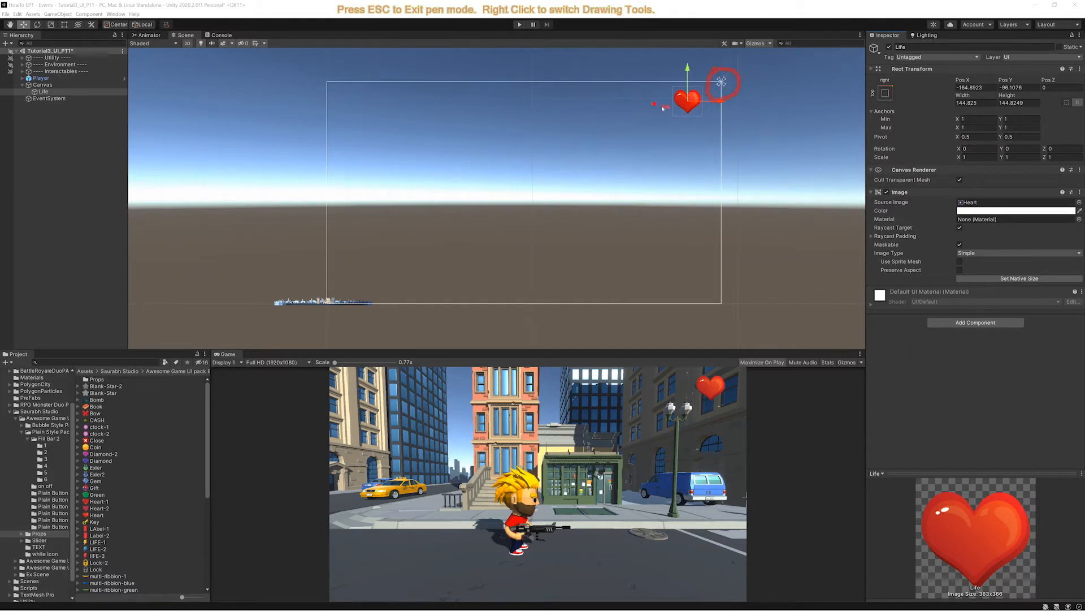
pyautogui.press('Escape')
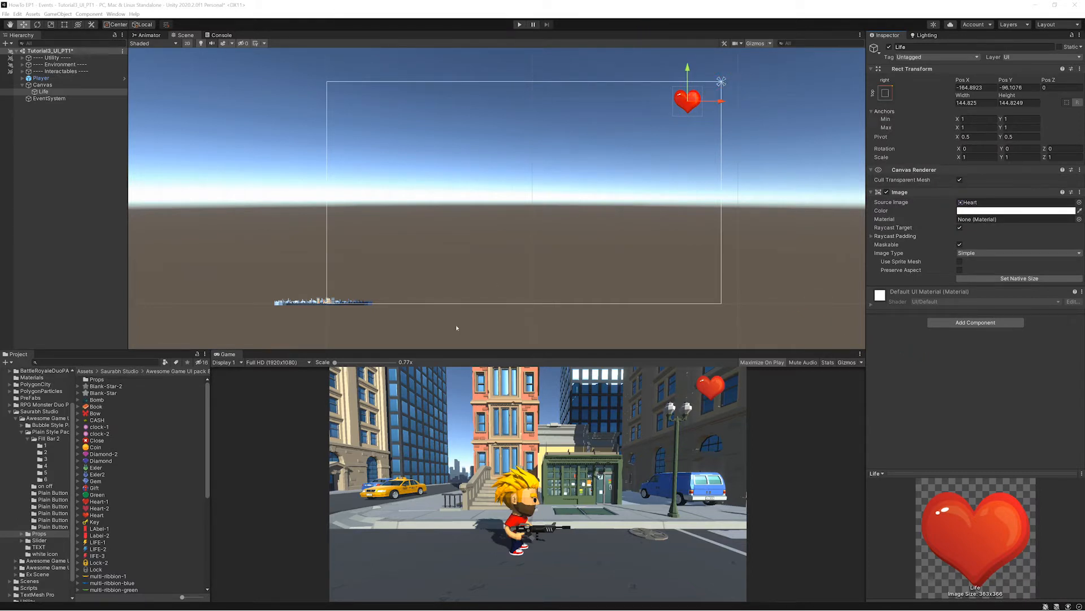
# - Compare the heart's anchoring in the Game view at 16:10, QHD and Free Aspect, ending on Full HD (1920x1080), and review the anchor presets
pyautogui.click(277, 362)
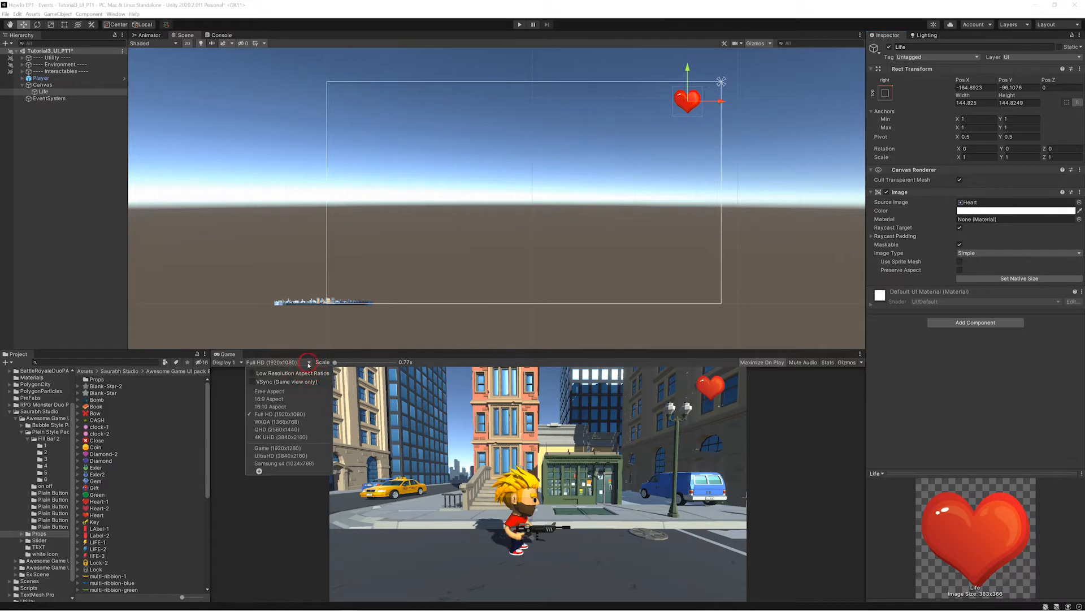
pyautogui.click(277, 406)
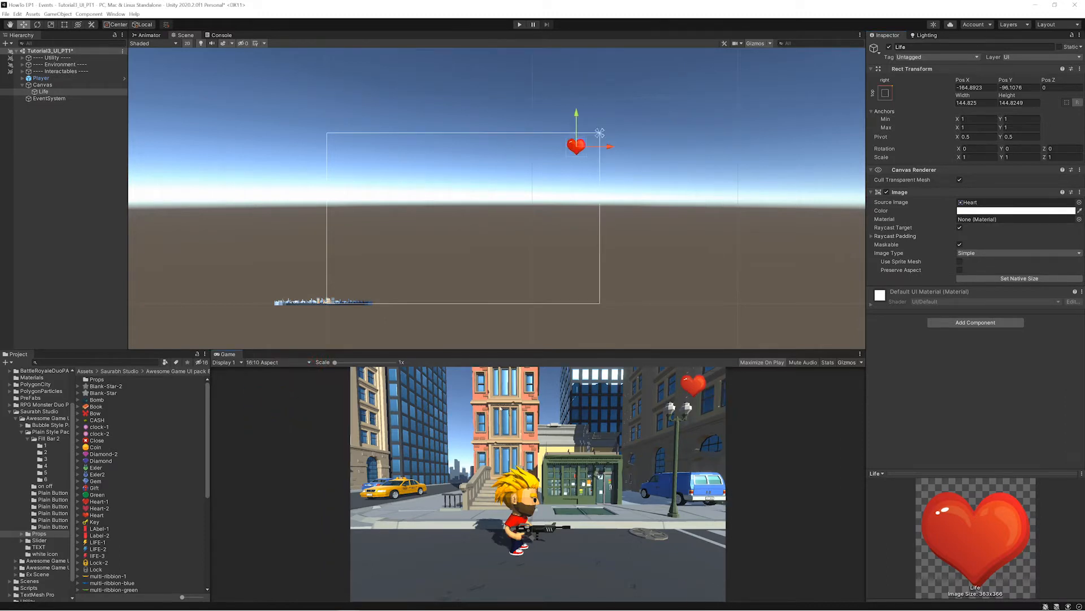
pyautogui.click(283, 362)
pyautogui.click(289, 431)
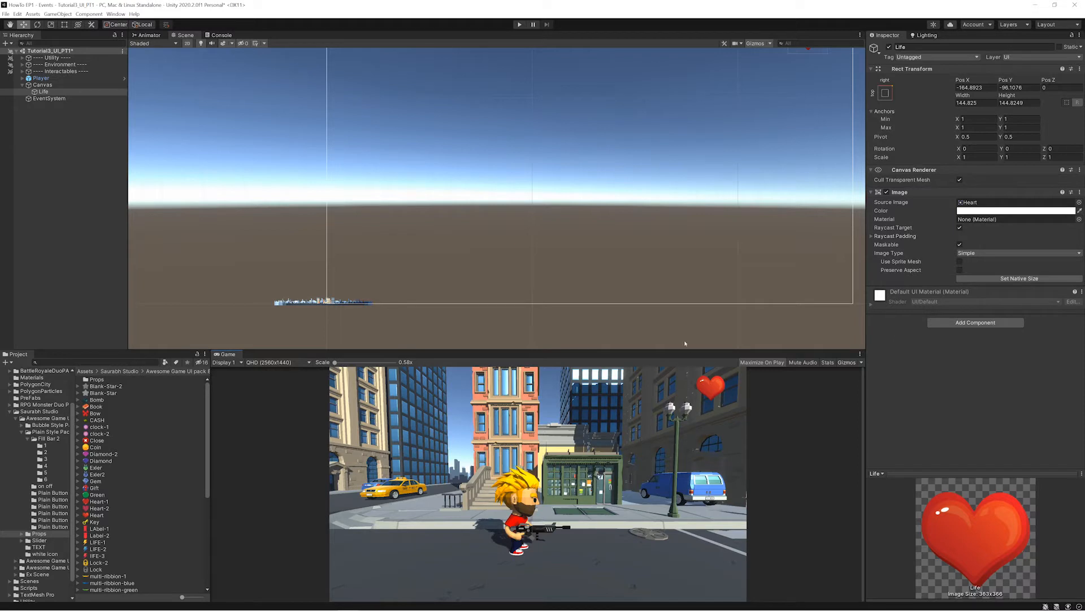
pyautogui.scroll(3, 749, 238)
pyautogui.scroll(-8, 750, 236)
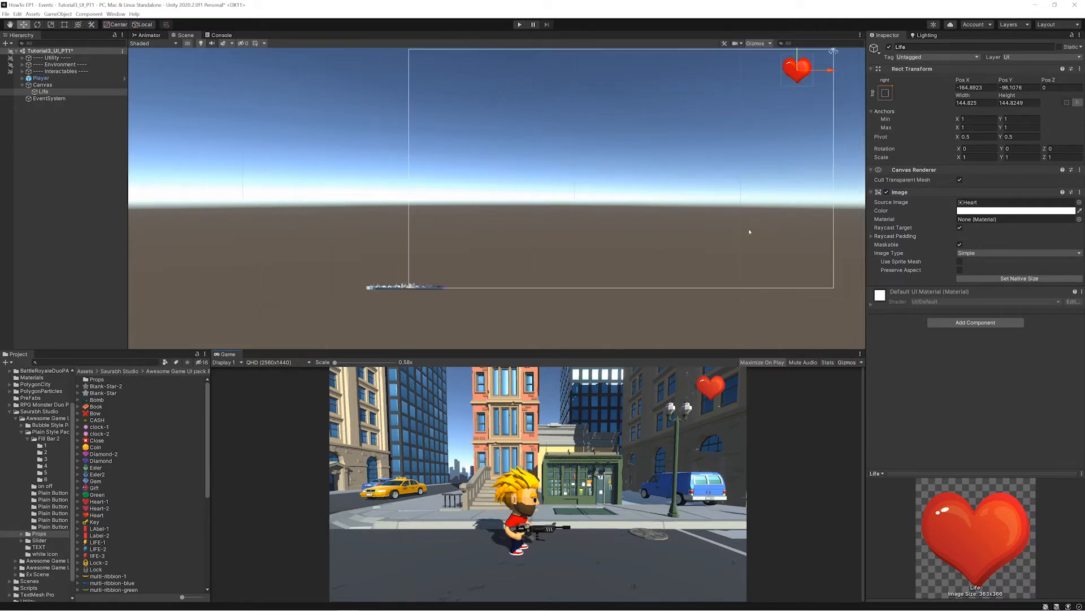
pyautogui.moveTo(750, 230); pyautogui.dragTo(704, 276, button='middle')
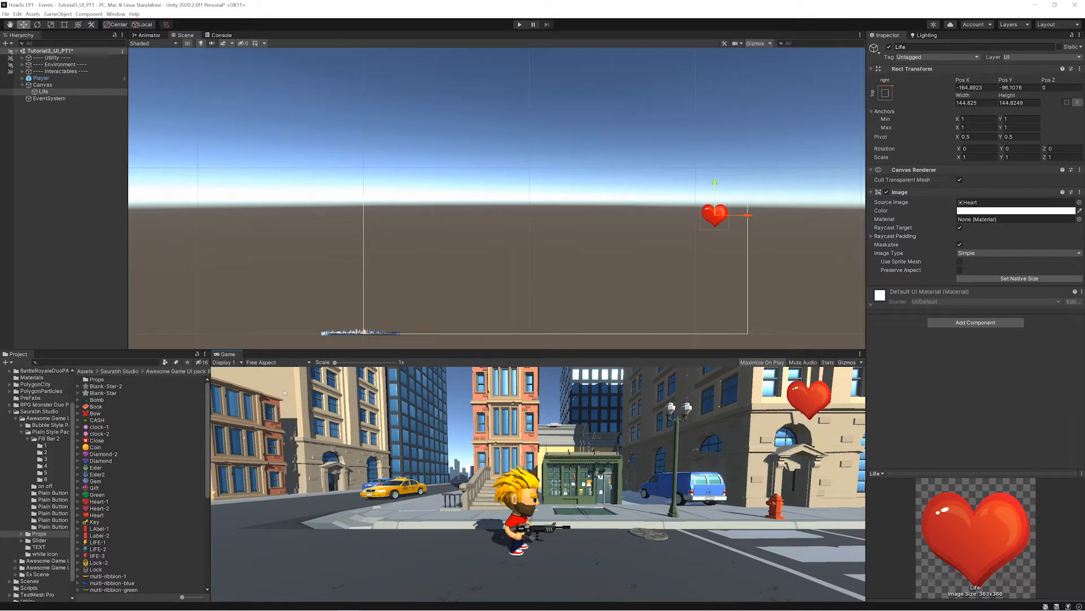
pyautogui.click(309, 363)
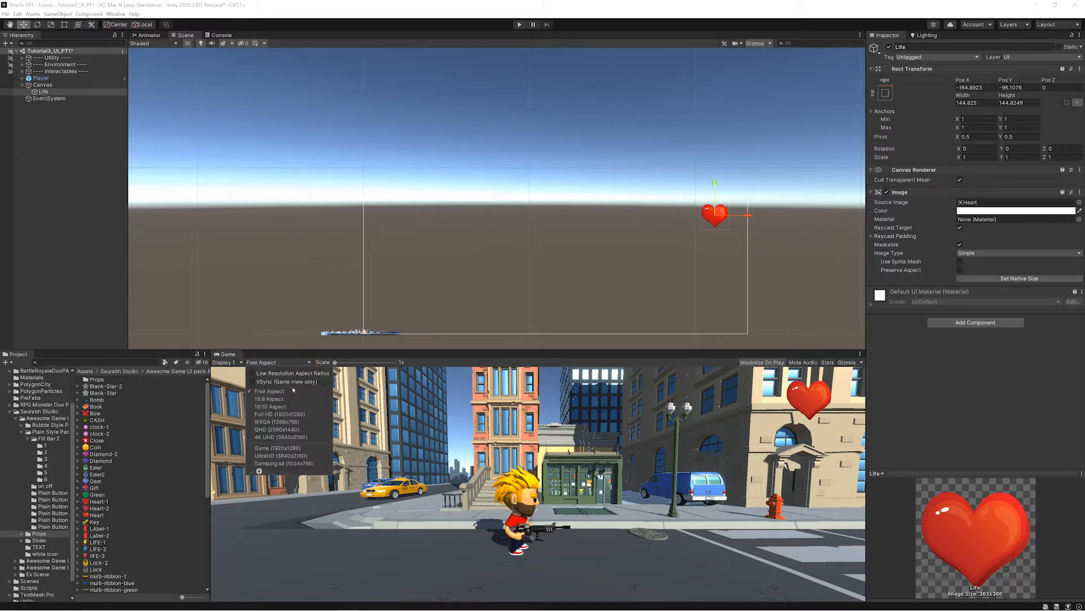
pyautogui.click(280, 415)
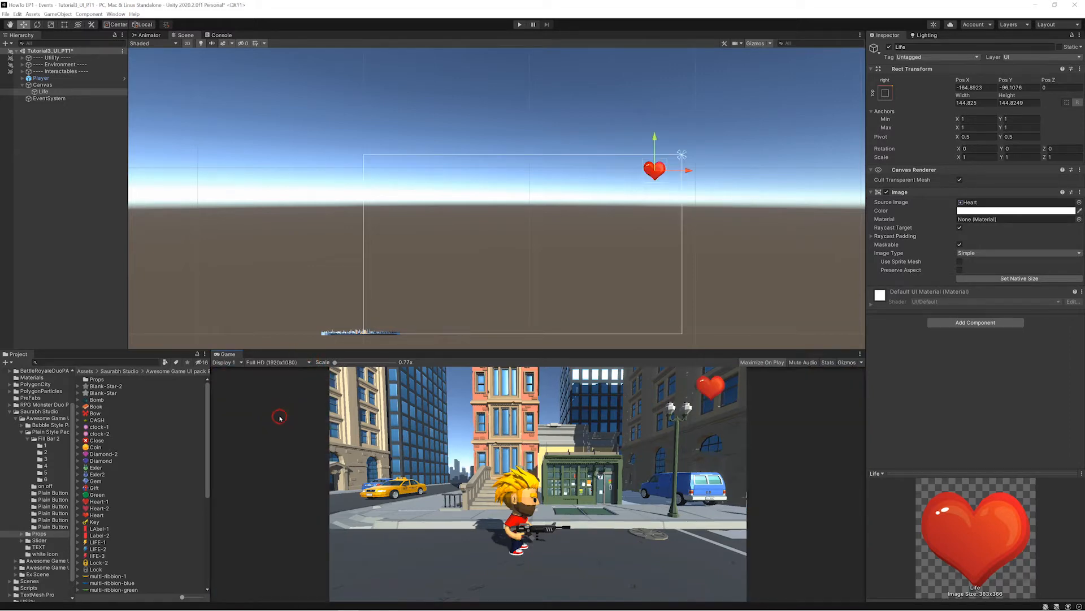
pyautogui.click(886, 92)
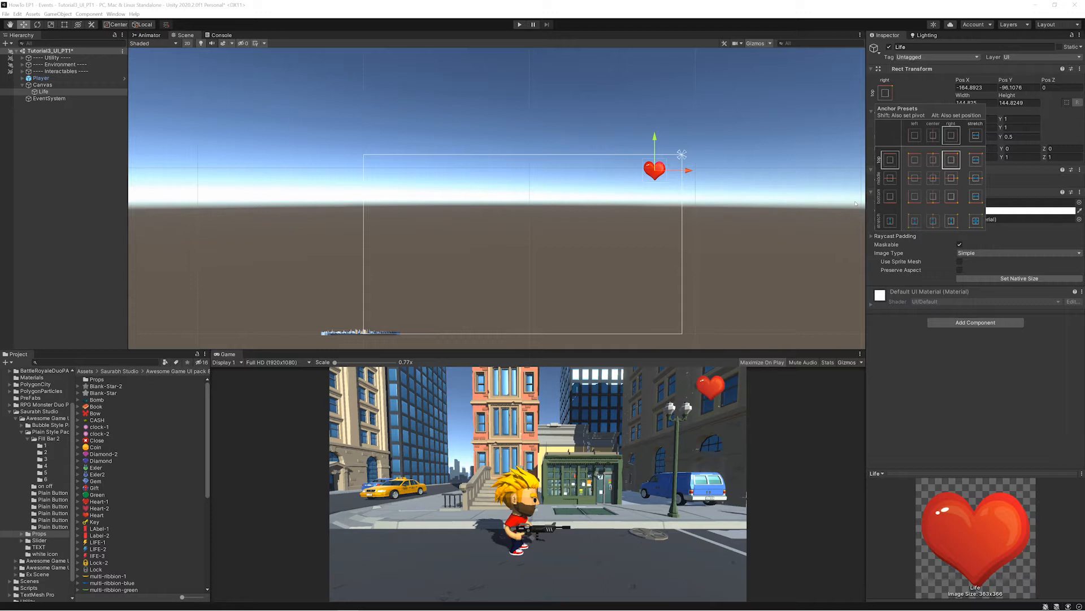
pyautogui.click(856, 203)
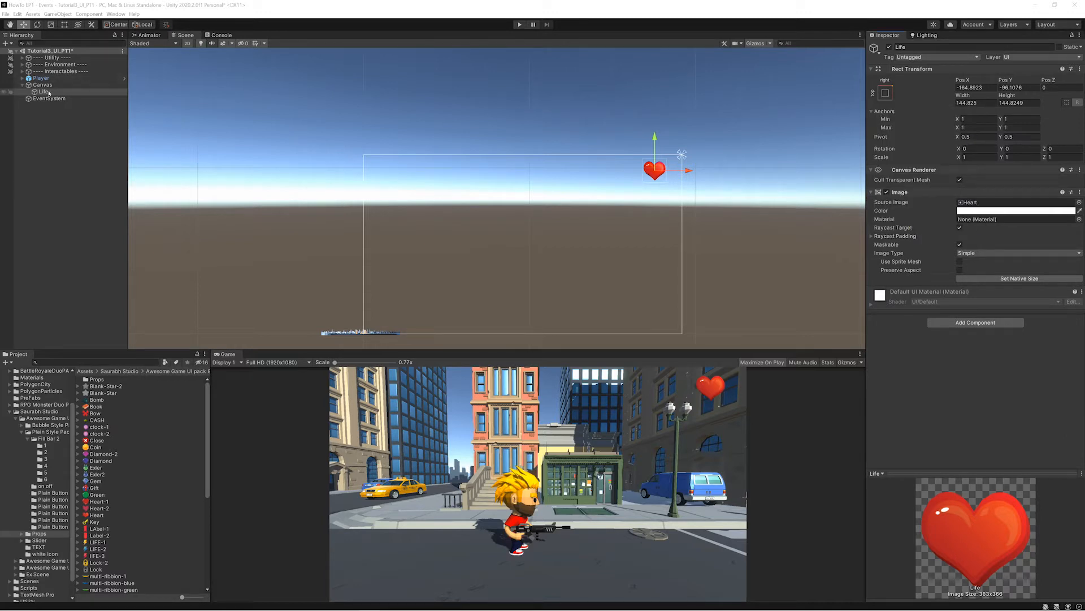
# - Duplicate the Life heart twice and space the copies leftward in a row, the last one at about X -492
pyautogui.hotkey('ctrl', 'd')
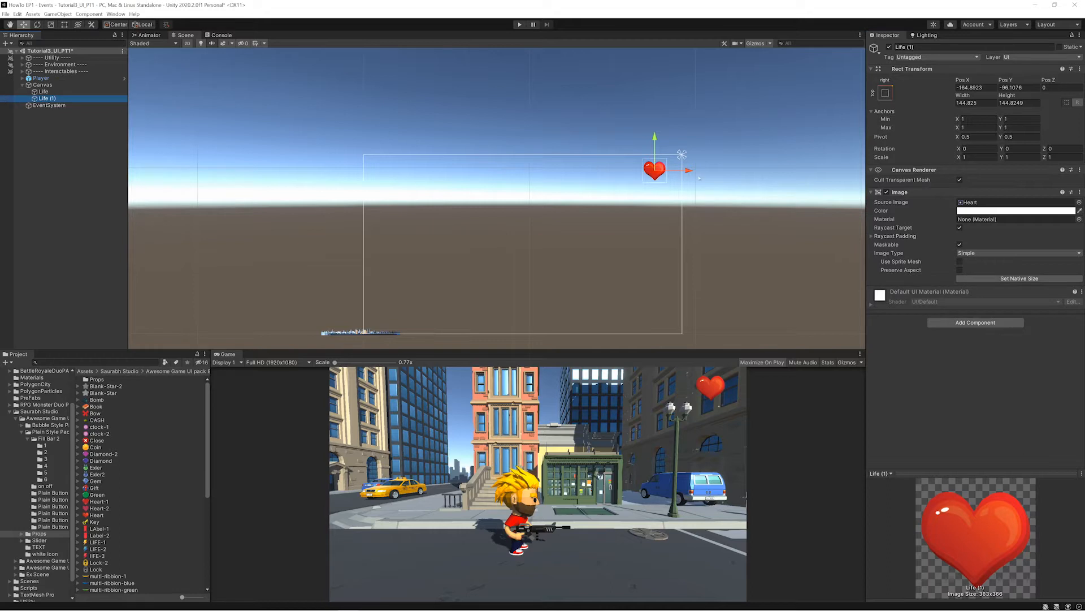
pyautogui.moveTo(698, 178); pyautogui.dragTo(628, 175)
pyautogui.hotkey('ctrl', 'd')
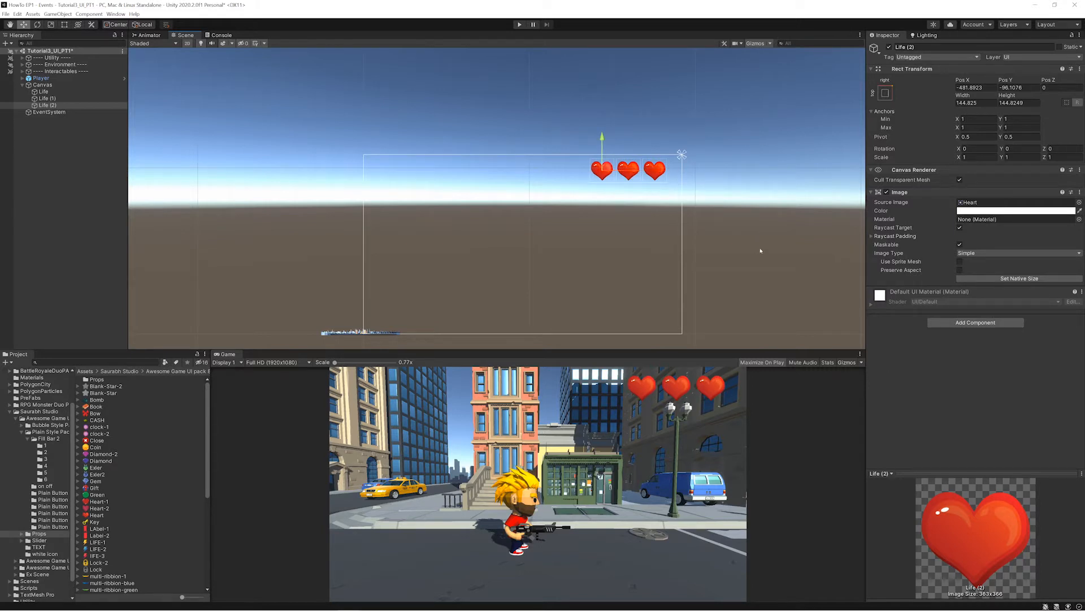
# - Create an empty object named Lives directly under Canvas and move it onto the middle heart at X 634
pyautogui.click(43, 92)
pyautogui.keyDown('shift'); pyautogui.click(42, 104); pyautogui.keyUp('shift')
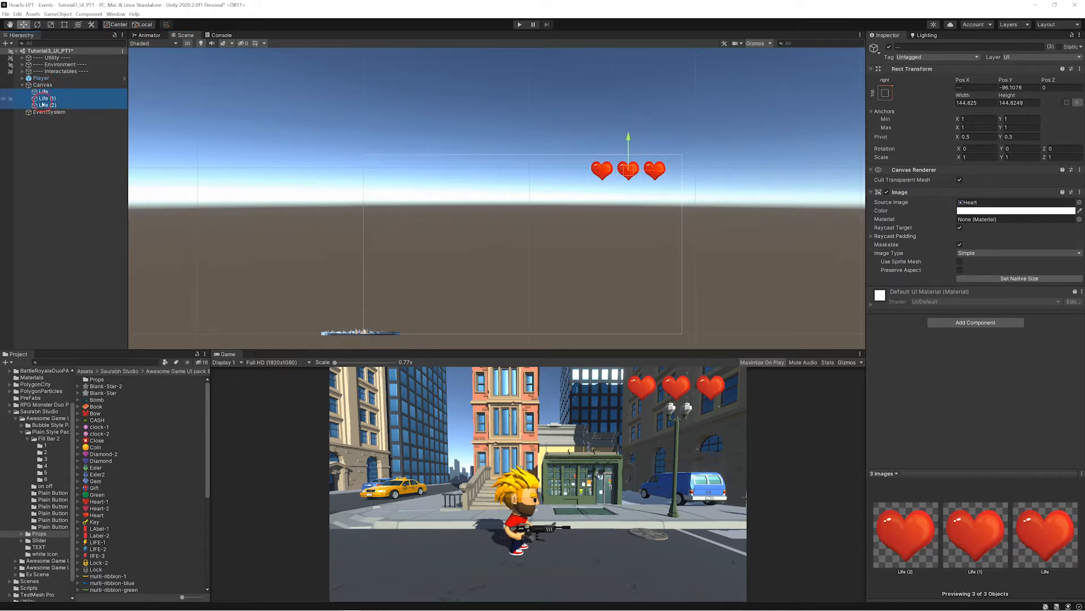
pyautogui.rightClick(43, 104)
pyautogui.click(80, 193)
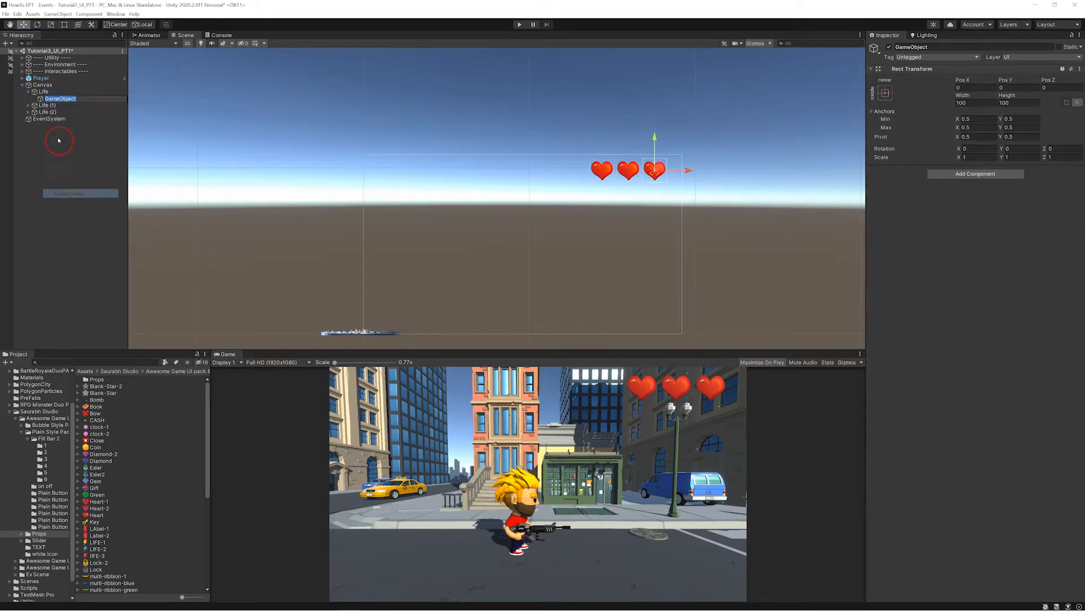
pyautogui.click(67, 99)
pyautogui.moveTo(78, 98); pyautogui.dragTo(37, 100)
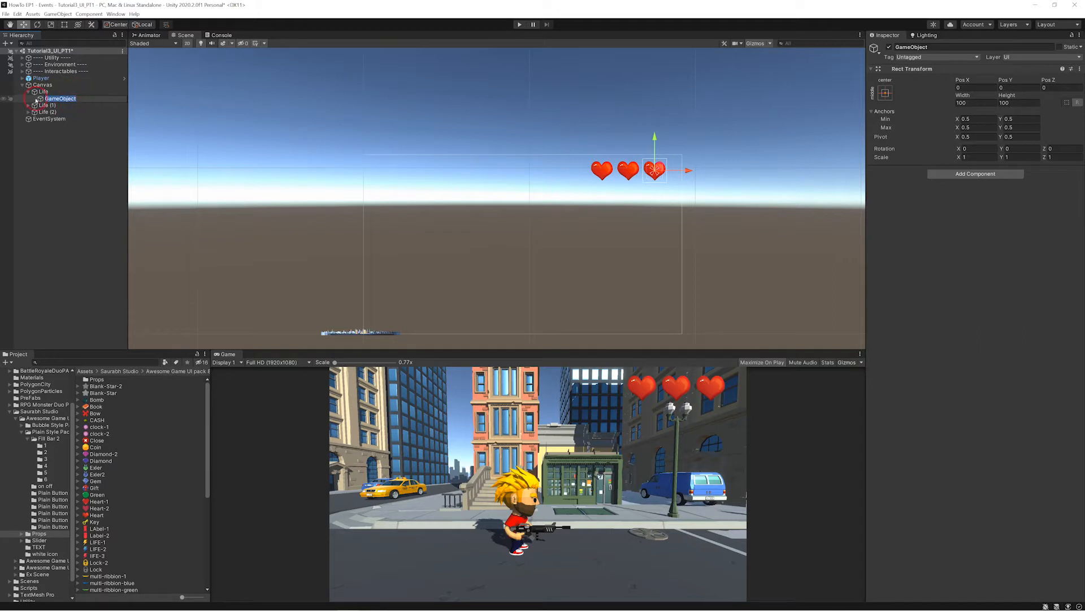
pyautogui.write('Lives')
pyautogui.press('Return')
pyautogui.moveTo(46, 100); pyautogui.dragTo(41, 88)
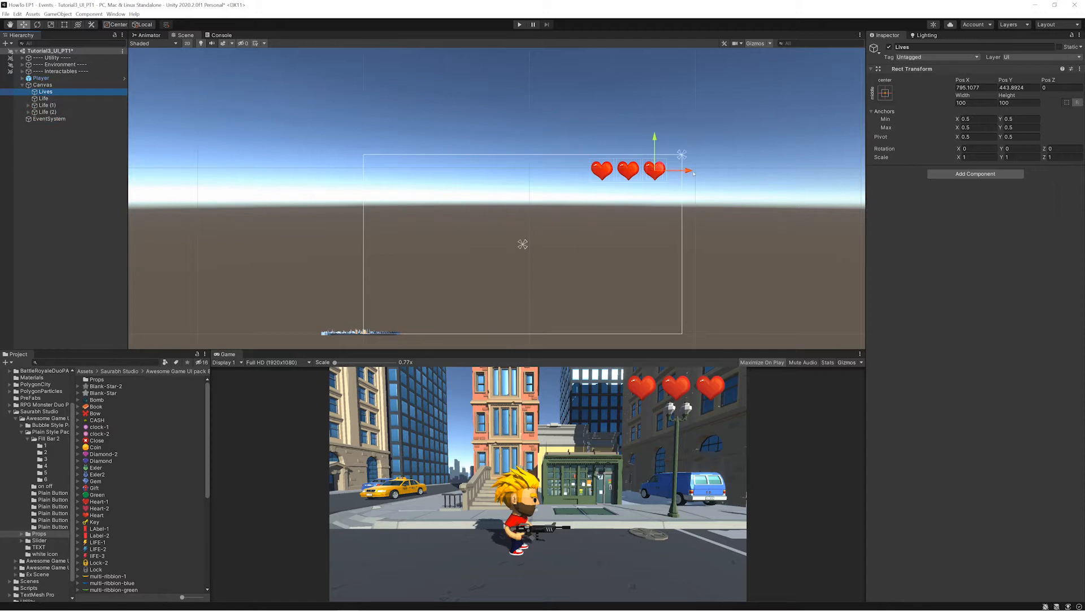
pyautogui.moveTo(691, 171); pyautogui.dragTo(666, 172)
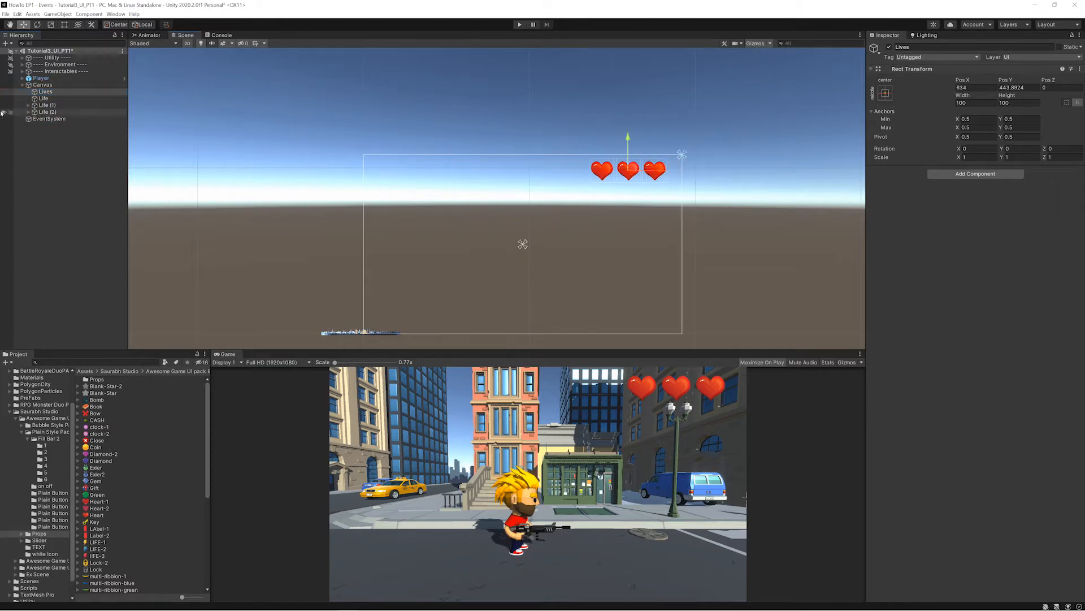
# - Make the three Life images children of Lives, collapse the group and save the scene
pyautogui.click(49, 112)
pyautogui.keyDown('shift'); pyautogui.click(43, 98); pyautogui.keyUp('shift')
pyautogui.moveTo(47, 106); pyautogui.dragTo(63, 92)
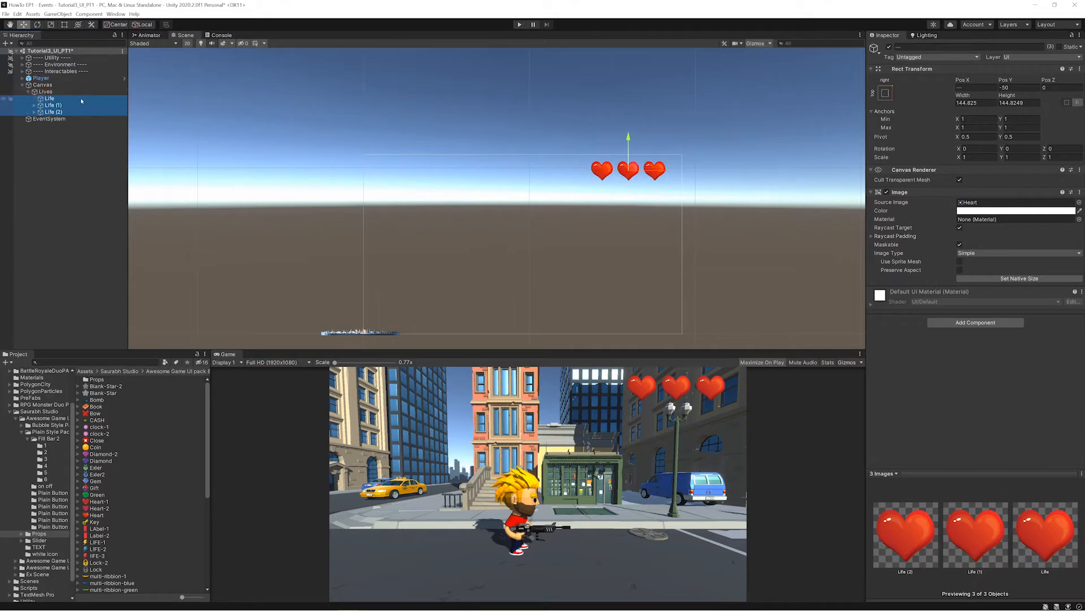
pyautogui.click(30, 92)
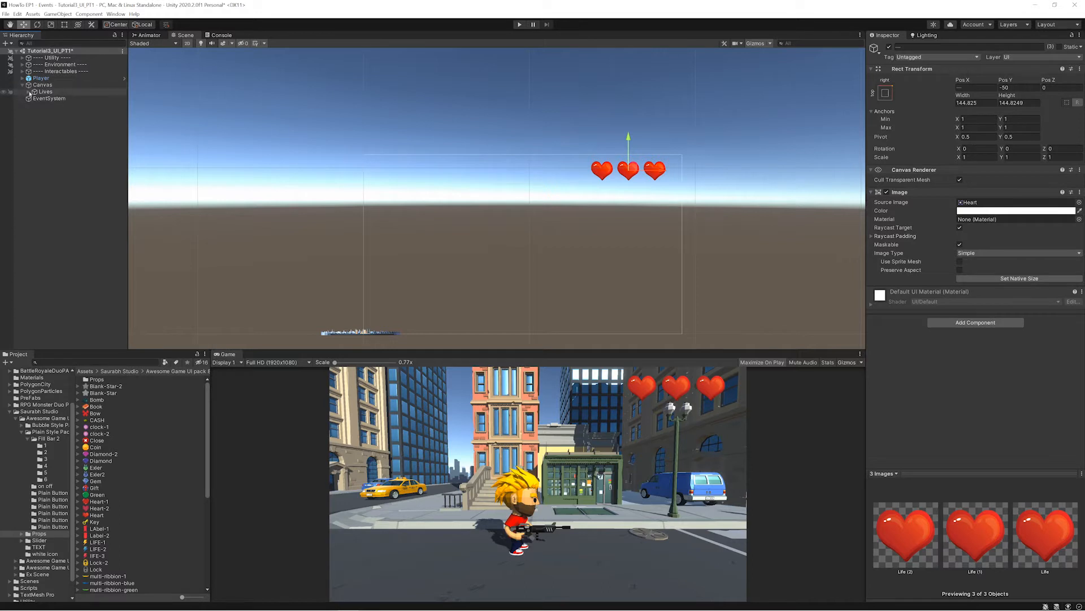
pyautogui.hotkey('ctrl', 's')
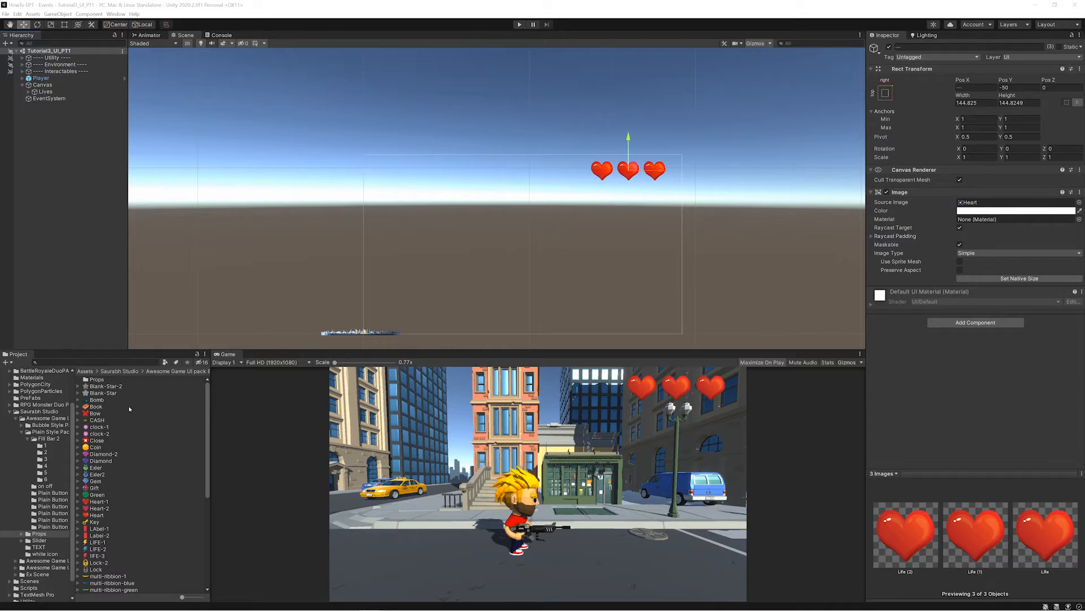
# - Add a UI Image under Canvas using the Rounded Rectangle sprite from the Bubble Button 5 folder and set it to native size
pyautogui.click(46, 466)
pyautogui.click(46, 459)
pyautogui.click(46, 452)
pyautogui.click(22, 425)
pyautogui.click(51, 458)
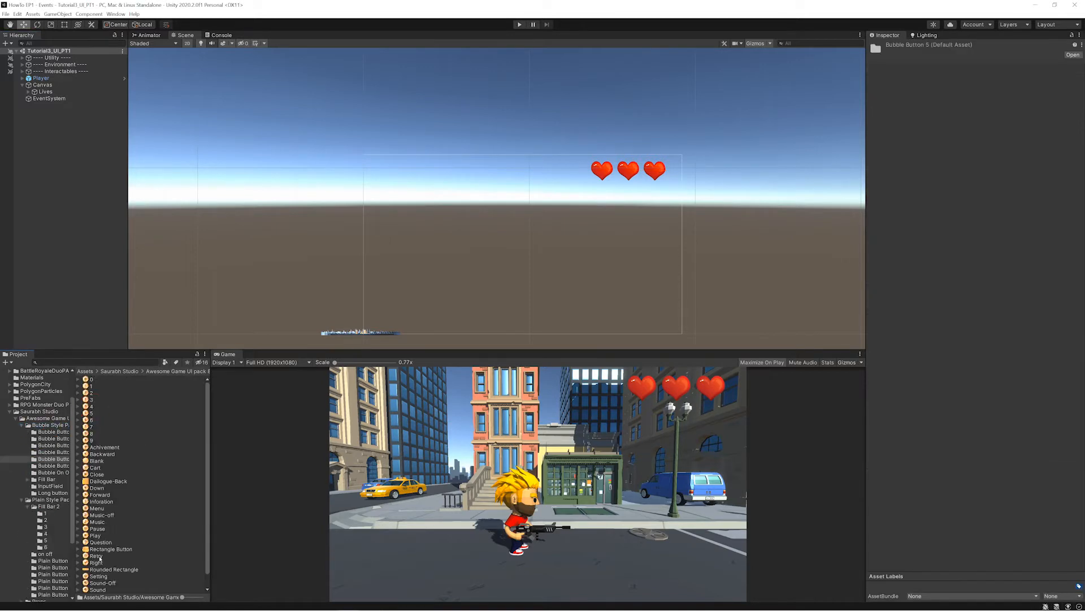
pyautogui.rightClick(35, 84)
pyautogui.moveTo(76, 238)
pyautogui.click(128, 254)
pyautogui.moveTo(107, 570); pyautogui.dragTo(990, 203)
pyautogui.click(1012, 278)
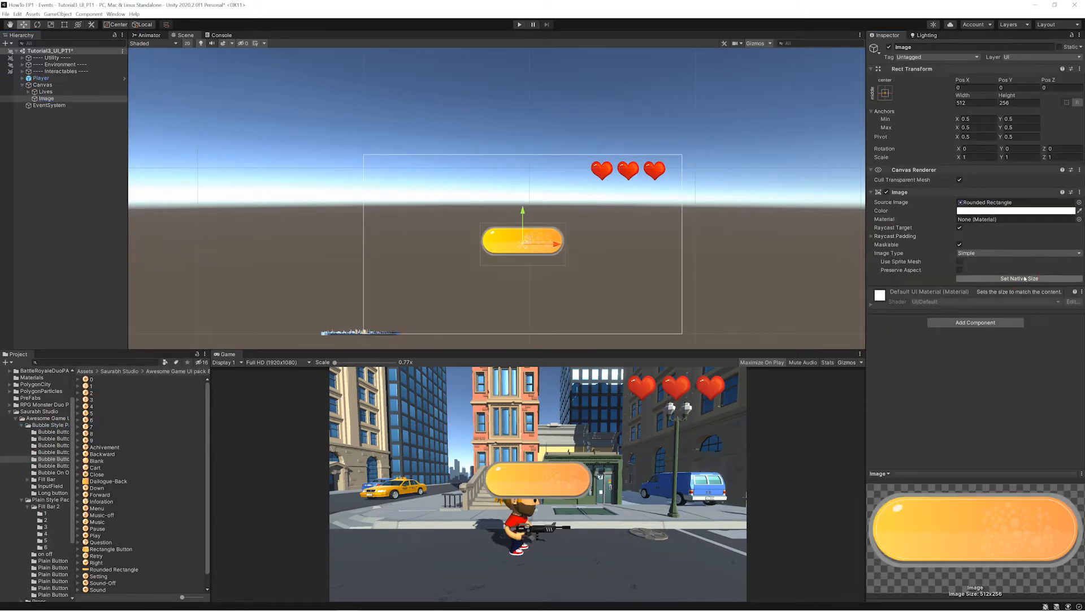
# - Move the rounded-rectangle image to the canvas's top-left corner, anchor it top-left and shrink it to about 326 × 163
pyautogui.moveTo(527, 239); pyautogui.dragTo(402, 172)
pyautogui.click(885, 92)
pyautogui.click(915, 160)
pyautogui.press('r')
pyautogui.press('t')
pyautogui.press('e')
pyautogui.press('w')
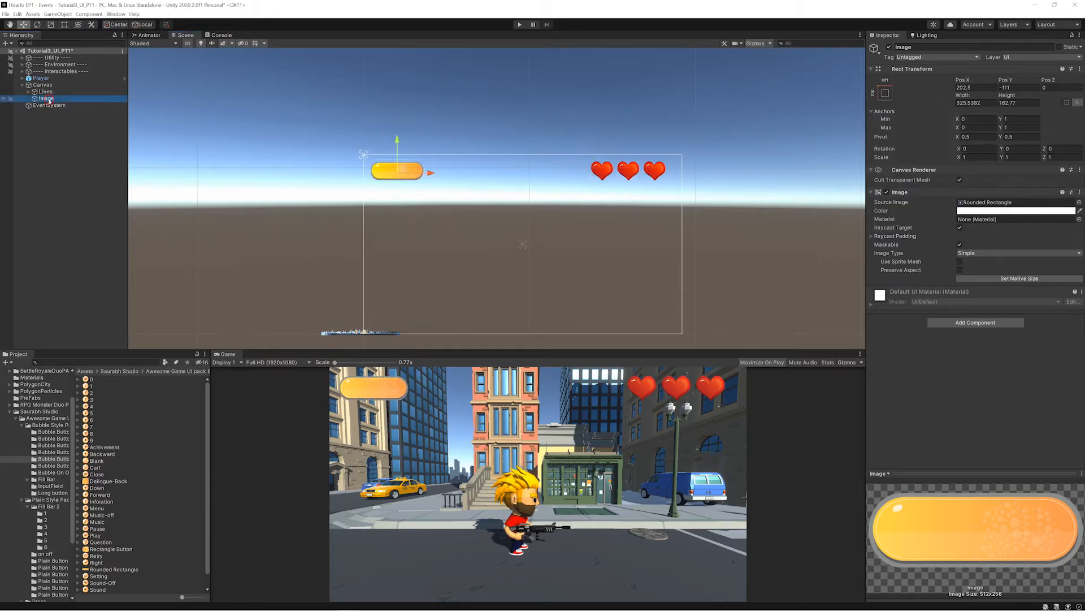
# - Rename the rounded-rectangle image ScoreBoard and shift it slightly upward together with Lives
pyautogui.doubleClick(47, 99)
pyautogui.write('ScoreBoard')
pyautogui.press('Return')
pyautogui.scroll(-5, 428, 227)
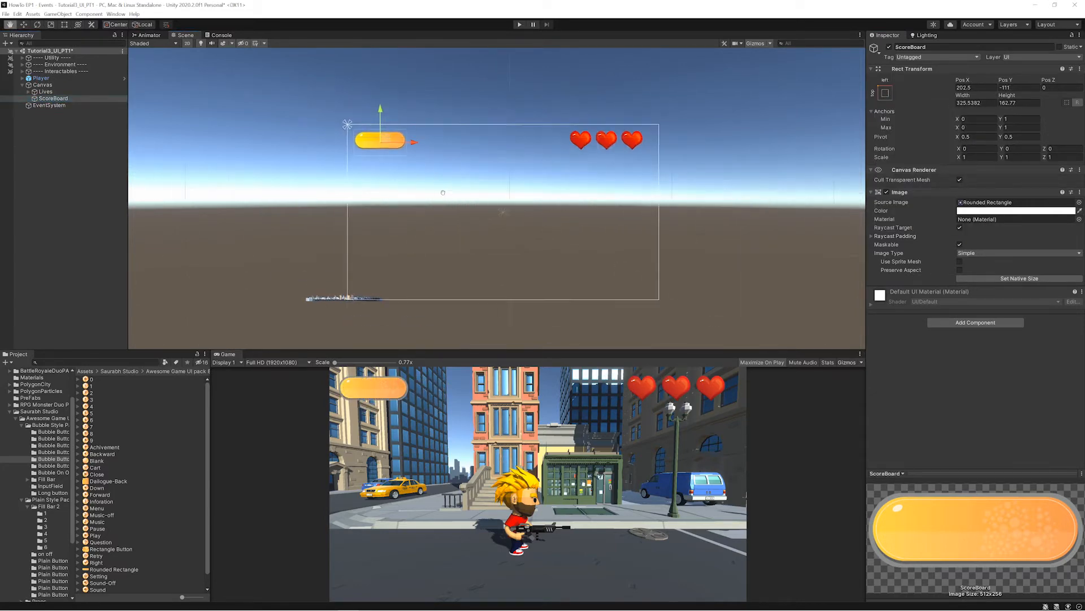
pyautogui.click(42, 85)
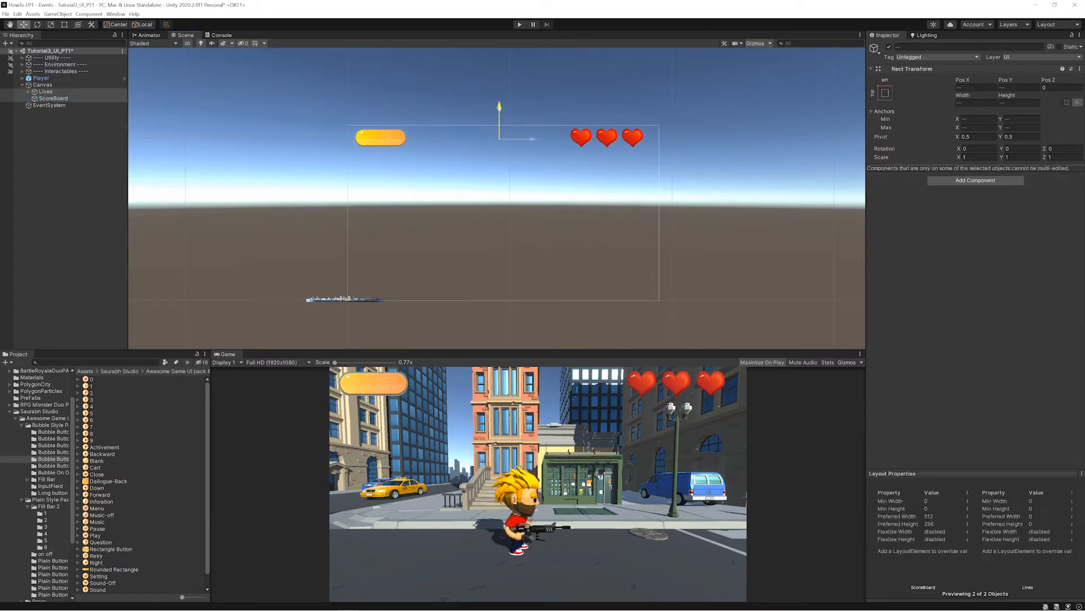
# - Add another UI Image under Canvas using the green Rectangle Button sprite and set it to native size
pyautogui.rightClick(43, 85)
pyautogui.moveTo(62, 239)
pyautogui.click(141, 249)
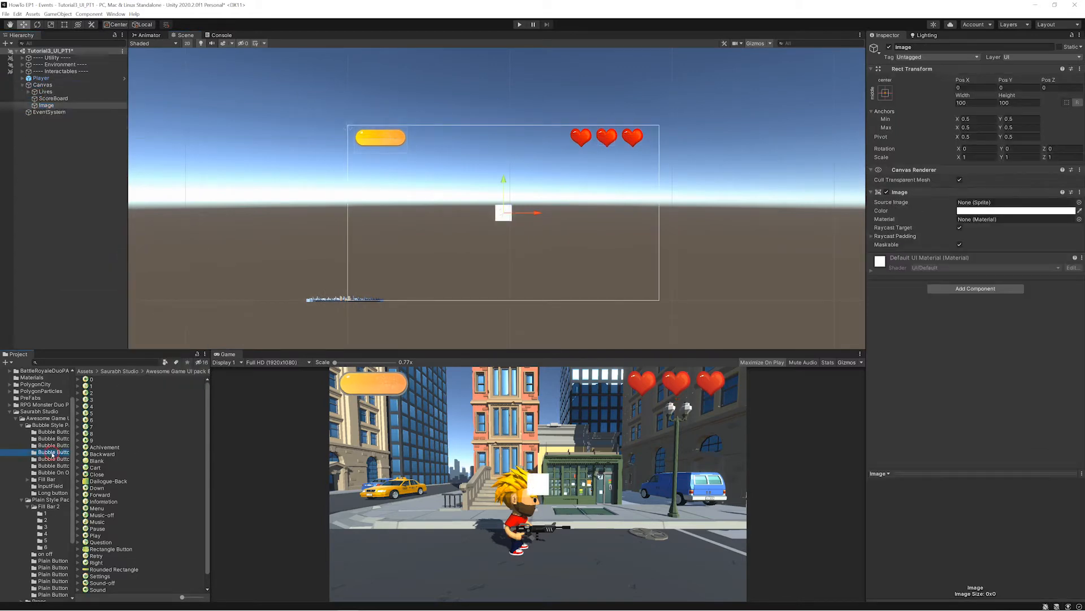
pyautogui.click(111, 549)
pyautogui.click(46, 106)
pyautogui.moveTo(111, 549); pyautogui.dragTo(1016, 202)
pyautogui.click(1019, 279)
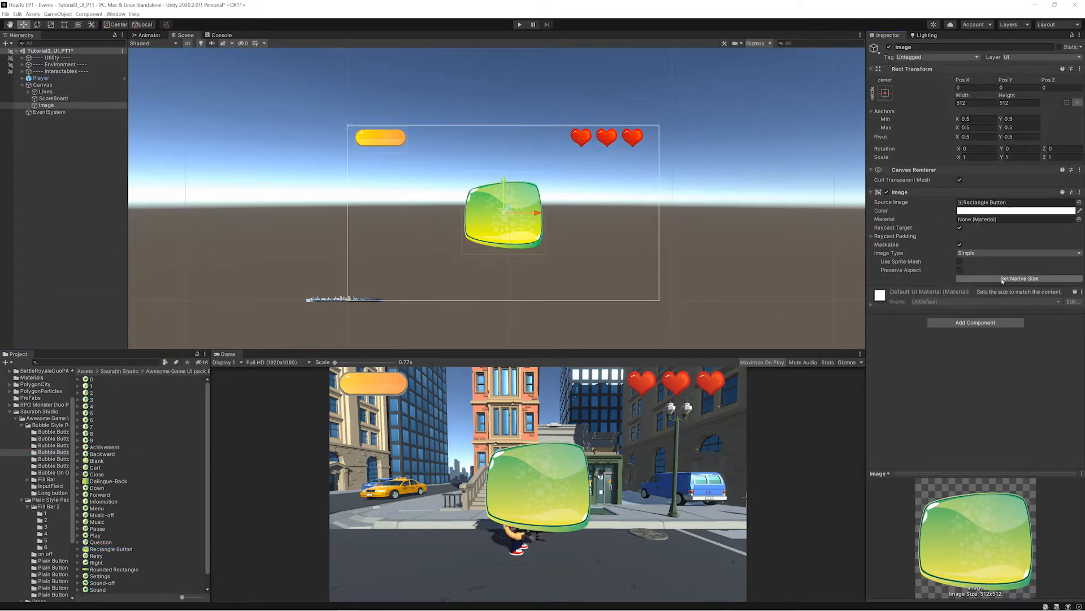
# - Enlarge the green image to about 908 × 908, center it at 0, 0 and rename it OptionsMenu
pyautogui.press('t')
pyautogui.keyDown('alt'); pyautogui.keyDown('shift'); pyautogui.moveTo(545, 254); pyautogui.dragTo(576, 287); pyautogui.keyUp('shift'); pyautogui.keyUp('alt')
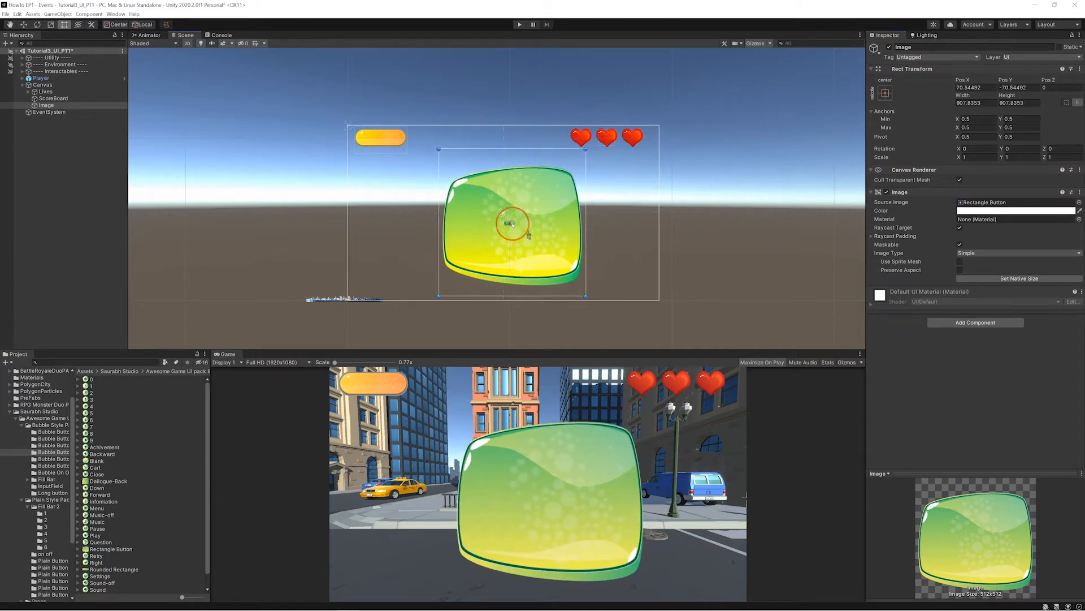
pyautogui.doubleClick(46, 105)
pyautogui.press('F2')
pyautogui.write('OptionsMenu')
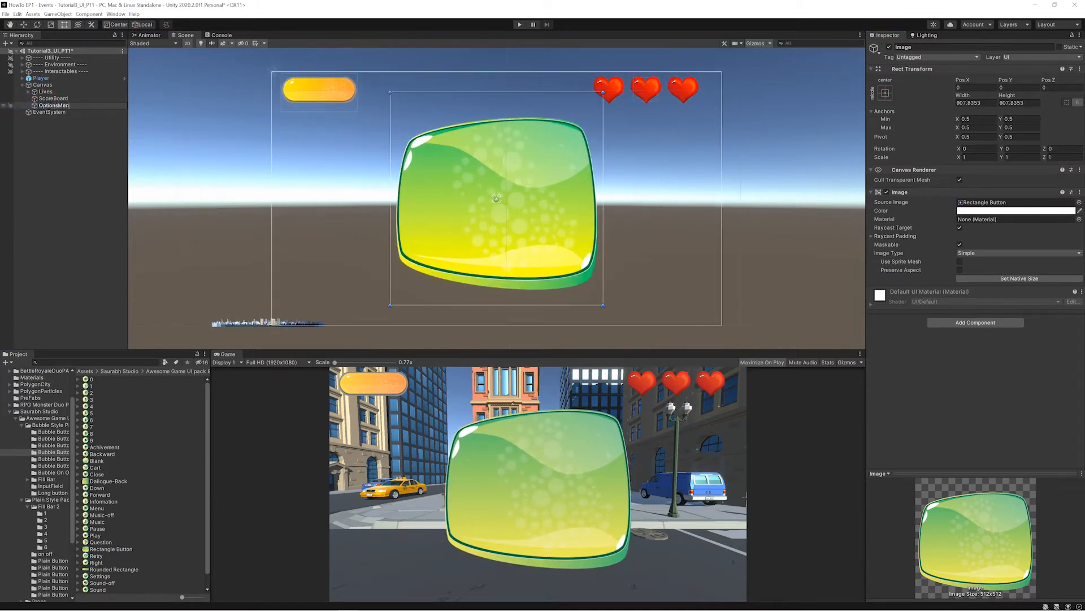
pyautogui.press('Return')
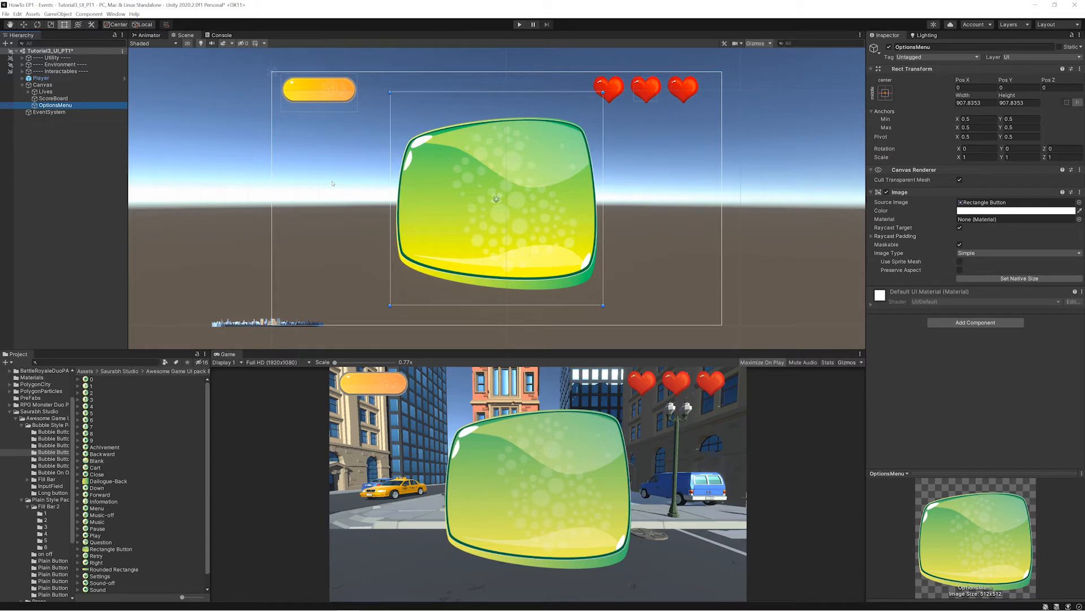
pyautogui.click(333, 183)
pyautogui.press('w')
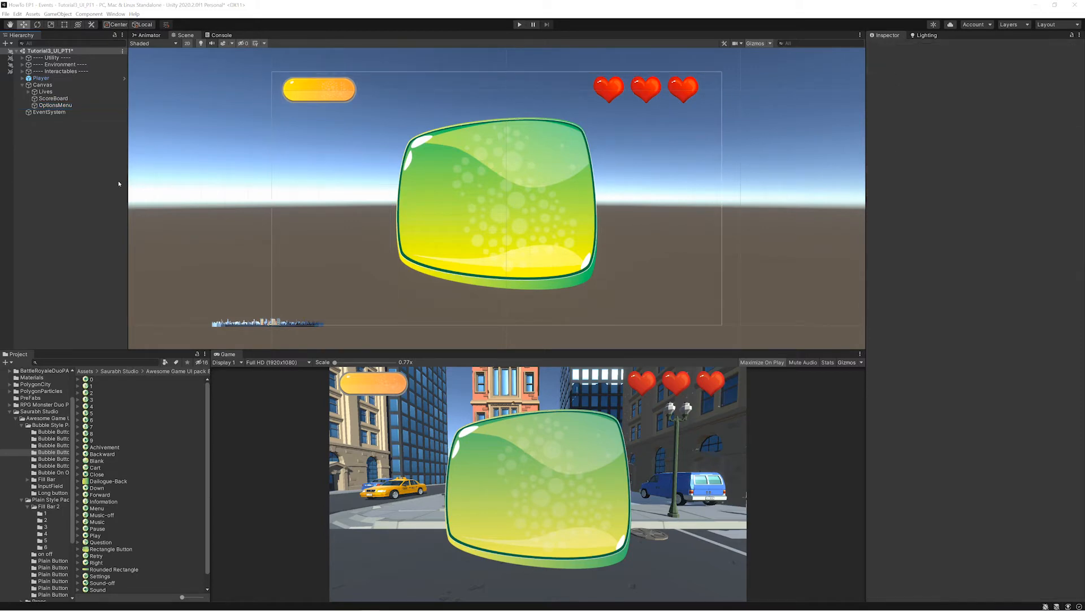
# - Add a standard UI Button as a child of OptionsMenu and delete the button's Text child
pyautogui.click(56, 106)
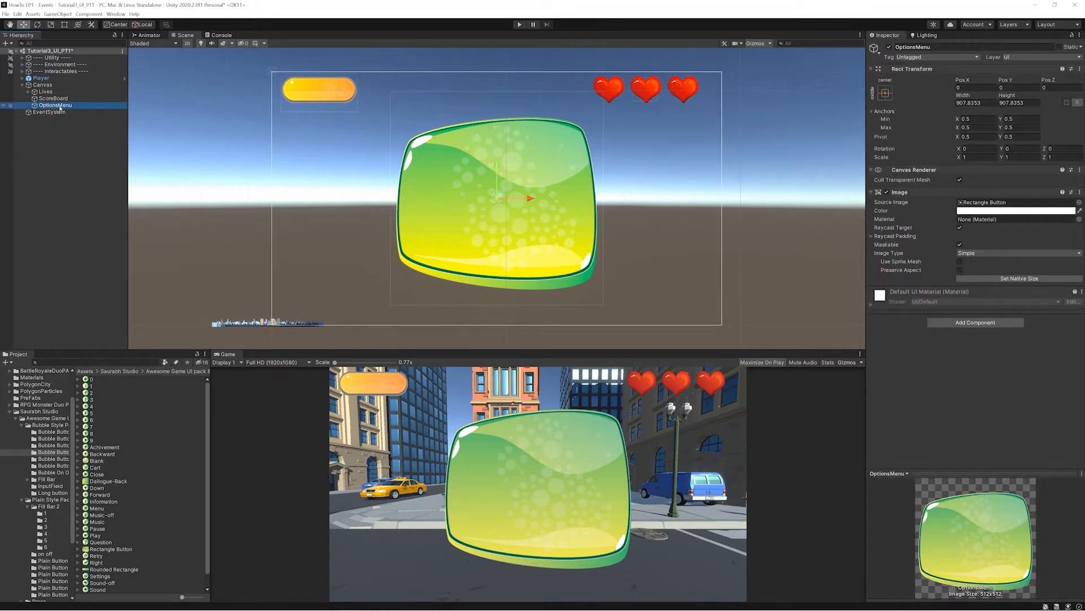
pyautogui.rightClick(45, 106)
pyautogui.moveTo(84, 241)
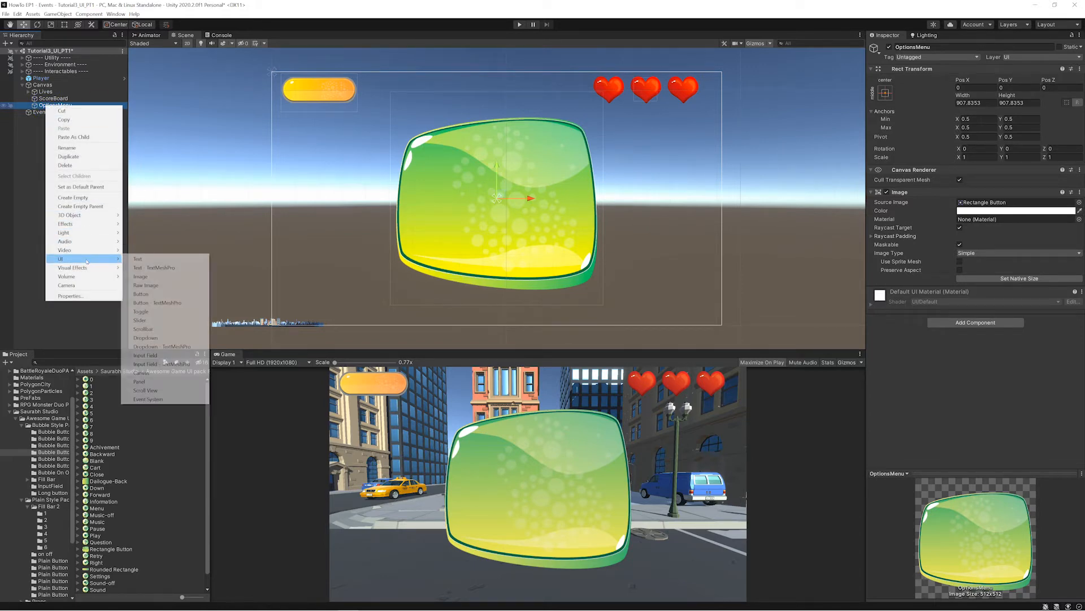
pyautogui.click(141, 294)
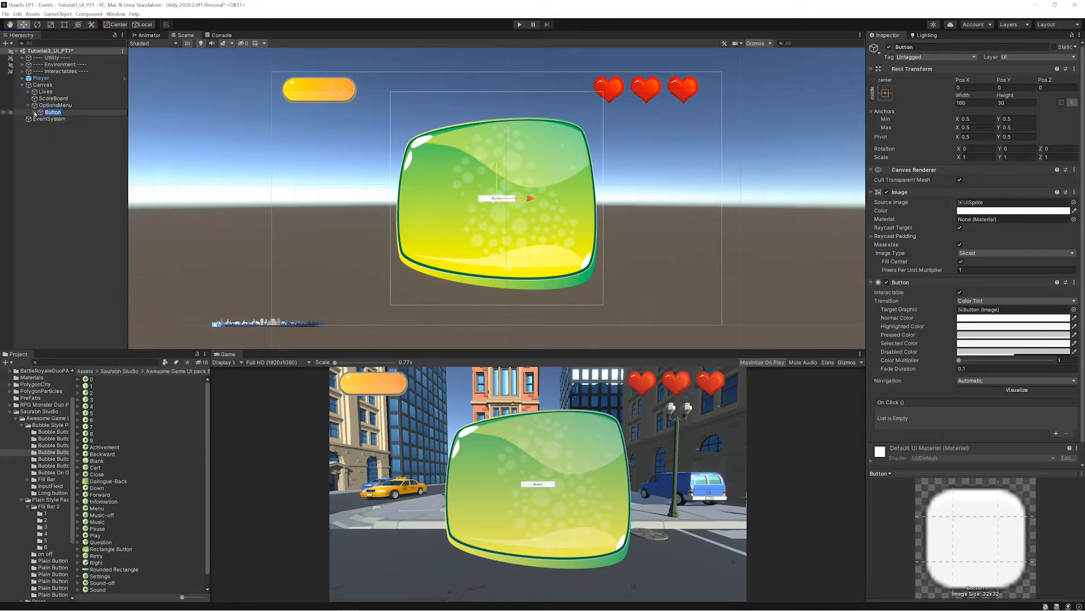
pyautogui.click(35, 113)
pyautogui.click(34, 112)
pyautogui.click(57, 119)
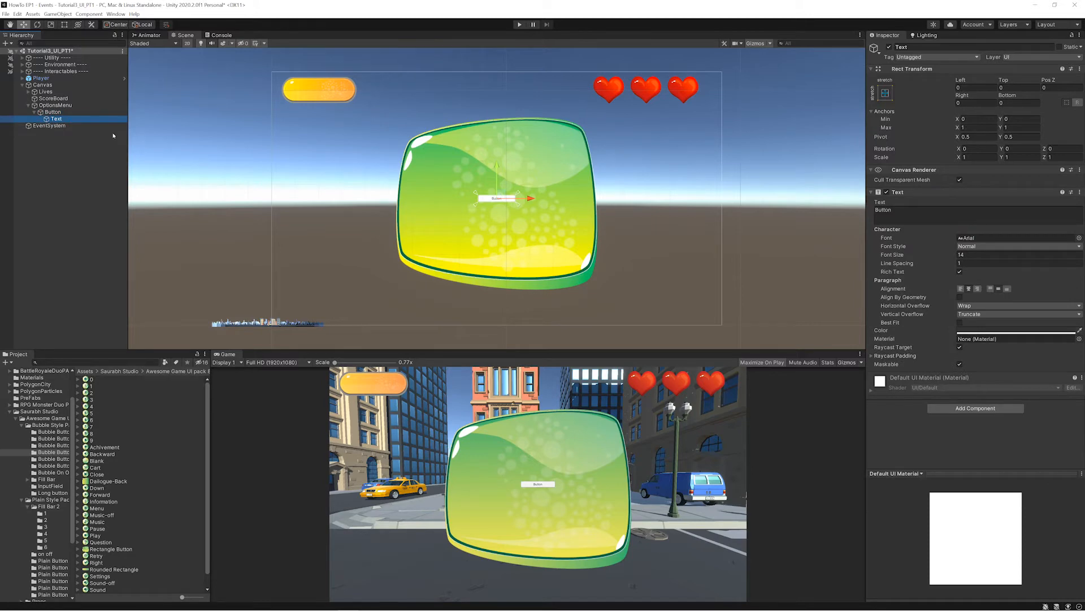
pyautogui.press('Delete')
# - Assign the green Play sprite as the button's source image and set it to native size
pyautogui.click(57, 112)
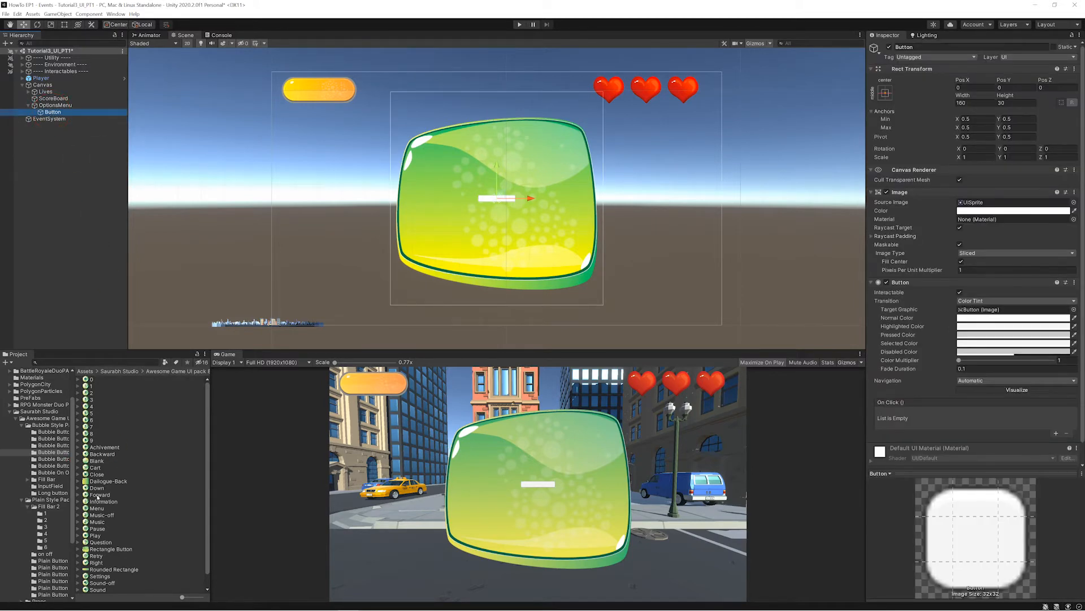
pyautogui.click(95, 536)
pyautogui.moveTo(95, 535); pyautogui.dragTo(973, 205)
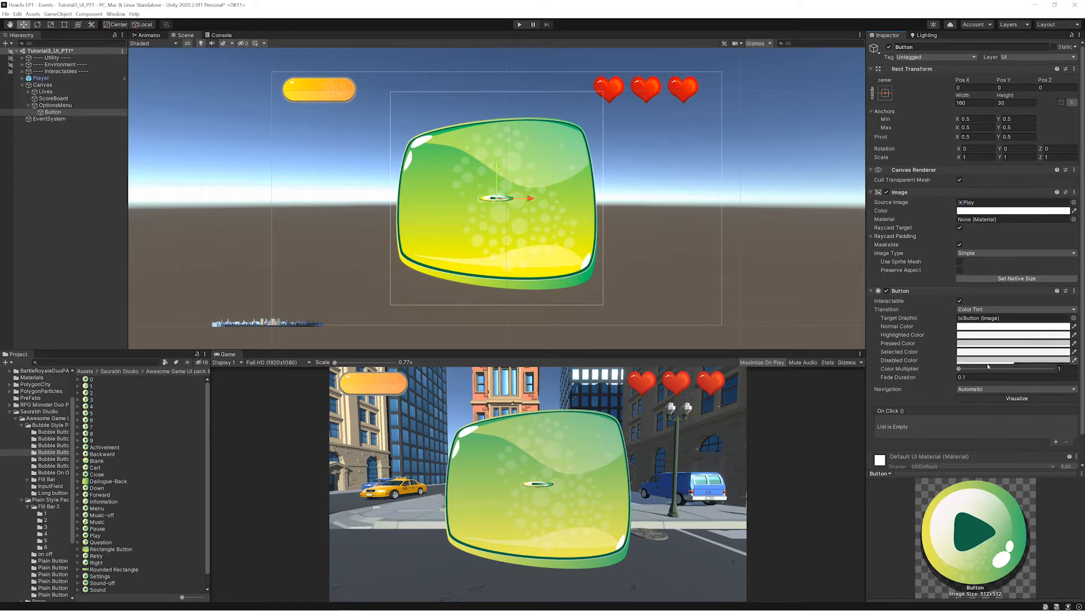
pyautogui.click(1017, 278)
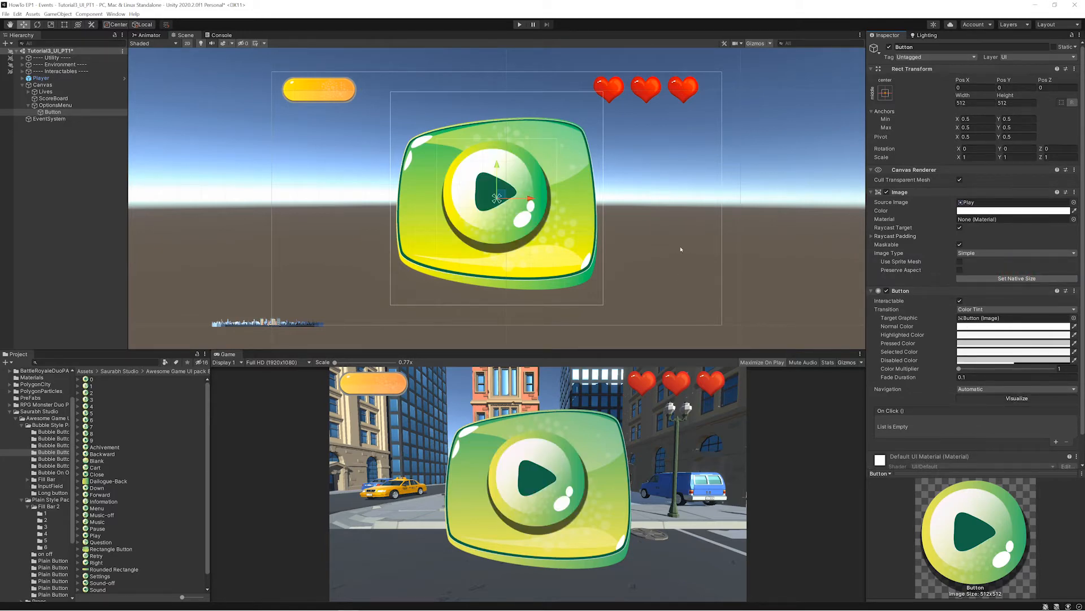
# - Shrink the play button to about 152 × 152 and place it in the menu's upper left at X -222, Y 102
pyautogui.press('t')
pyautogui.moveTo(557, 139); pyautogui.dragTo(478, 228)
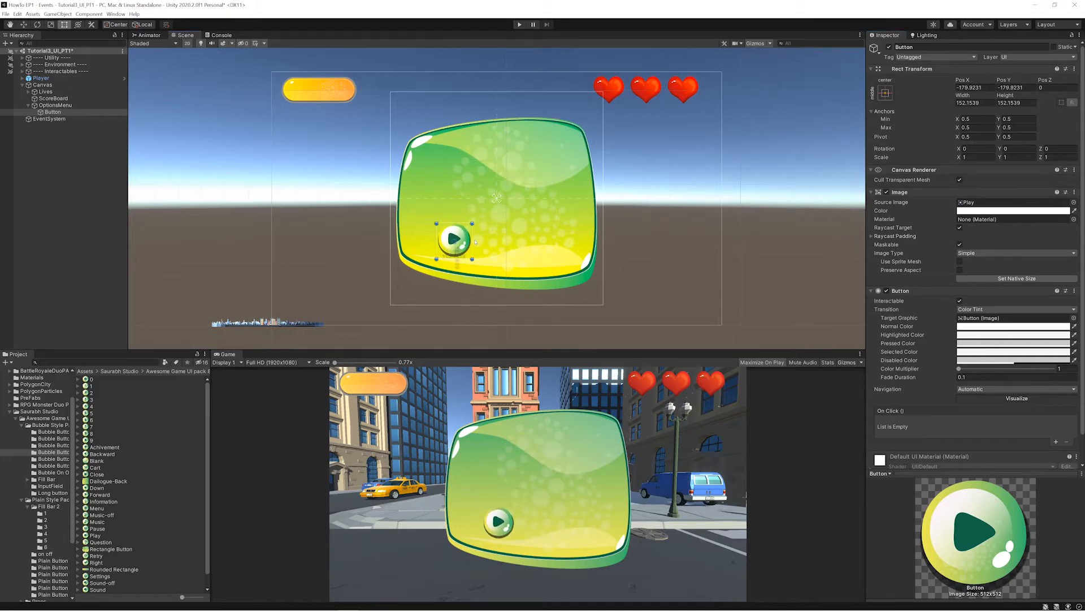
pyautogui.press('e')
pyautogui.press('w')
pyautogui.moveTo(456, 237); pyautogui.dragTo(449, 170)
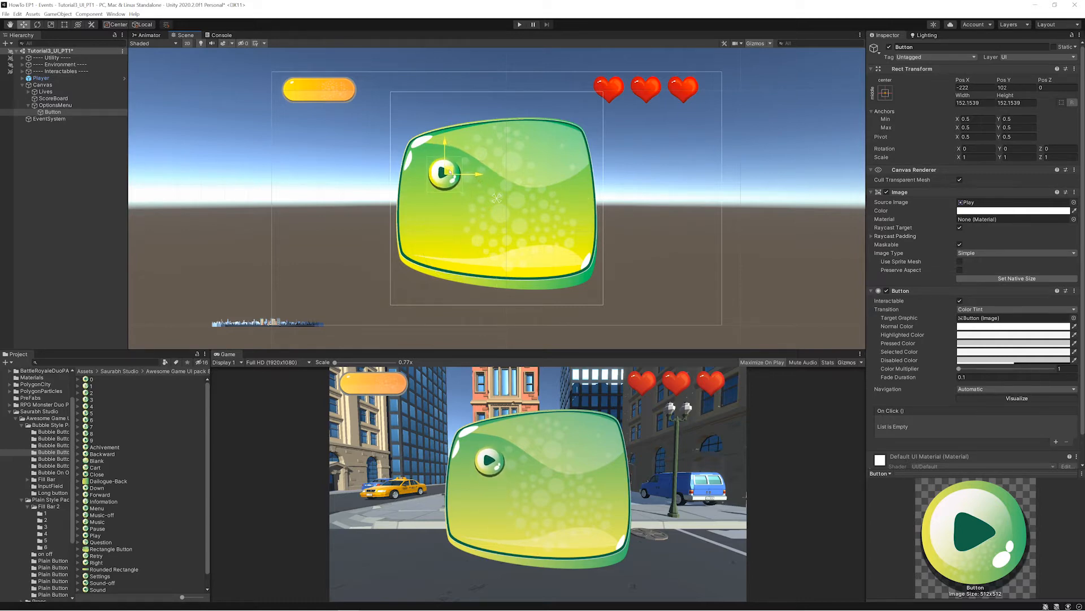
# - Duplicate the play button, move the copy straight down to about Y -128 and give it the green Pause sprite
pyautogui.click(53, 113)
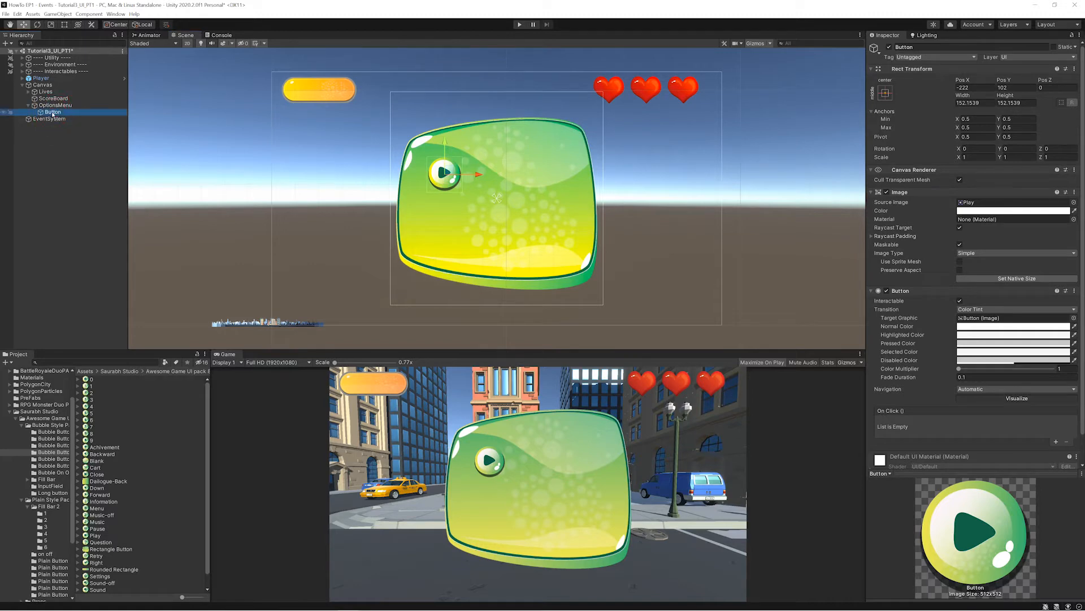
pyautogui.hotkey('ctrl', 'd')
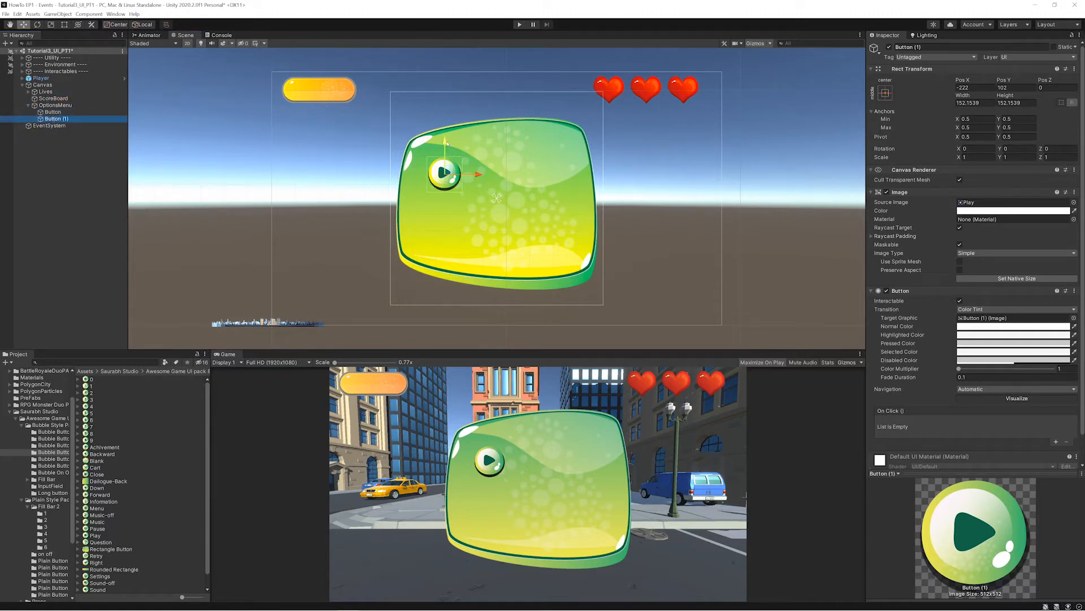
pyautogui.moveTo(452, 157); pyautogui.dragTo(452, 209)
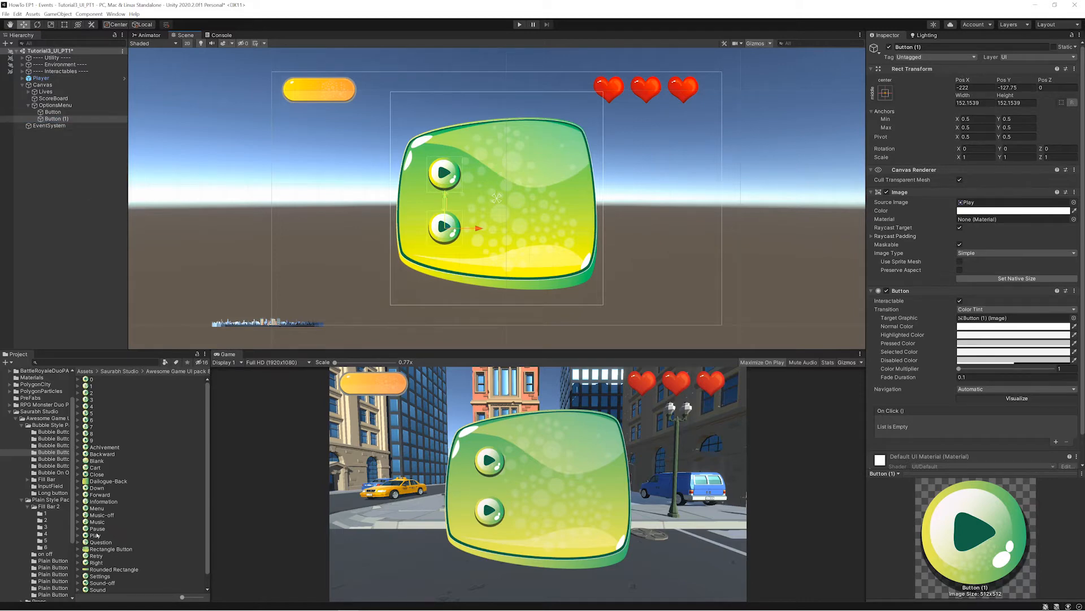
pyautogui.moveTo(97, 529); pyautogui.dragTo(1012, 202)
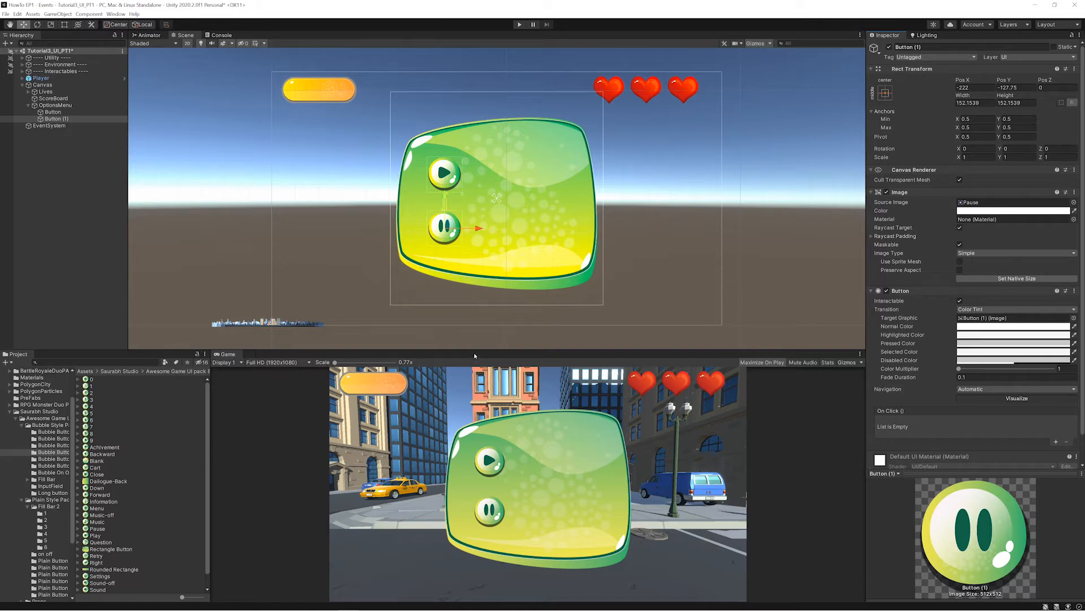
# - Rename the upper button in OptionsMenu to Play_Button
pyautogui.click(53, 112)
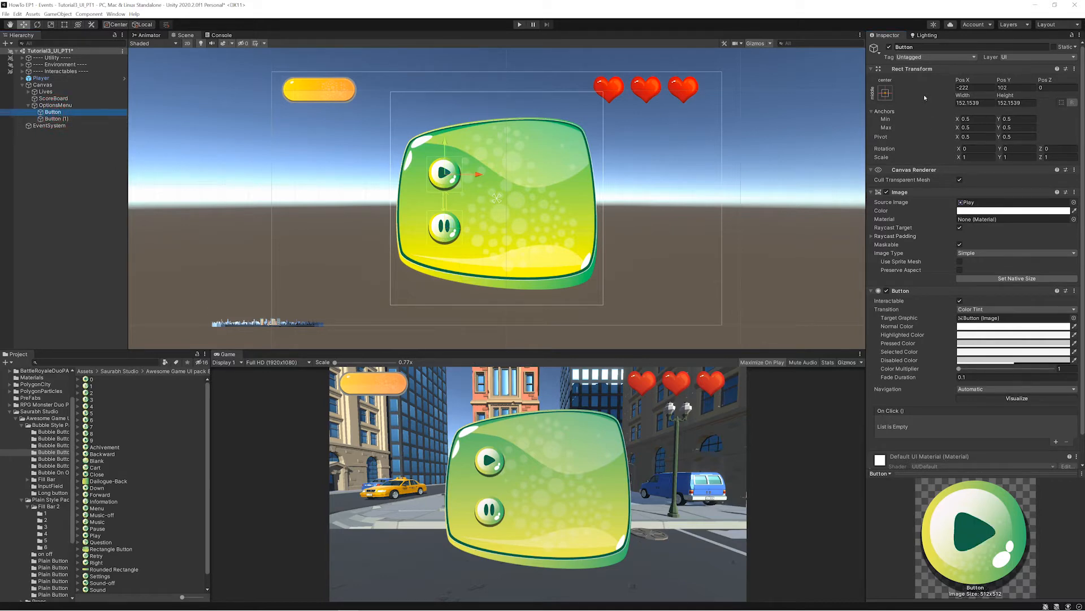
pyautogui.click(932, 50)
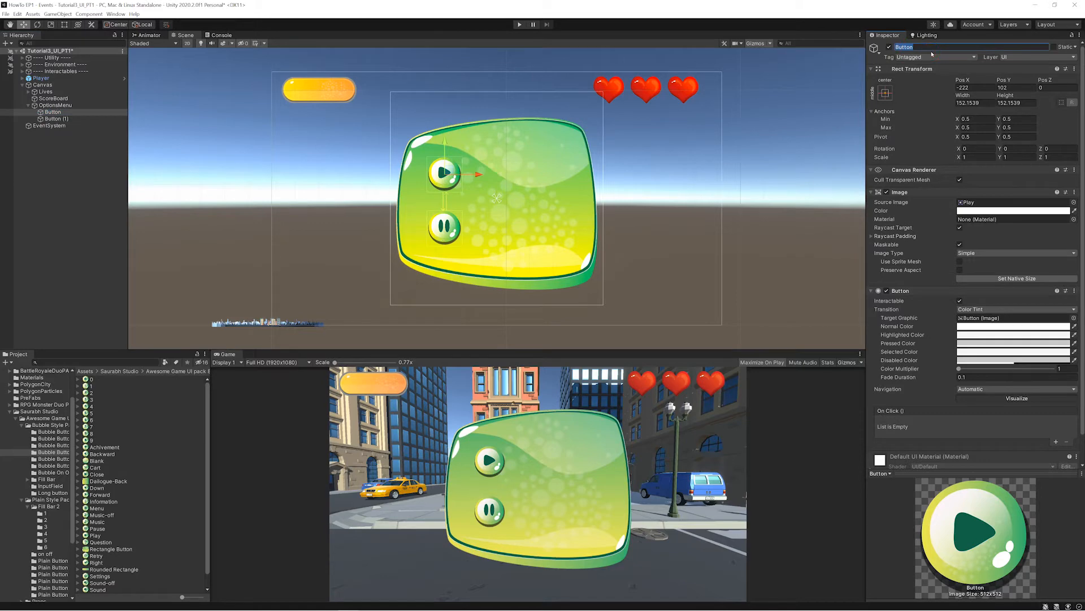
pyautogui.write('PlayButton')
pyautogui.press('Left')
pyautogui.press('Left')
pyautogui.press('Left')
pyautogui.press('Left')
pyautogui.press('Left')
pyautogui.press('Left')
pyautogui.write('_')
pyautogui.press('Return')
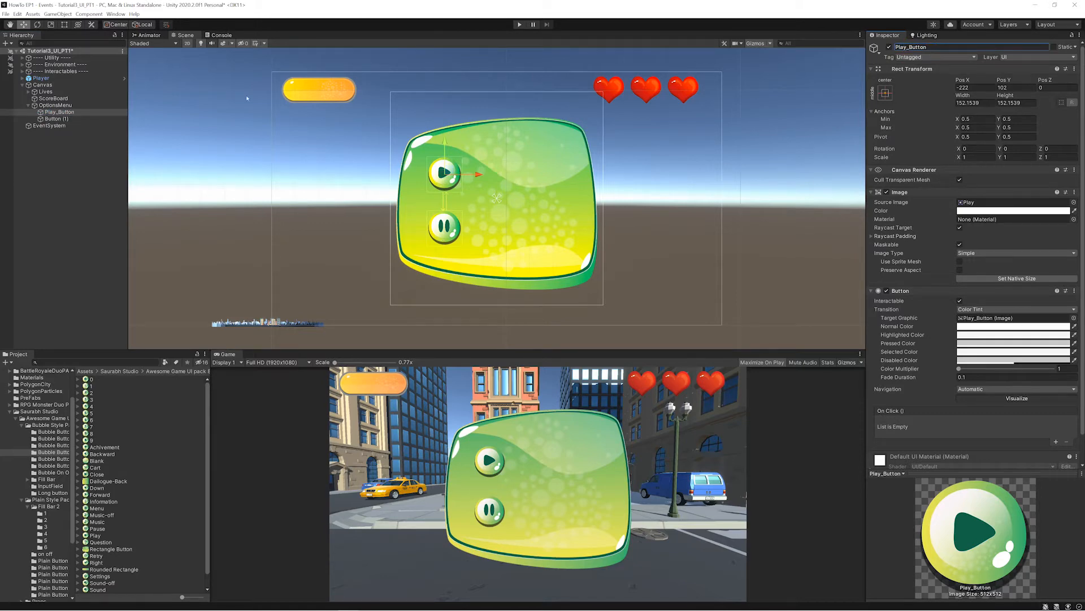
# - Rename the lower button in OptionsMenu to Pause_Button
pyautogui.click(57, 119)
pyautogui.click(910, 47)
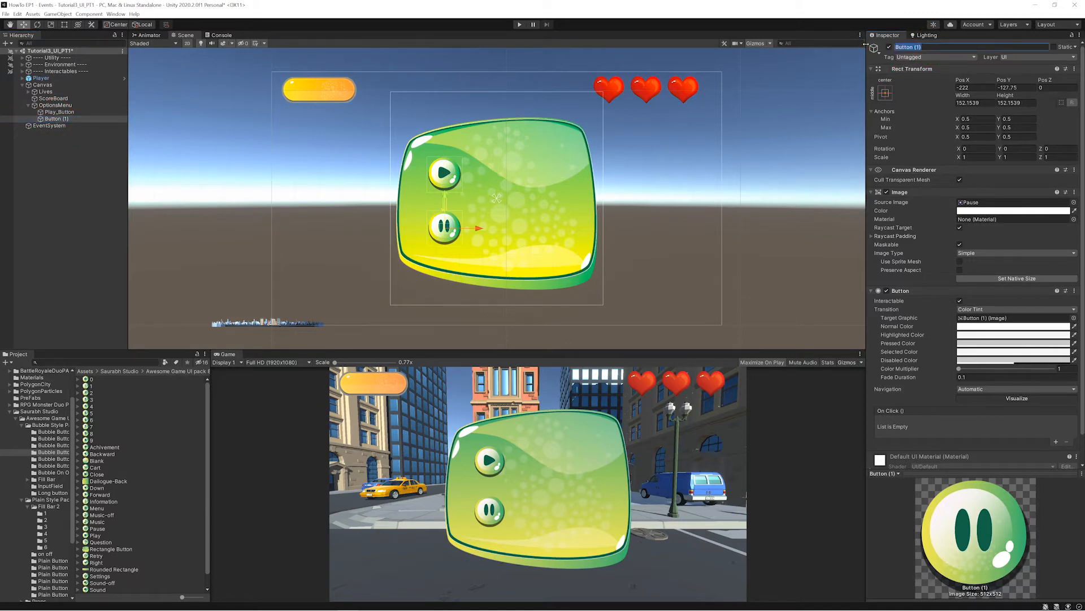
pyautogui.press('Left')
pyautogui.write('Pause_')
pyautogui.press('BackSpace')
pyautogui.press('BackSpace')
pyautogui.press('BackSpace')
pyautogui.click(905, 238)
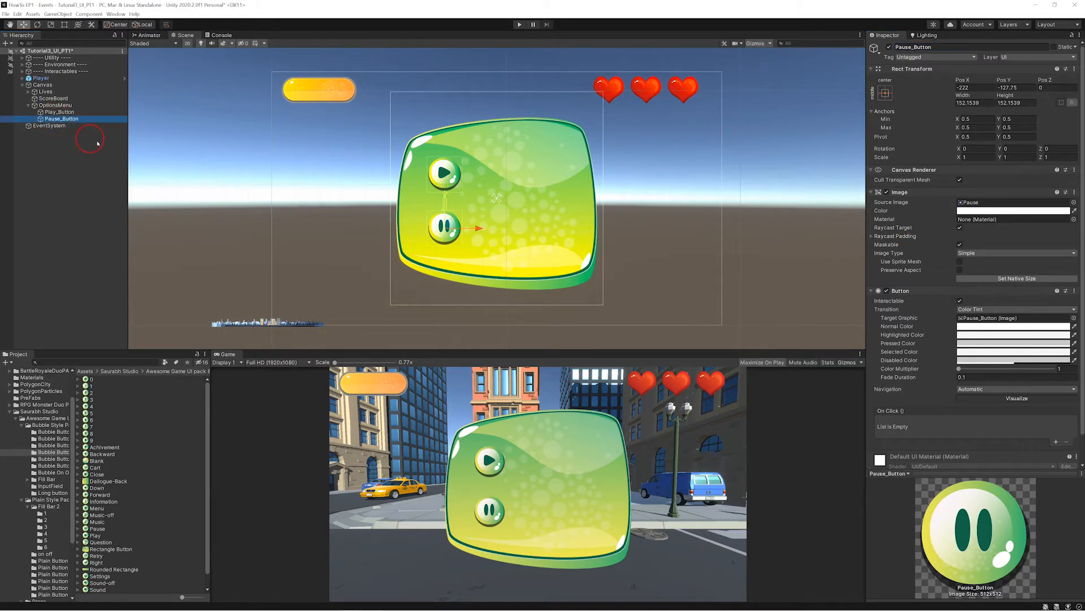
# - Duplicate Pause_Button, move the copy to the menu's upper-right corner at about X 255, Y 223 and assign the Close sprite
pyautogui.hotkey('ctrl', 'd')
pyautogui.moveTo(446, 223); pyautogui.dragTo(559, 141)
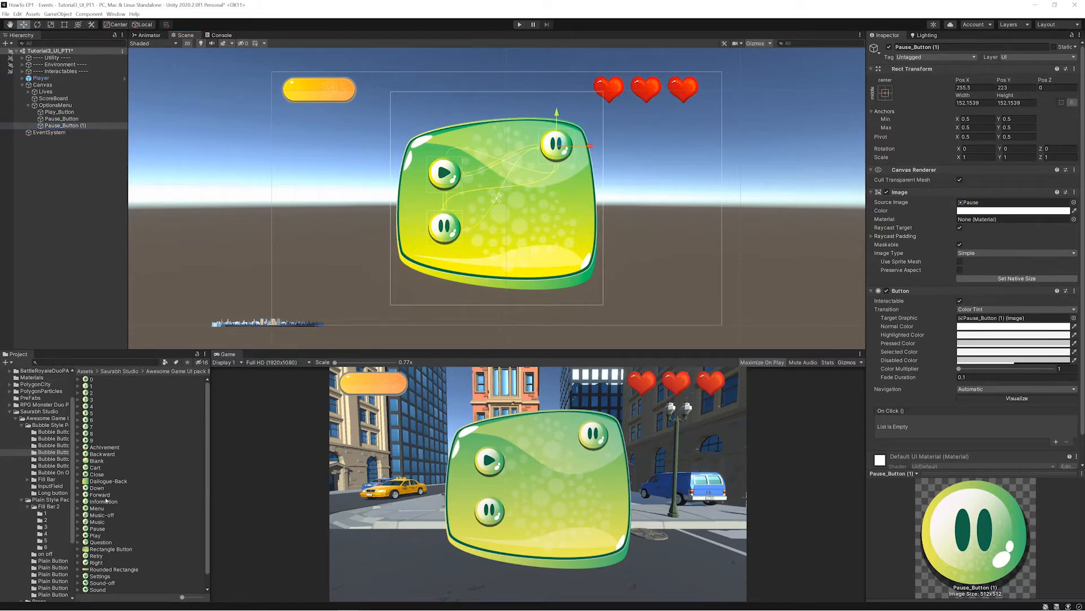
pyautogui.moveTo(92, 475); pyautogui.dragTo(970, 207)
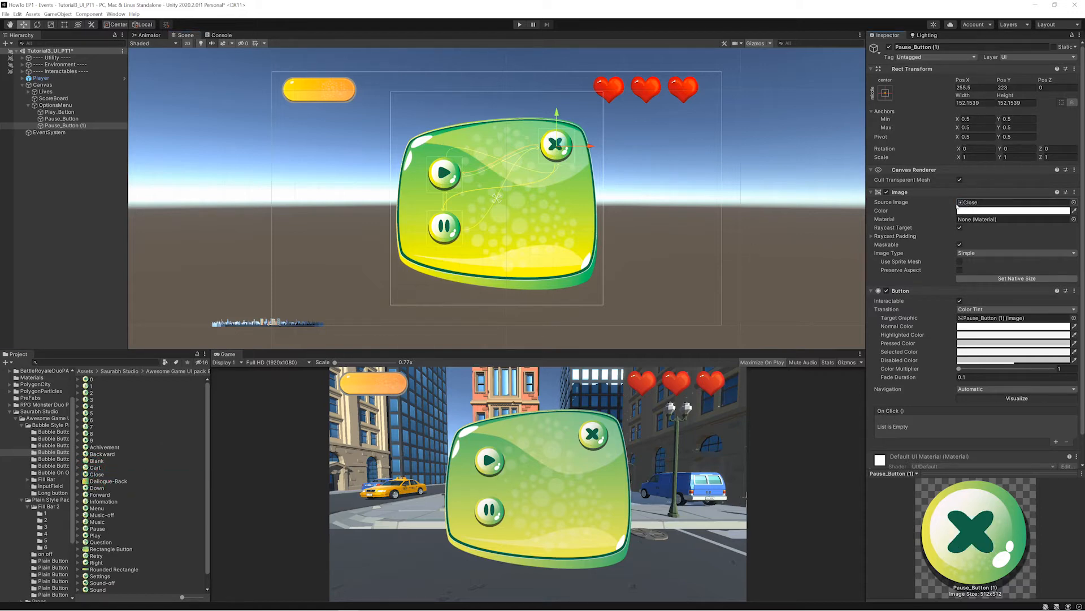
# - Rename the copied button with the Close sprite to Close_Button
pyautogui.click(915, 46)
pyautogui.moveTo(912, 47); pyautogui.dragTo(876, 46)
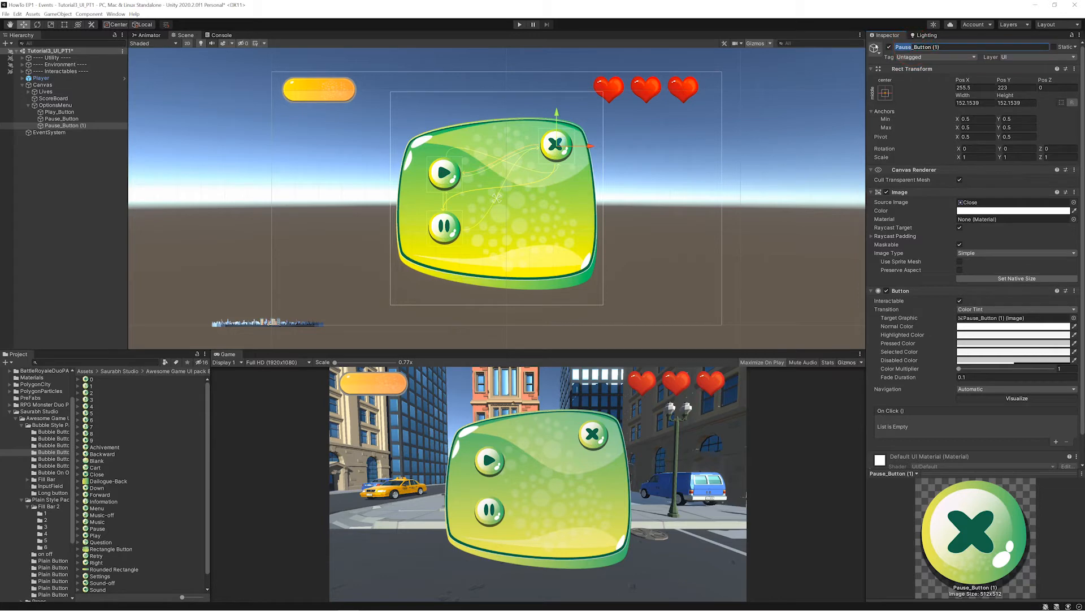
pyautogui.write('Close')
pyautogui.press('Delete')
pyautogui.press('Delete')
pyautogui.press('Delete')
pyautogui.press('Delete')
pyautogui.press('Return')
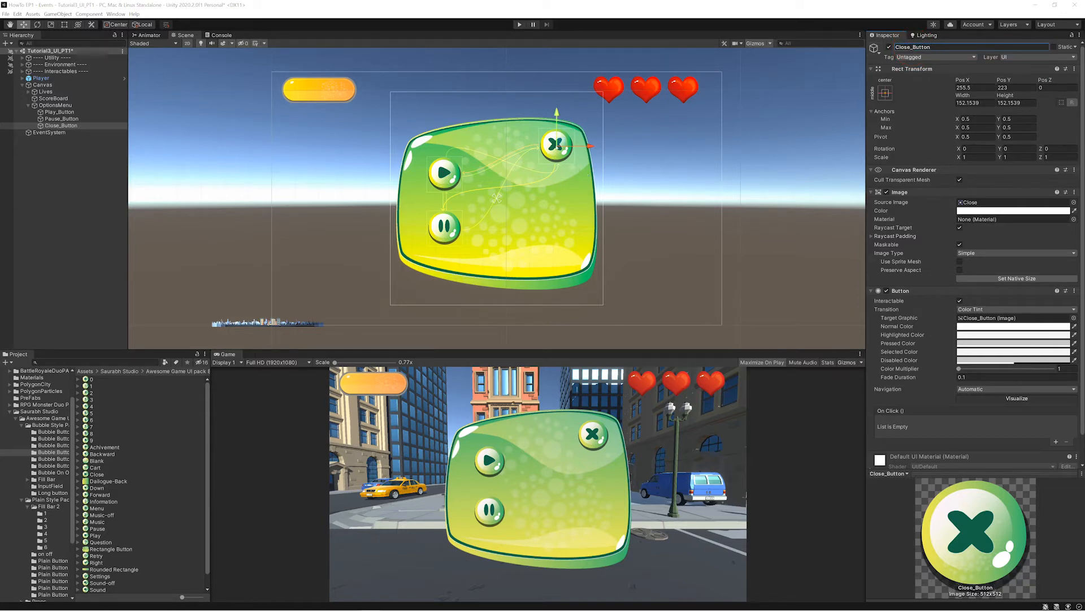
# - Shrink Close_Button to about 97 × 97 and reposition it nearer the menu's corner at X 268, Y 242
pyautogui.click(558, 145)
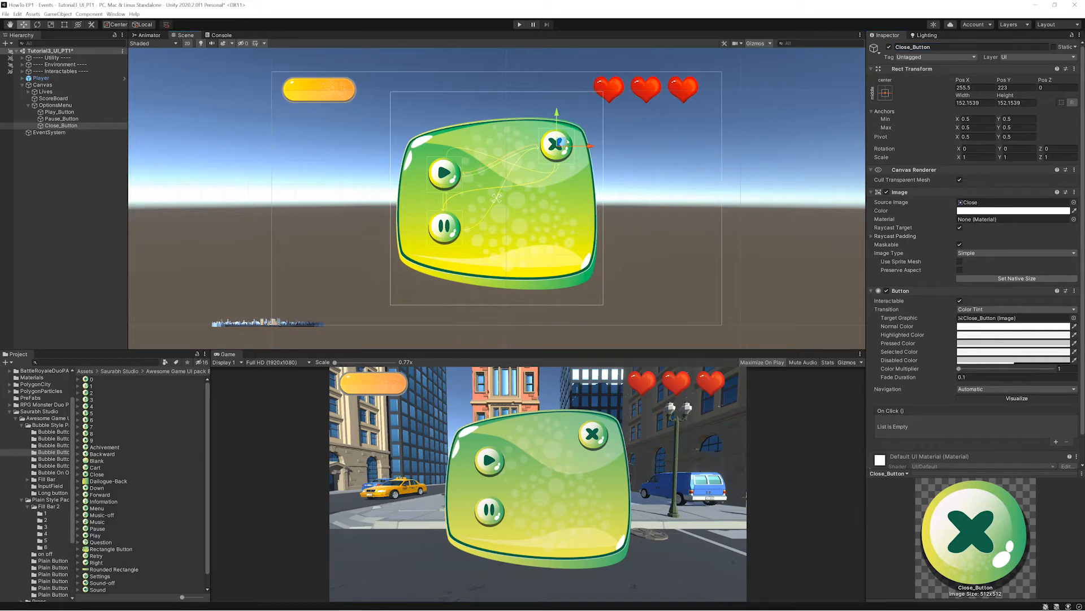
pyautogui.press('t')
pyautogui.moveTo(571, 134); pyautogui.dragTo(560, 141)
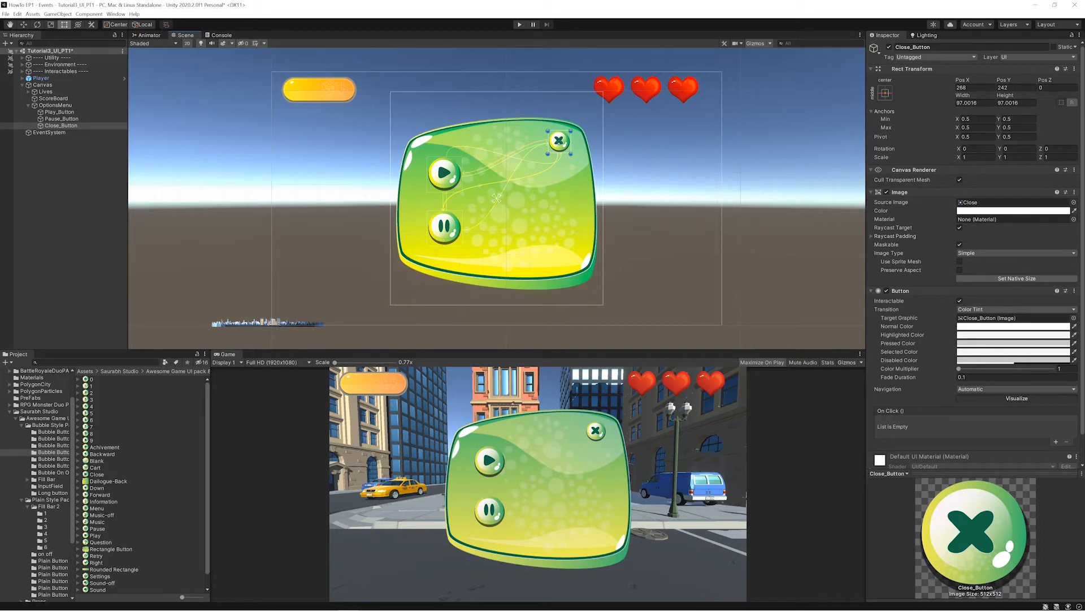
# - Add a UI Image under OptionsMenu using the Play sprite from the TEXT folder at its native size
pyautogui.rightClick(63, 106)
pyautogui.click(195, 283)
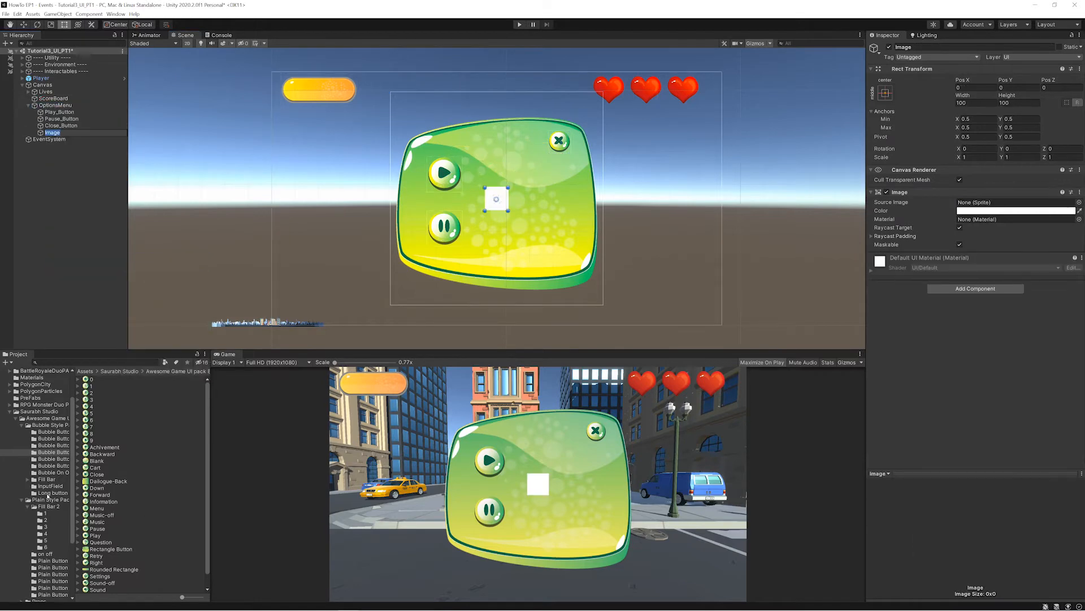
pyautogui.scroll(-3, 41, 539)
pyautogui.click(40, 540)
pyautogui.moveTo(95, 500); pyautogui.dragTo(1012, 202)
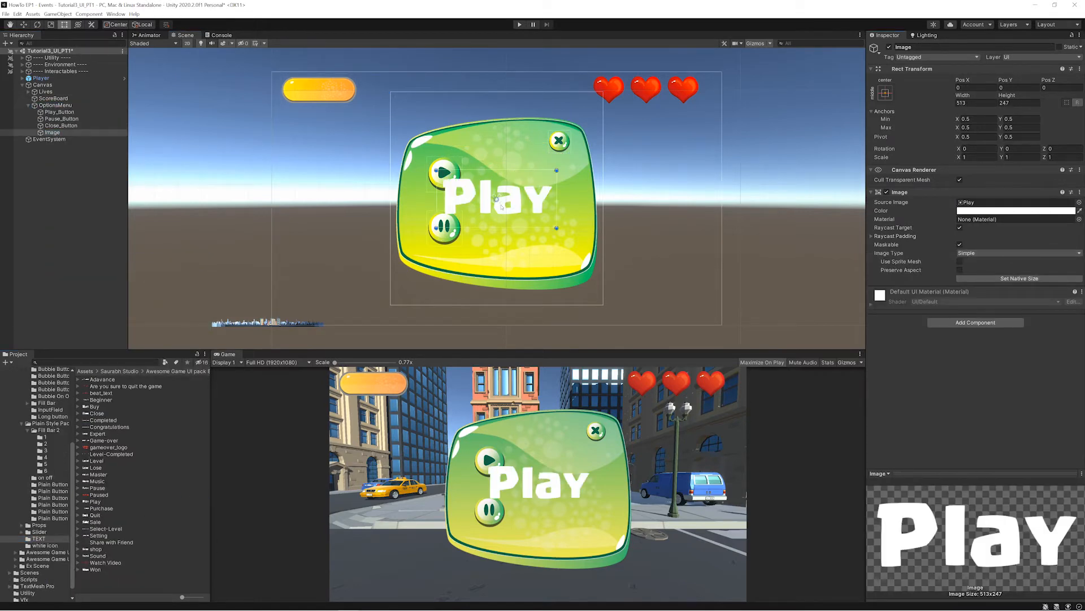
# - Shrink the Play text image to about 335 × 161 and place it beside the play button at about X 53, Y 109
pyautogui.moveTo(496, 196); pyautogui.dragTo(524, 180)
pyautogui.keyDown('shift'); pyautogui.moveTo(582, 210); pyautogui.dragTo(550, 194); pyautogui.keyUp('shift')
pyautogui.keyDown('shift'); pyautogui.moveTo(463, 151); pyautogui.dragTo(469, 154); pyautogui.keyUp('shift')
pyautogui.keyDown('shift'); pyautogui.moveTo(550, 194); pyautogui.dragTo(549, 192); pyautogui.keyUp('shift')
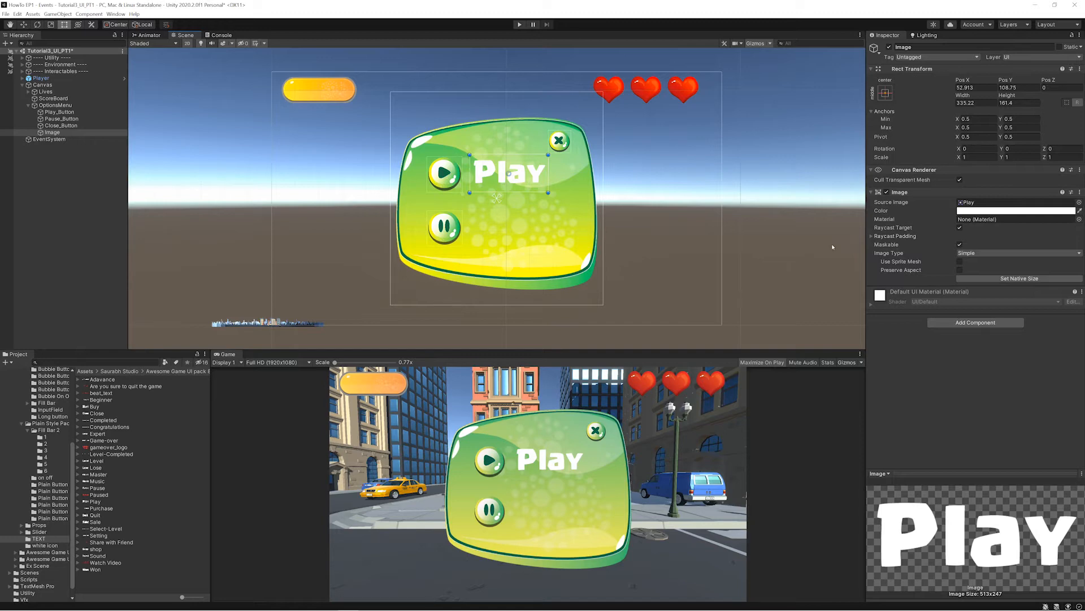
# - Duplicate the Play text image and rename the copy Shadow
pyautogui.hotkey('ctrl', 'd')
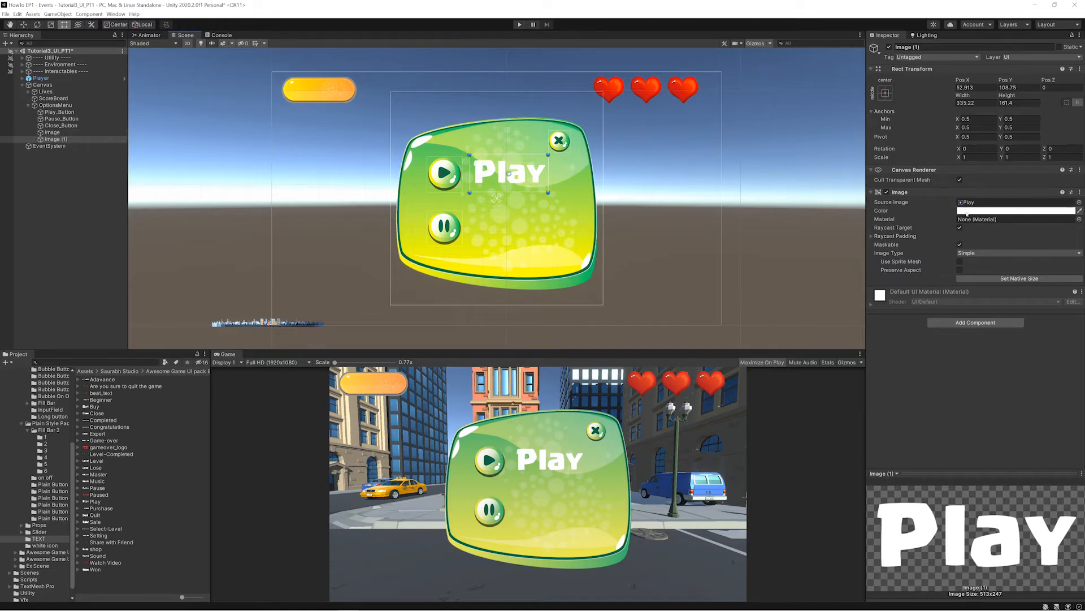
pyautogui.click(57, 139)
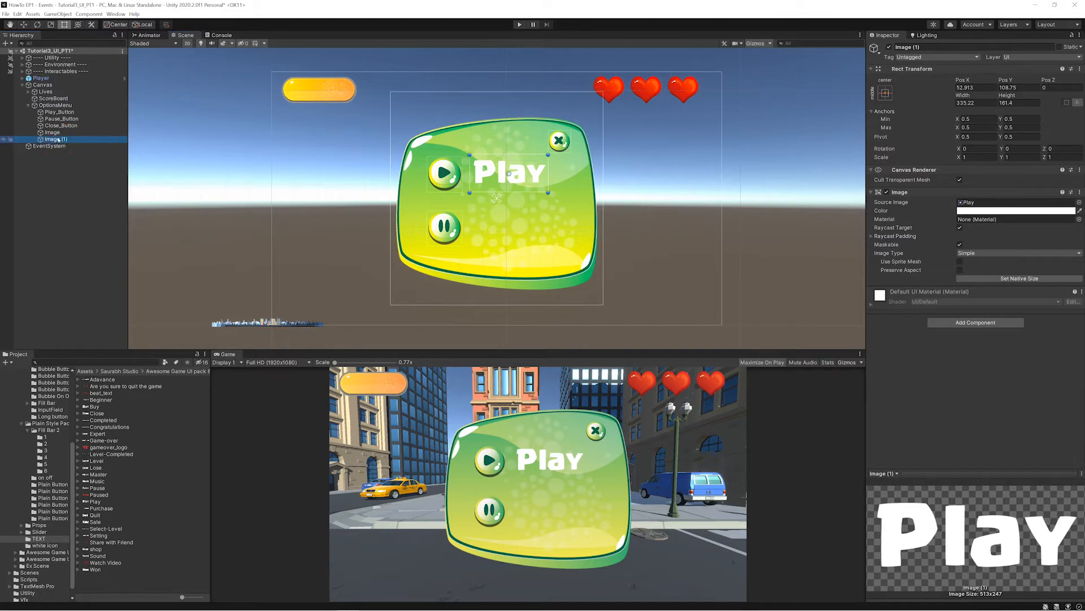
pyautogui.click(927, 47)
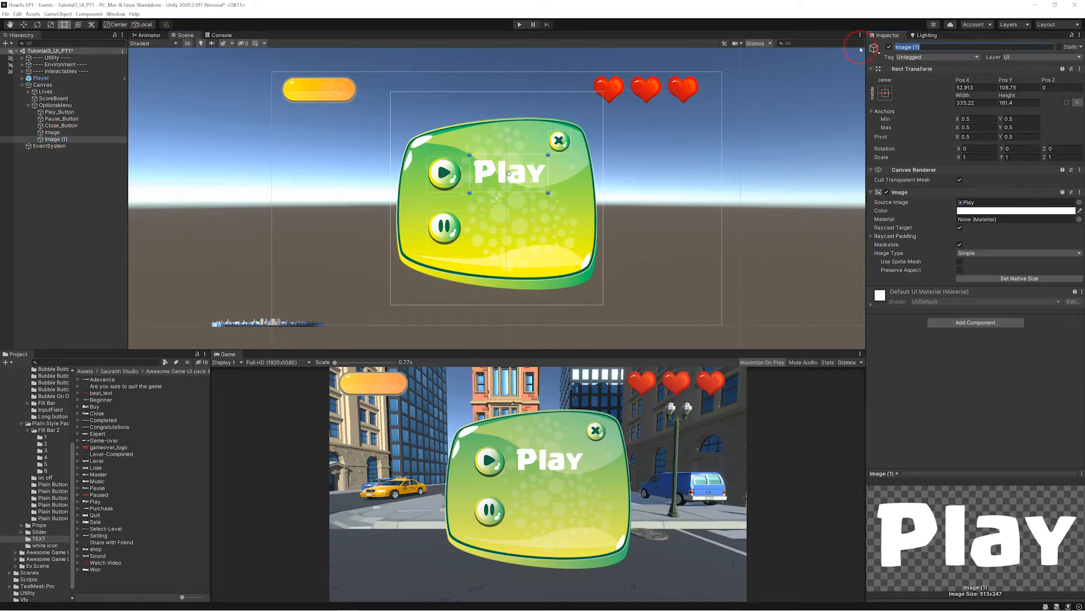
pyautogui.write('Shadow')
pyautogui.press('Return')
# - Make Image a child of Shadow and set Shadow's color to near-black 050505
pyautogui.moveTo(52, 132); pyautogui.dragTo(54, 138)
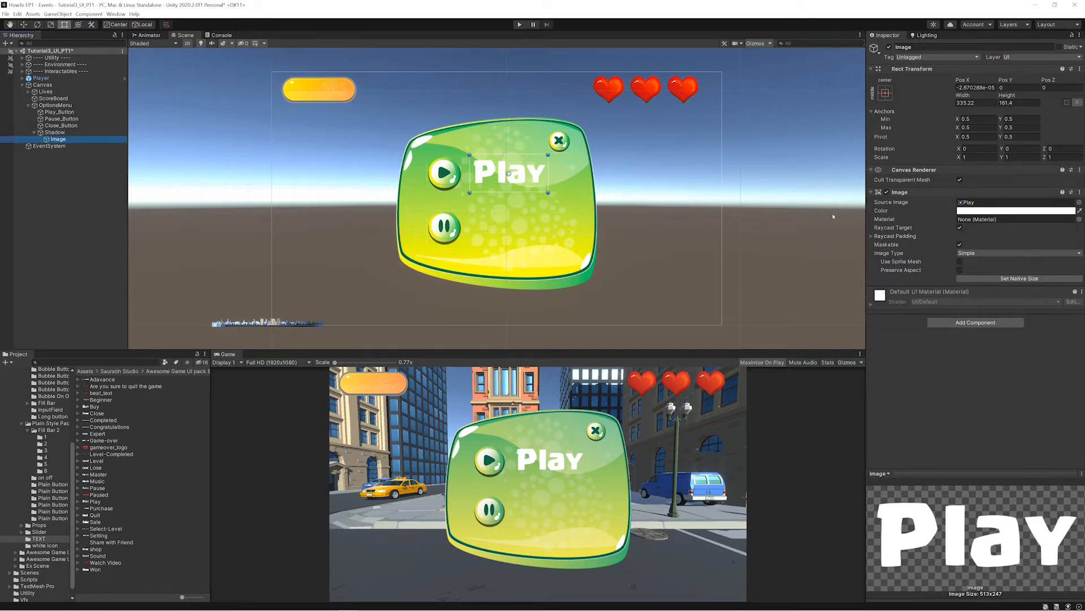
pyautogui.click(55, 133)
pyautogui.click(1011, 211)
pyautogui.moveTo(1019, 283); pyautogui.dragTo(1010, 299)
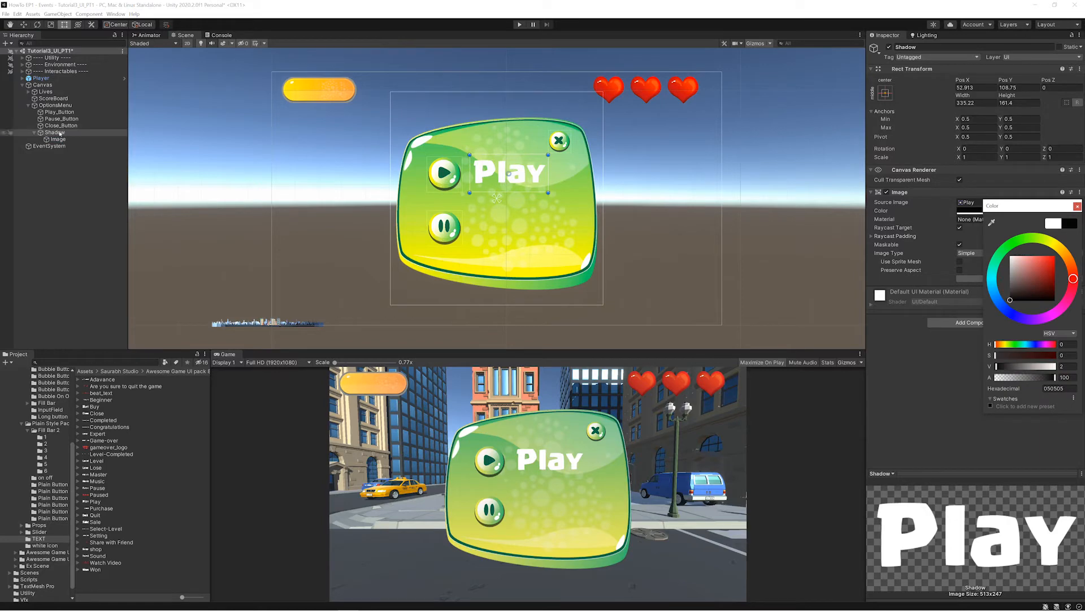
# - Undo the trial move of Shadow and place Image directly under OptionsMenu, below Shadow in the hierarchy
pyautogui.moveTo(504, 171); pyautogui.dragTo(509, 174)
pyautogui.hotkey('ctrl', 'z')
pyautogui.click(55, 139)
pyautogui.moveTo(55, 139); pyautogui.dragTo(51, 143)
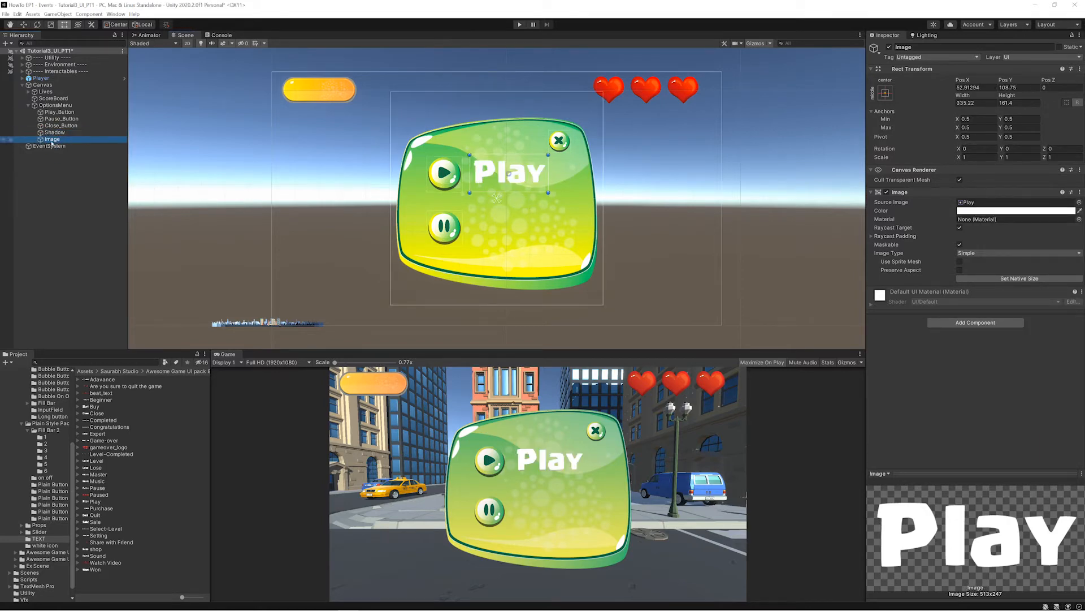
# - Offset Shadow from the Play text to about X 57.9, Y 102, and set its color alpha to 60
pyautogui.click(55, 132)
pyautogui.scroll(5, 496, 196)
pyautogui.moveTo(524, 144); pyautogui.dragTo(526, 147)
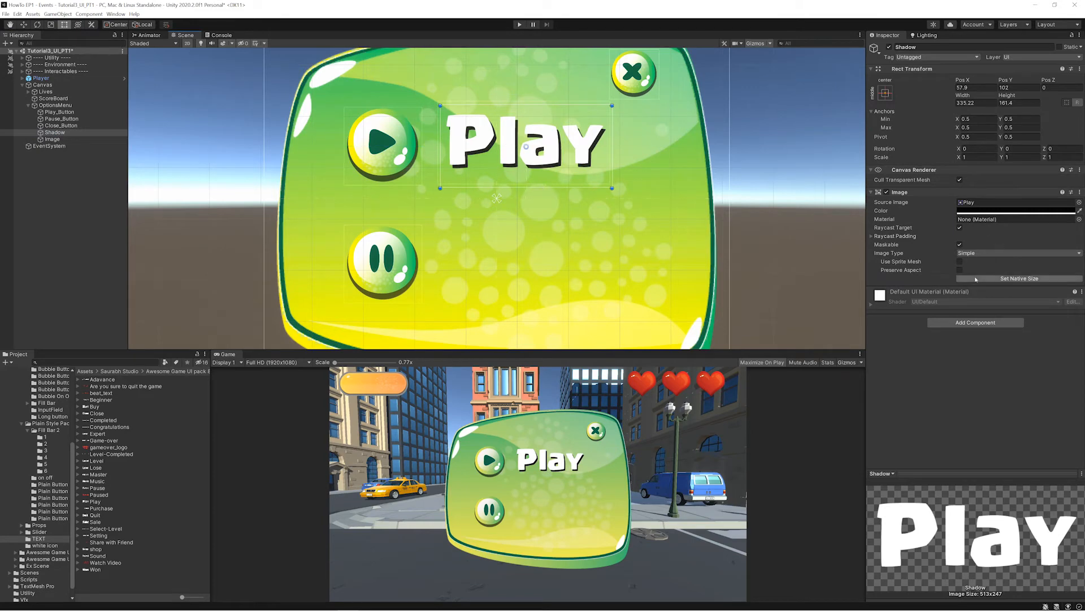
pyautogui.click(998, 210)
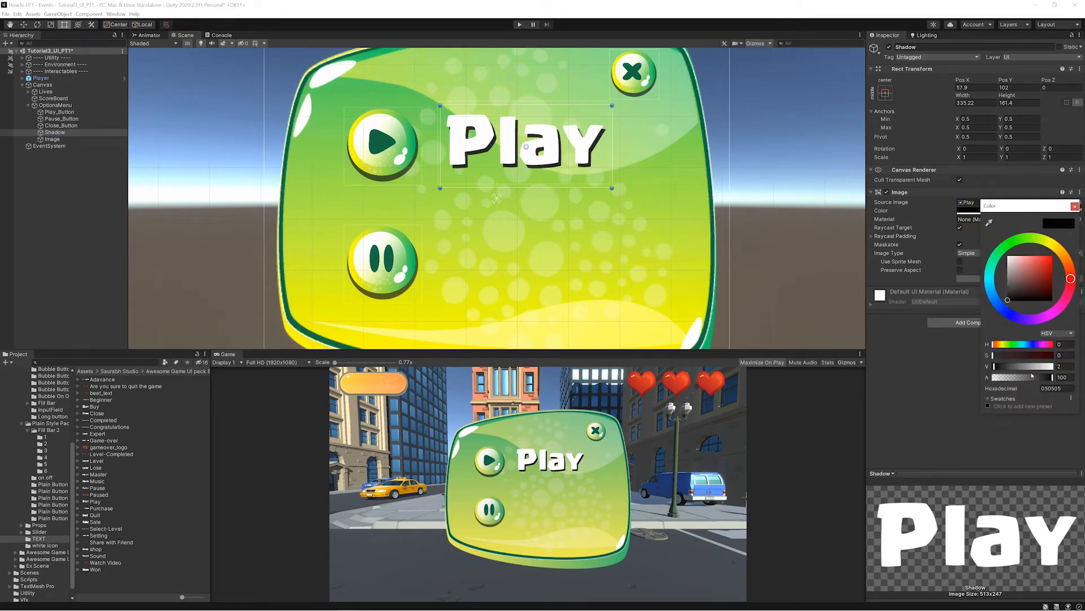
pyautogui.moveTo(1032, 375); pyautogui.dragTo(1029, 377)
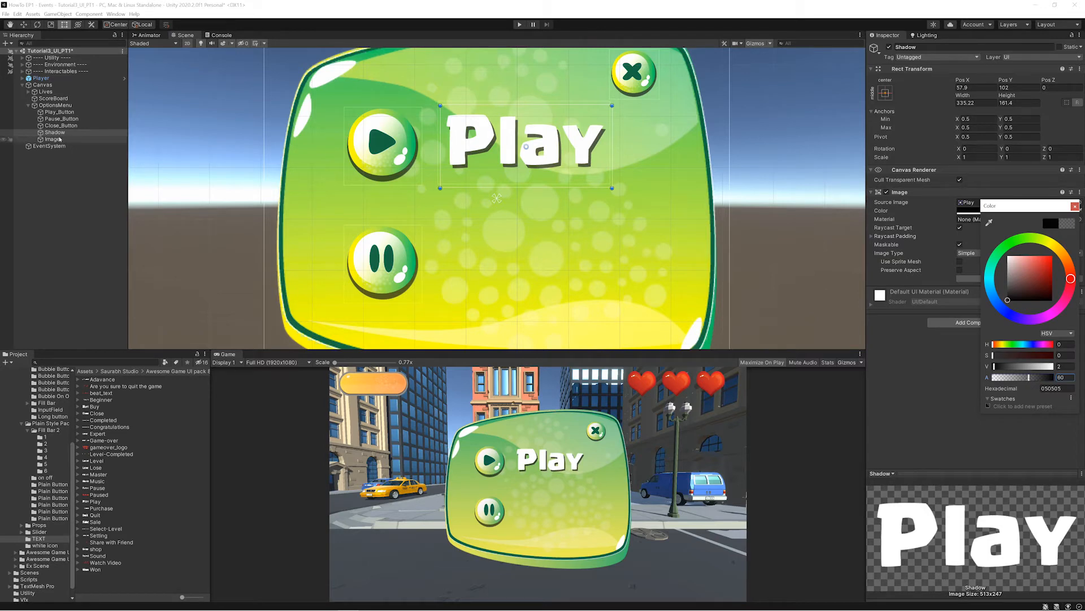
# - Create an empty object under OptionsMenu and name it PlayText
pyautogui.click(55, 105)
pyautogui.rightClick(54, 105)
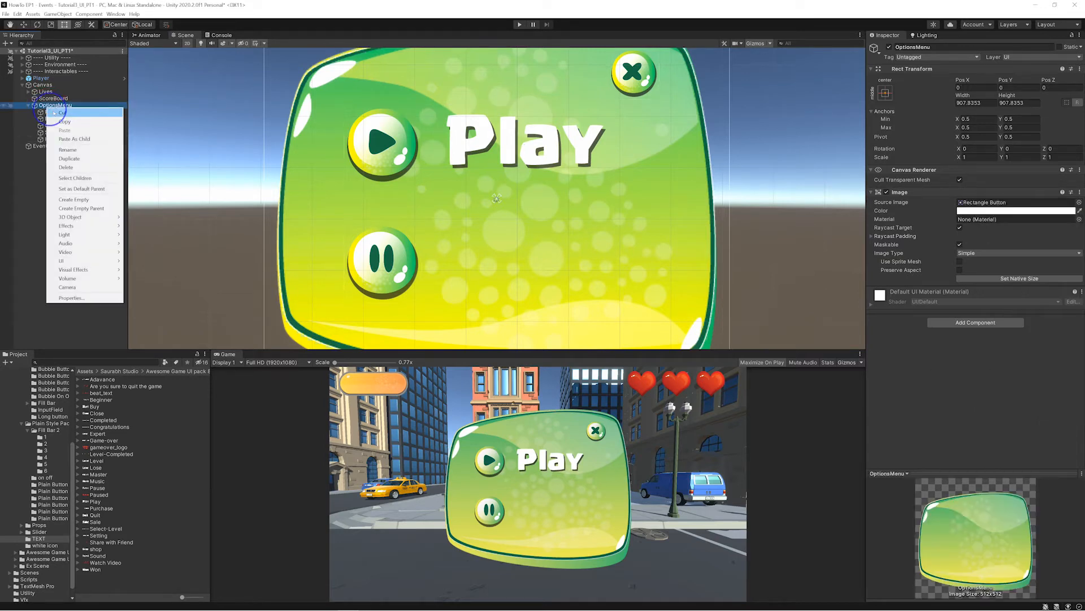
pyautogui.click(73, 200)
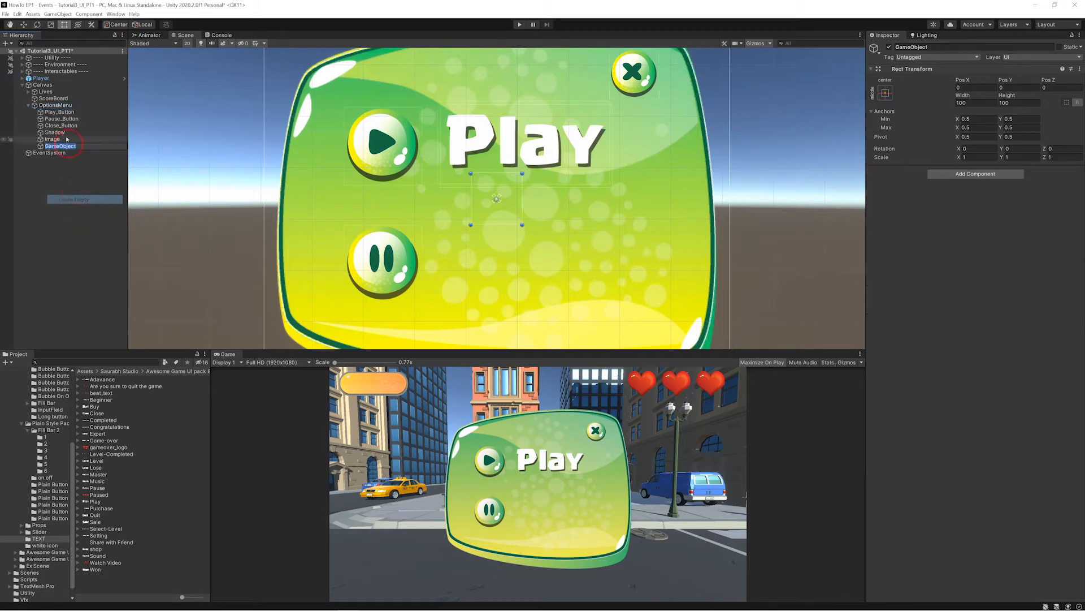
pyautogui.write('Play')
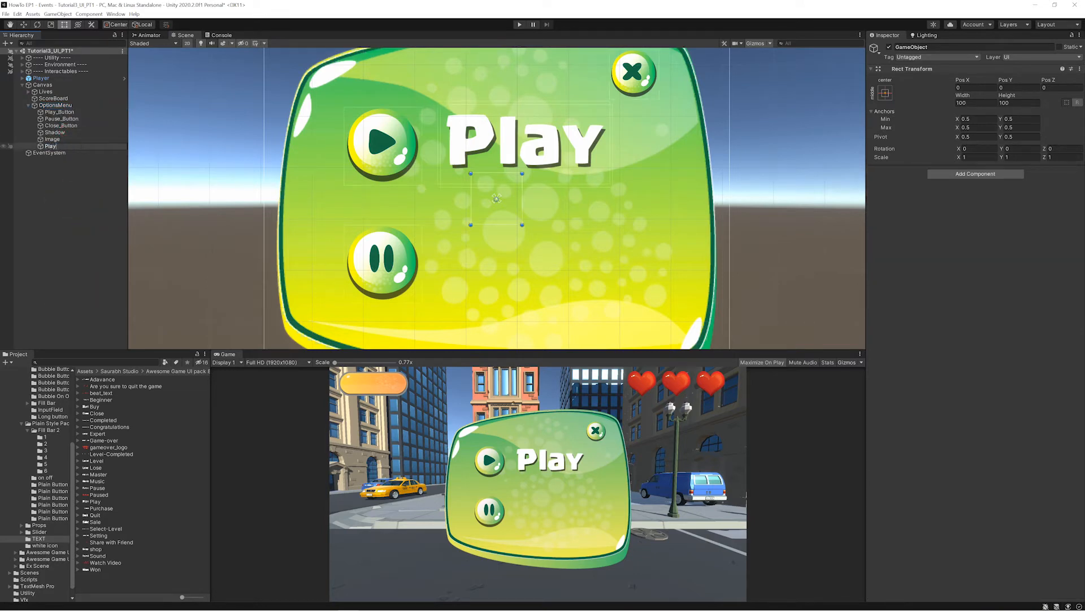
pyautogui.write('Text')
pyautogui.press('Return')
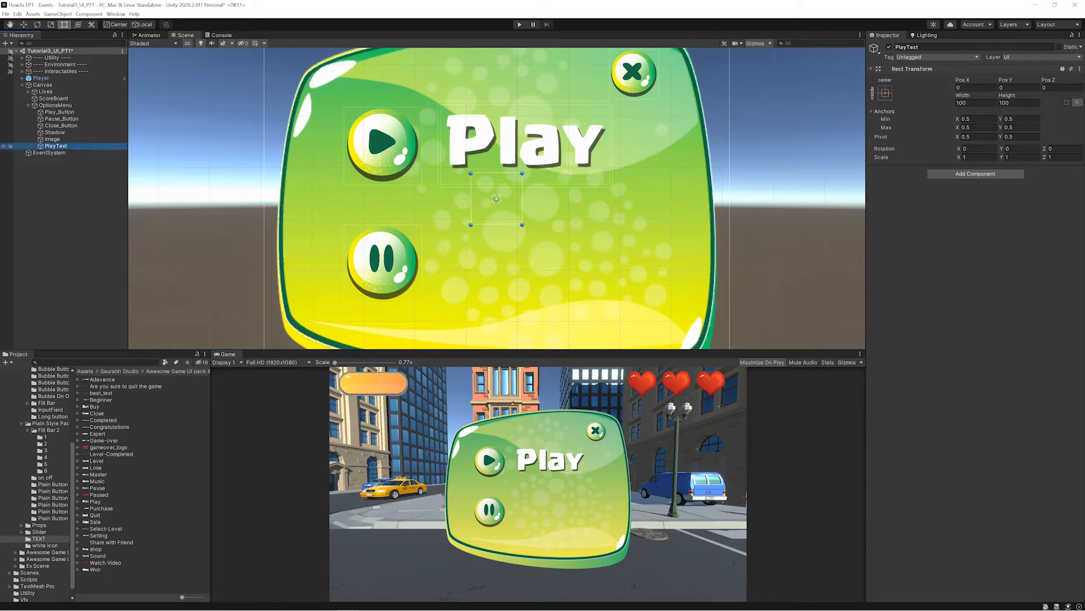
# - Try nesting Shadow and Image under PlayText, and undo the parenting
pyautogui.click(57, 140)
pyautogui.keyDown('shift'); pyautogui.click(56, 133); pyautogui.keyUp('shift')
pyautogui.moveTo(54, 138); pyautogui.dragTo(55, 146)
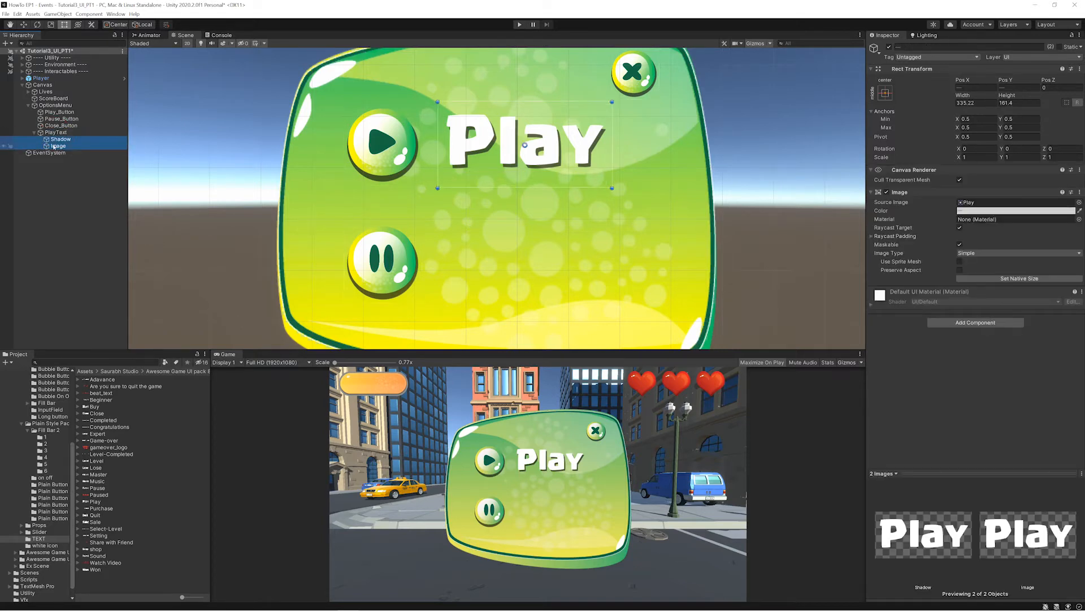
pyautogui.click(51, 134)
pyautogui.hotkey('ctrl', 'z')
pyautogui.hotkey('ctrl', 'z')
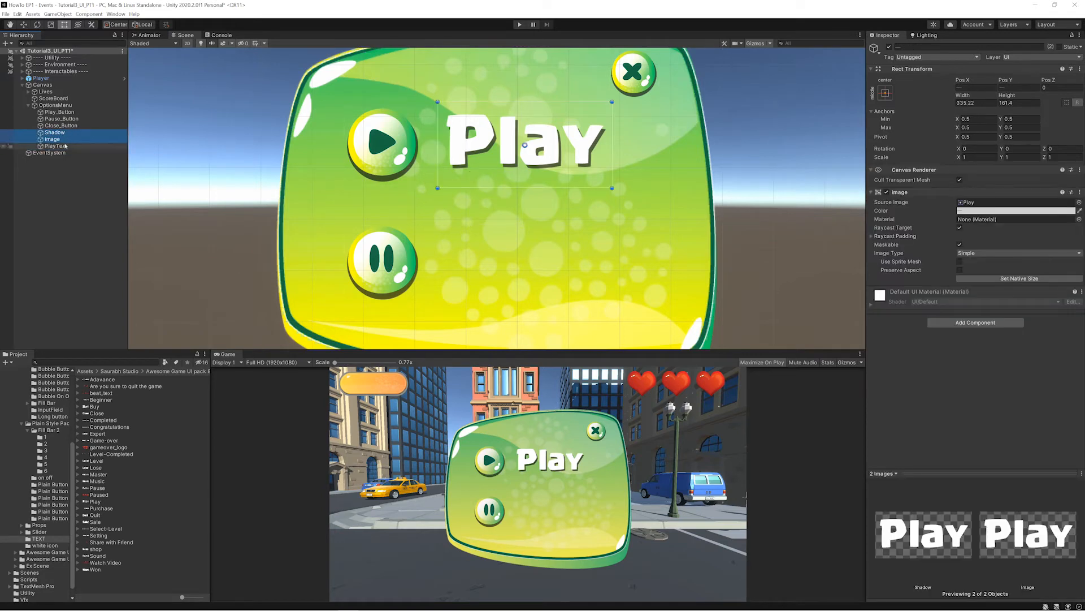
# - Move PlayText over the Play label at about X 43, Y 109, and nest Shadow and Image inside it
pyautogui.click(66, 145)
pyautogui.moveTo(496, 199); pyautogui.dragTo(518, 145)
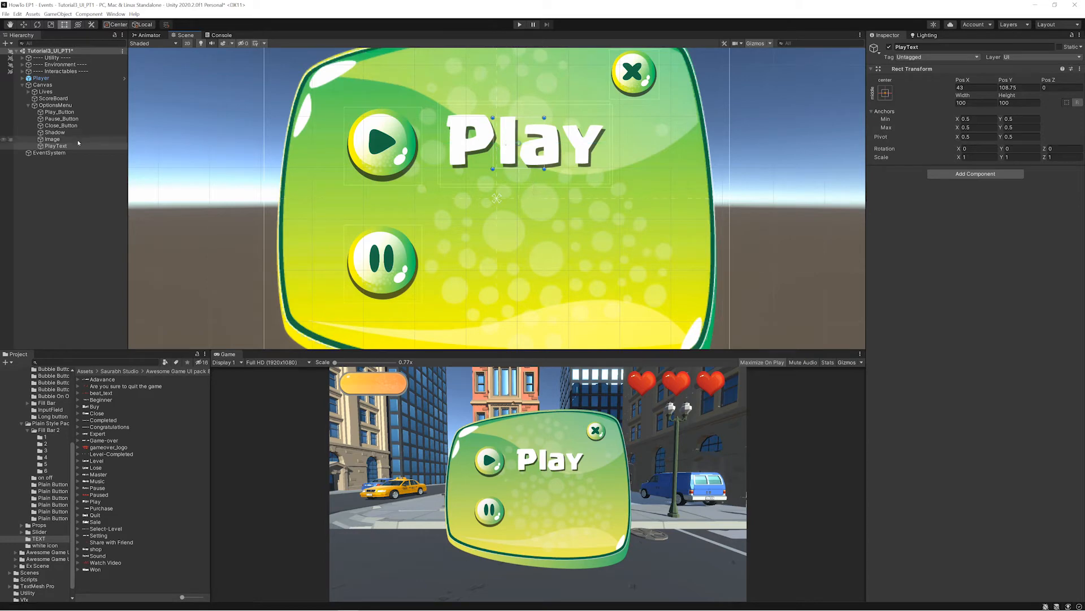
pyautogui.click(53, 139)
pyautogui.keyDown('ctrl'); pyautogui.click(53, 133); pyautogui.keyUp('ctrl')
pyautogui.moveTo(52, 138); pyautogui.dragTo(55, 146)
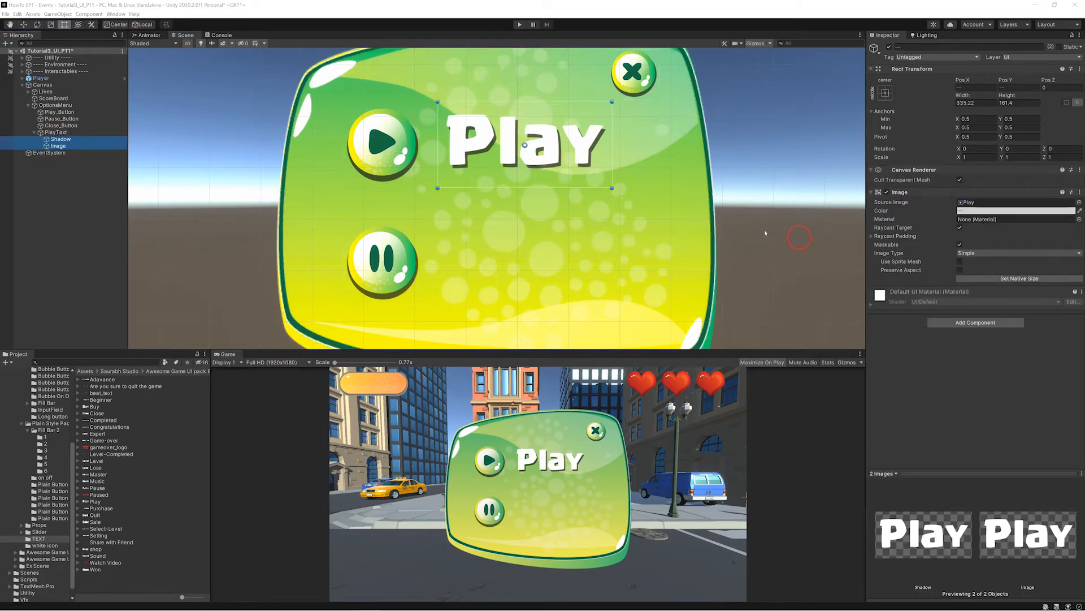
# - Duplicate PlayText as PauseText and place the copy beside the pause button at about X 40, Y -124
pyautogui.click(51, 133)
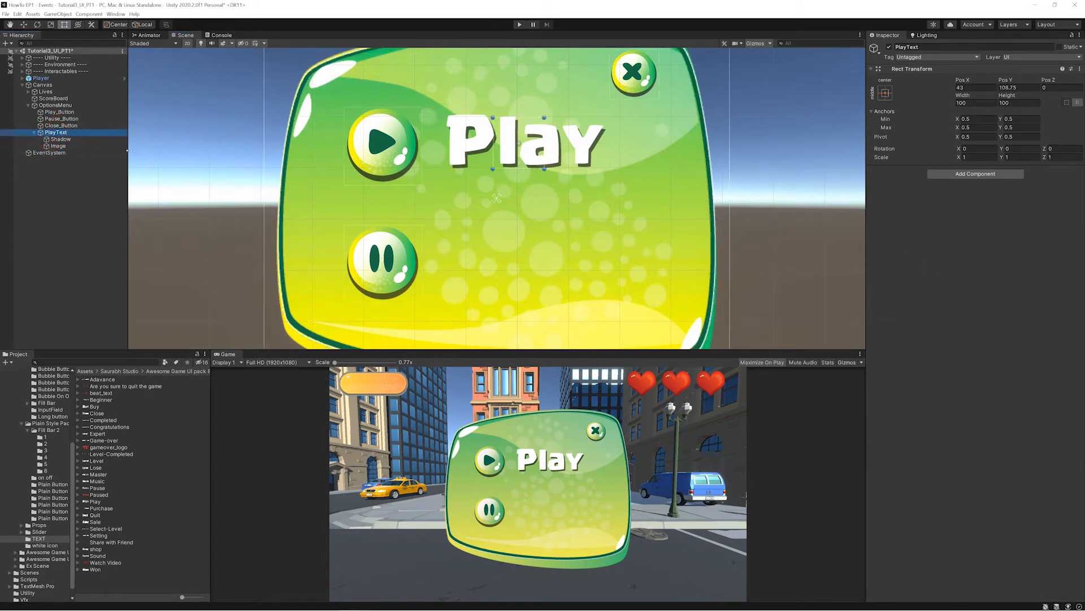
pyautogui.hotkey('ctrl', 'd')
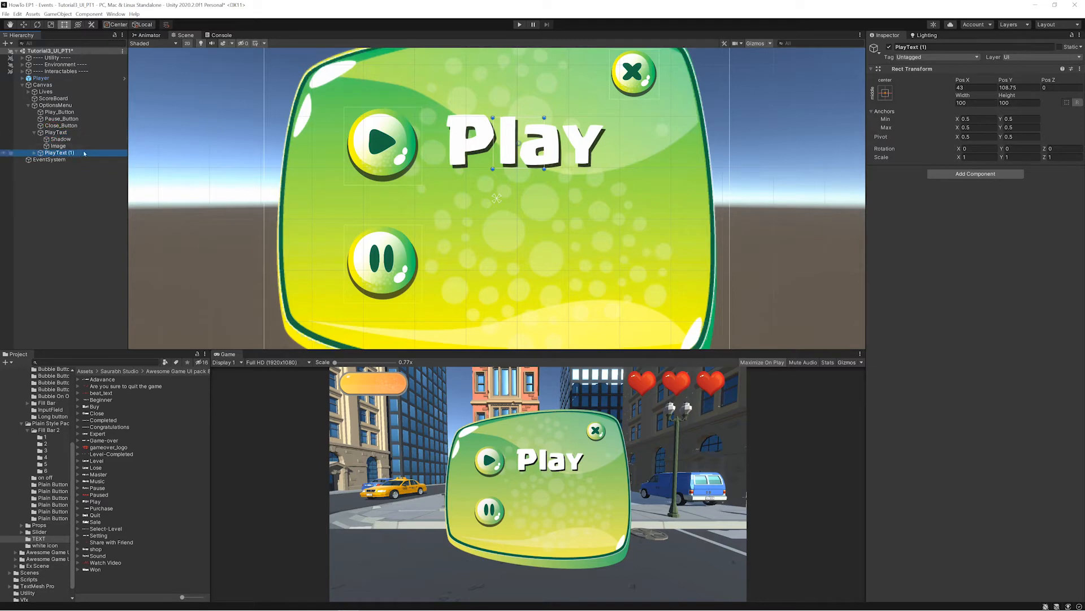
pyautogui.click(898, 48)
pyautogui.write('Pause')
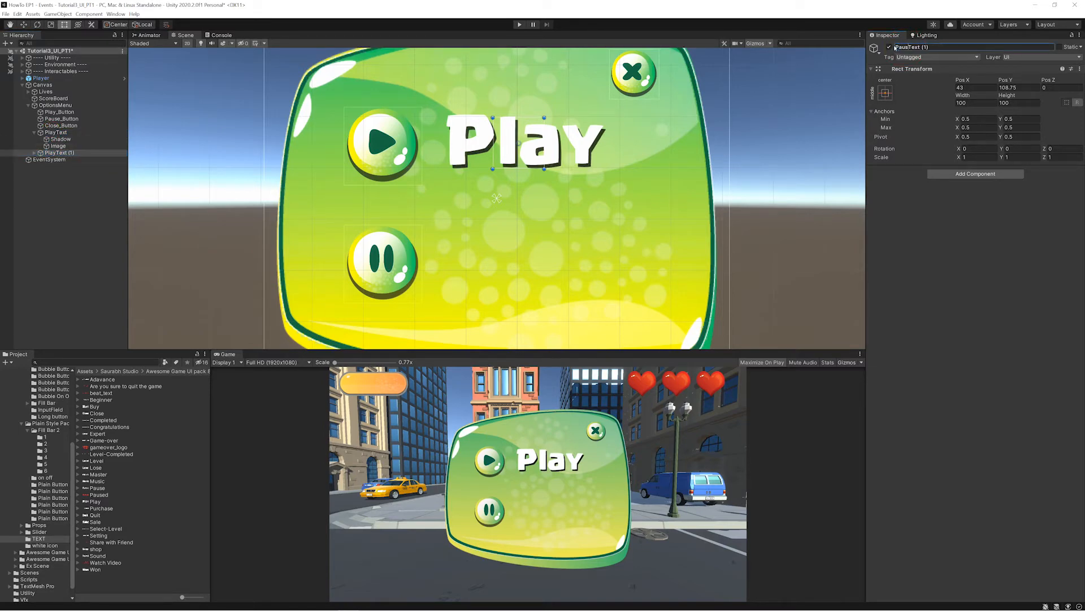
pyautogui.press('End')
pyautogui.press('BackSpace')
pyautogui.press('BackSpace')
pyautogui.press('BackSpace')
pyautogui.press('BackSpace')
pyautogui.press('Return')
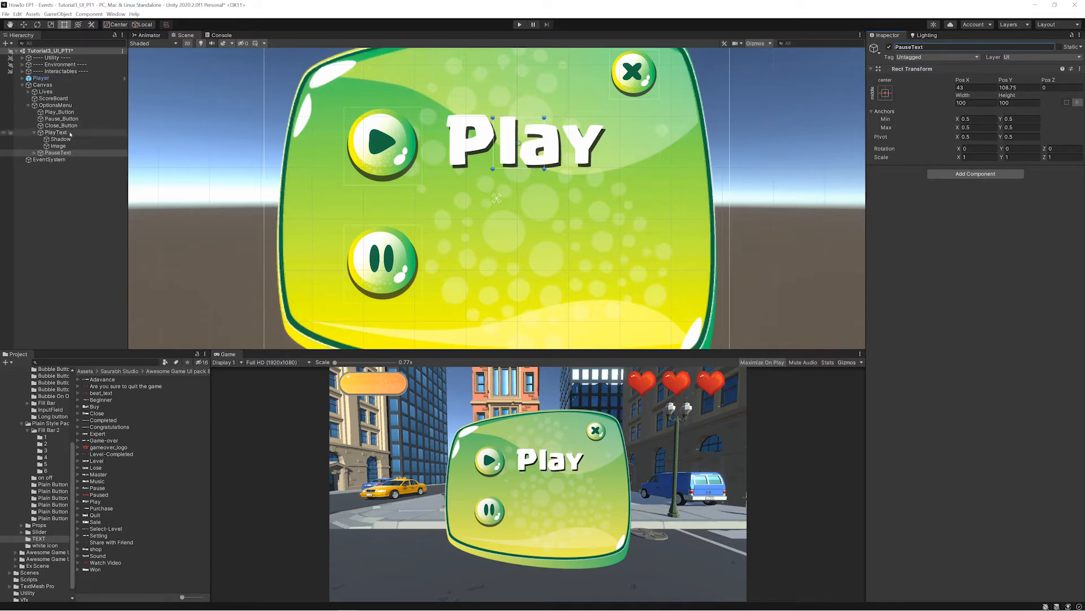
pyautogui.moveTo(519, 144); pyautogui.dragTo(516, 261)
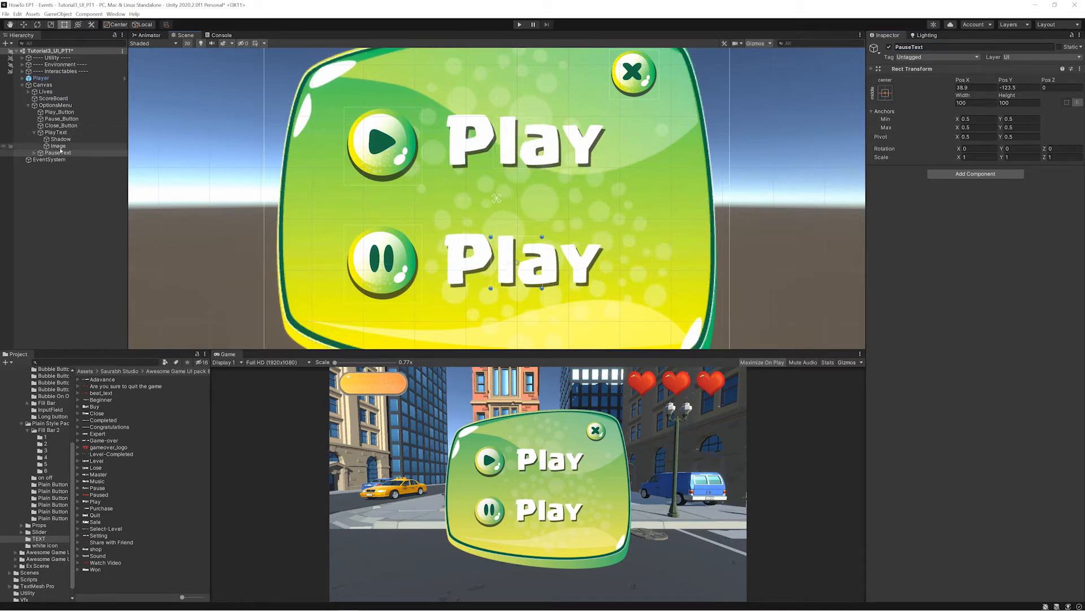
# - Assign the Pause text sprite to both Image and Shadow under PauseText, and move PauseText to about X 50, Y -123
pyautogui.click(34, 152)
pyautogui.click(57, 166)
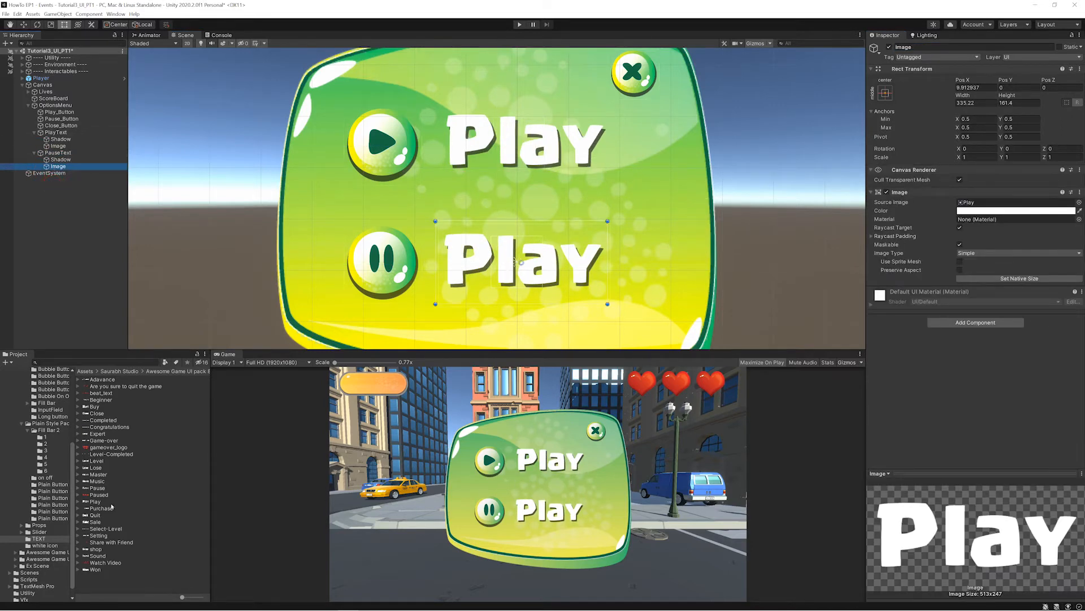
pyautogui.moveTo(96, 489); pyautogui.dragTo(971, 202)
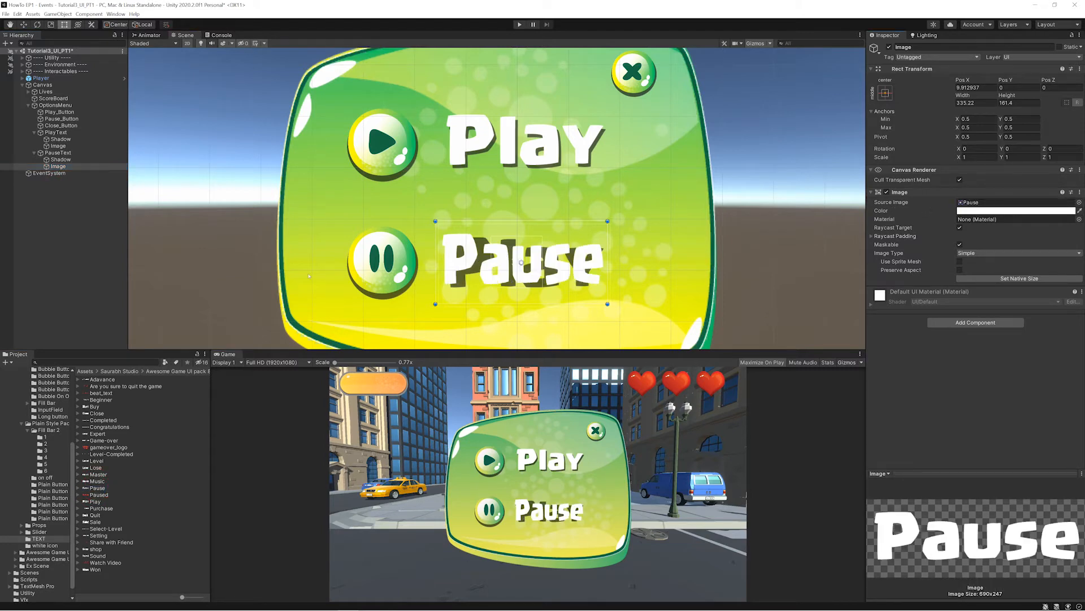
pyautogui.click(60, 159)
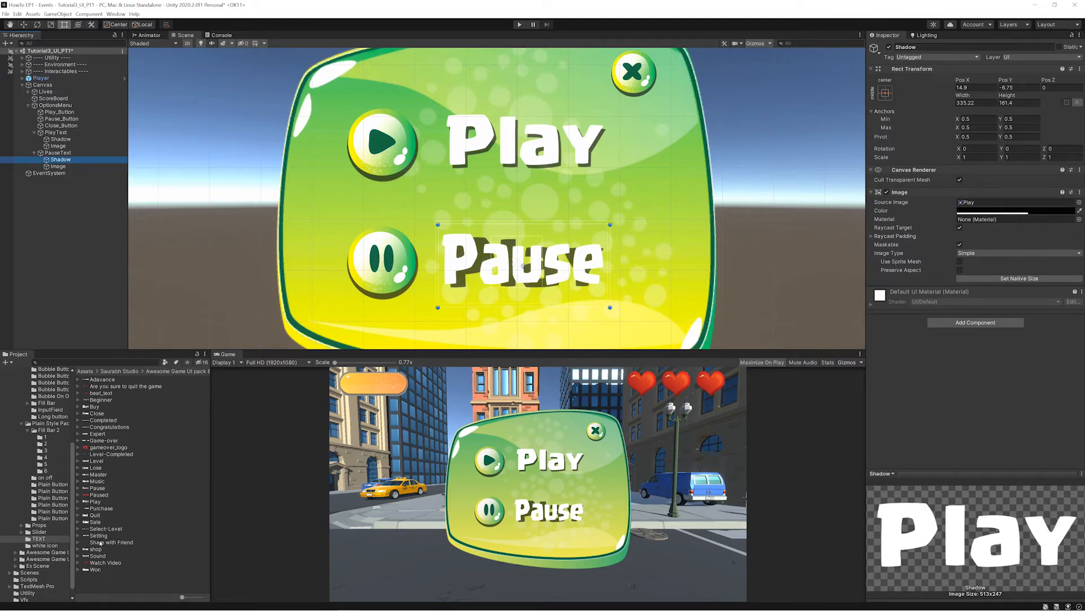
pyautogui.click(121, 487)
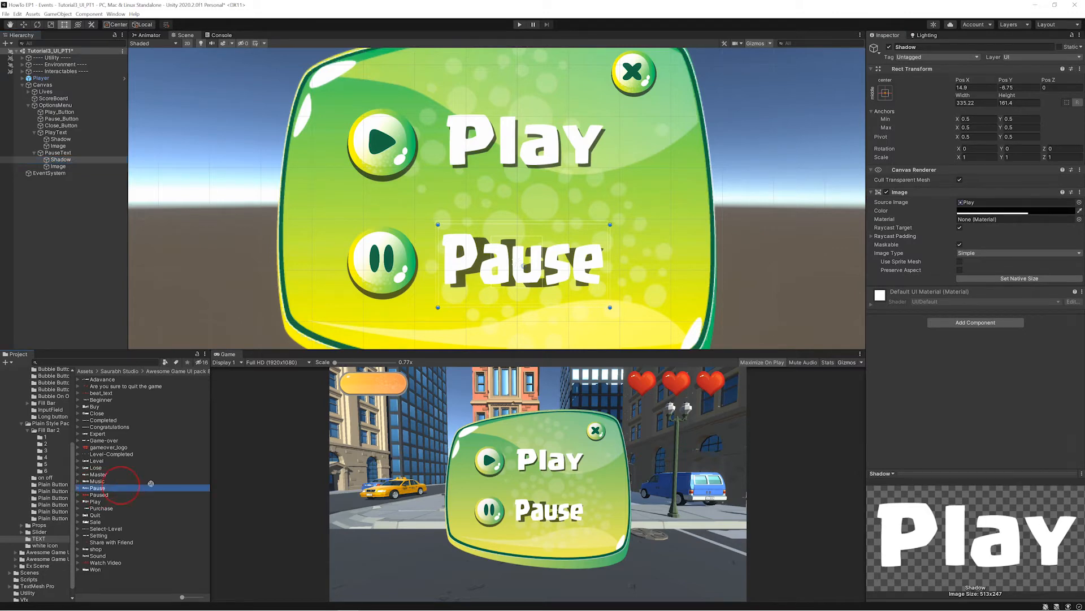
pyautogui.moveTo(151, 483); pyautogui.dragTo(967, 203)
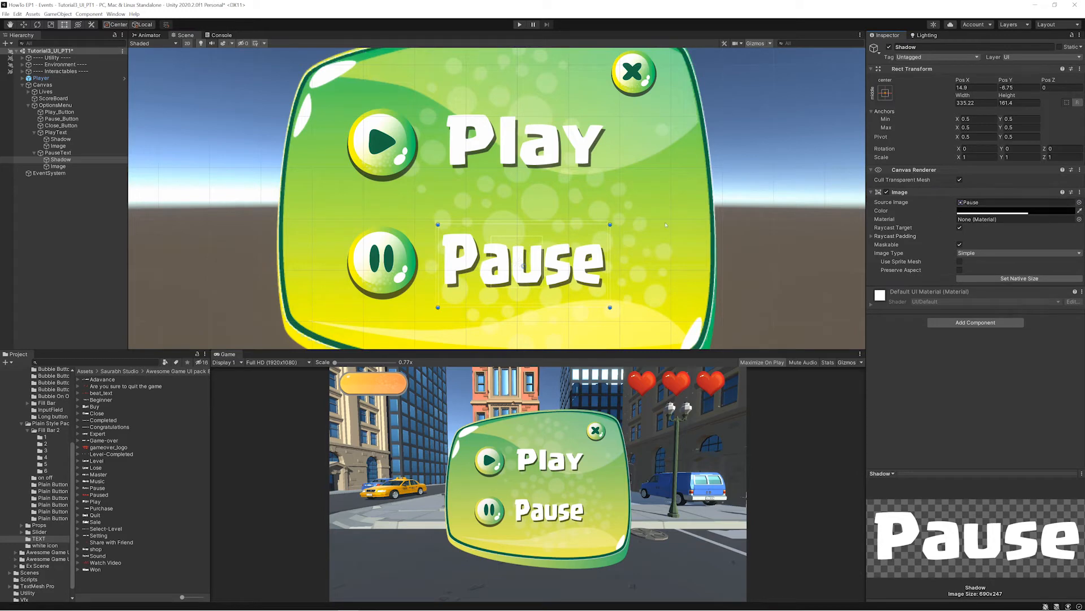
pyautogui.click(523, 266)
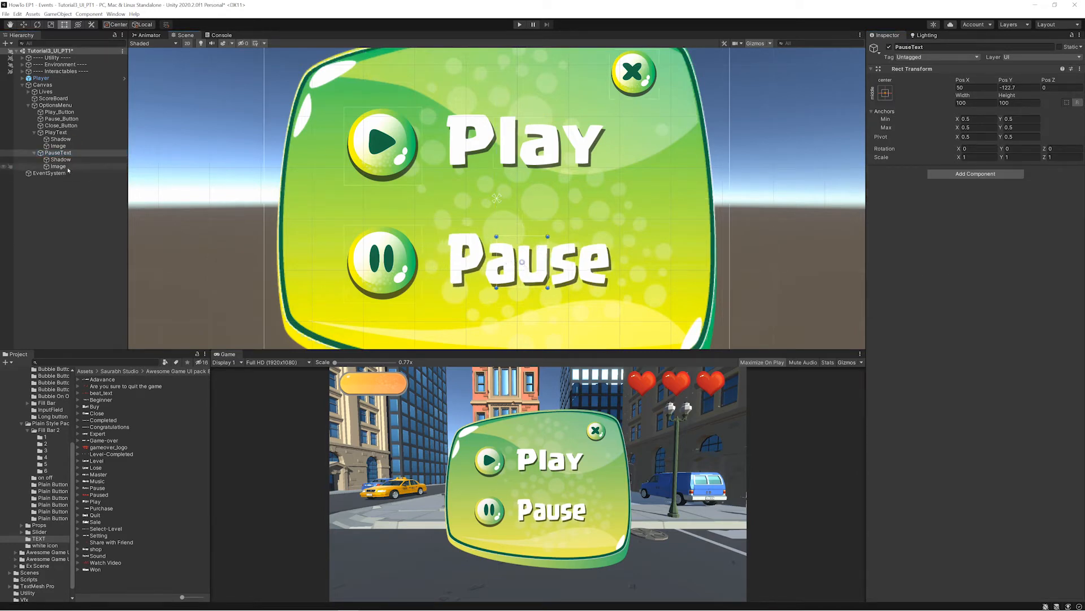
# - Make PauseText a child of Pause_Button and PlayText a child of Play_Button
pyautogui.click(34, 153)
pyautogui.click(35, 133)
pyautogui.moveTo(56, 139); pyautogui.dragTo(61, 119)
pyautogui.moveTo(58, 139); pyautogui.dragTo(59, 112)
# - Move Pause_Button with its label up closer to the play row, at about Y -104
pyautogui.click(60, 126)
pyautogui.press('w')
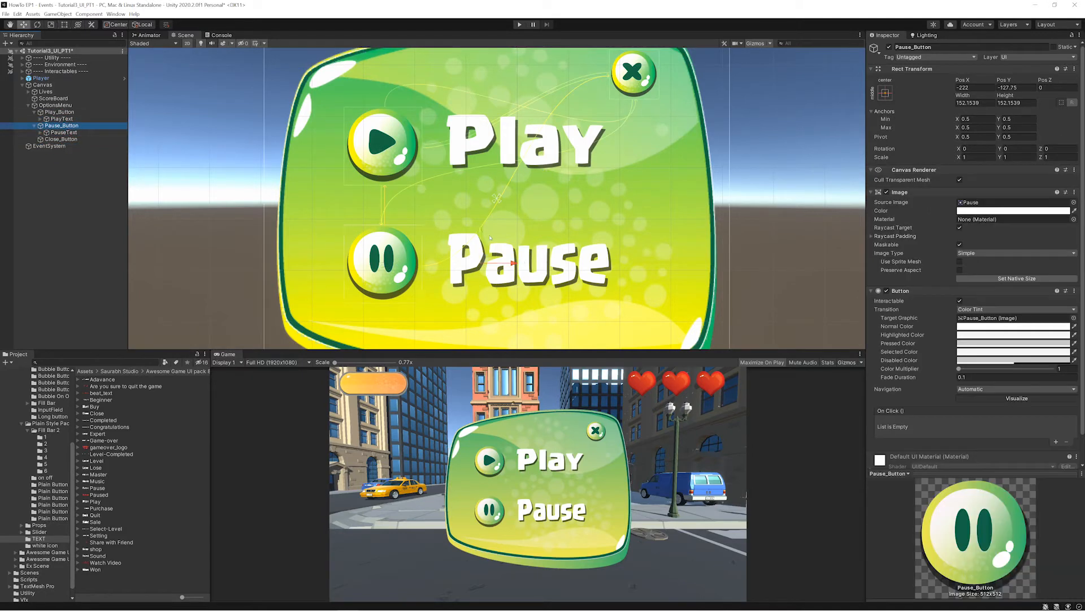
pyautogui.moveTo(482, 234); pyautogui.dragTo(482, 222)
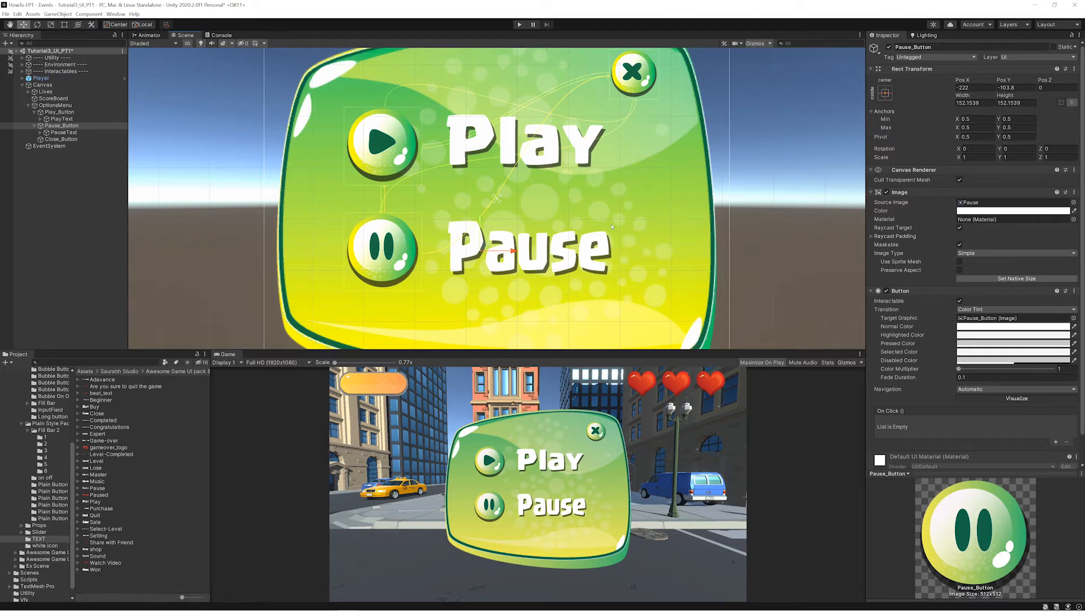
# - Make the OptionsMenu background slightly transparent by setting its image color alpha to 90
pyautogui.click(96, 112)
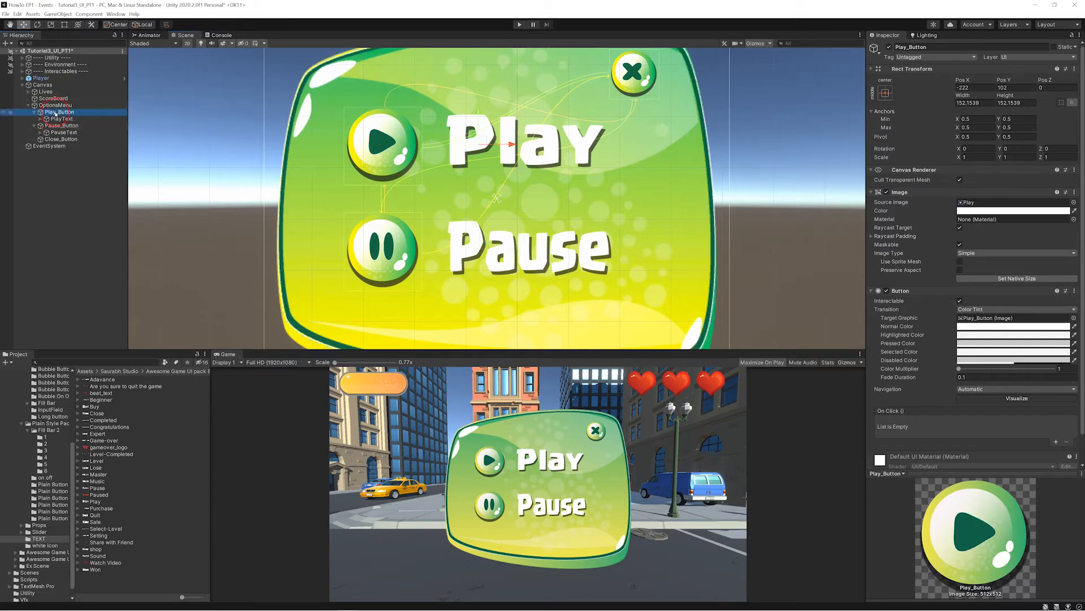
pyautogui.click(96, 105)
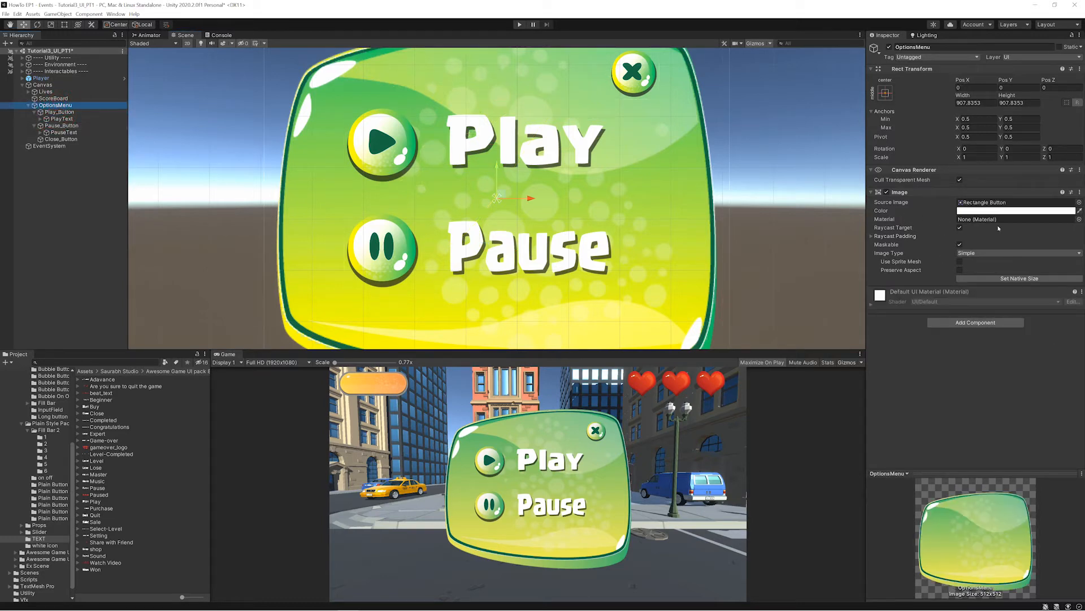
pyautogui.click(1055, 211)
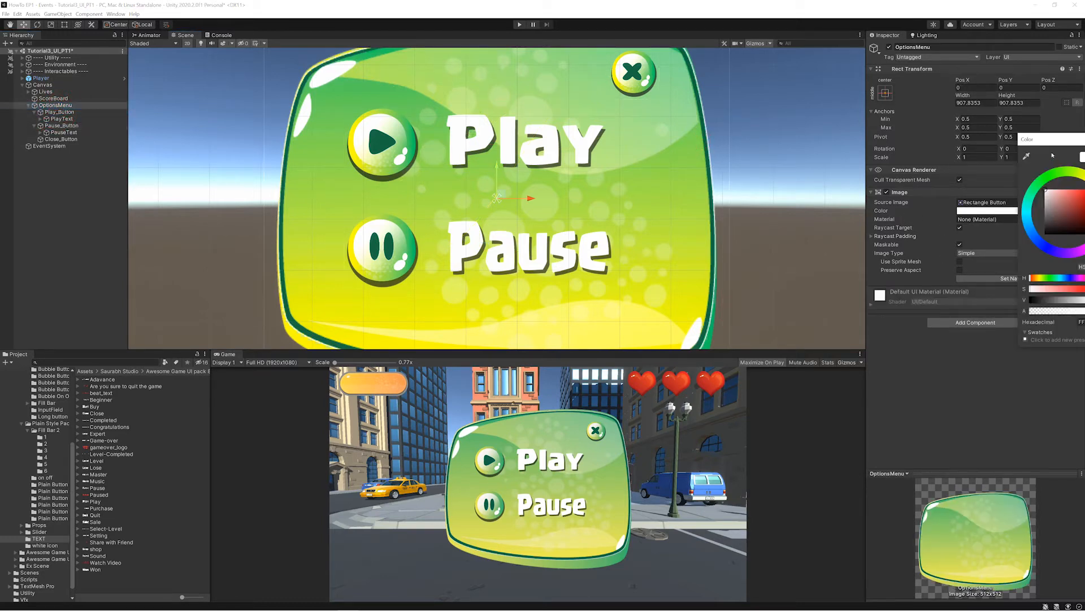
pyautogui.moveTo(1053, 140); pyautogui.dragTo(889, 137)
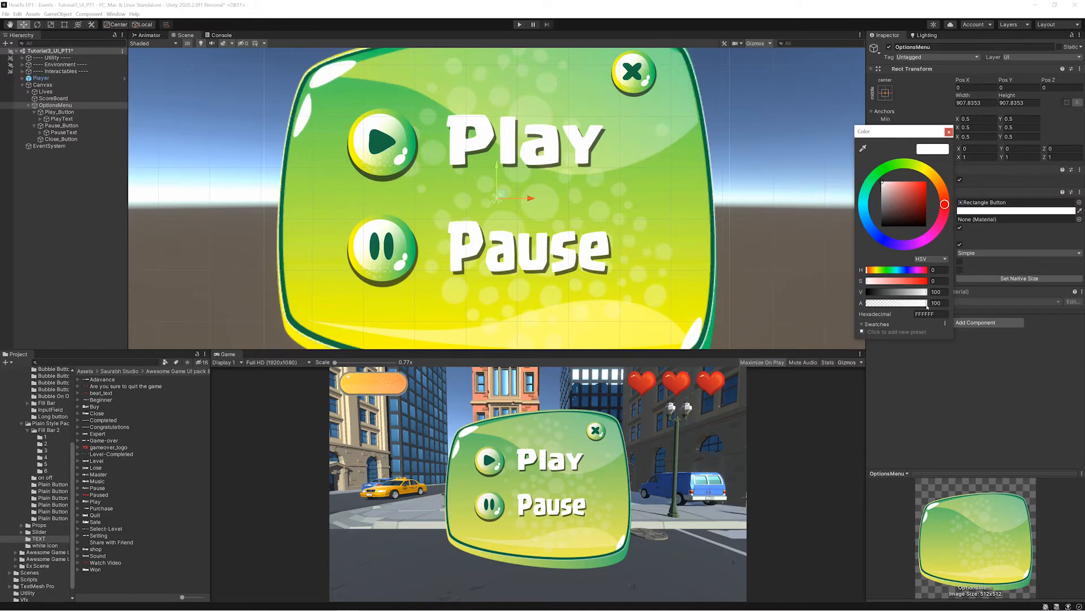
pyautogui.moveTo(927, 303); pyautogui.dragTo(924, 303)
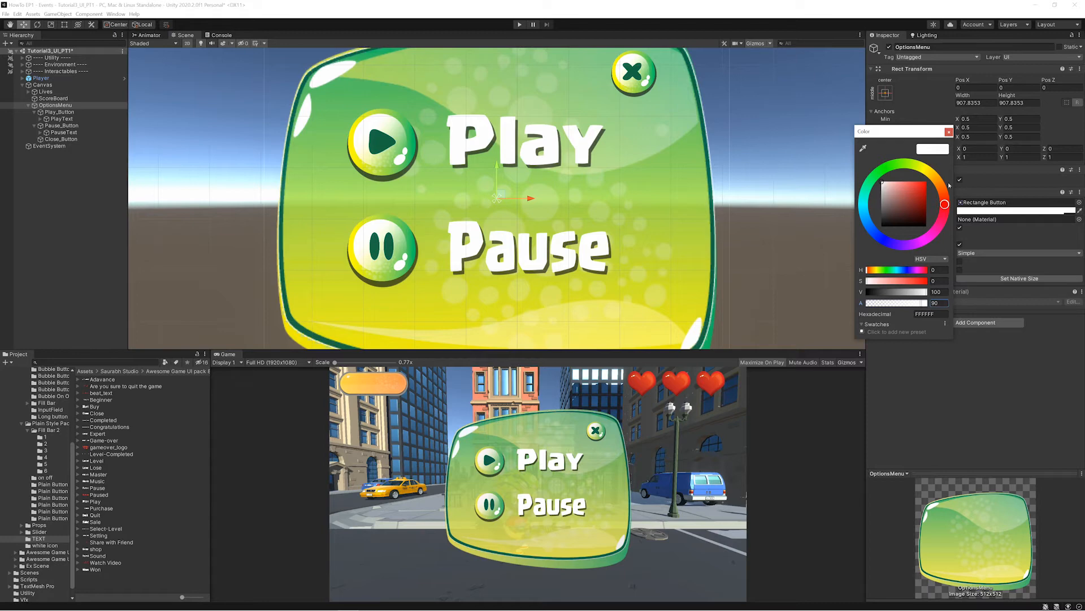
pyautogui.click(949, 132)
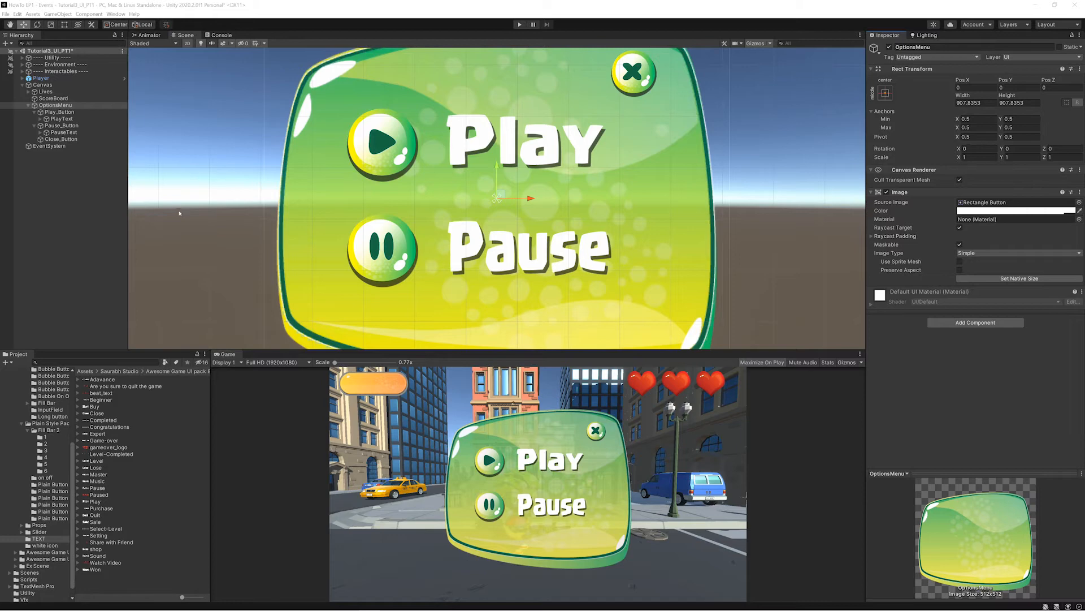
# - Deactivate the FX_Direction_Arrows_01 effect near the player, previewing the game in play mode before and after
pyautogui.click(519, 24)
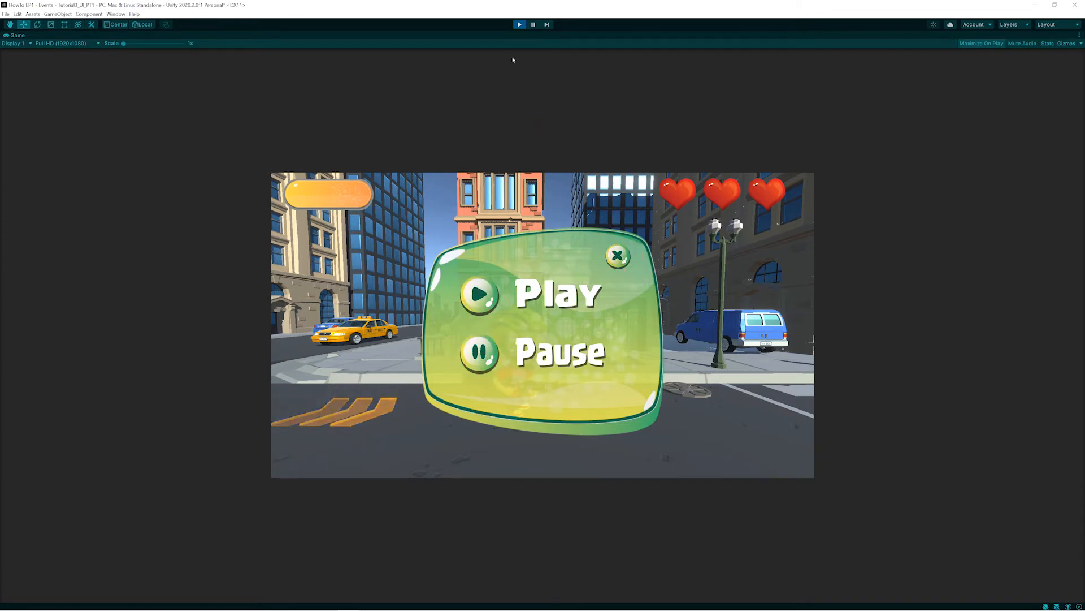
pyautogui.click(519, 25)
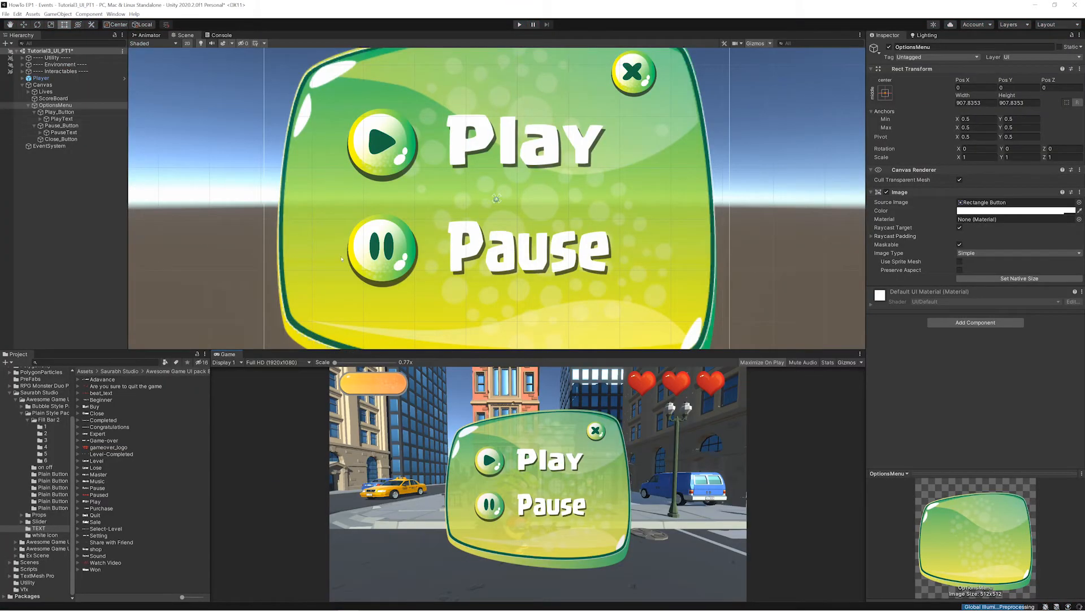
pyautogui.click(188, 43)
pyautogui.doubleClick(41, 78)
pyautogui.moveTo(480, 197); pyautogui.dragTo(610, 215, button='right')
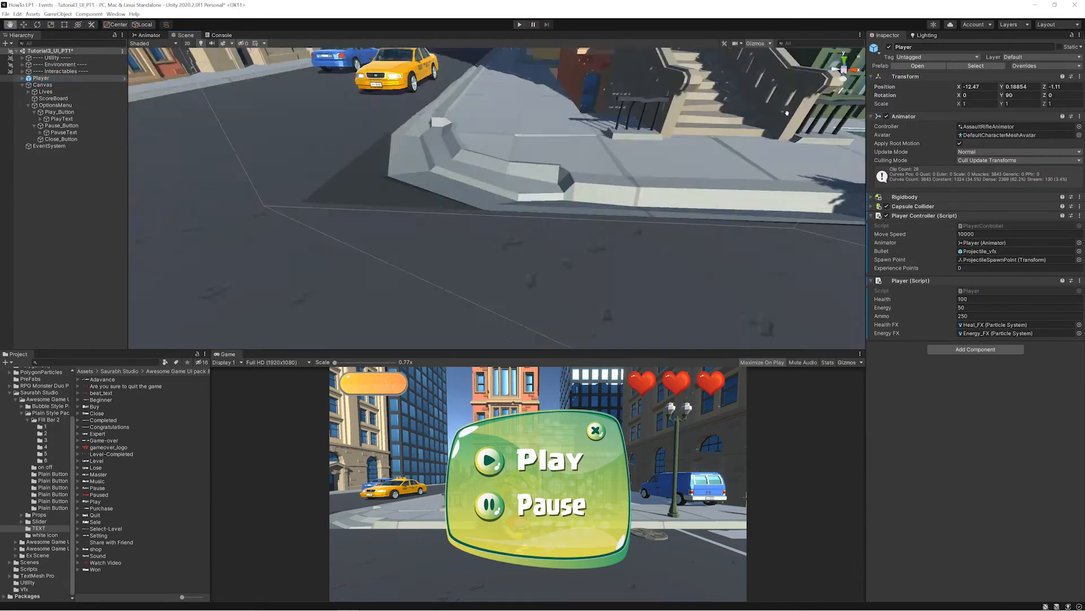
pyautogui.scroll(-5, 611, 214)
pyautogui.click(645, 251)
pyautogui.click(891, 47)
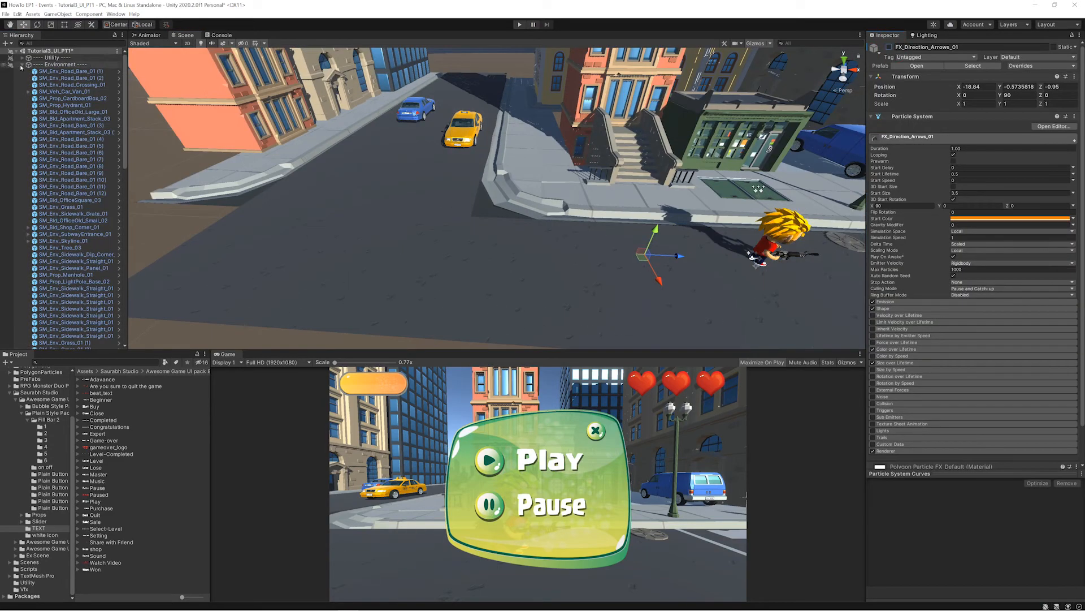
pyautogui.click(22, 65)
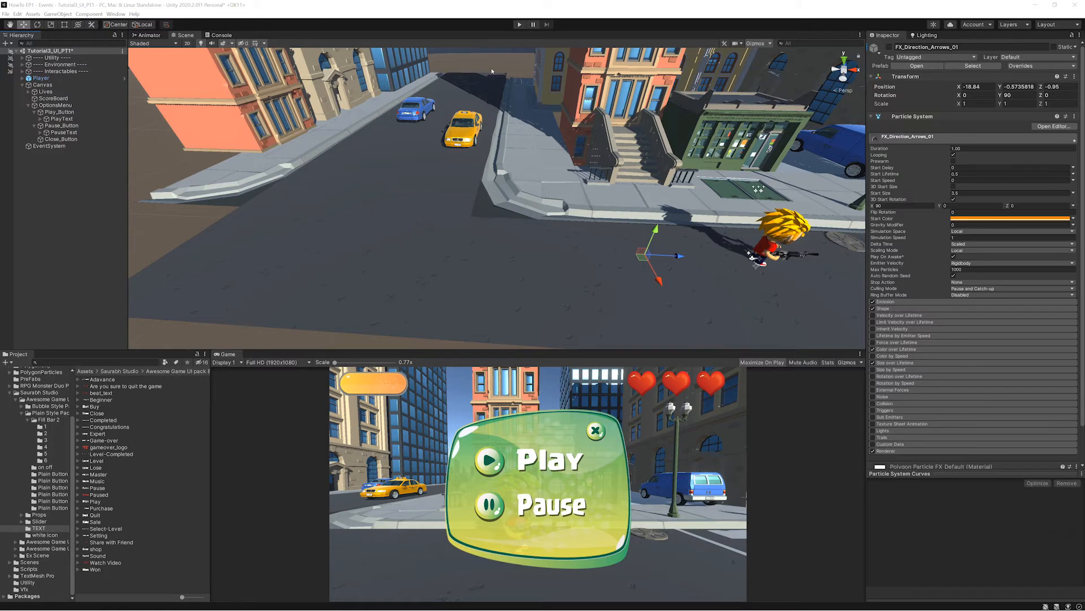
pyautogui.click(518, 25)
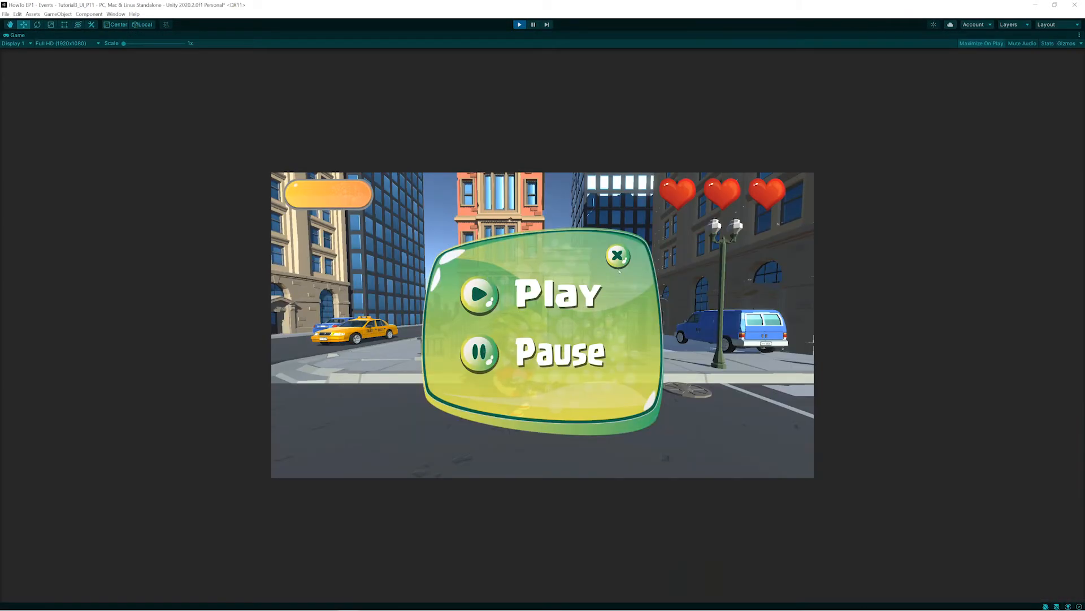
pyautogui.click(519, 25)
# - Set Play_Button's selected color to red, with hue 0, saturation 81 and value 97
pyautogui.click(52, 113)
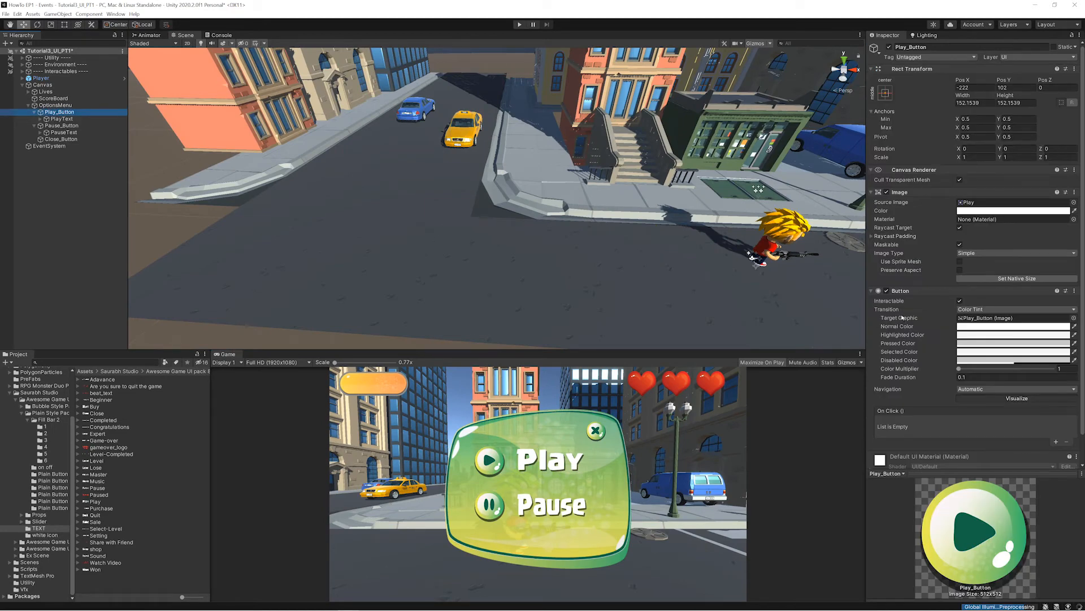
pyautogui.press('F12')
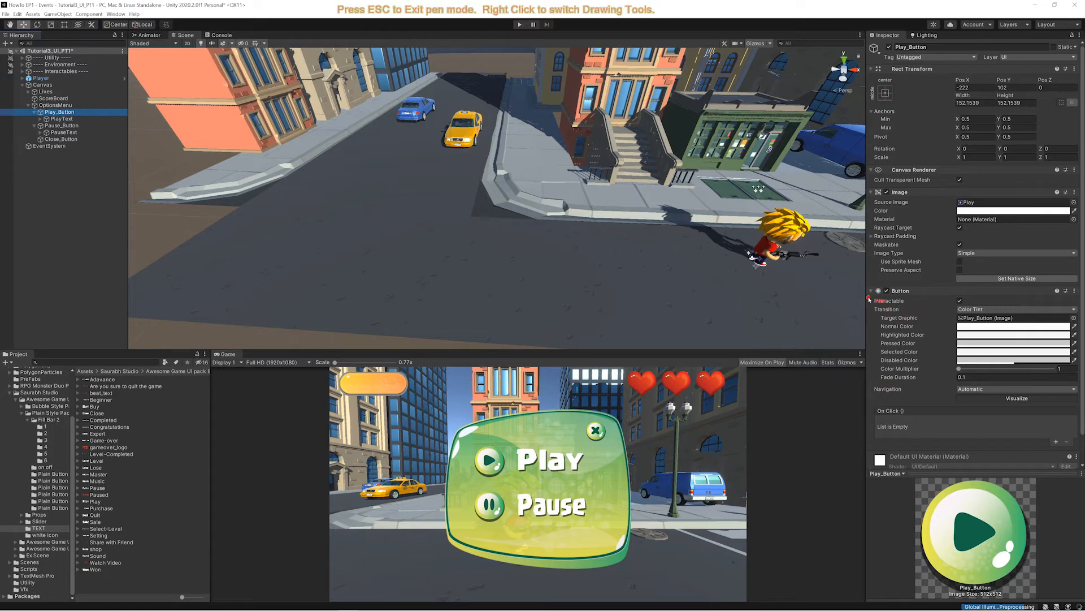
pyautogui.moveTo(870, 299)
pyautogui.mouseDown()
pyautogui.moveTo(875, 408)
pyautogui.moveTo(1066, 407)
pyautogui.moveTo(1069, 315)
pyautogui.moveTo(865, 303)
pyautogui.mouseUp()
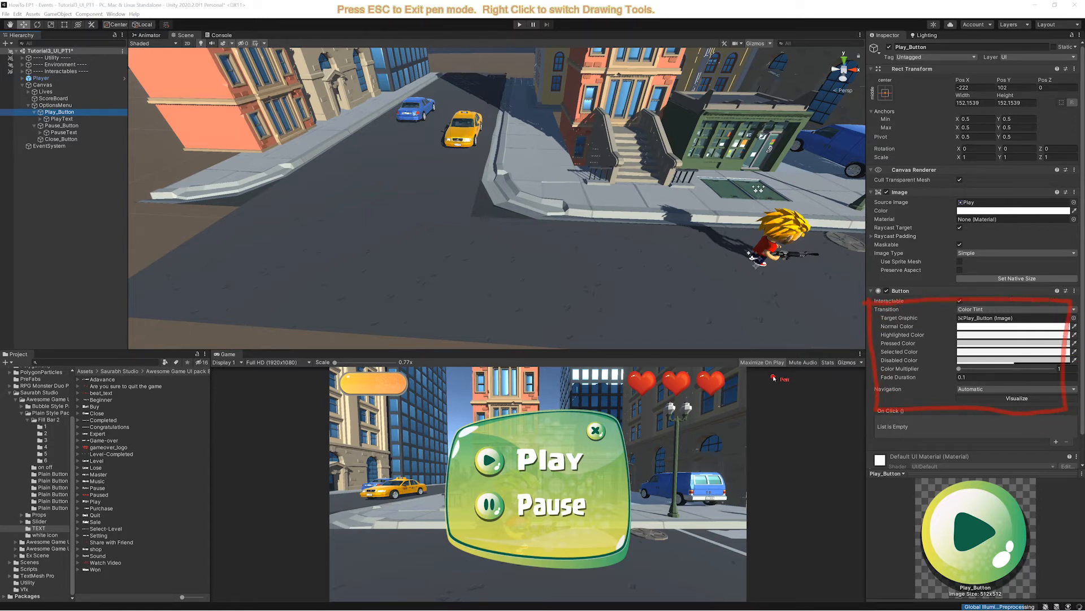
pyautogui.press('Escape')
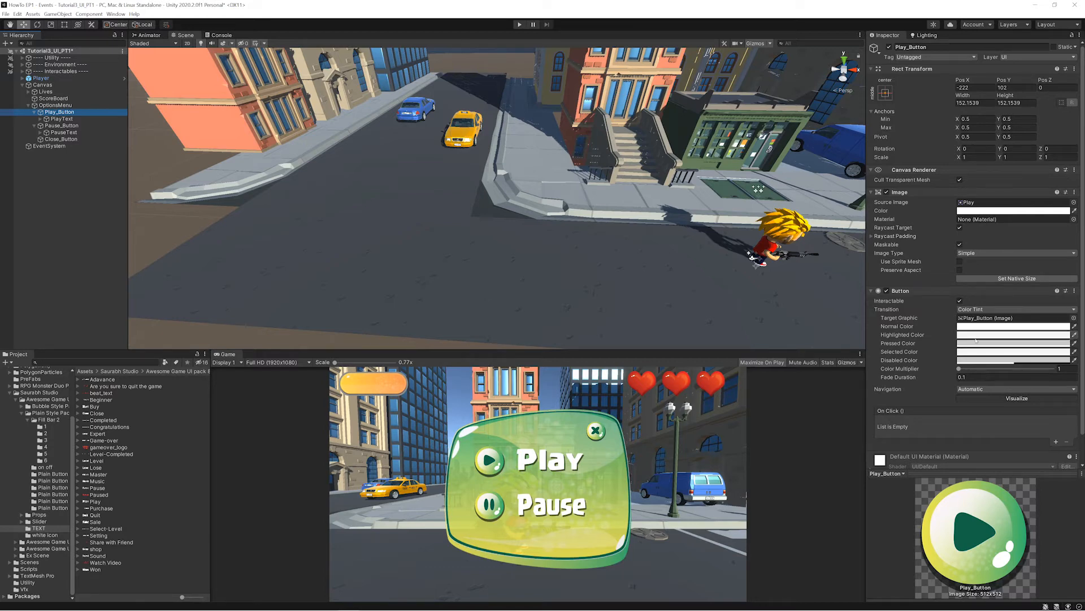
pyautogui.click(974, 355)
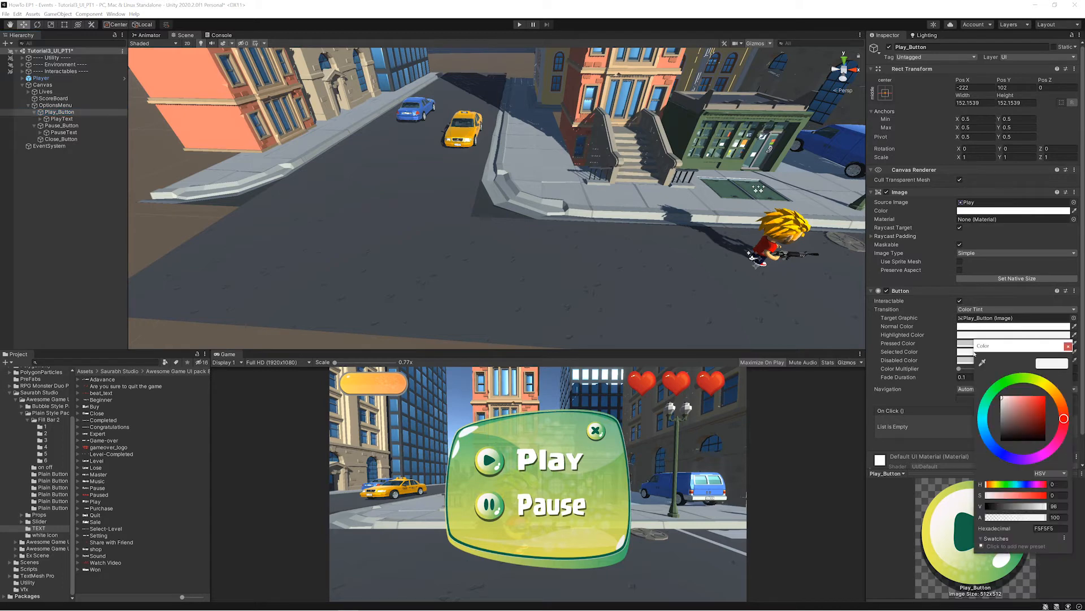
pyautogui.moveTo(1009, 399); pyautogui.dragTo(1038, 400)
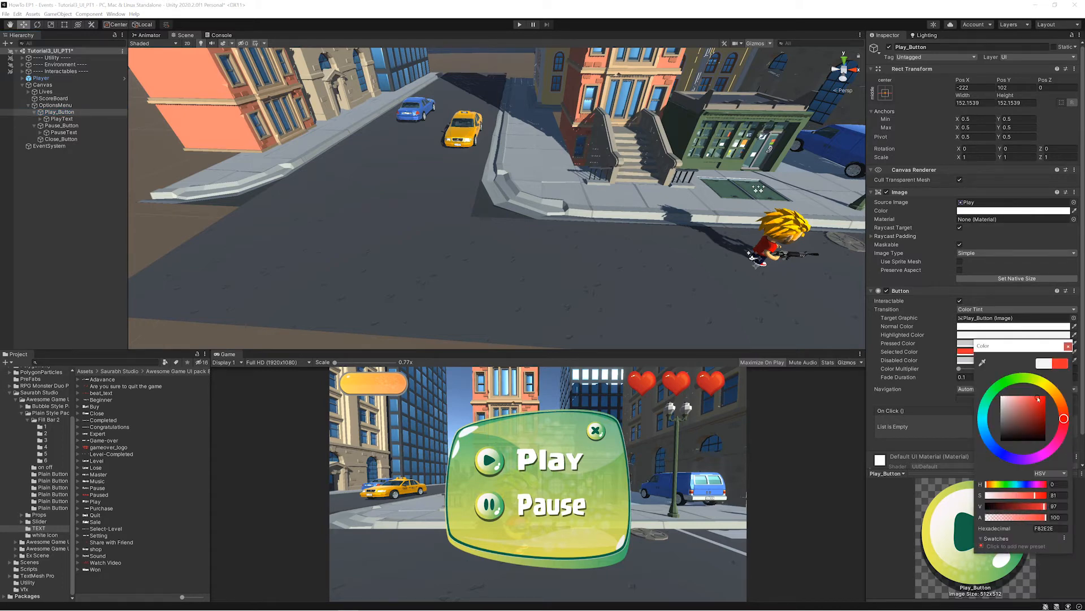
# - Darken Play_Button's pressed color to a gray with value 58
pyautogui.click(967, 343)
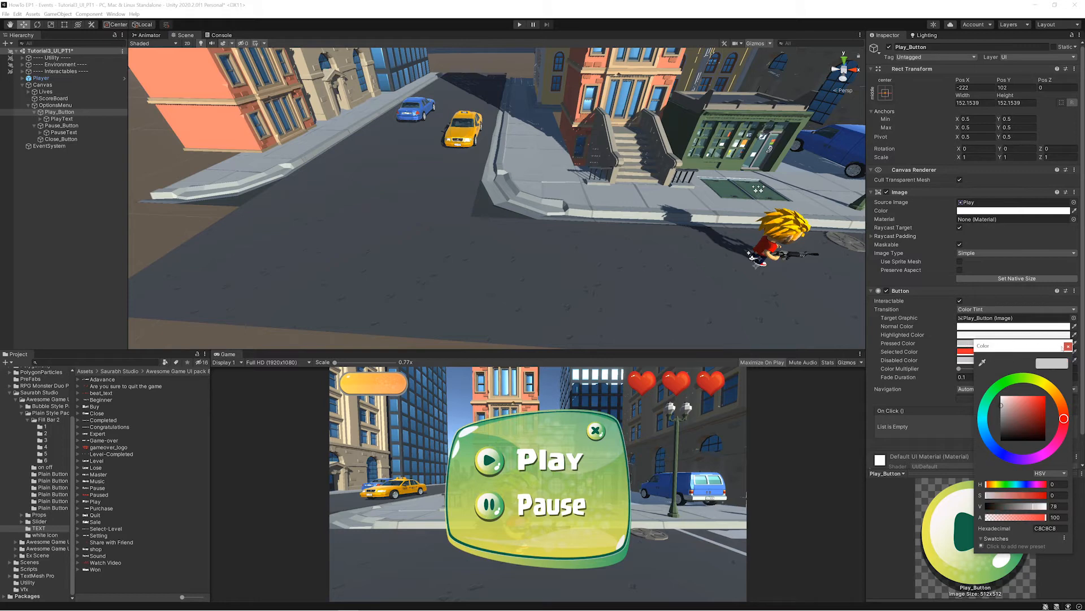
pyautogui.click(1067, 346)
pyautogui.click(982, 343)
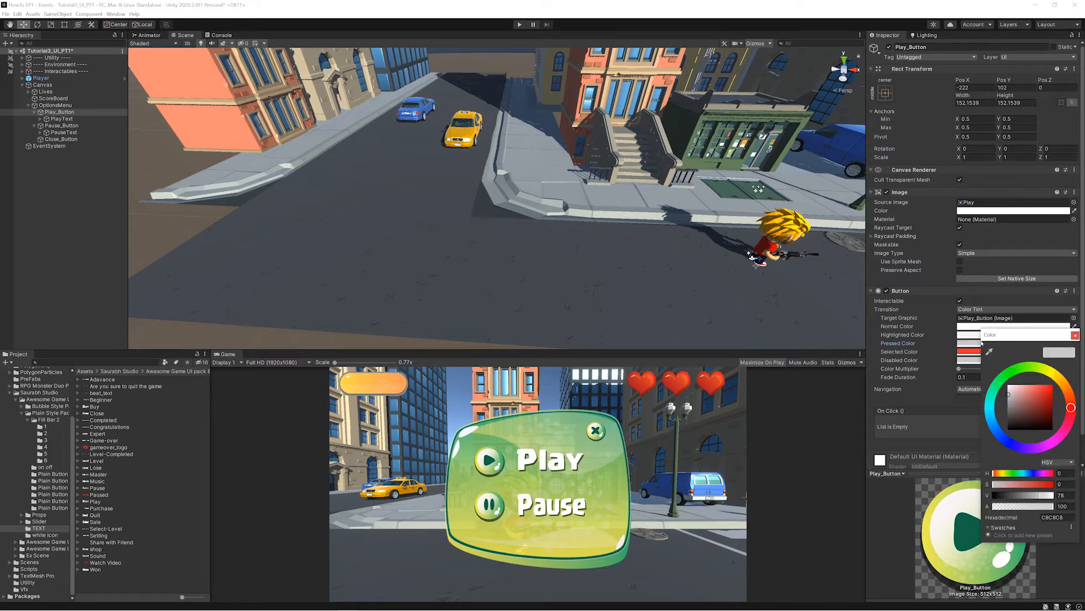
pyautogui.moveTo(1009, 394); pyautogui.dragTo(1008, 403)
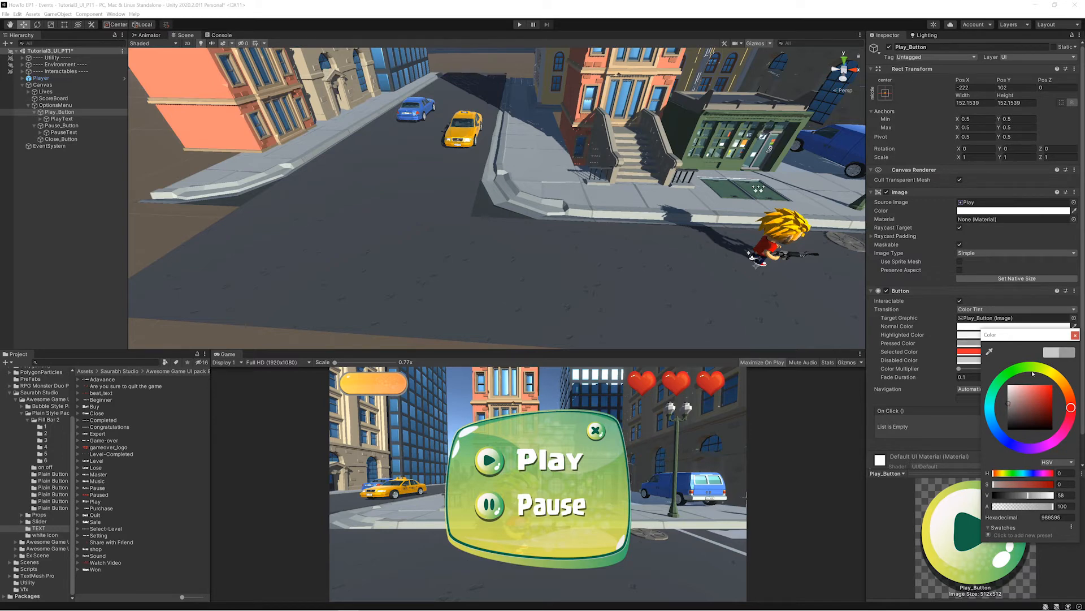
pyautogui.click(1075, 335)
# - Set Play_Button's highlighted color to a muted yellow-green with hue 63, saturation 24 and value 74
pyautogui.click(990, 336)
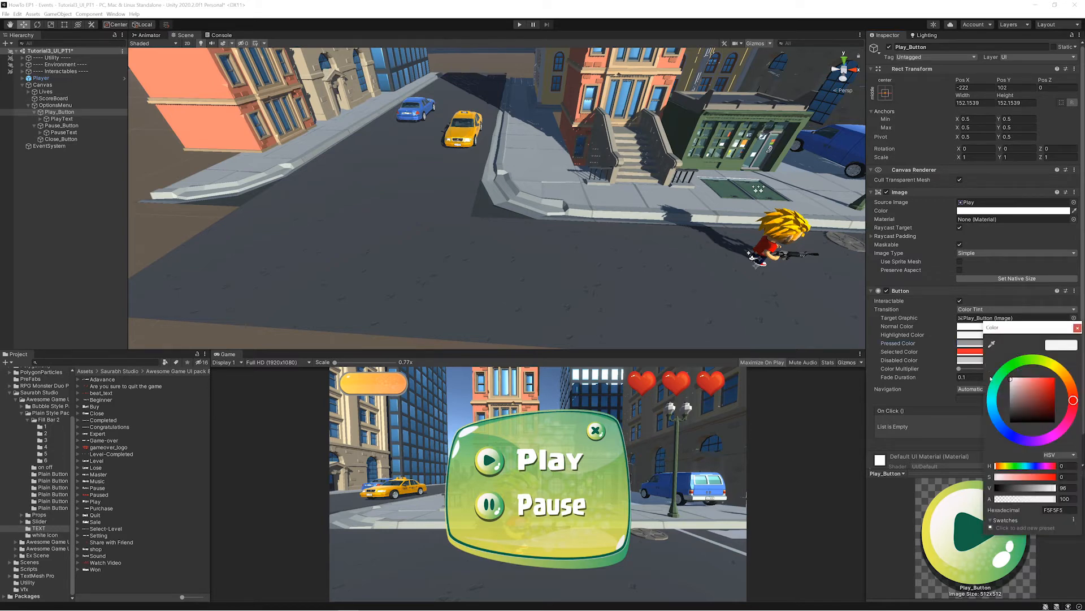
pyautogui.click(1049, 367)
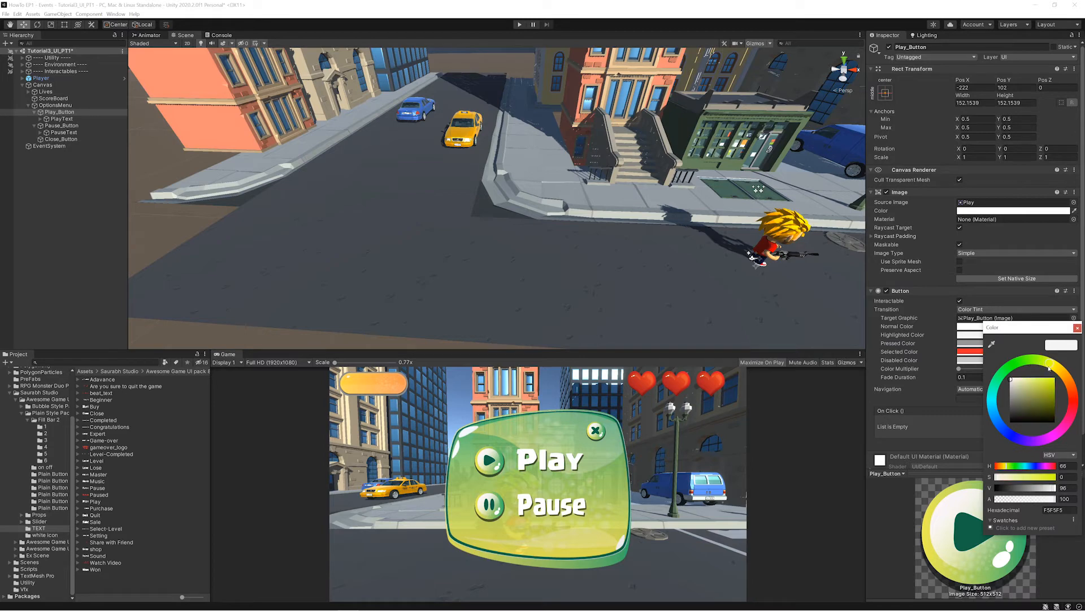
pyautogui.moveTo(1021, 386); pyautogui.dragTo(1021, 390)
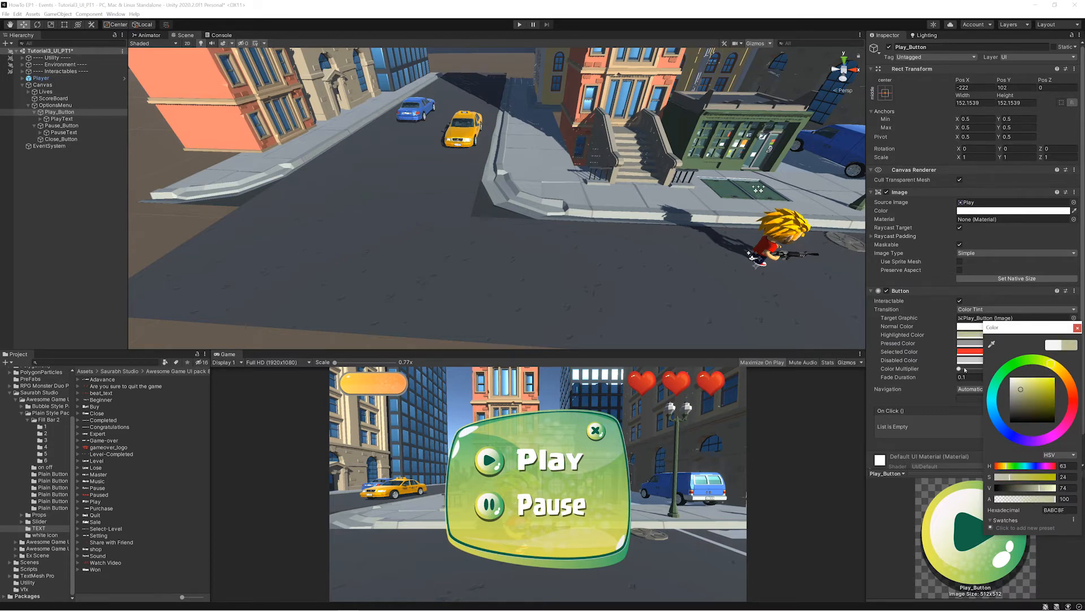
pyautogui.click(964, 369)
# - Test Play_Button's color tint response in play mode
pyautogui.click(518, 24)
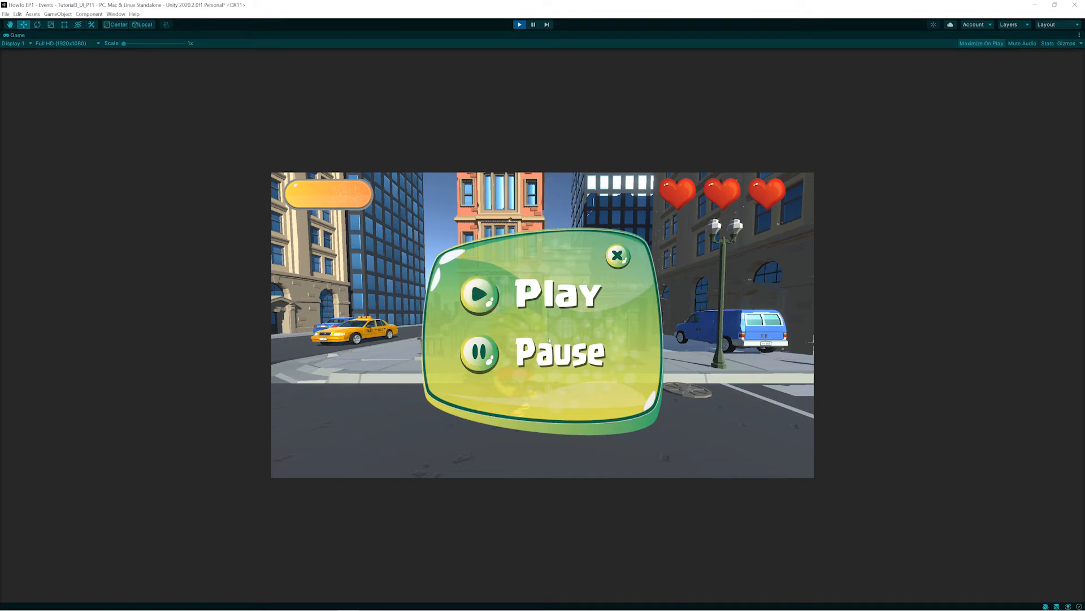
pyautogui.click(490, 293)
pyautogui.hotkey('ctrl', 'p')
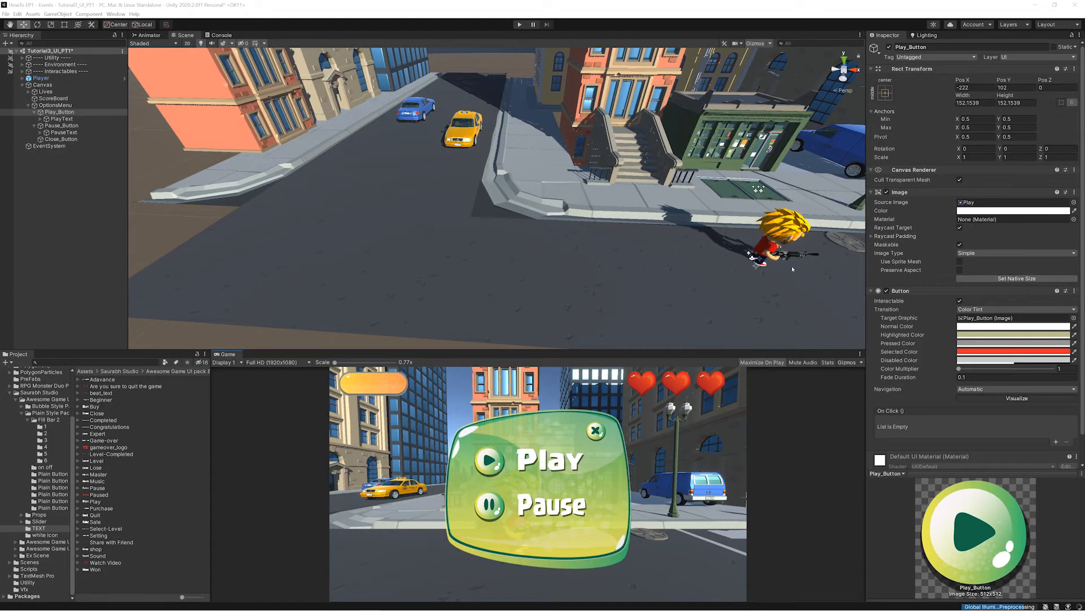
# - Return to the 2D scene view of the options menu and copy Play_Button's Button component
pyautogui.click(187, 44)
pyautogui.press('t')
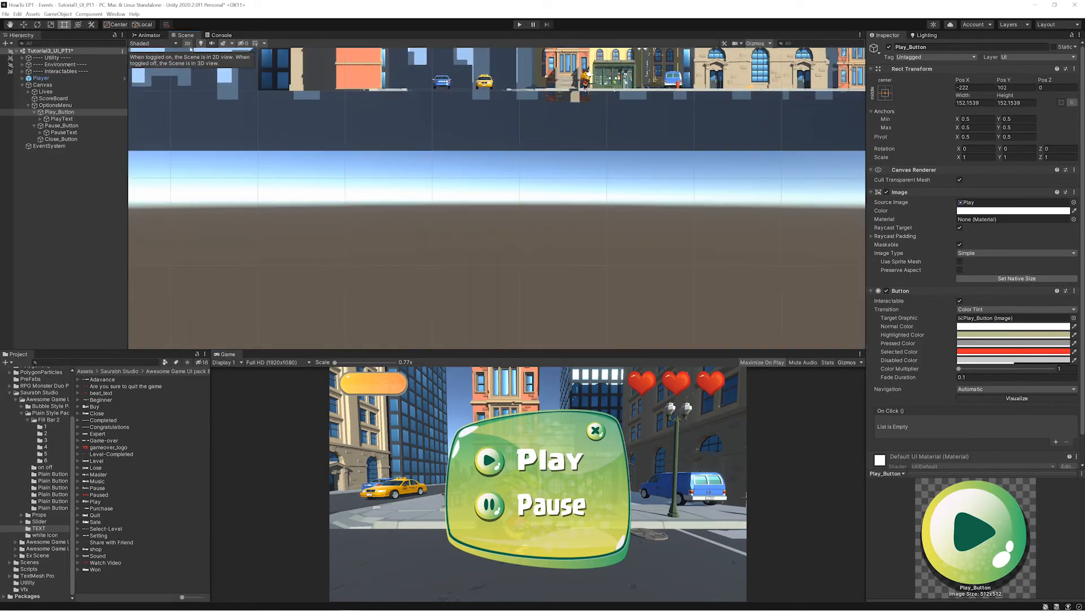
pyautogui.click(52, 114)
pyautogui.press('f')
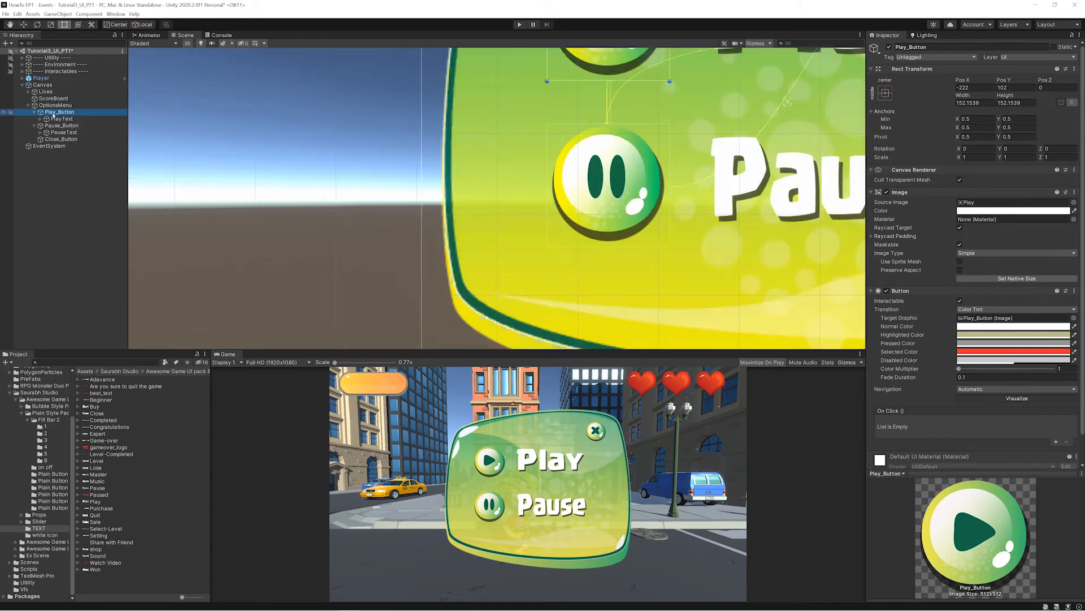
pyautogui.moveTo(450, 201); pyautogui.dragTo(426, 165, button='middle')
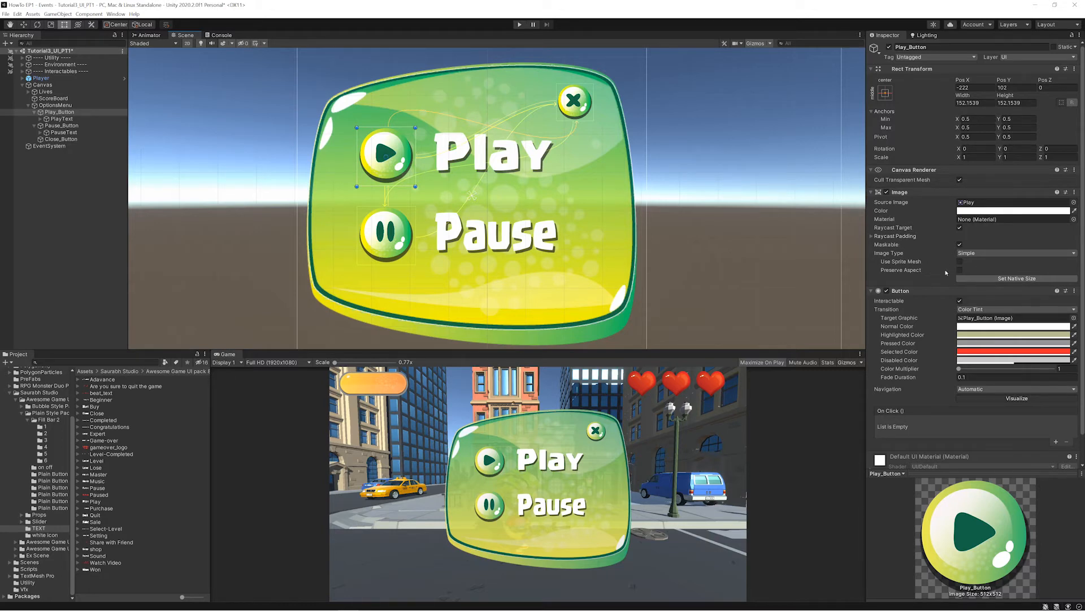
pyautogui.click(1075, 291)
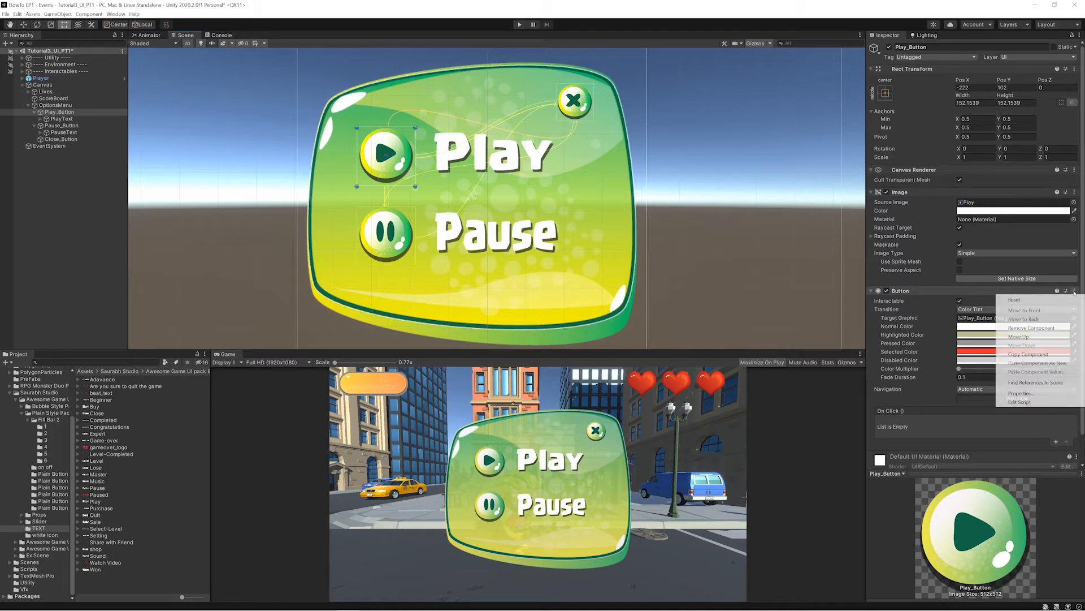
pyautogui.click(1044, 354)
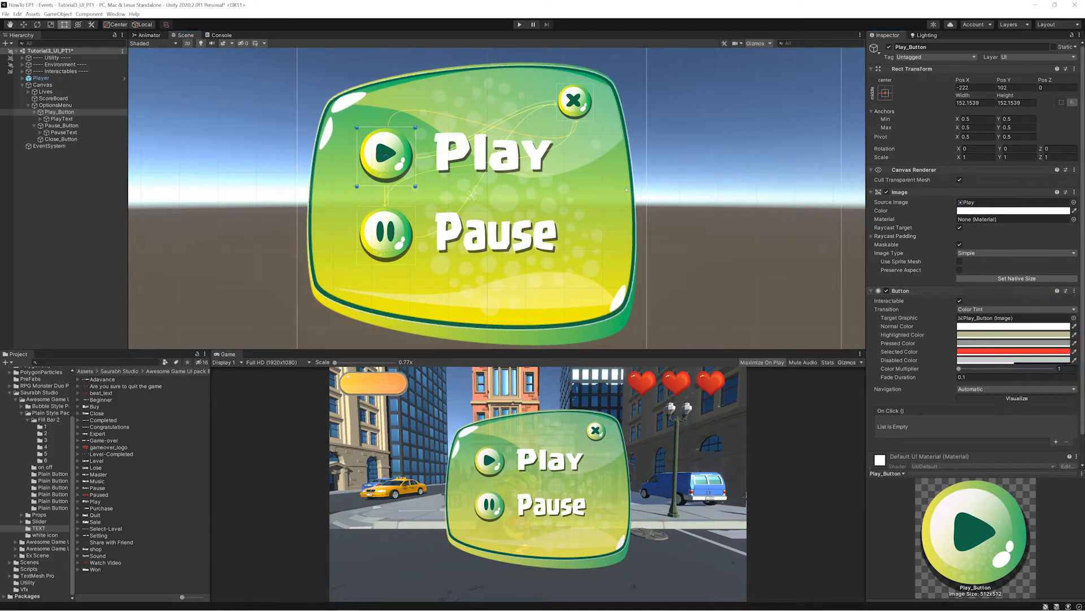
# - Paste the copied Button component values onto both Pause_Button and Close_Button
pyautogui.click(379, 228)
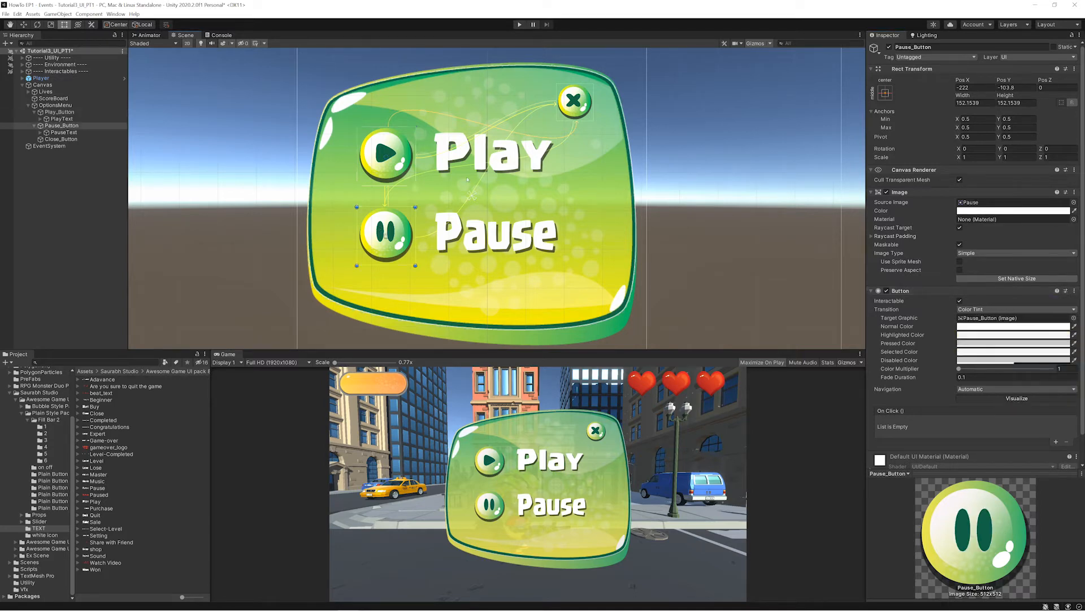
pyautogui.keyDown('shift'); pyautogui.click(572, 110); pyautogui.keyUp('shift')
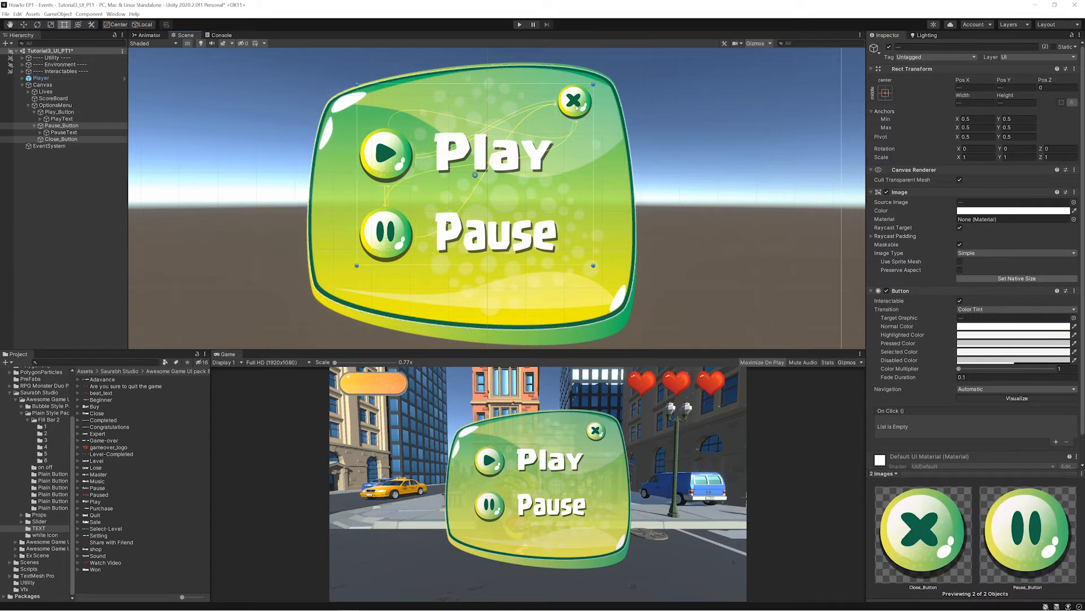
pyautogui.click(1074, 290)
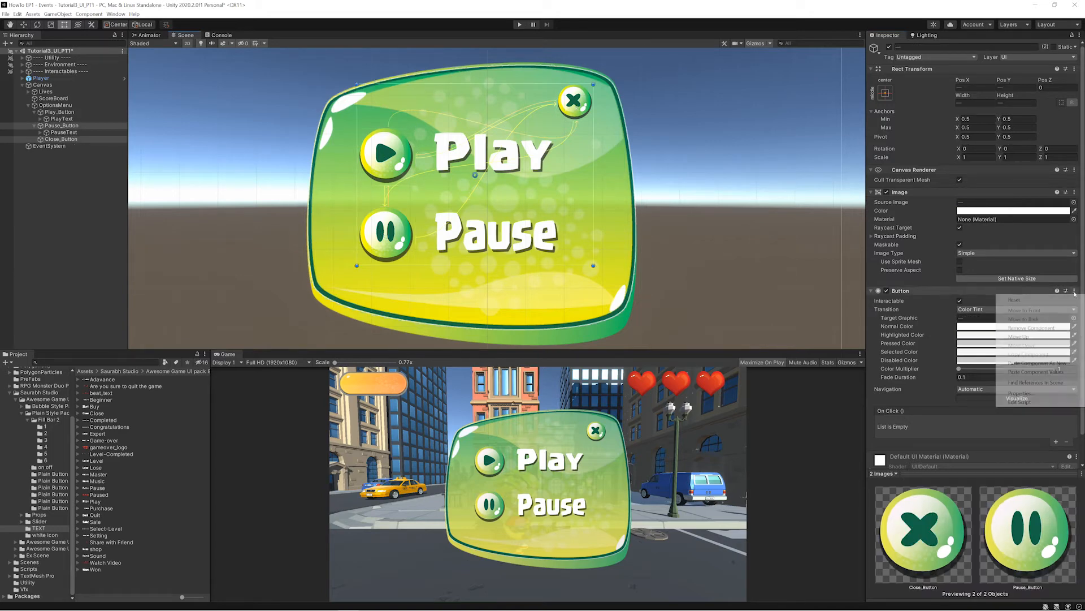
pyautogui.click(1040, 372)
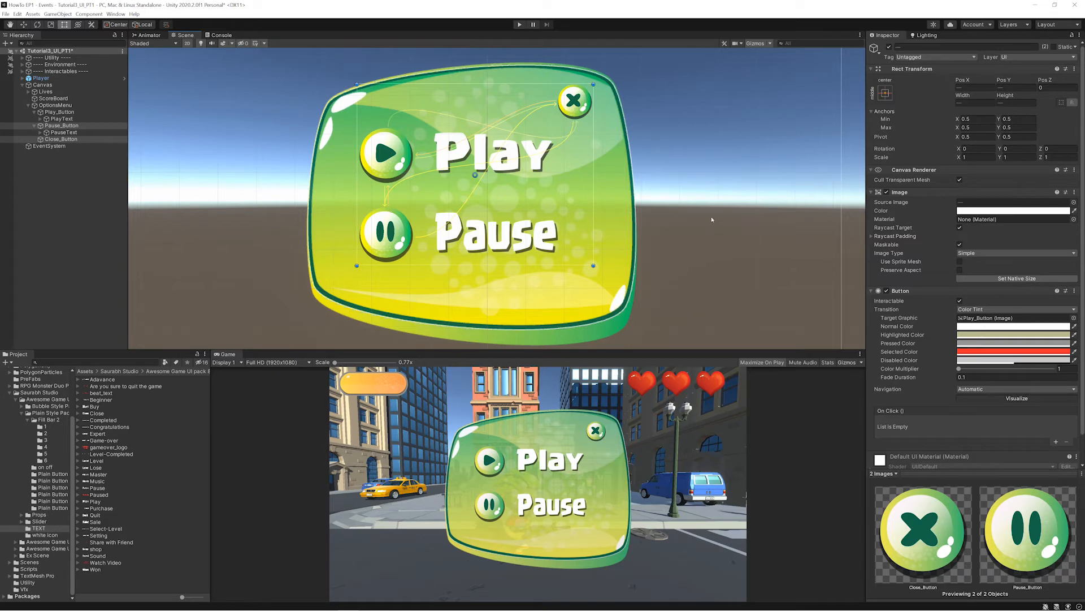
pyautogui.click(713, 220)
# - Set the target graphic of Close_Button's Button component to Exit_Button
pyautogui.click(566, 106)
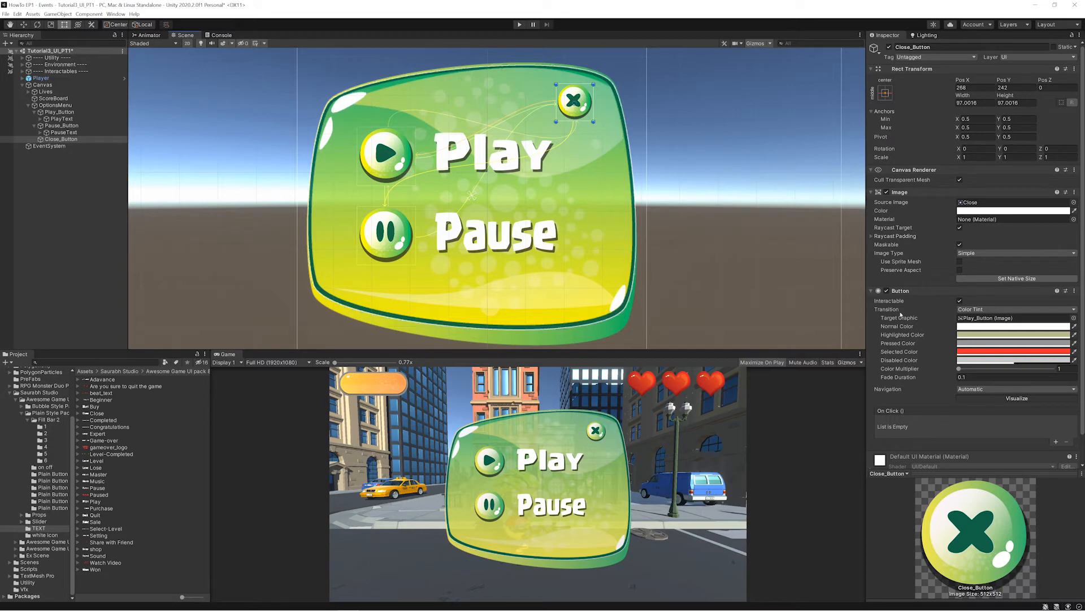
pyautogui.hotkey('ctrl', '2')
pyautogui.moveTo(936, 324); pyautogui.dragTo(1039, 324)
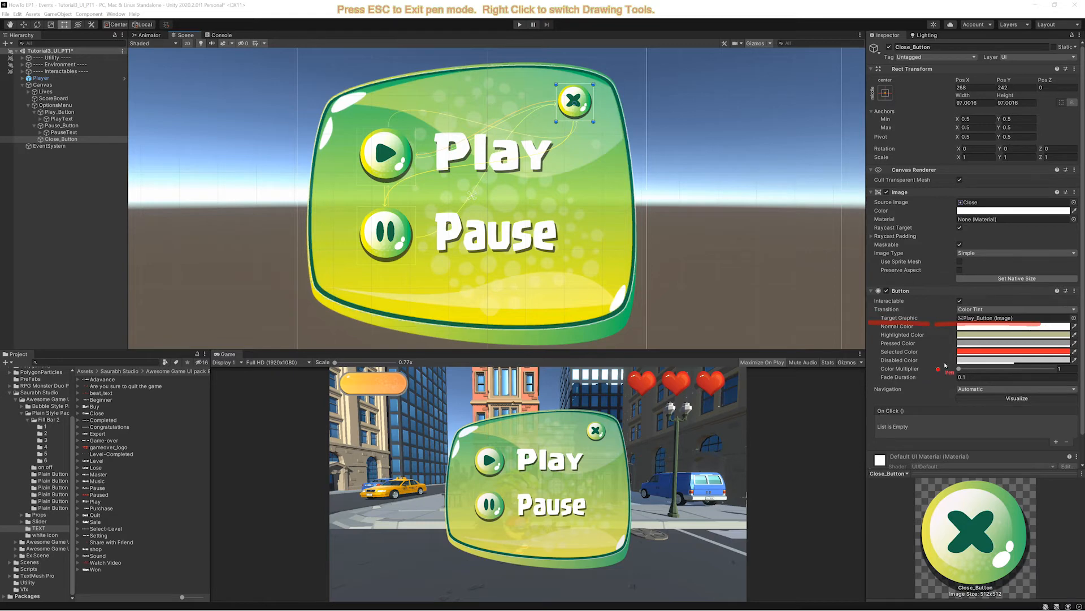
pyautogui.press('Escape')
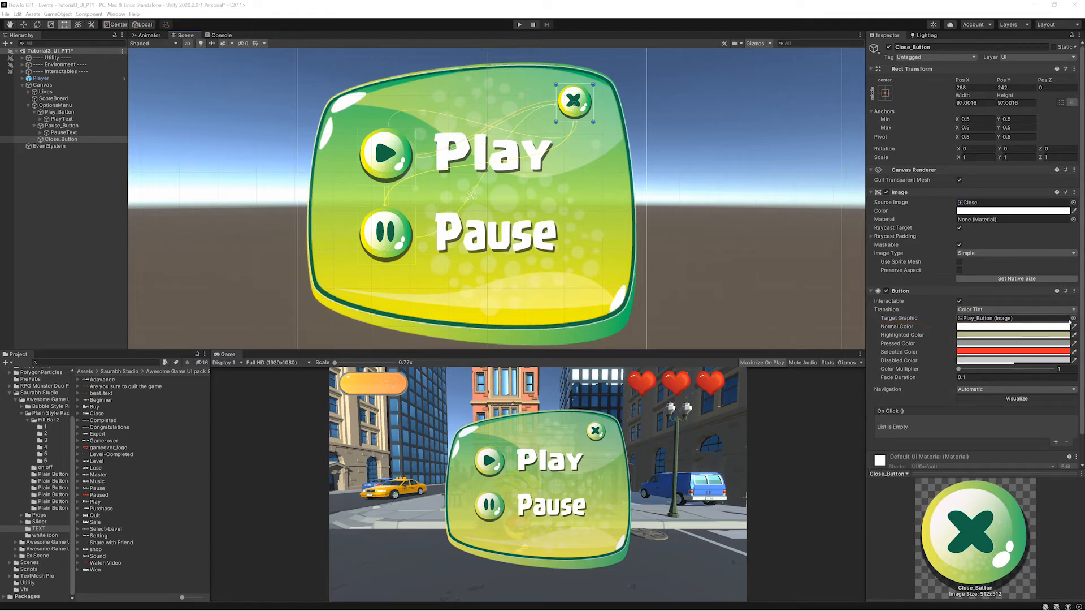
pyautogui.click(1074, 319)
pyautogui.click(786, 250)
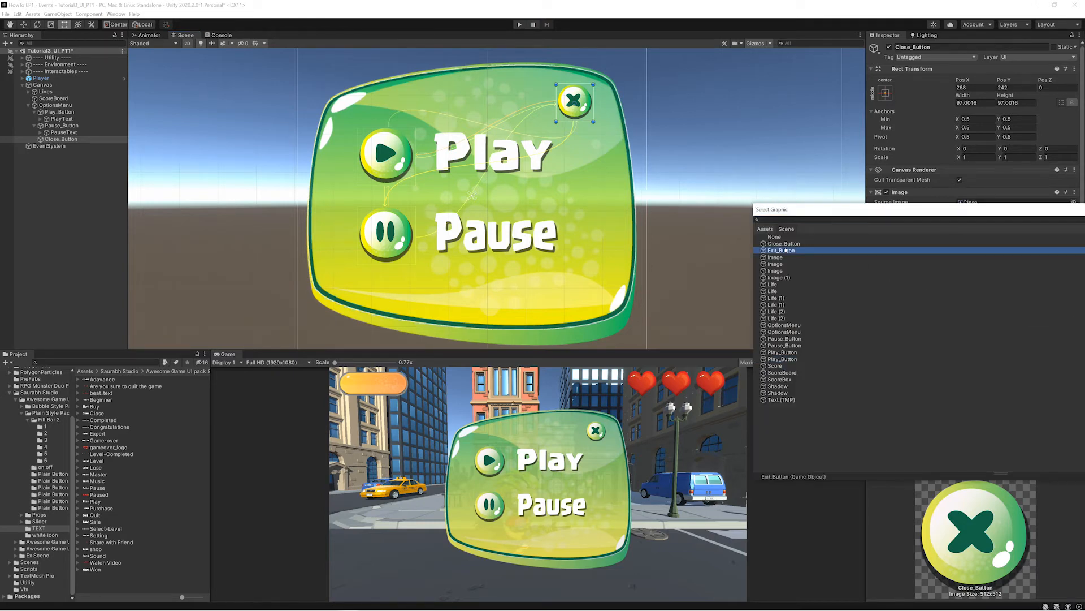
pyautogui.click(786, 250)
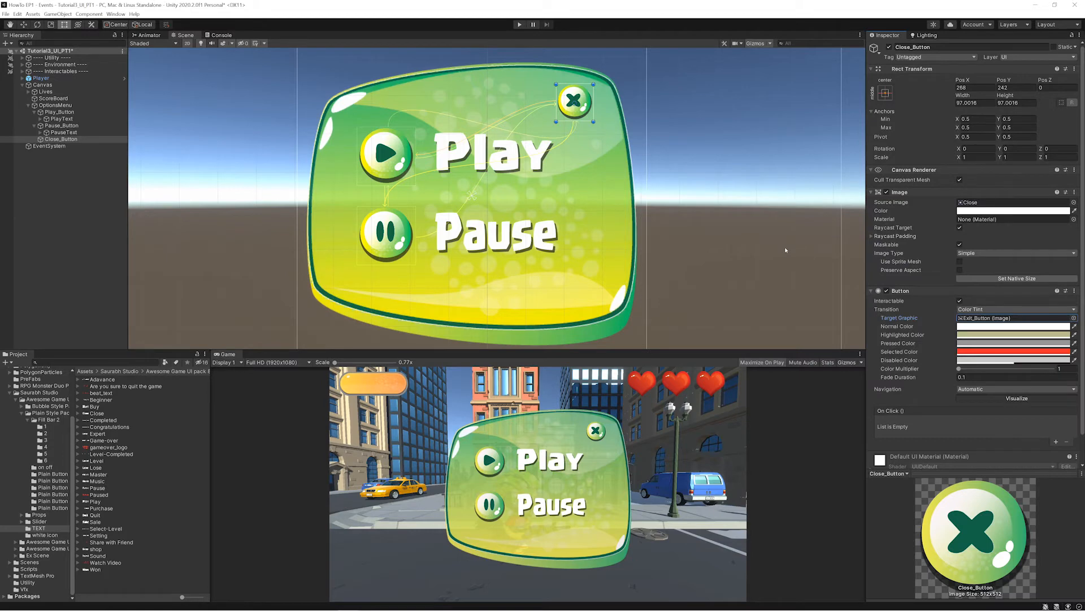
# - Set the target graphic of Pause_Button's Button component to the Pause_Button image
pyautogui.click(400, 245)
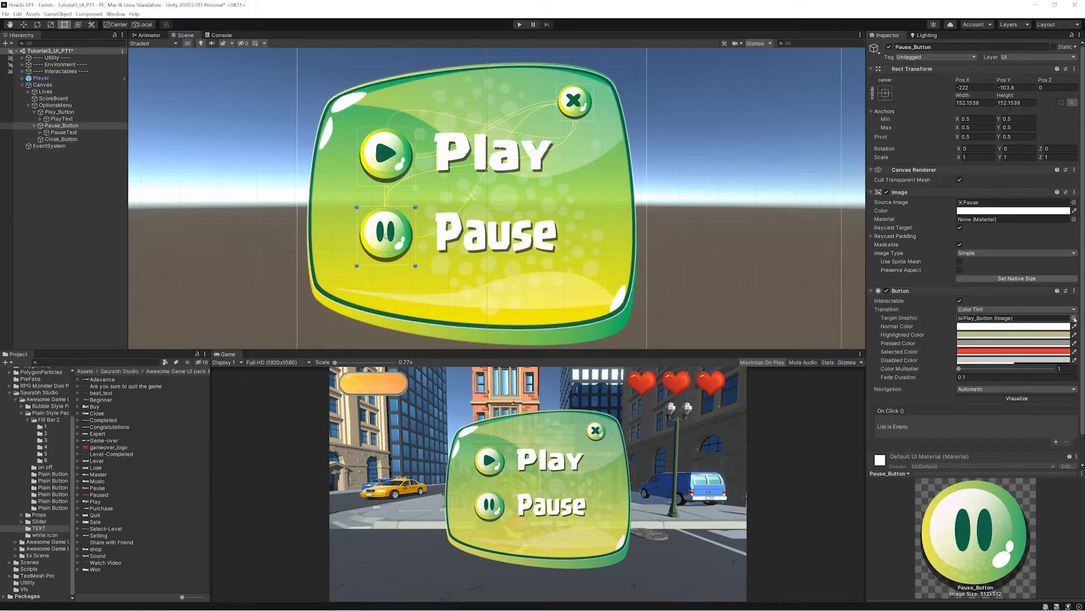
pyautogui.click(1074, 319)
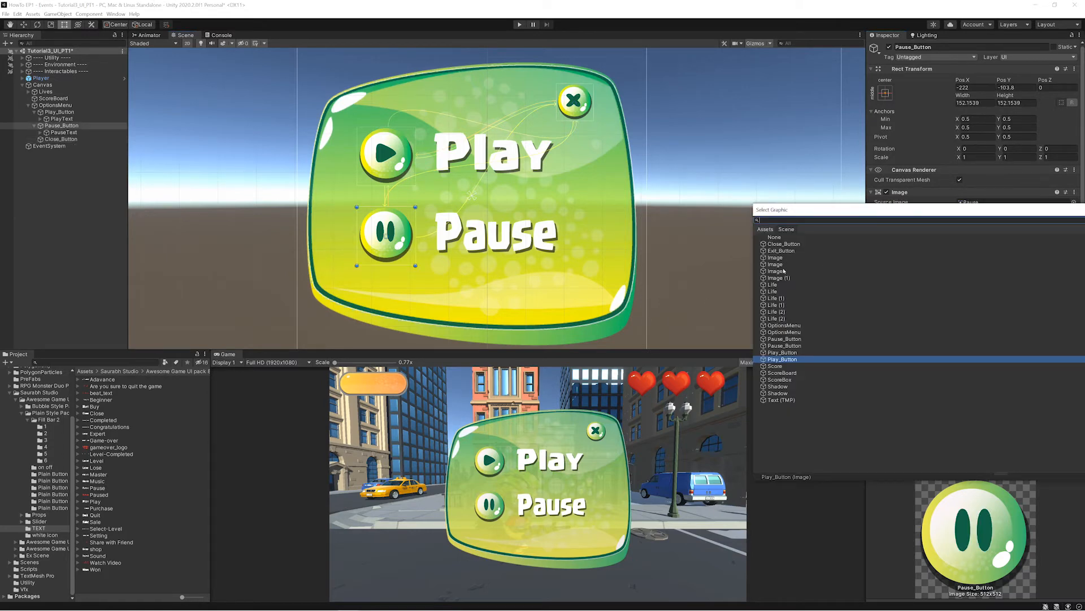
pyautogui.doubleClick(781, 340)
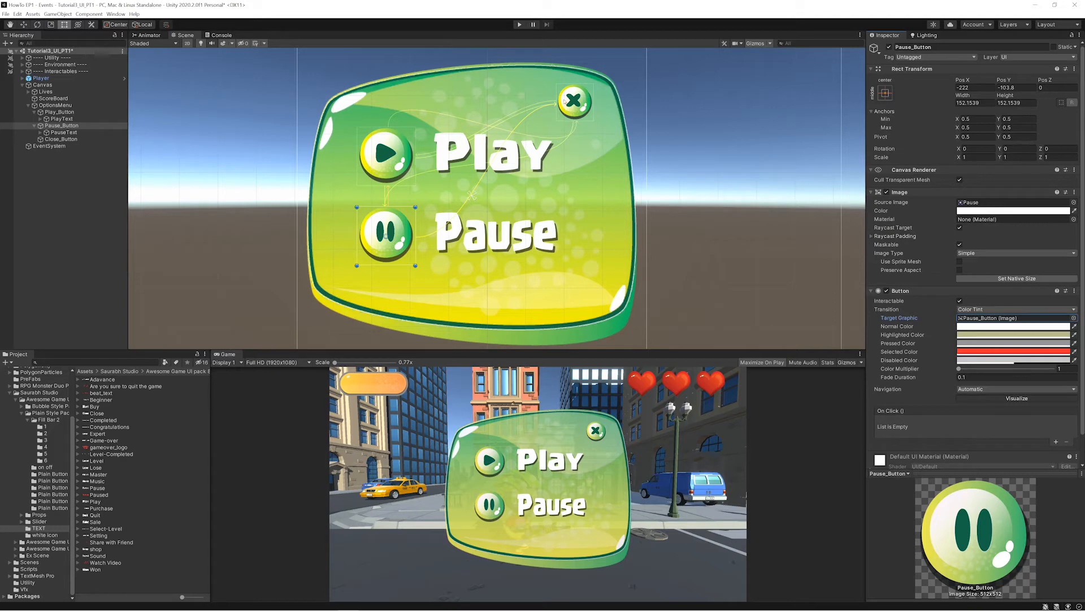
# - Run the scene briefly in play mode and check the target graphics of Close_Button and Pause_Button
pyautogui.click(519, 24)
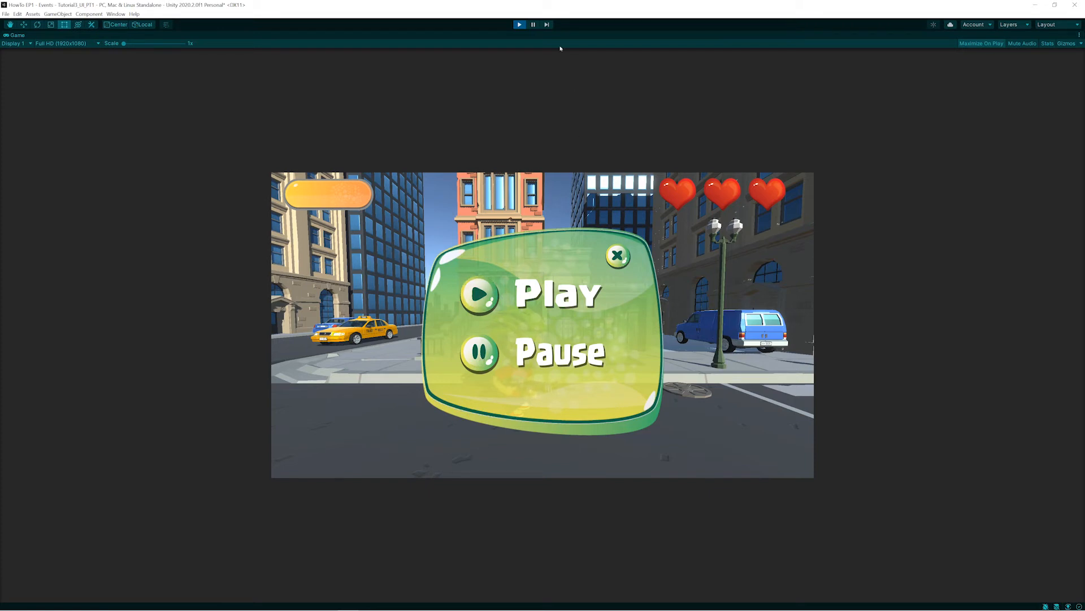
pyautogui.click(519, 24)
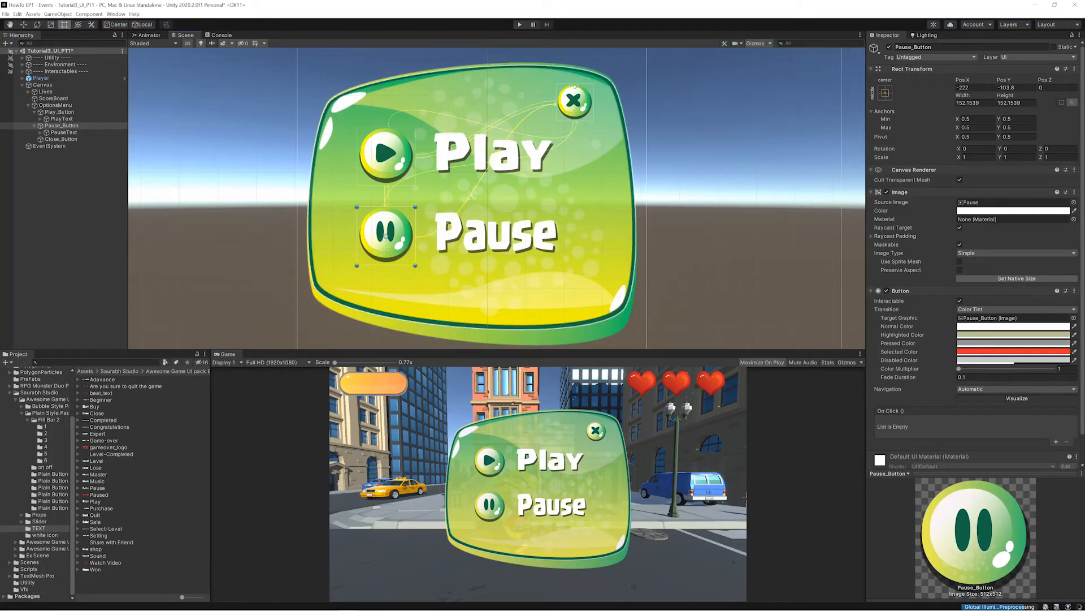
pyautogui.click(574, 102)
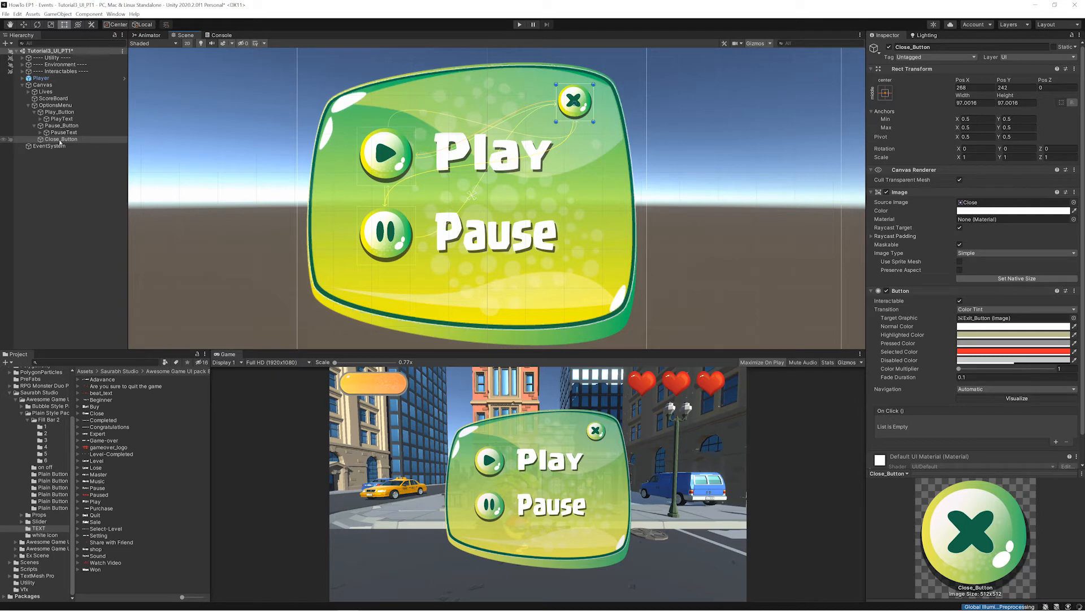
pyautogui.click(976, 319)
pyautogui.click(47, 126)
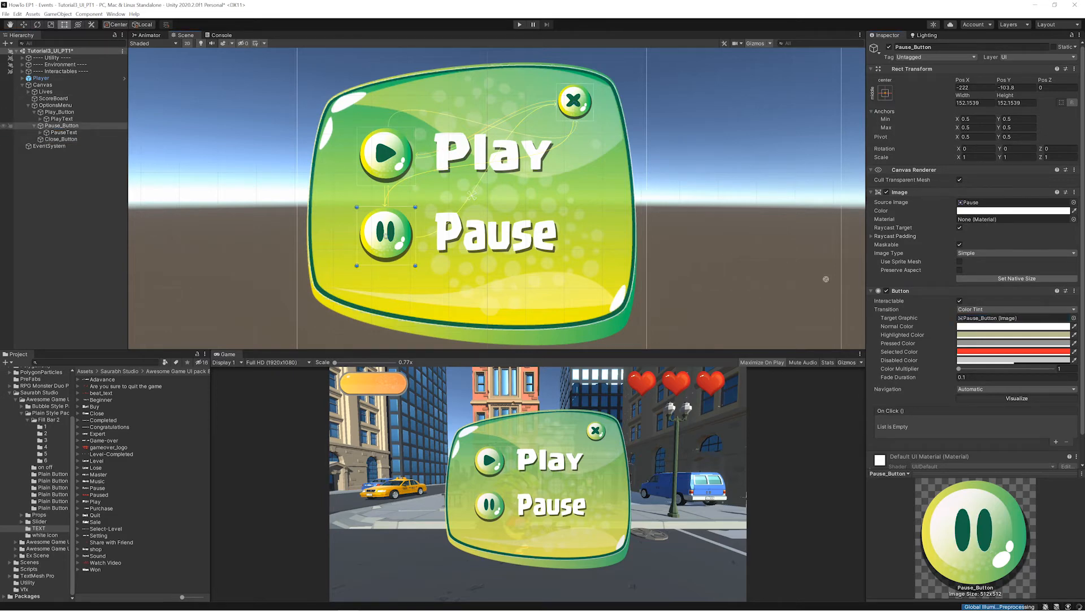
# - Test the color tint response of the play and pause buttons in play mode, ending the test in edit mode
pyautogui.click(519, 25)
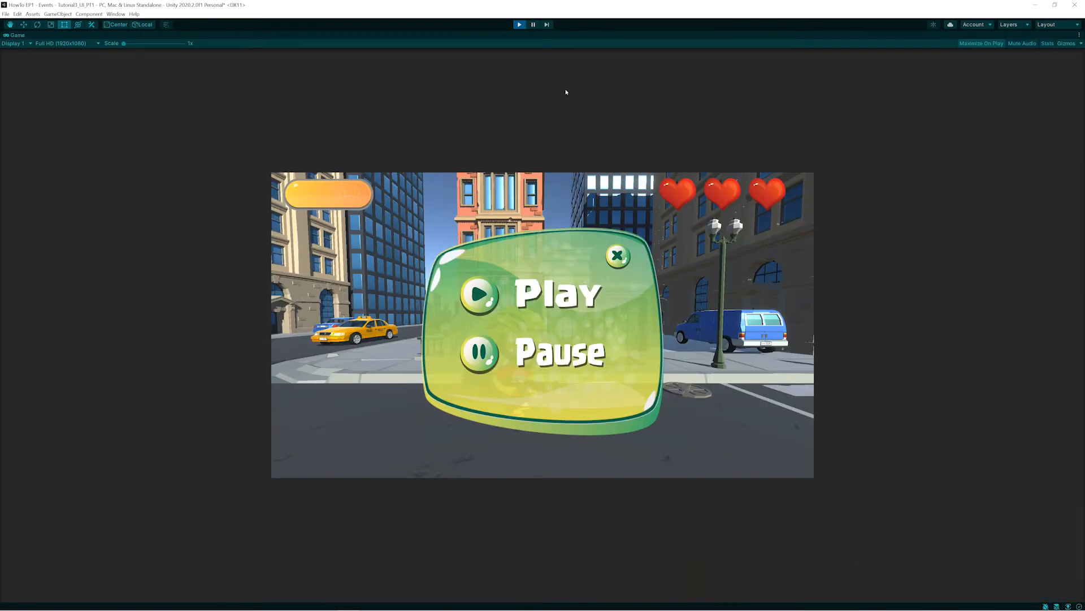
pyautogui.click(486, 289)
pyautogui.click(485, 359)
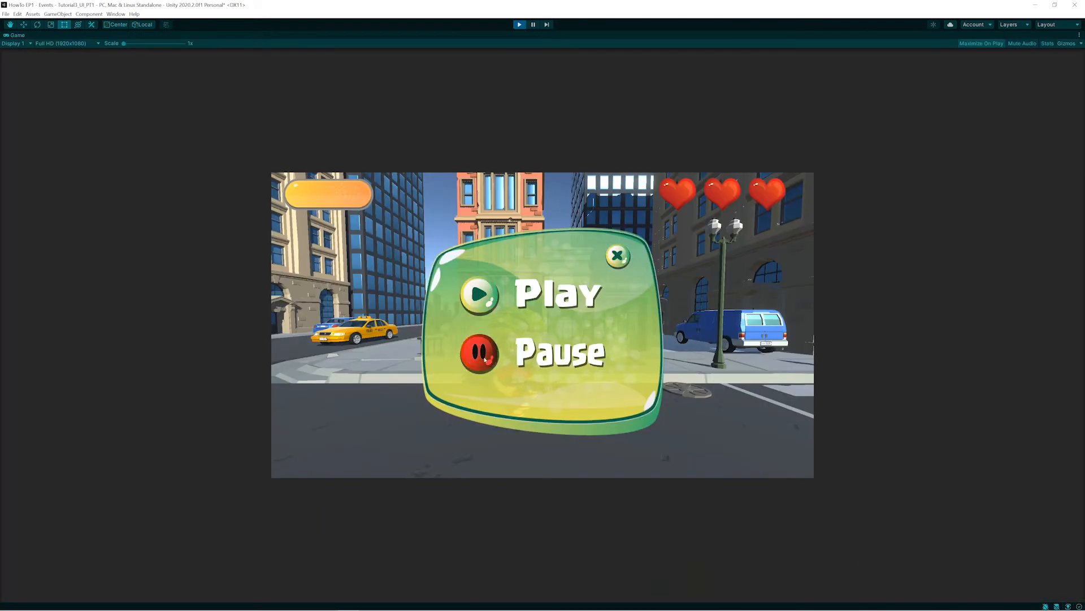
pyautogui.click(519, 25)
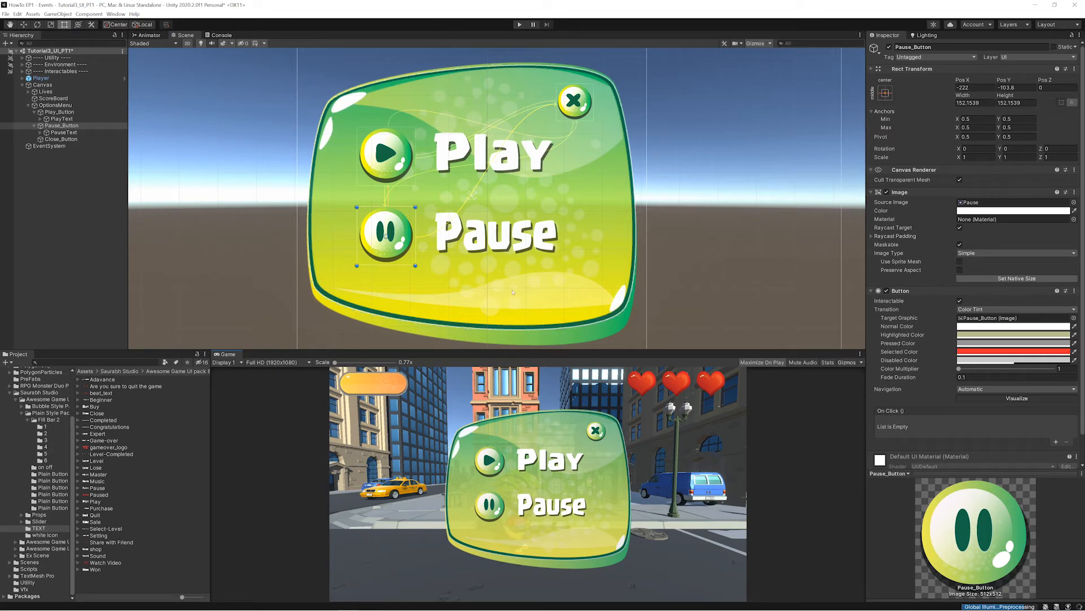
# - Disable the Image component of OptionsMenu and select Play_Button
pyautogui.click(449, 161)
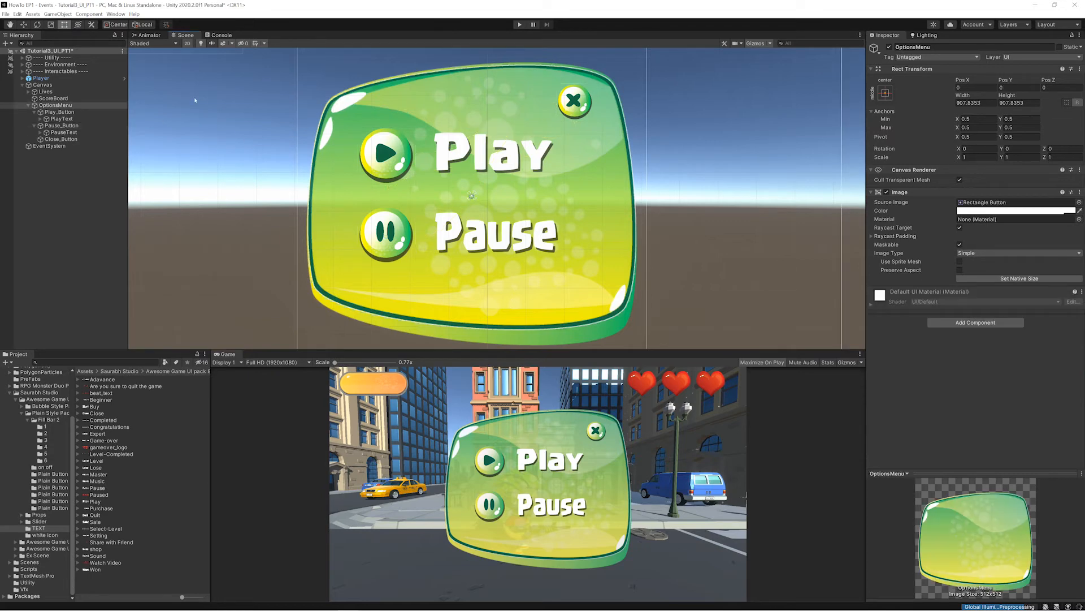
pyautogui.click(887, 192)
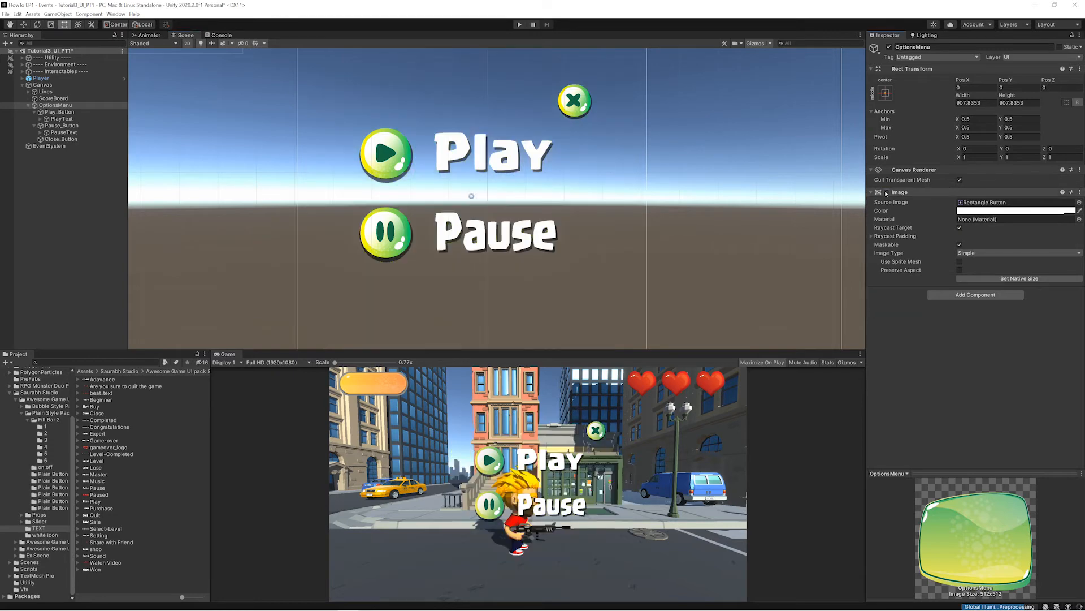
pyautogui.click(57, 112)
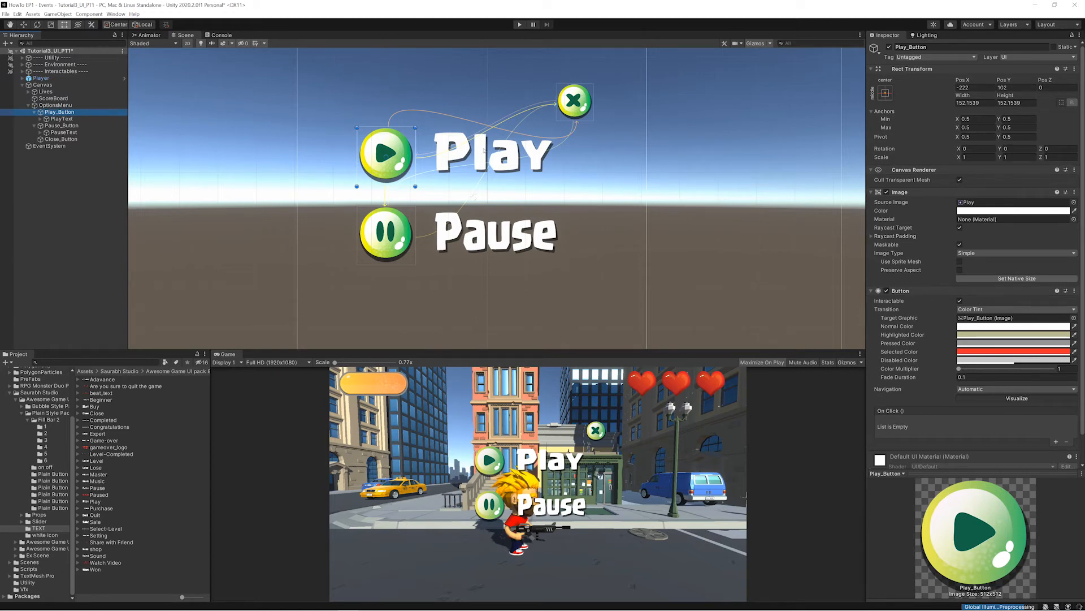
# - Test the play and pause buttons in play mode with the options menu background disabled
pyautogui.click(518, 25)
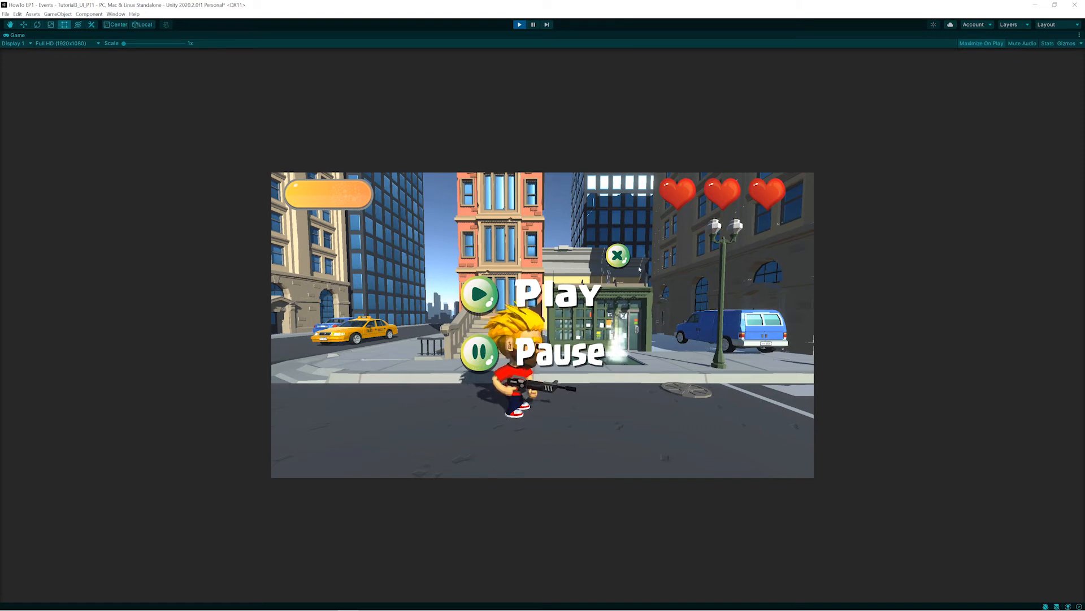
pyautogui.click(495, 294)
pyautogui.click(479, 352)
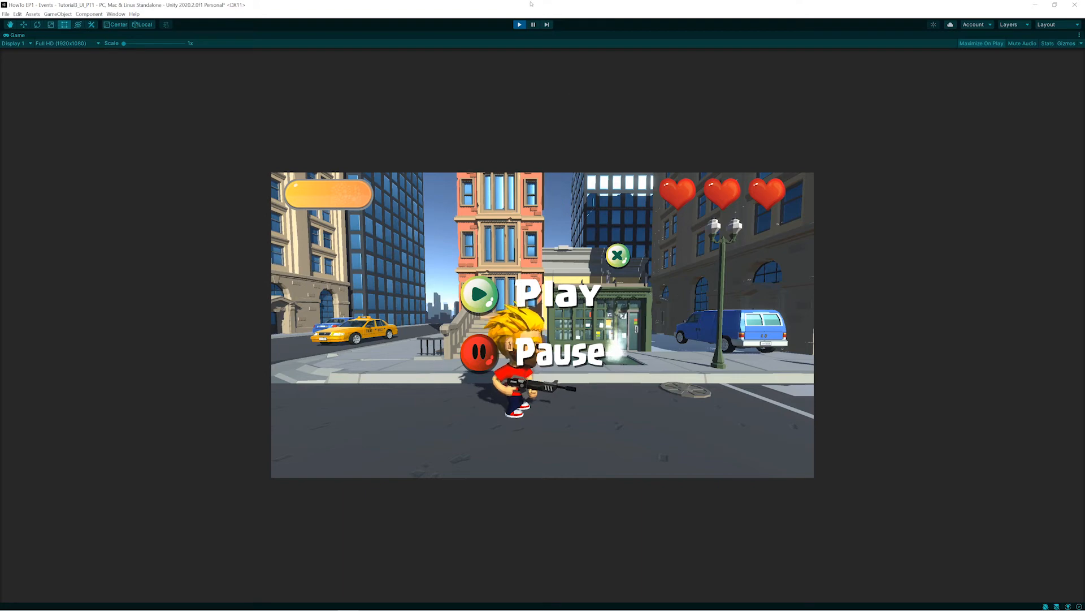
pyautogui.click(519, 25)
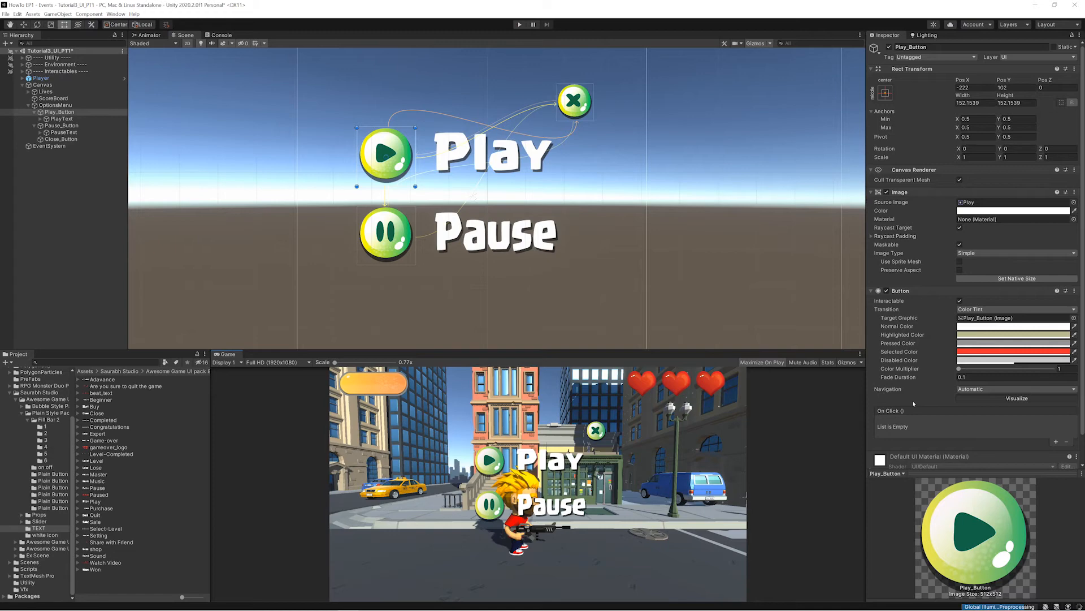
pyautogui.hotkey('ctrl', '2')
pyautogui.moveTo(936, 399); pyautogui.dragTo(1066, 398)
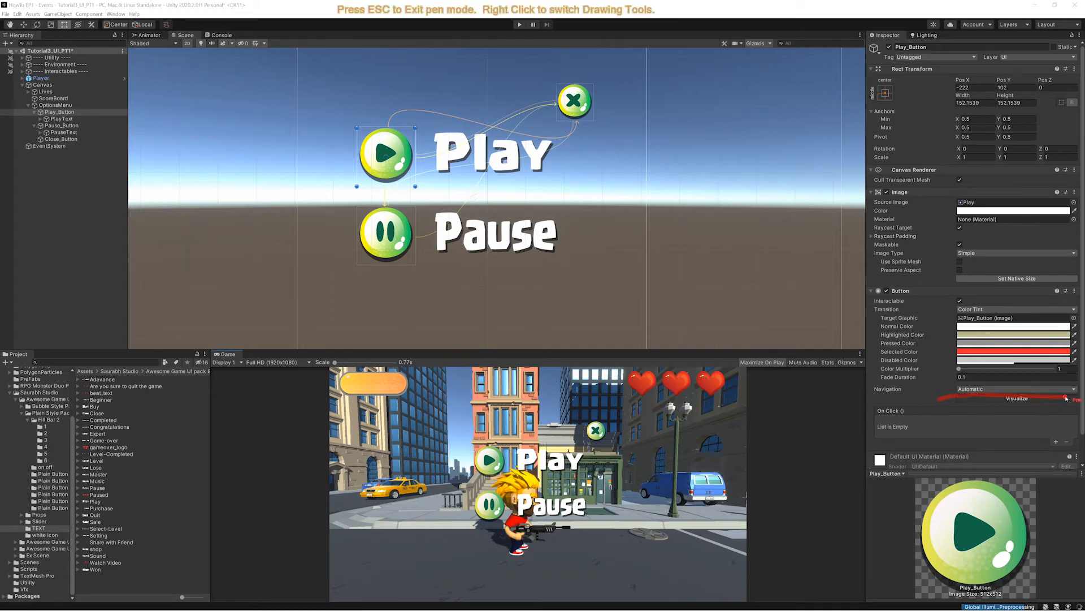
pyautogui.press('Escape')
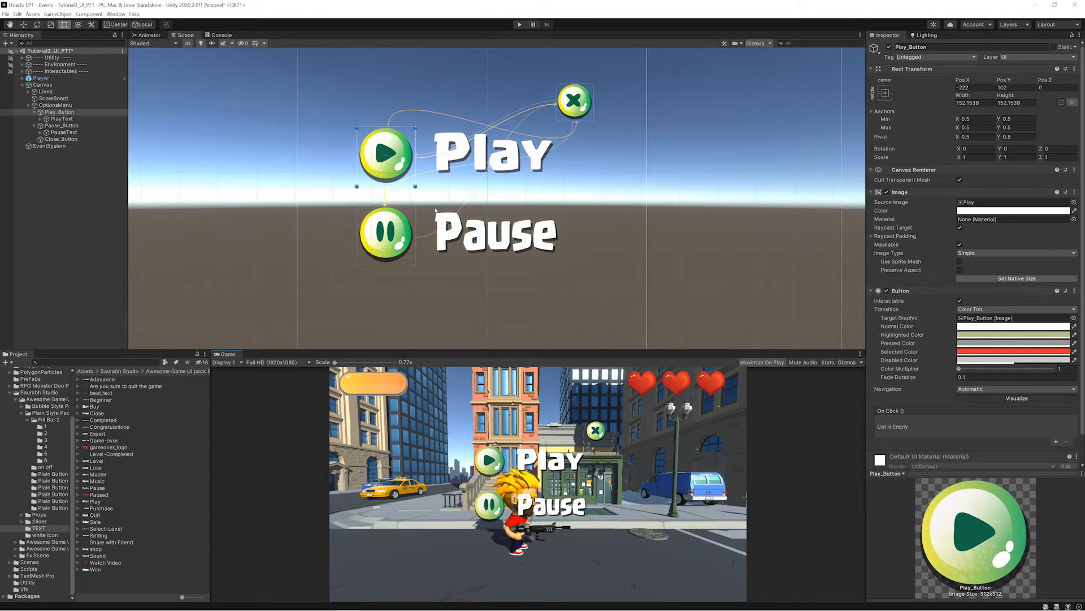
# - Set the Button navigation of Play_Button, Pause_Button and Close_Button together to Explicit
pyautogui.keyDown('shift'); pyautogui.click(411, 228); pyautogui.keyUp('shift')
pyautogui.keyDown('shift'); pyautogui.click(569, 112); pyautogui.keyUp('shift')
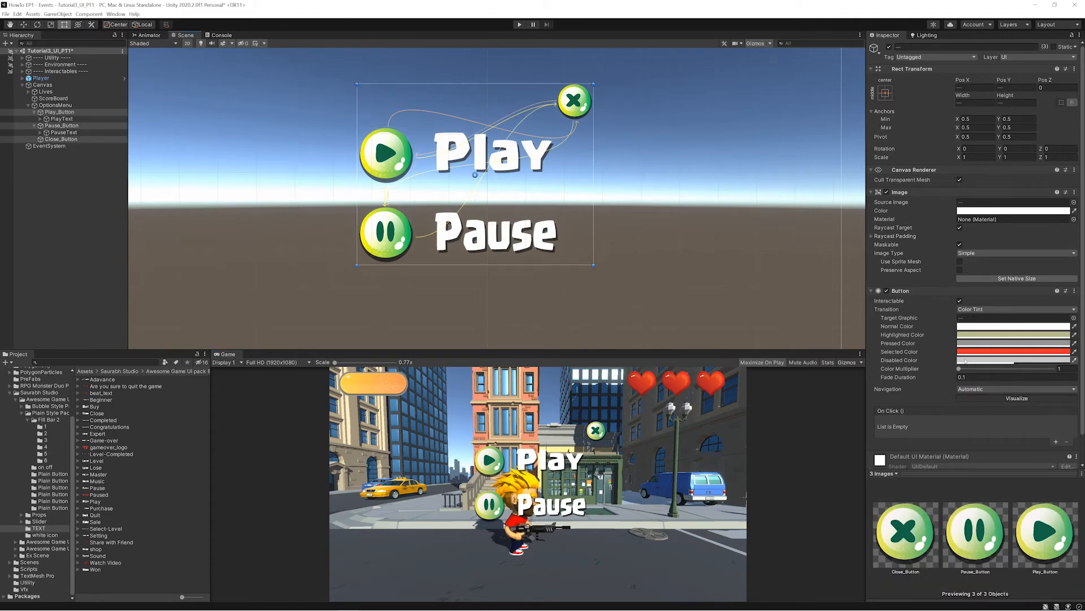
pyautogui.click(1073, 389)
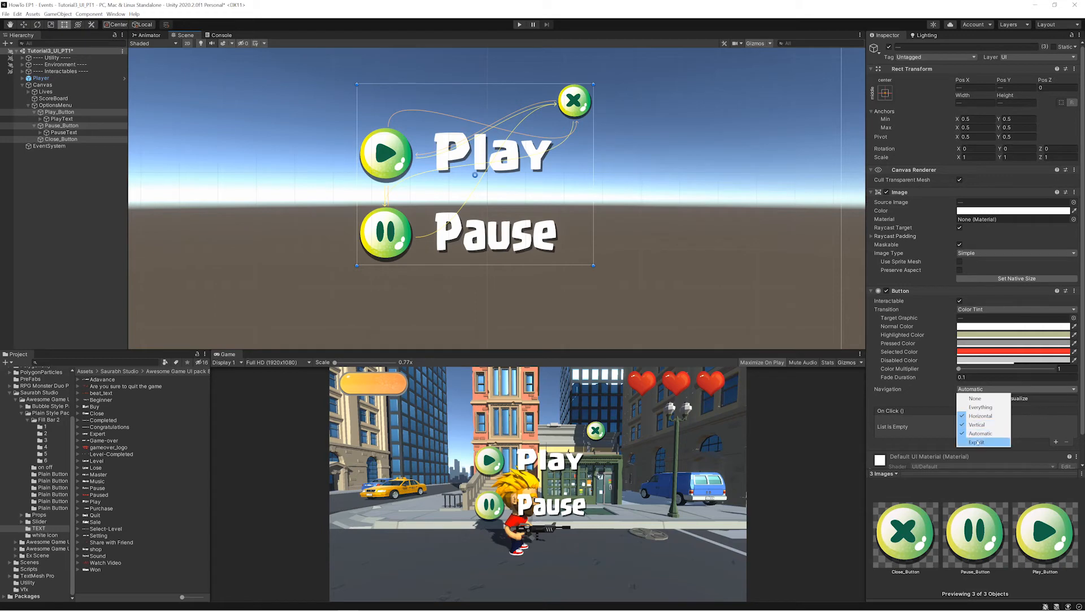
pyautogui.click(976, 442)
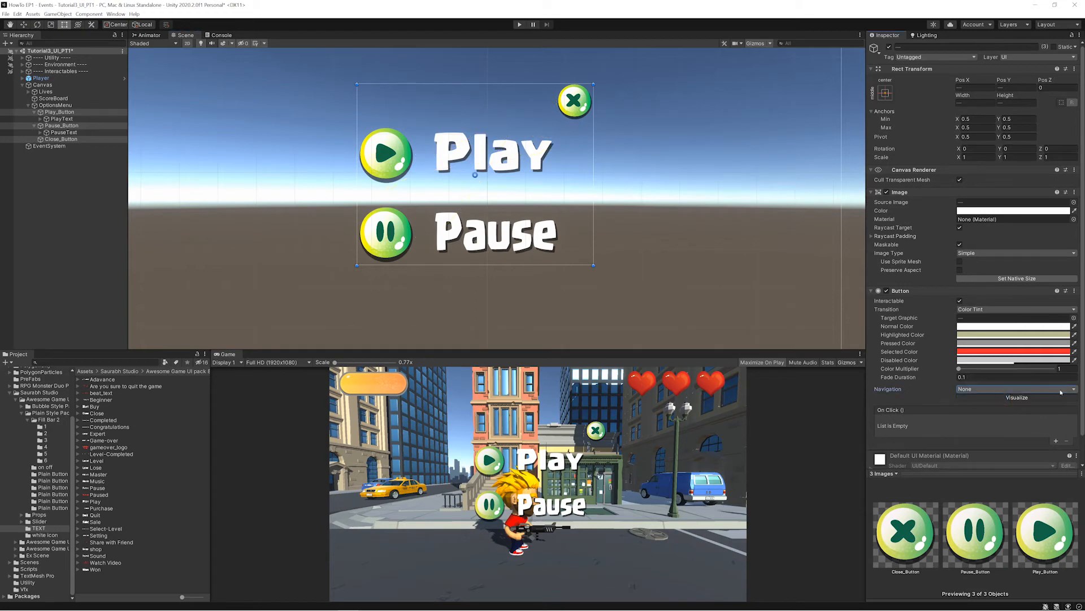
pyautogui.click(976, 442)
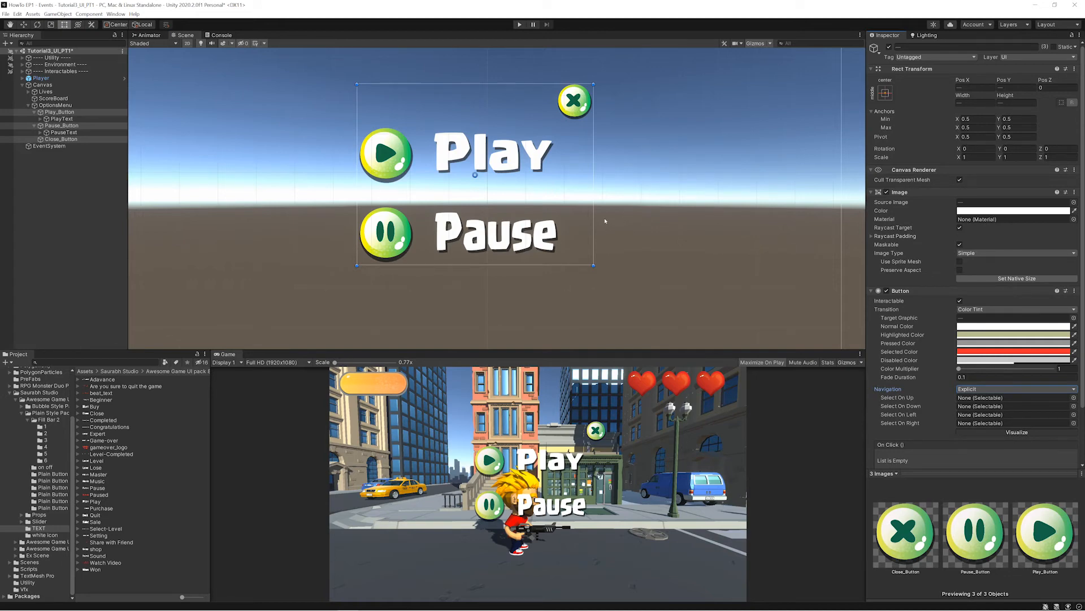
pyautogui.click(660, 222)
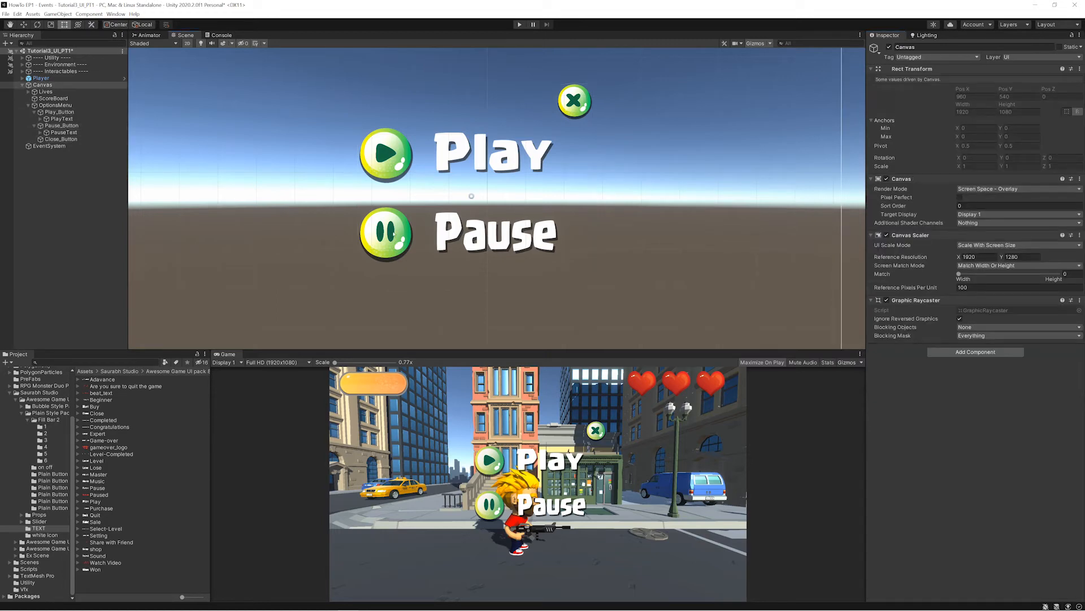
# - Assign Close_Button to Select On Up and Pause_Button to Select On Down in Play_Button's explicit navigation
pyautogui.click(383, 160)
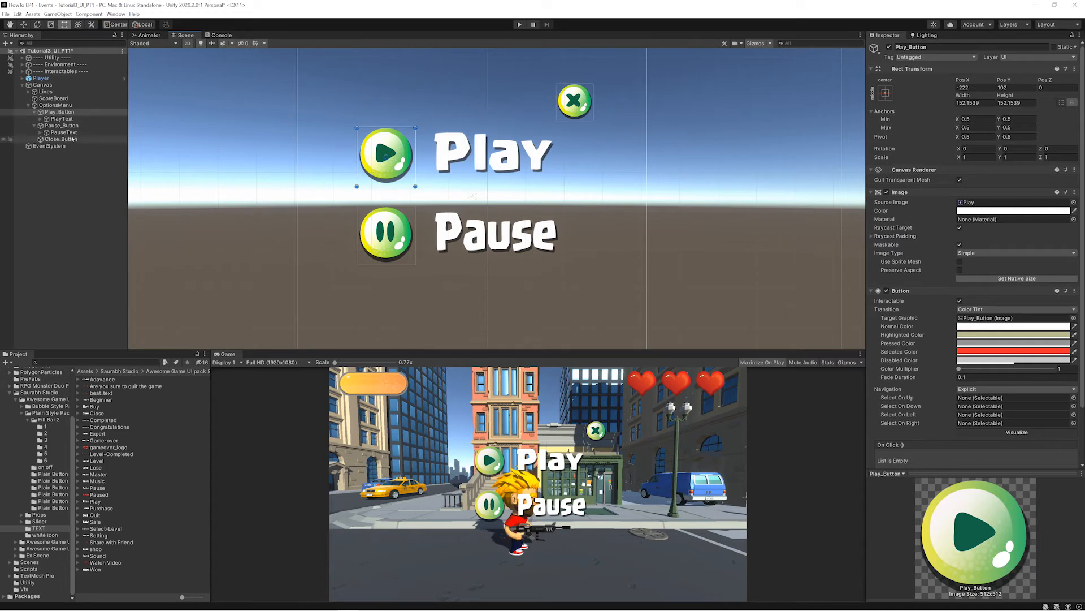
pyautogui.moveTo(916, 316); pyautogui.dragTo(970, 399)
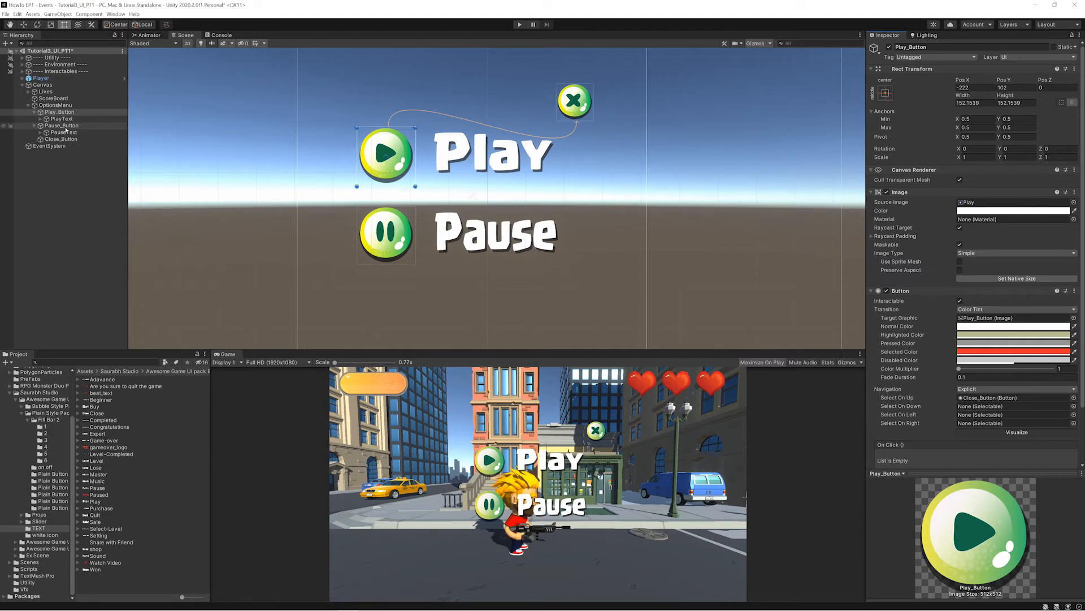
pyautogui.click(966, 408)
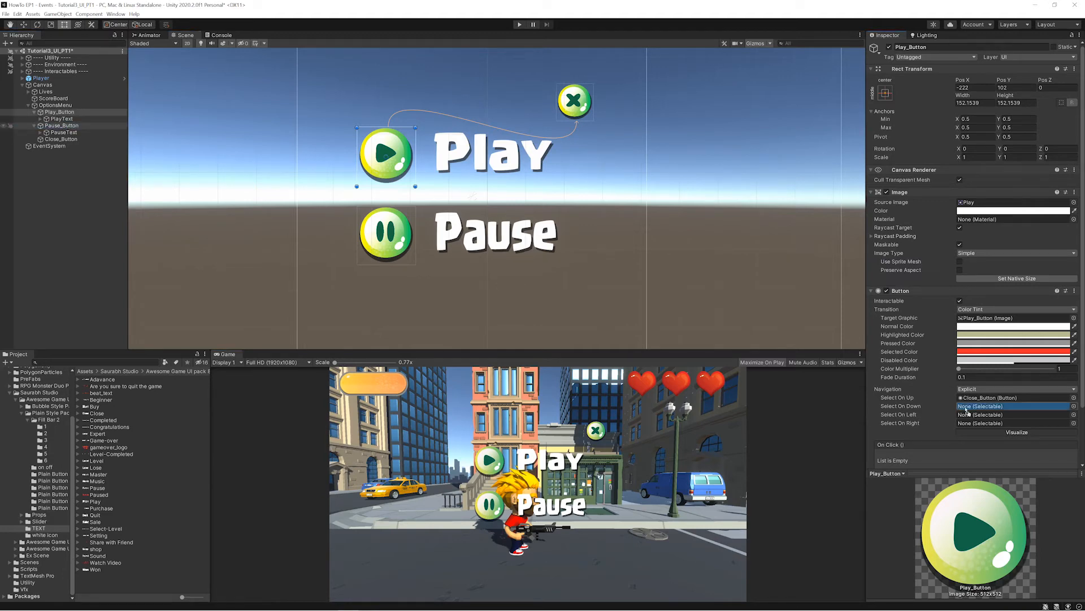
pyautogui.moveTo(967, 411); pyautogui.dragTo(967, 408)
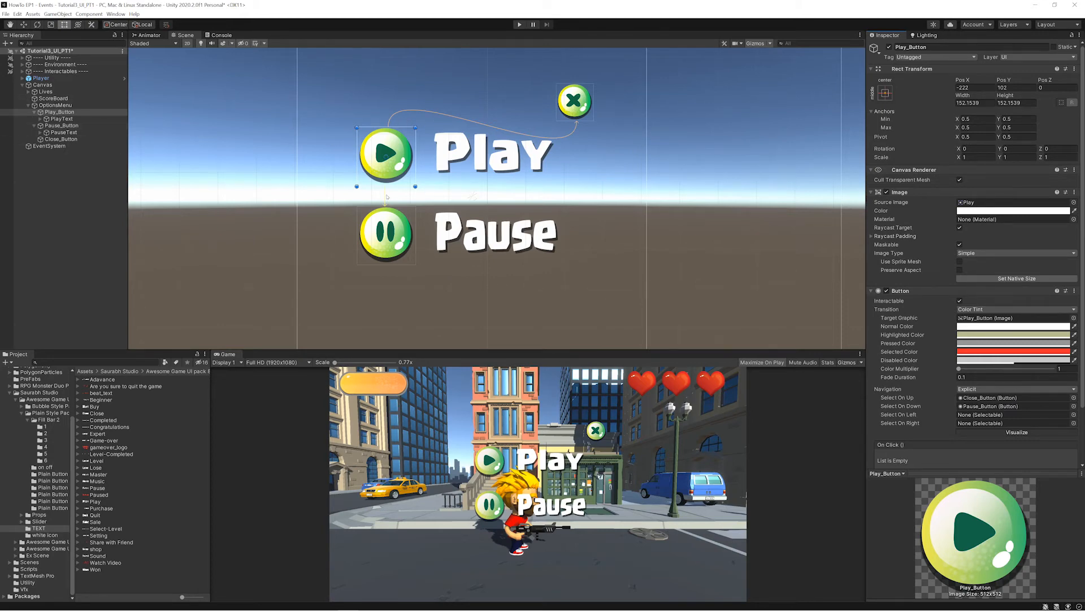
# - Toggle the navigation flow visualization for Play_Button off and on to examine its links in the scene
pyautogui.moveTo(448, 201); pyautogui.dragTo(443, 296, button='middle')
pyautogui.scroll(-8, 443, 296)
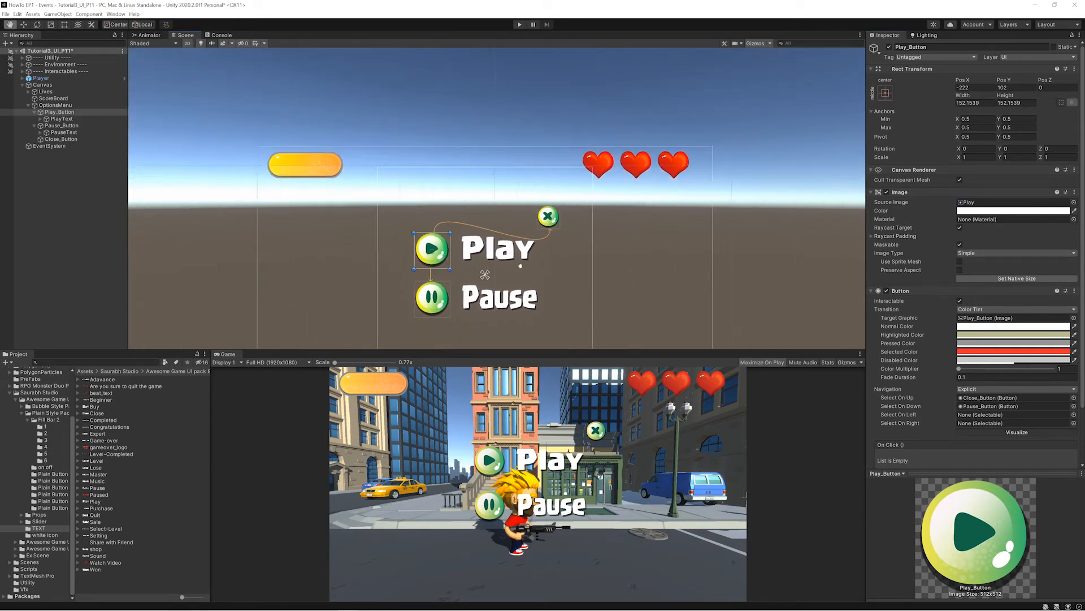
pyautogui.press('t')
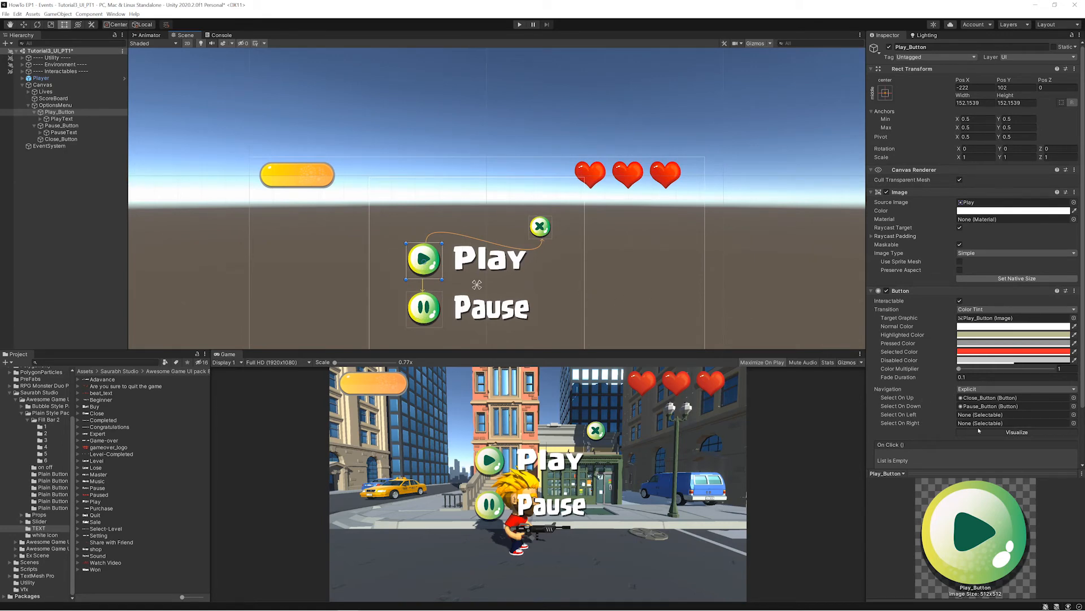
pyautogui.click(1012, 433)
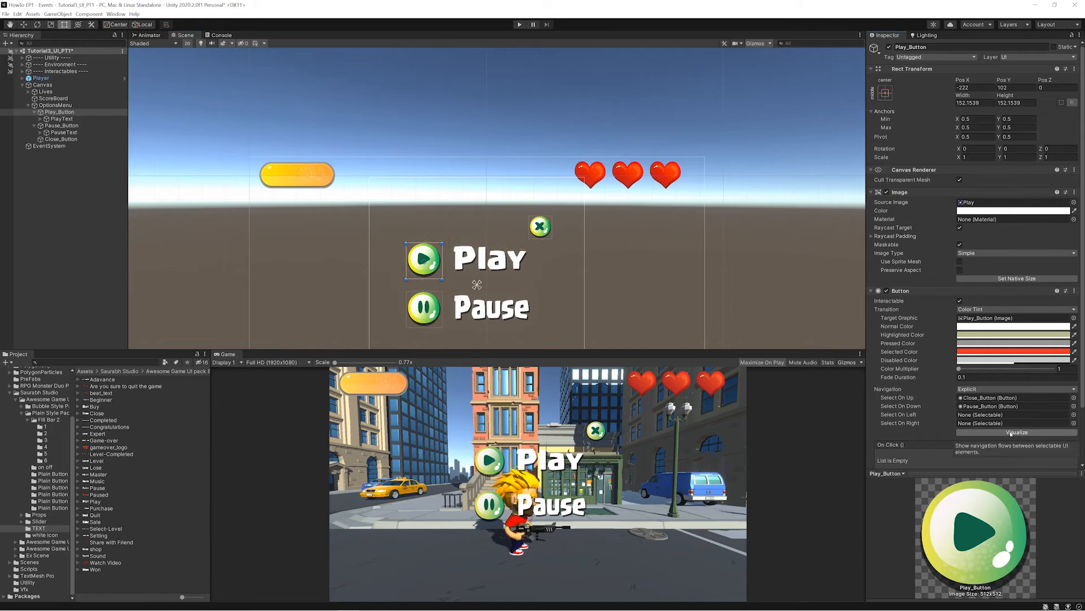
pyautogui.click(1011, 433)
pyautogui.click(1011, 433)
pyautogui.click(1012, 433)
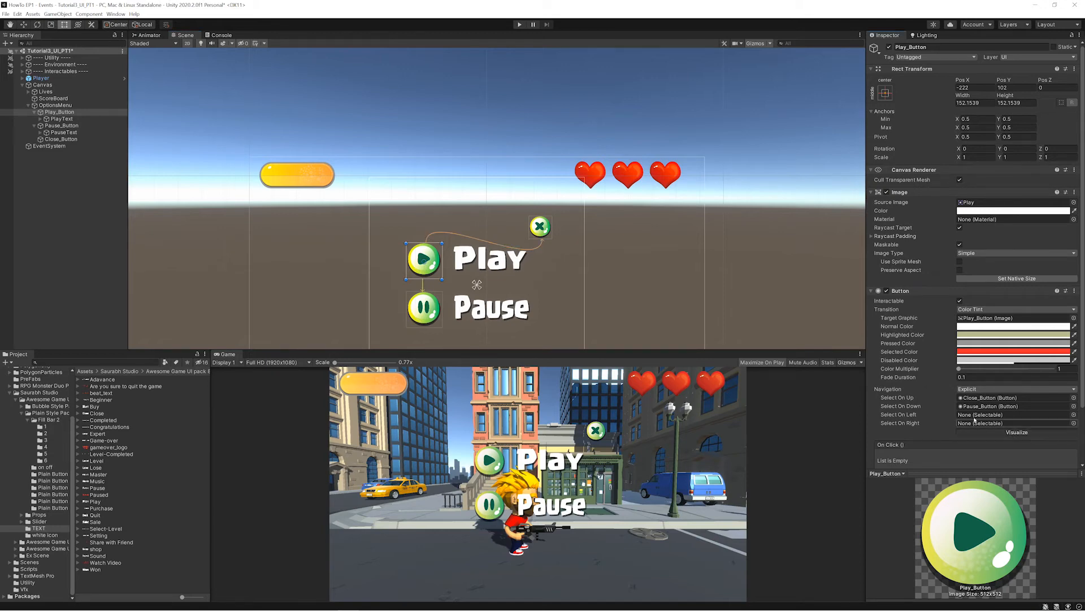
# - Assign Play_Button to Pause_Button's Select On Up and to Close_Button's Select On Down
pyautogui.click(421, 308)
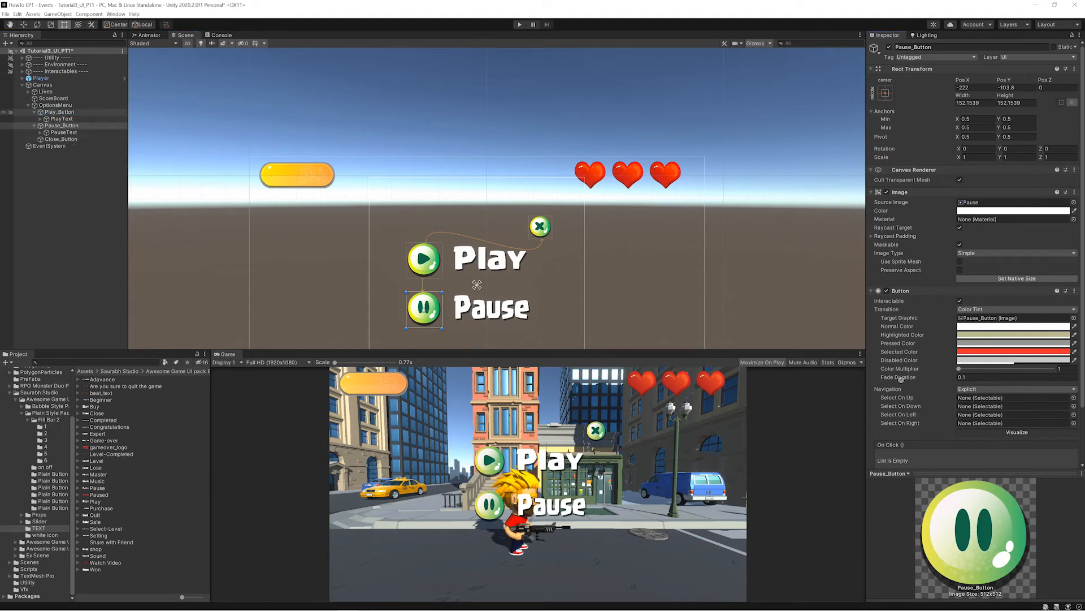
pyautogui.moveTo(963, 393); pyautogui.dragTo(968, 398)
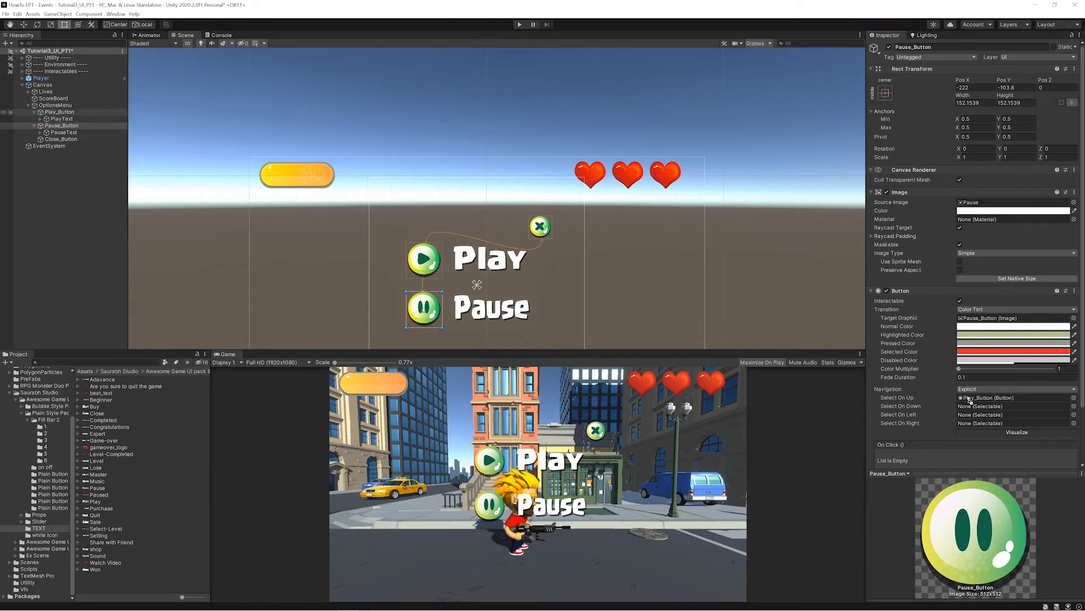
pyautogui.click(538, 227)
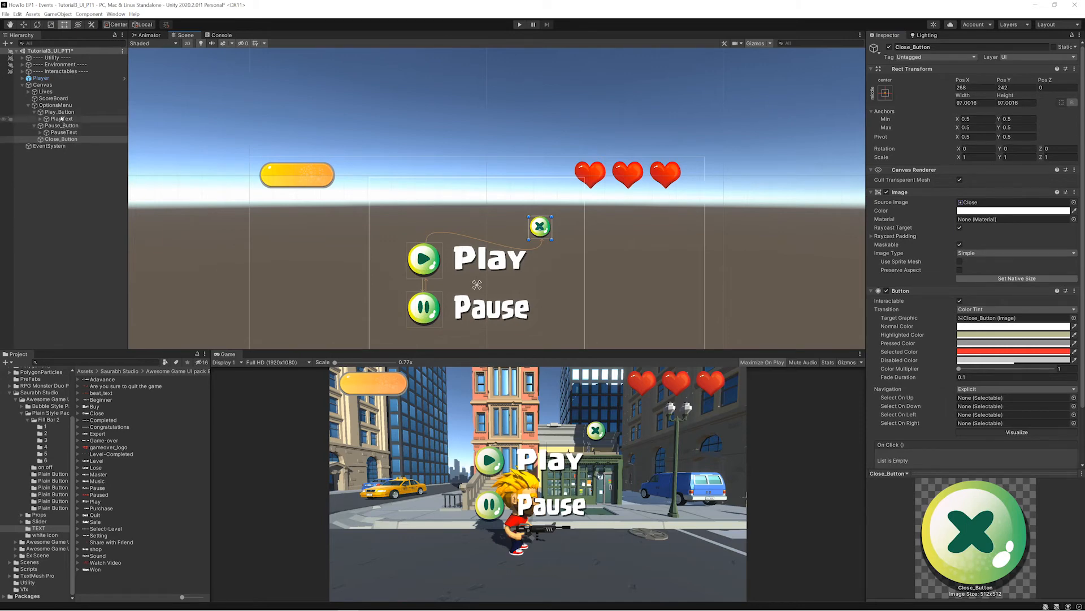
pyautogui.moveTo(60, 114); pyautogui.dragTo(996, 407)
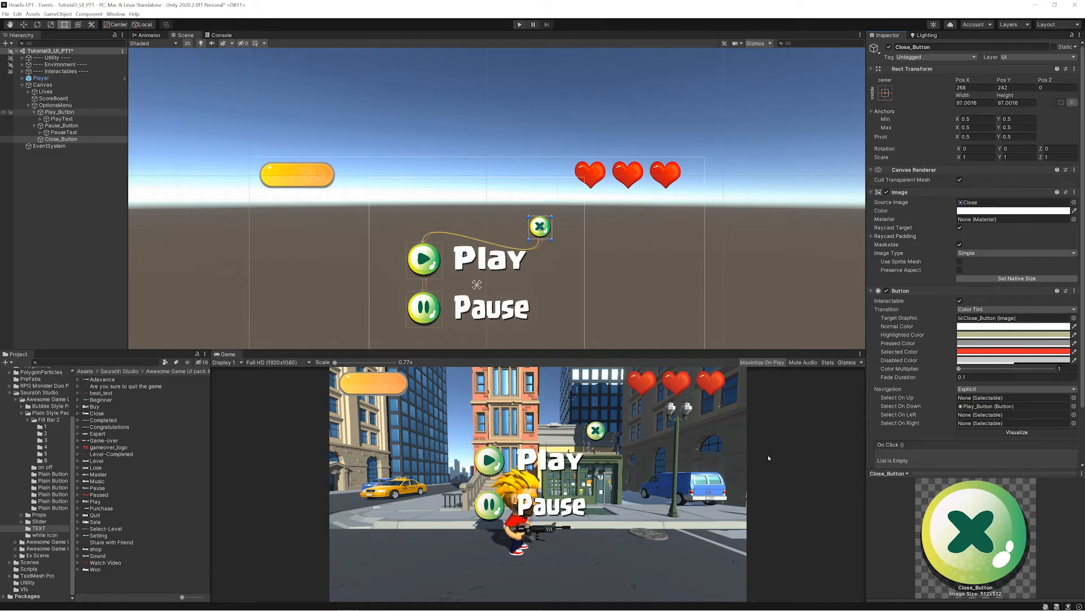
# - Set the Game view resolution to 4K UHD (3840x2160) and bring the whole canvas into view in the scene
pyautogui.click(293, 363)
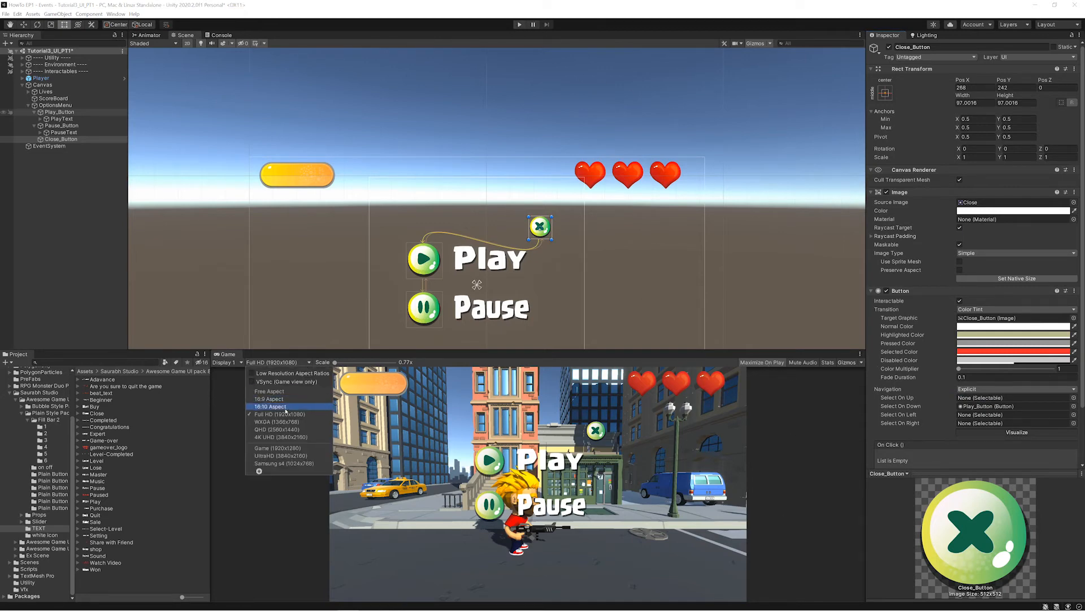
pyautogui.click(290, 437)
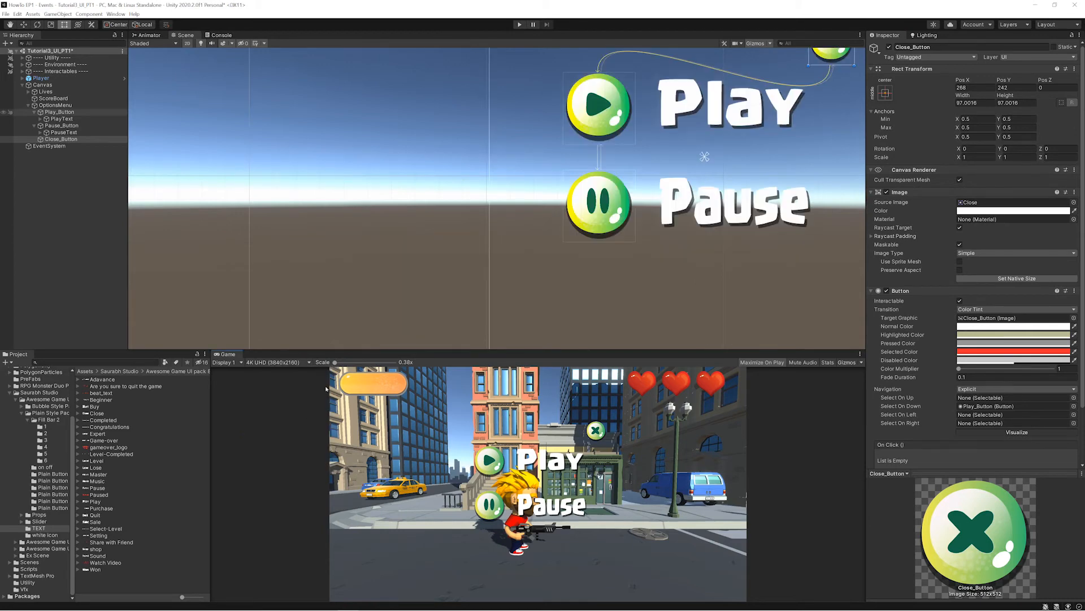
pyautogui.scroll(-9, 750, 189)
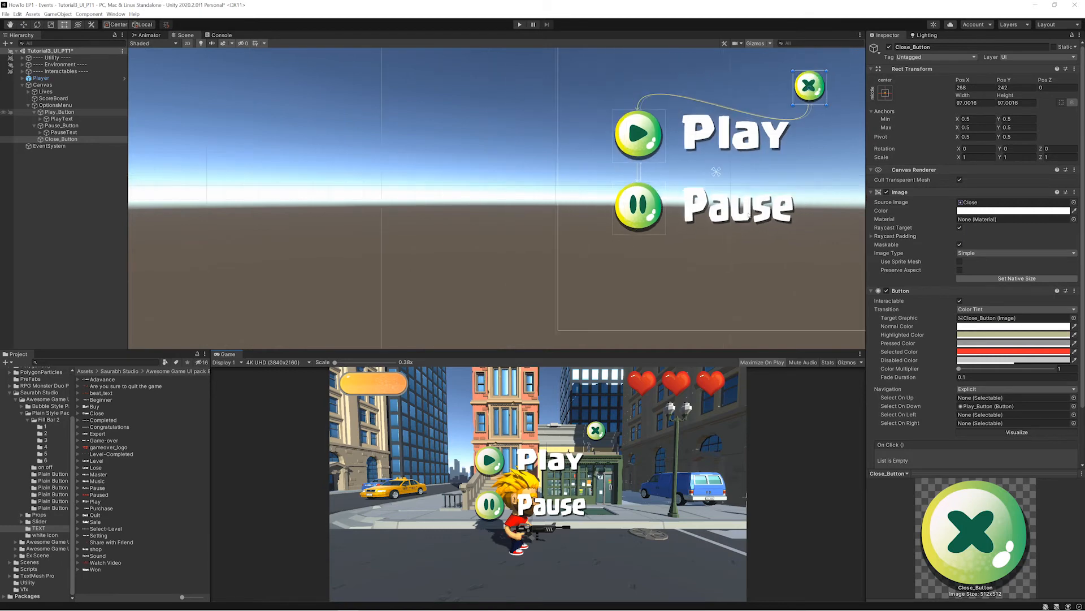
pyautogui.moveTo(754, 179); pyautogui.dragTo(565, 274, button='middle')
# - Run the game to test the selected color on the close, play and pause buttons, and check the initial selection in a second run
pyautogui.click(519, 24)
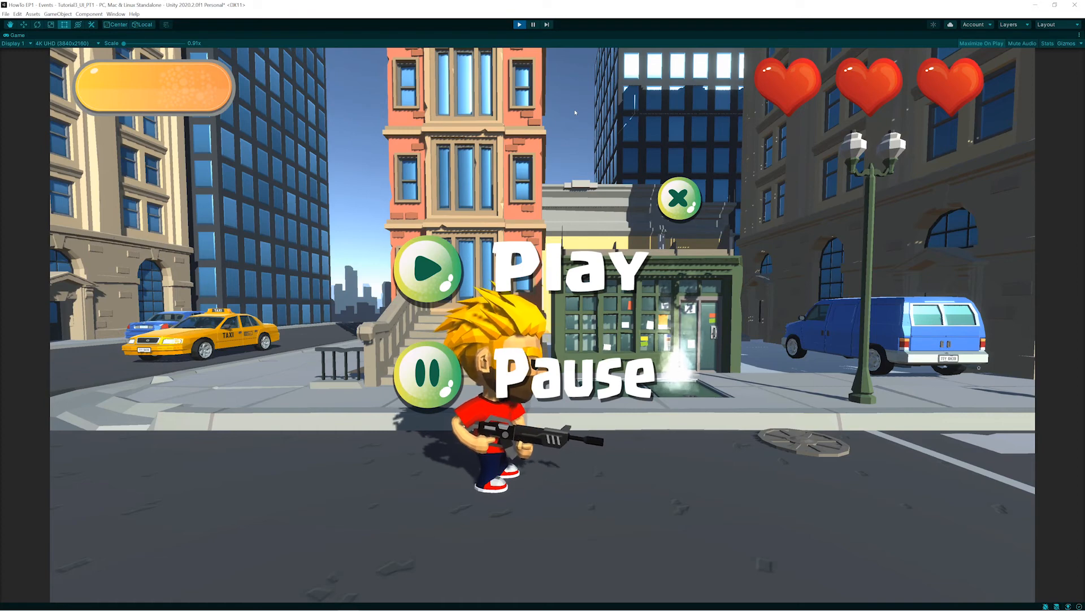
pyautogui.click(680, 199)
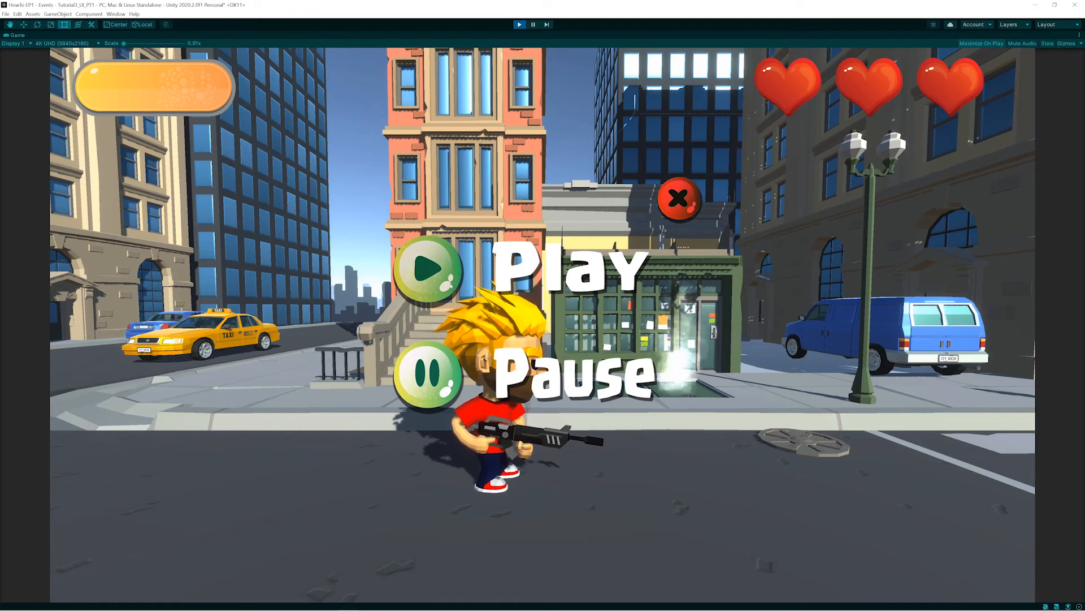
pyautogui.click(428, 269)
pyautogui.click(428, 375)
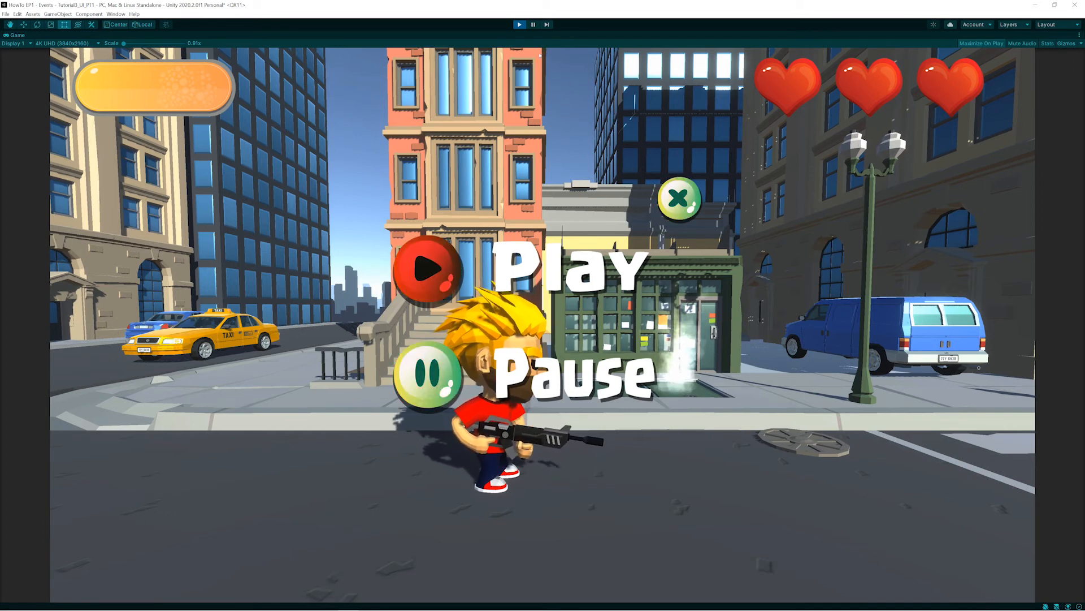
pyautogui.click(519, 24)
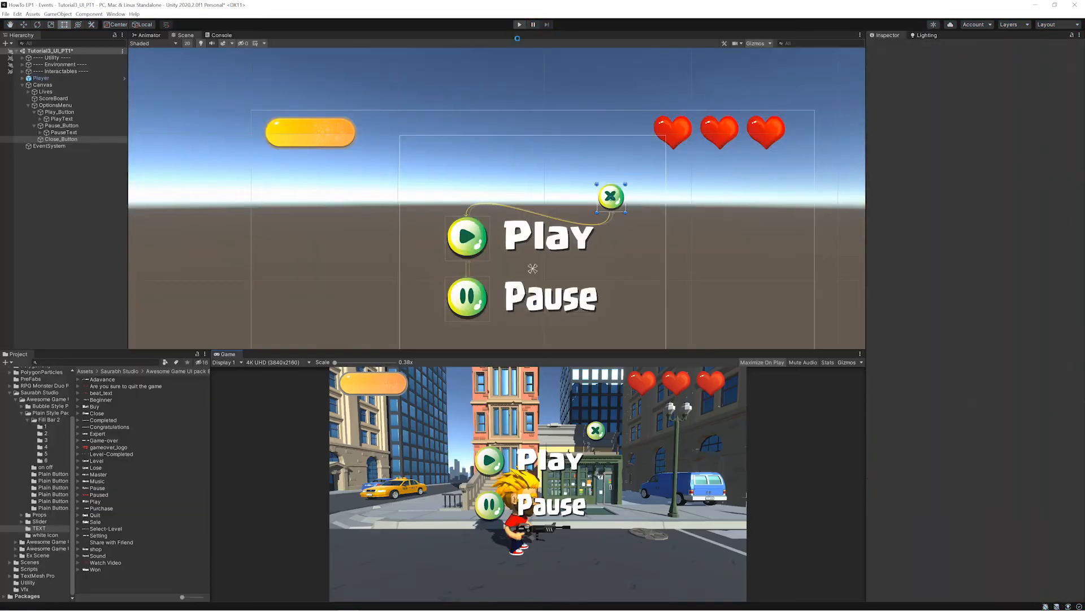
pyautogui.click(519, 24)
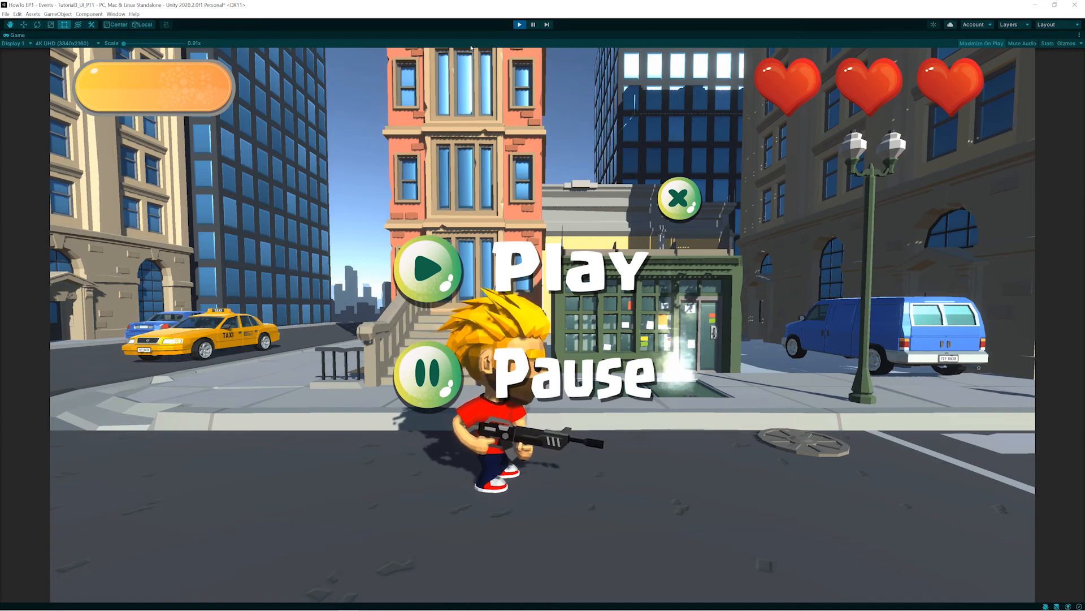
pyautogui.click(519, 24)
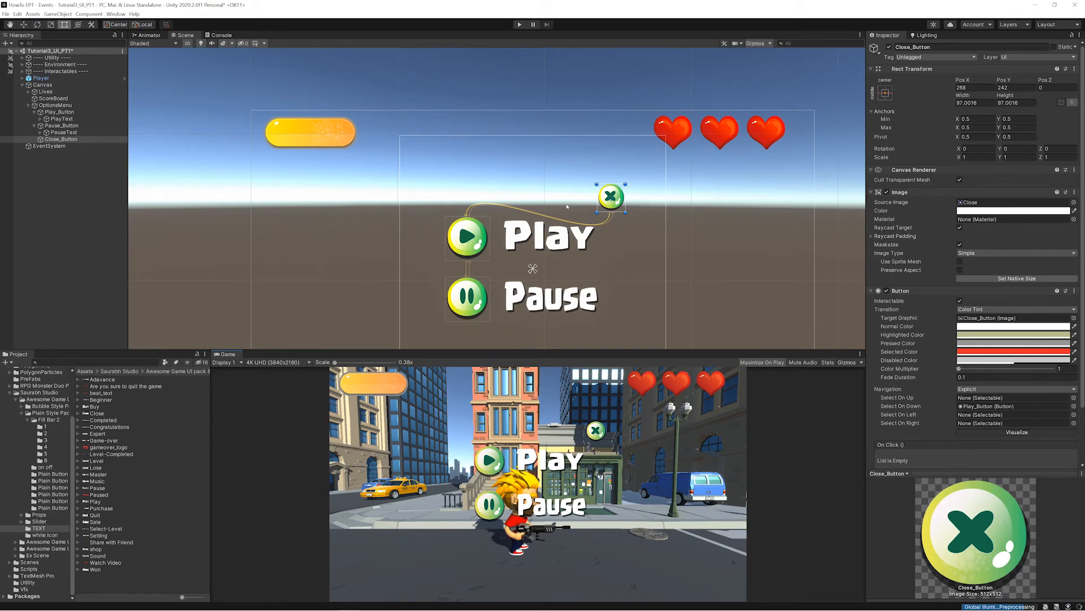
# - Assign Play_Button as the EventSystem's First Selected object and test the button selection in a play session
pyautogui.click(47, 146)
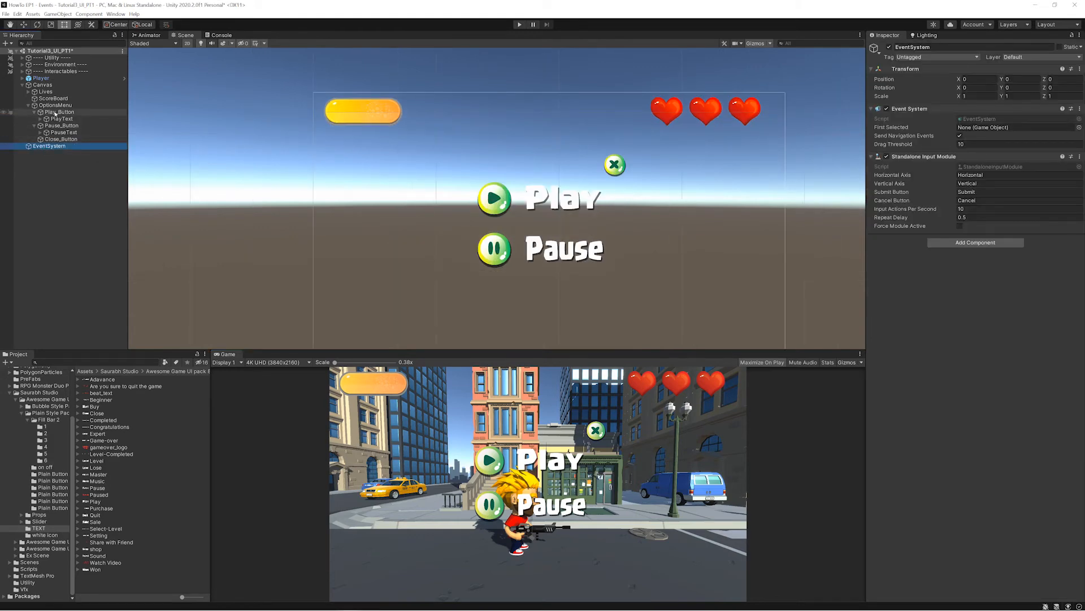
pyautogui.moveTo(55, 113); pyautogui.dragTo(988, 132)
pyautogui.moveTo(988, 132); pyautogui.dragTo(988, 129)
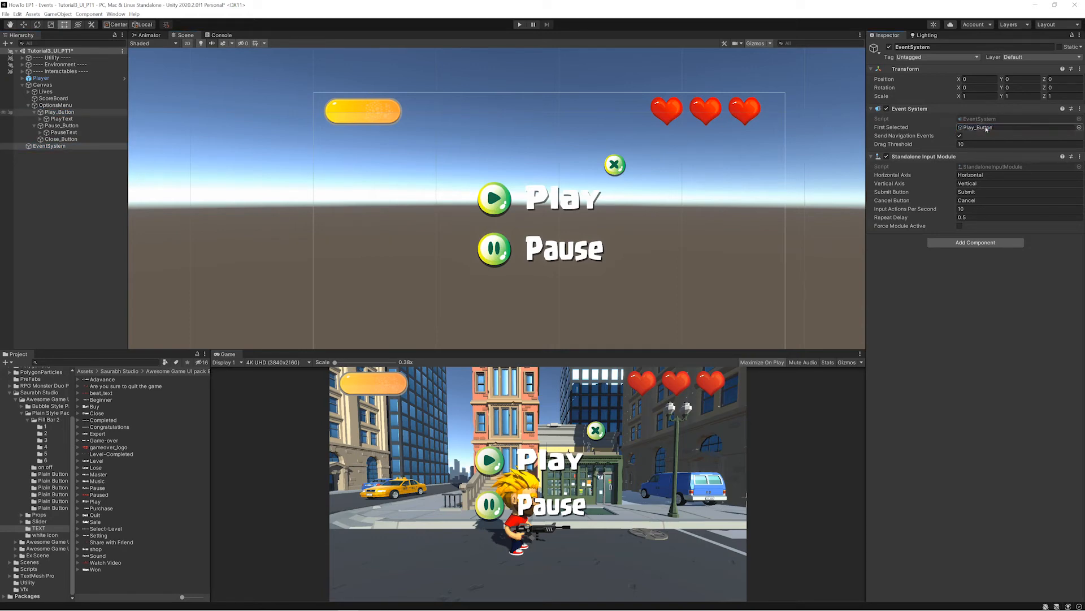
pyautogui.click(519, 25)
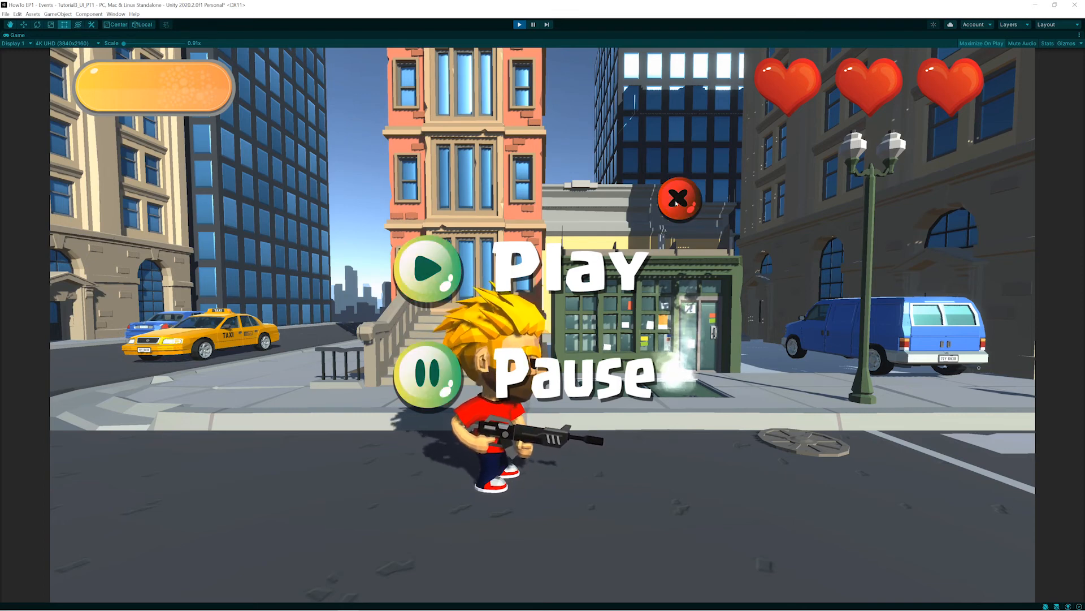
pyautogui.click(519, 25)
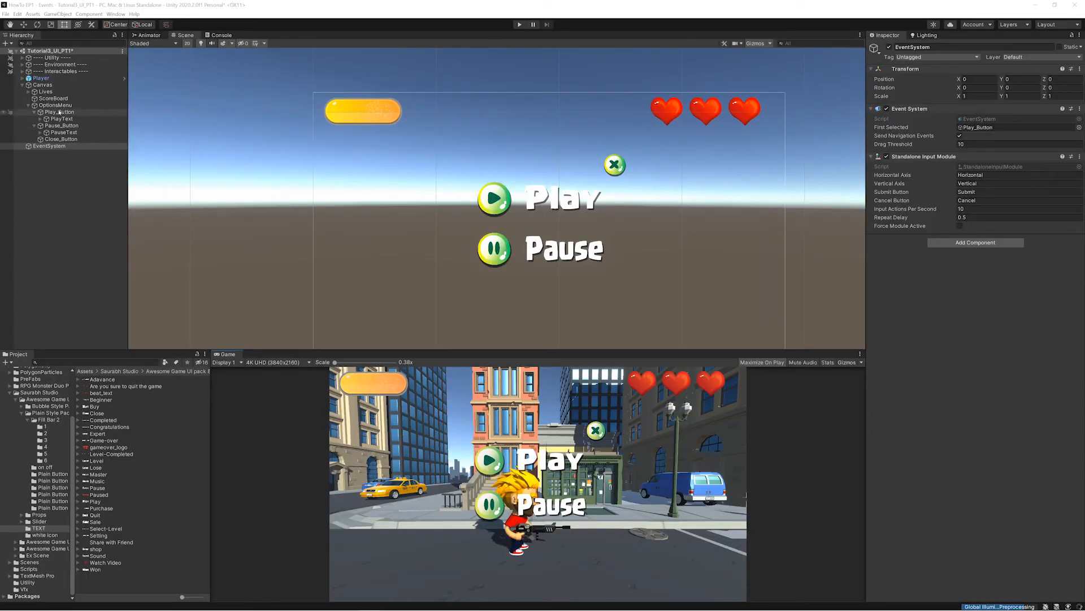
# - Enable the Image component of OptionsMenu
pyautogui.click(83, 107)
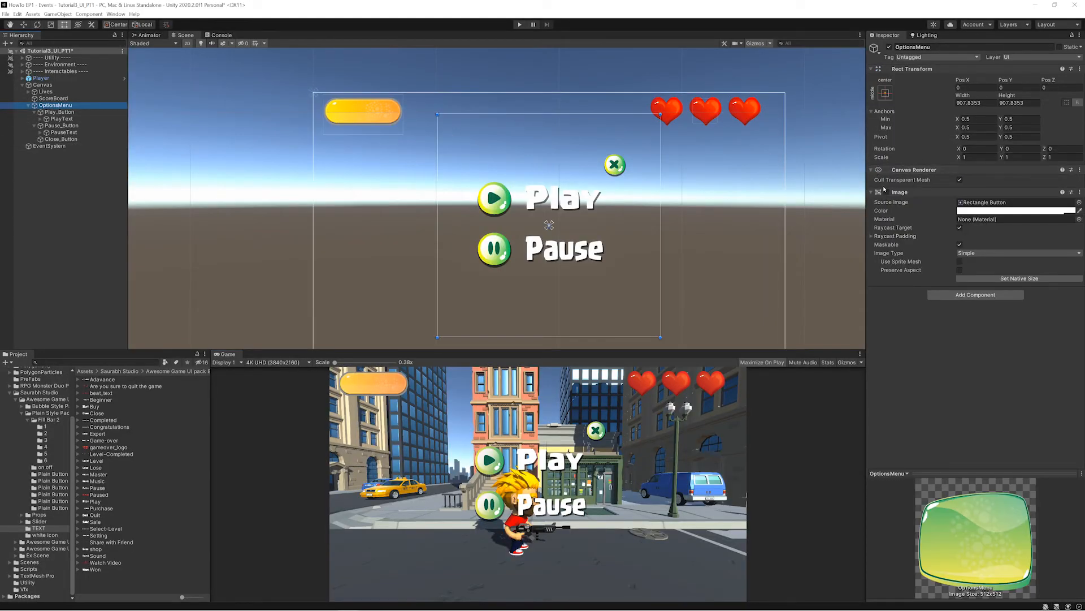
pyautogui.click(887, 192)
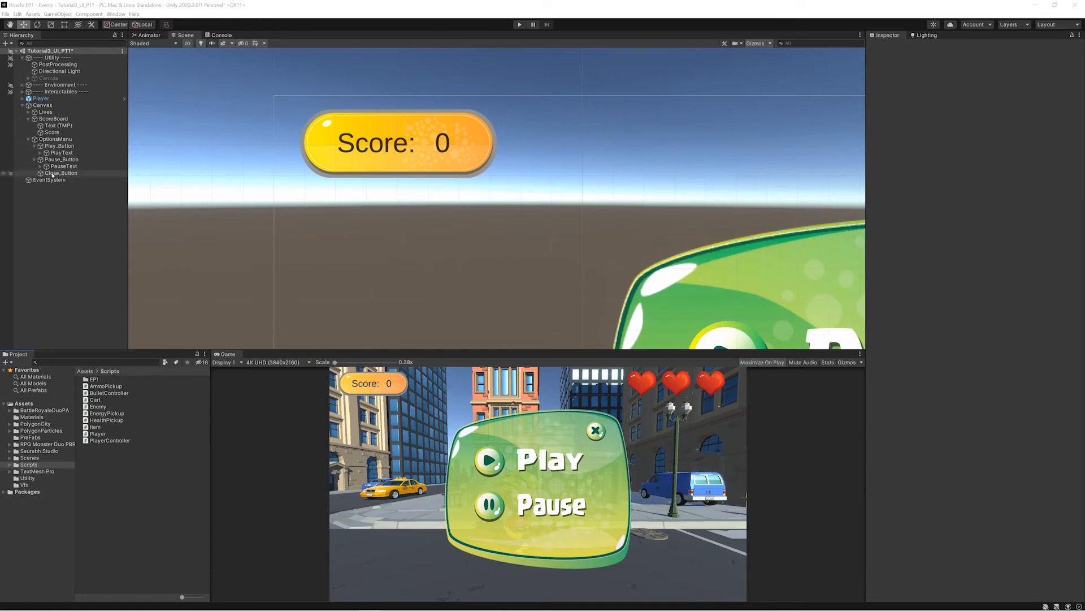
# - Try reparenting Play_Button from OptionsMenu to ScoreBoard, and undo the reparenting
pyautogui.scroll(-6, 492, 252)
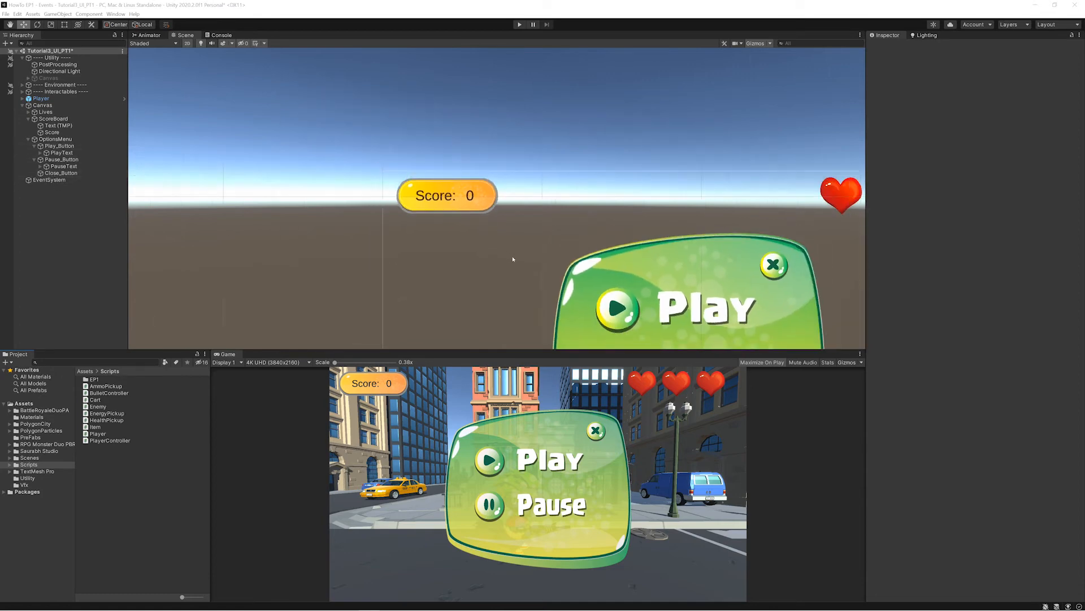
pyautogui.moveTo(443, 211); pyautogui.dragTo(334, 123)
pyautogui.press('w')
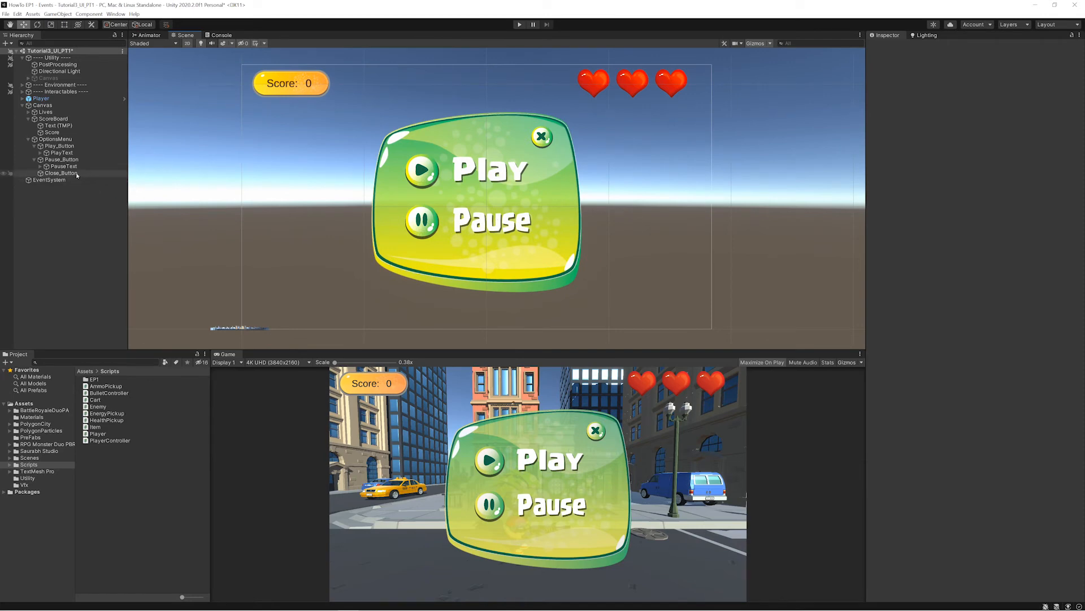
pyautogui.click(46, 147)
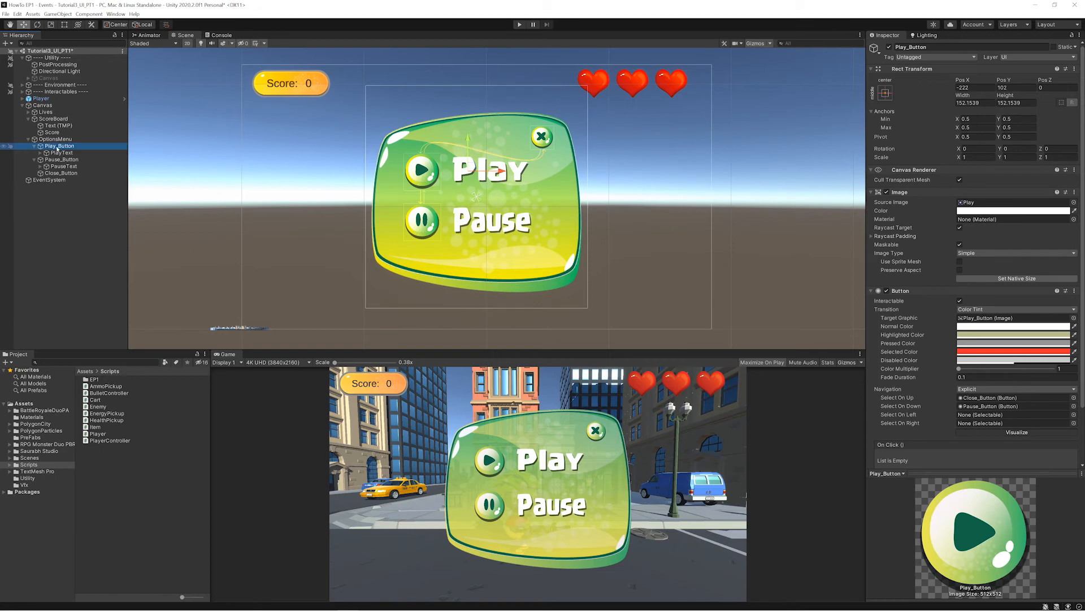
pyautogui.moveTo(56, 148)
pyautogui.mouseDown()
pyautogui.moveTo(55, 120)
pyautogui.moveTo(56, 138)
pyautogui.mouseUp()
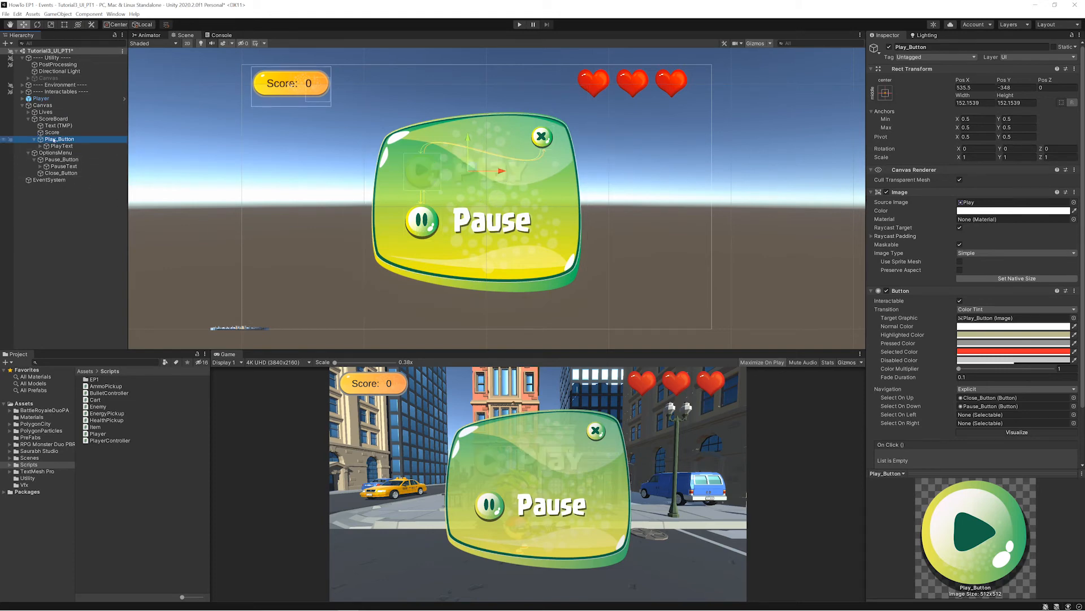
pyautogui.hotkey('ctrl', 'z')
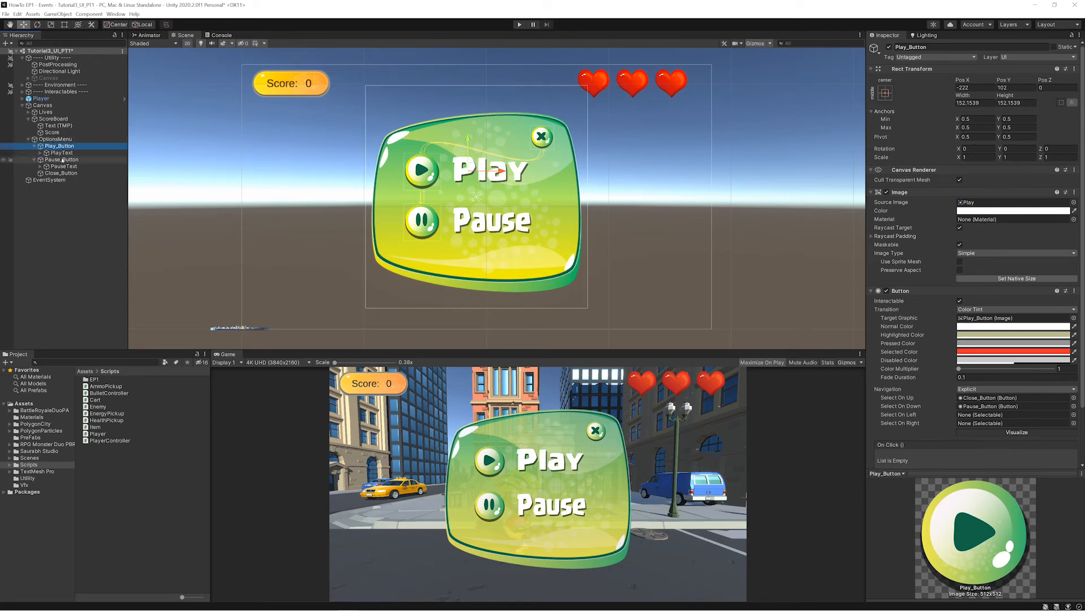
pyautogui.moveTo(468, 141)
pyautogui.mouseDown()
pyautogui.moveTo(463, 198)
pyautogui.moveTo(461, 143)
pyautogui.mouseUp()
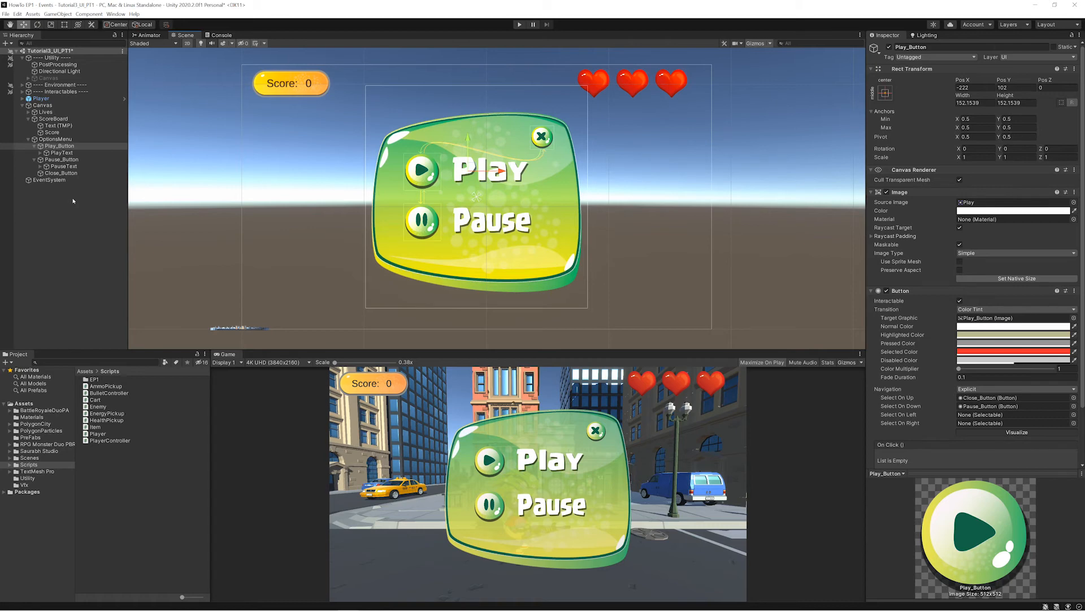
# - Examine OptionsMenu's anchor presets and compare its rectangle in the scene with that of its child Play_Button
pyautogui.click(55, 139)
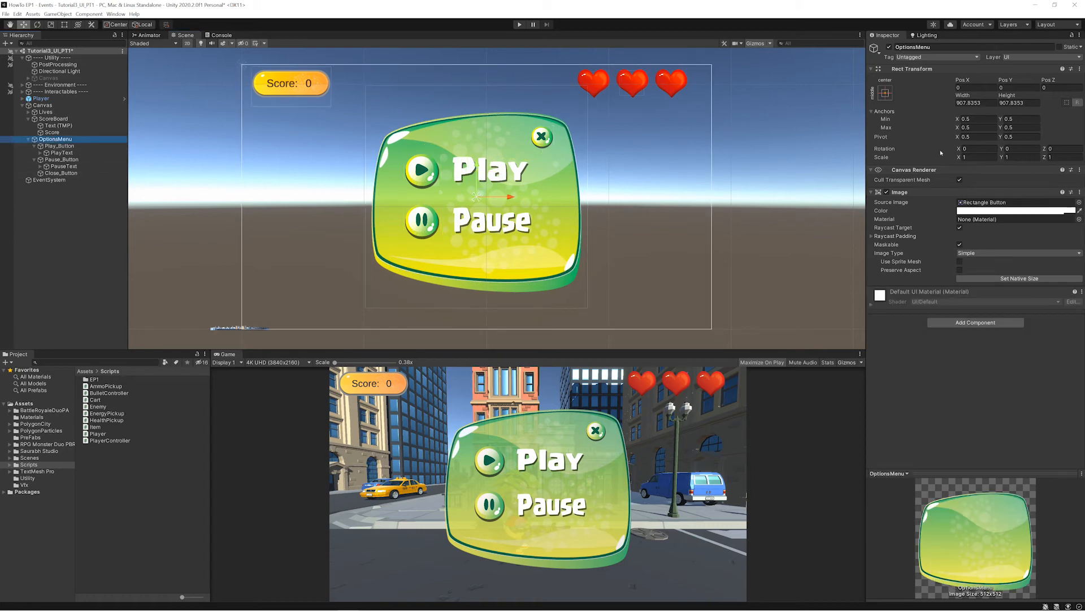
pyautogui.click(887, 93)
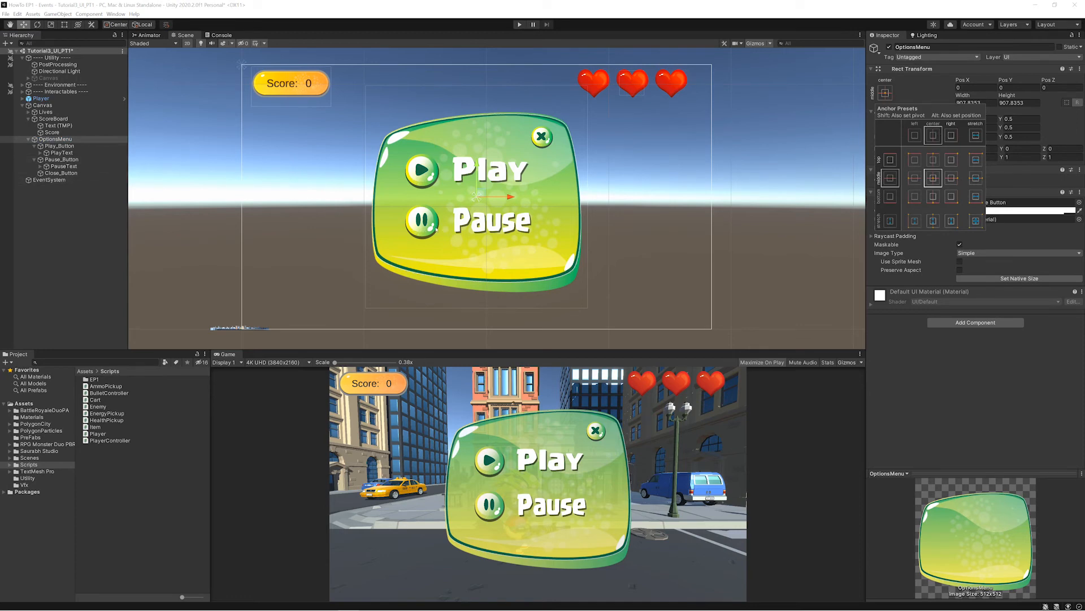
pyautogui.click(62, 146)
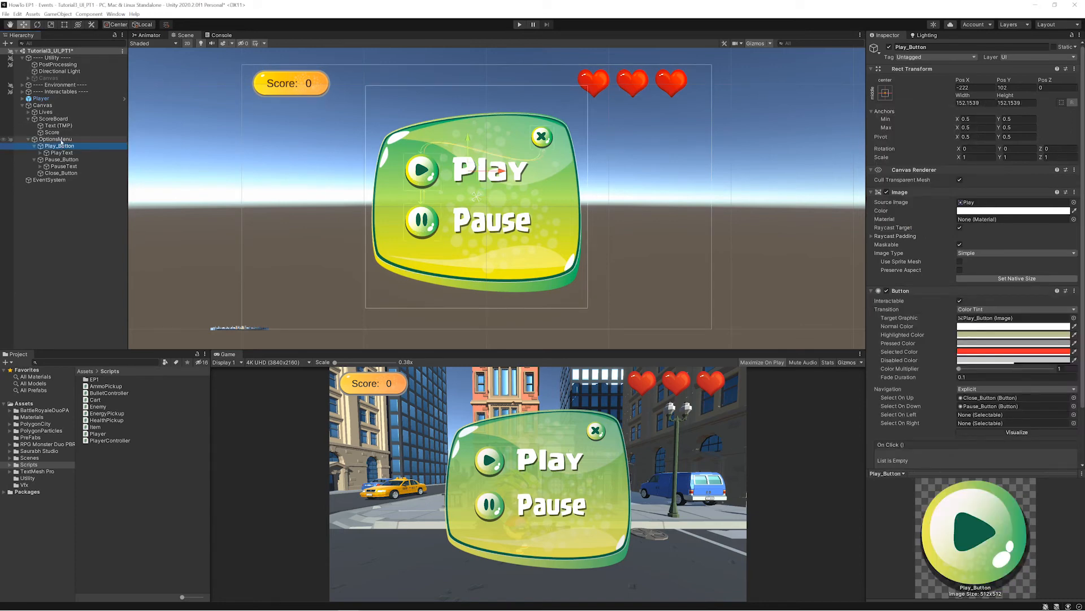
pyautogui.click(56, 139)
pyautogui.hotkey('ctrl', '2')
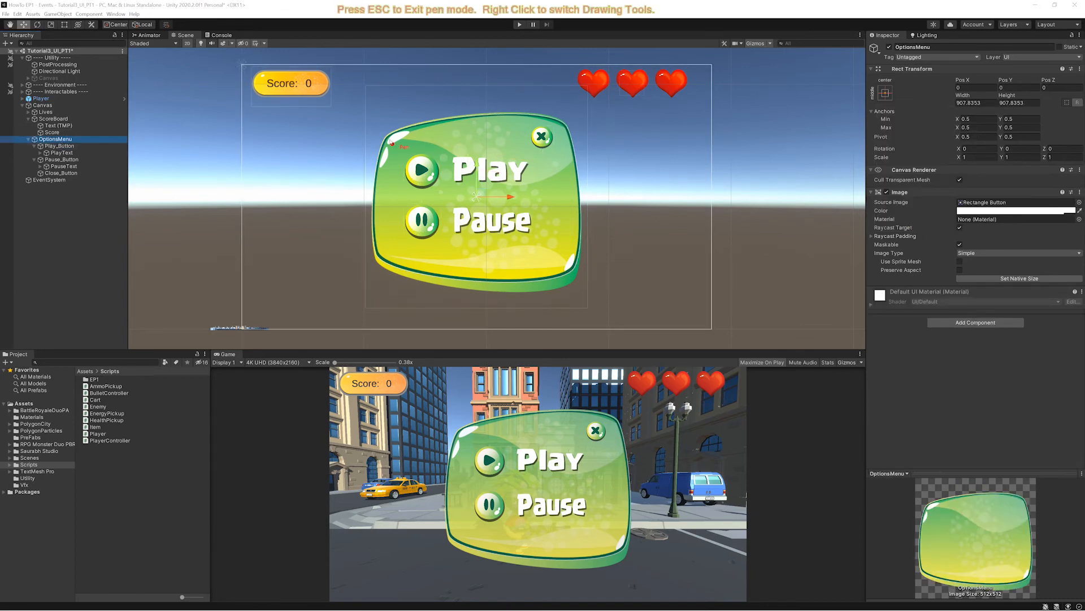
pyautogui.moveTo(359, 82)
pyautogui.mouseDown()
pyautogui.moveTo(359, 311)
pyautogui.moveTo(603, 321)
pyautogui.moveTo(604, 96)
pyautogui.moveTo(537, 76)
pyautogui.moveTo(367, 77)
pyautogui.mouseUp()
pyautogui.press('Escape')
pyautogui.click(52, 146)
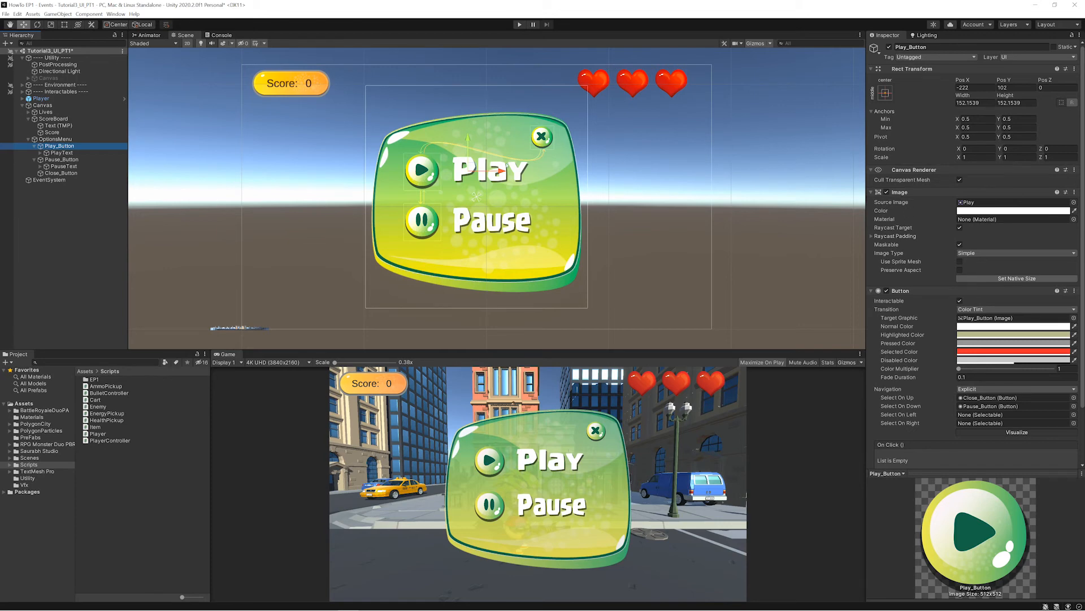
# - Set the anchor preset of Close_Button to top right
pyautogui.click(541, 141)
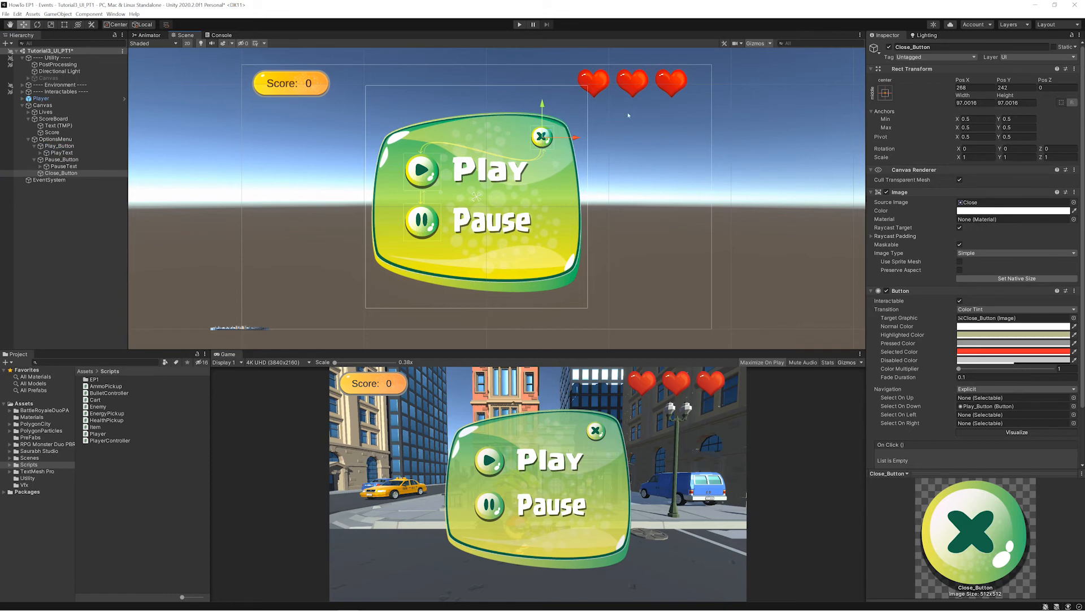
pyautogui.click(886, 92)
pyautogui.click(950, 161)
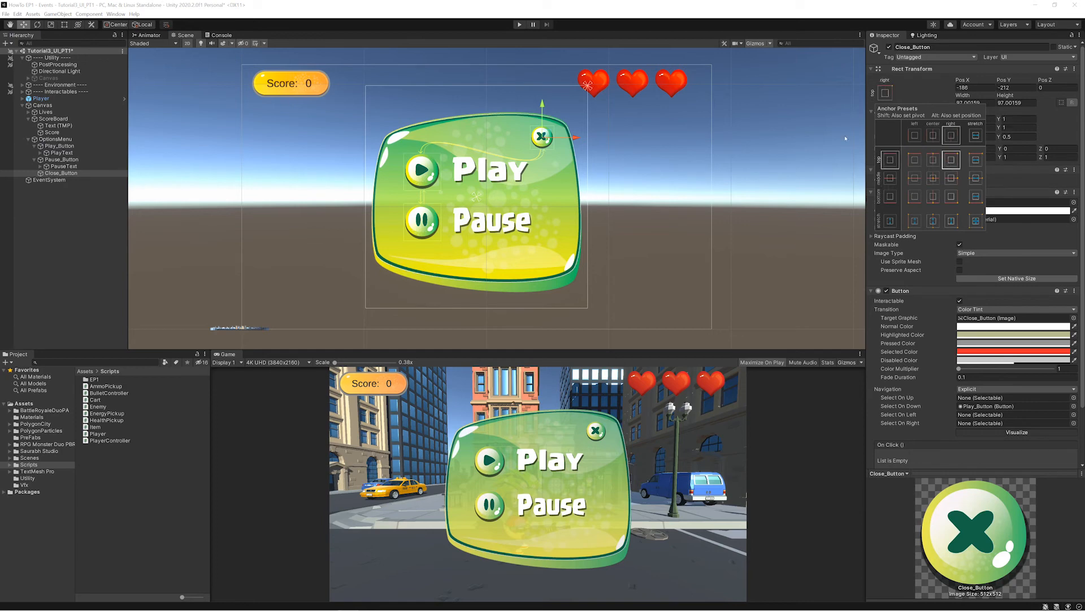
pyautogui.hotkey('ctrl', '2')
pyautogui.moveTo(574, 76)
pyautogui.mouseDown()
pyautogui.moveTo(616, 110)
pyautogui.moveTo(613, 78)
pyautogui.moveTo(616, 95)
pyautogui.mouseUp()
pyautogui.press('Escape')
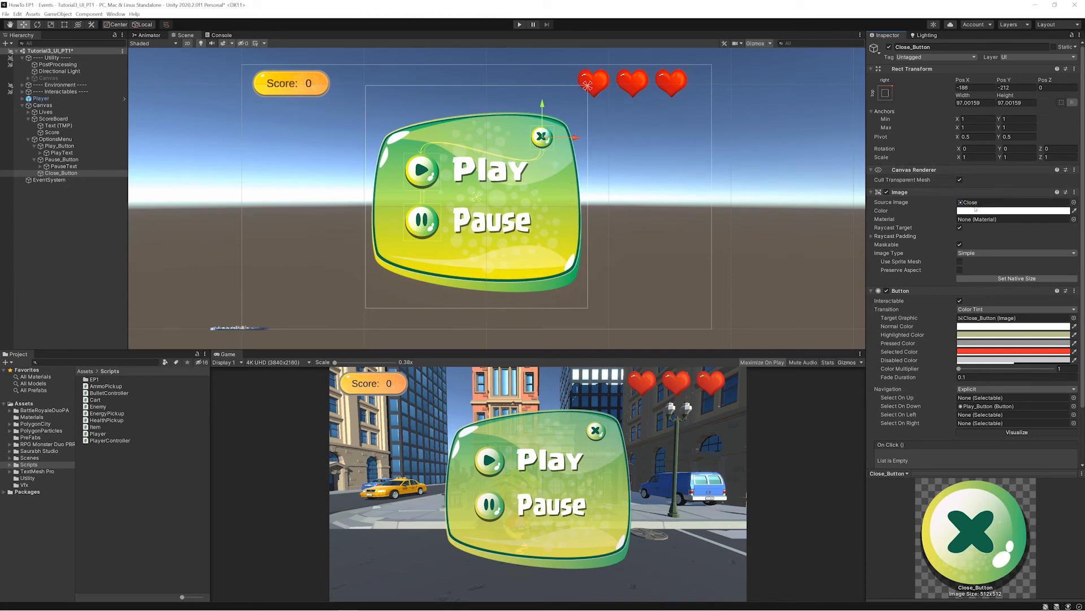
# - Set the anchor preset of Close_Button to top center
pyautogui.click(888, 96)
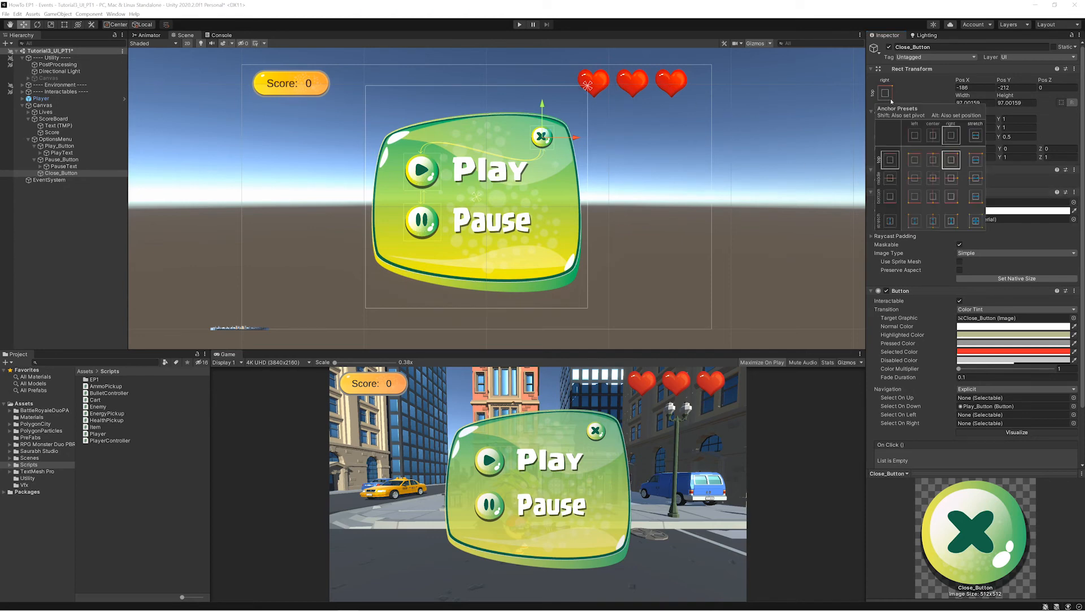
pyautogui.click(933, 159)
pyautogui.press('F10')
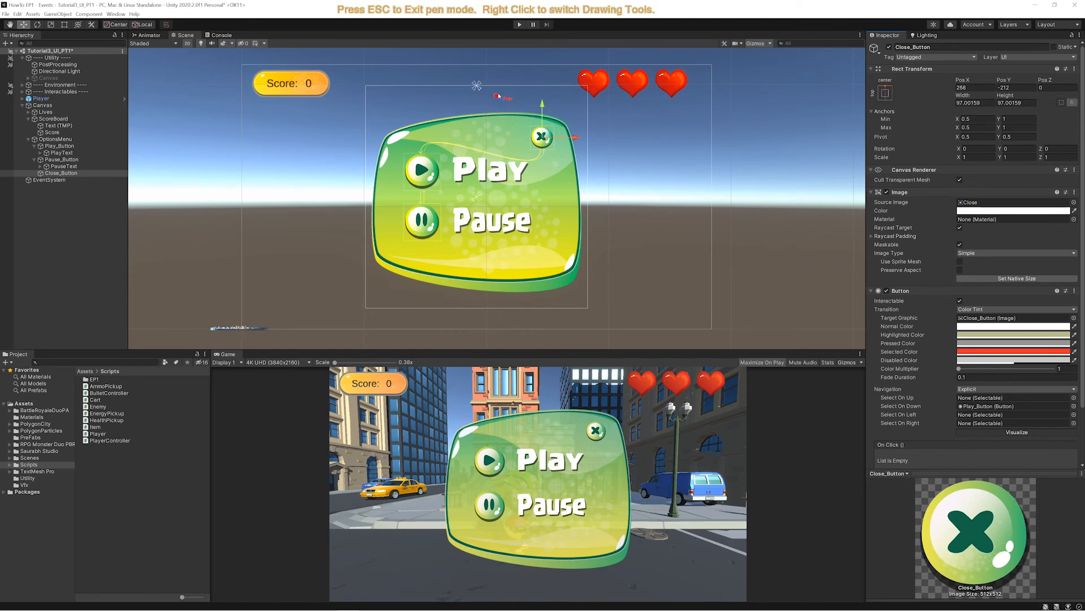
pyautogui.moveTo(502, 81)
pyautogui.mouseDown()
pyautogui.moveTo(477, 104)
pyautogui.moveTo(469, 64)
pyautogui.moveTo(495, 92)
pyautogui.mouseUp()
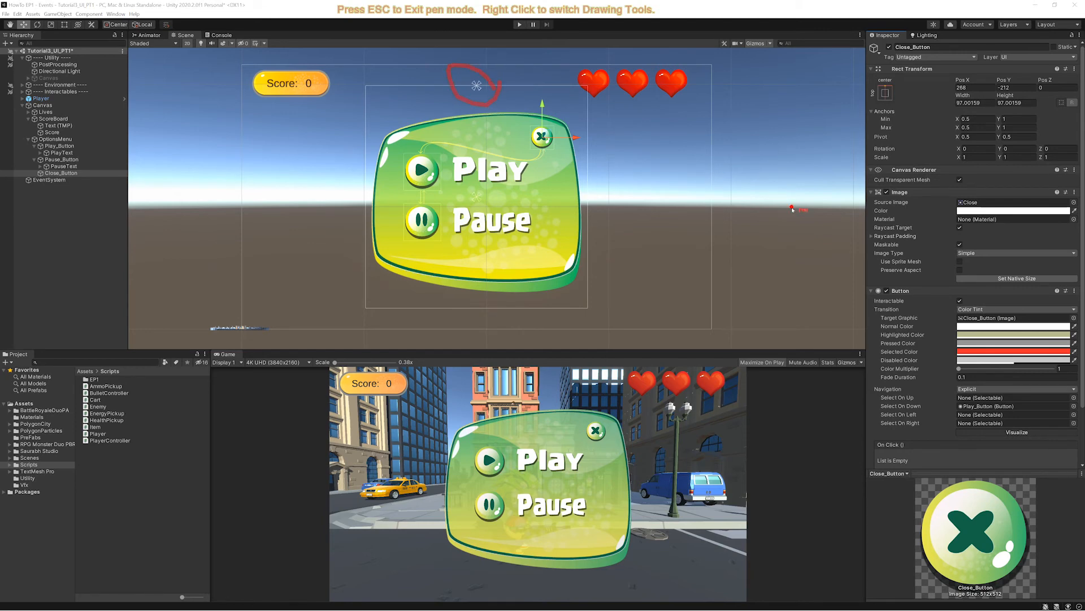
pyautogui.press('Escape')
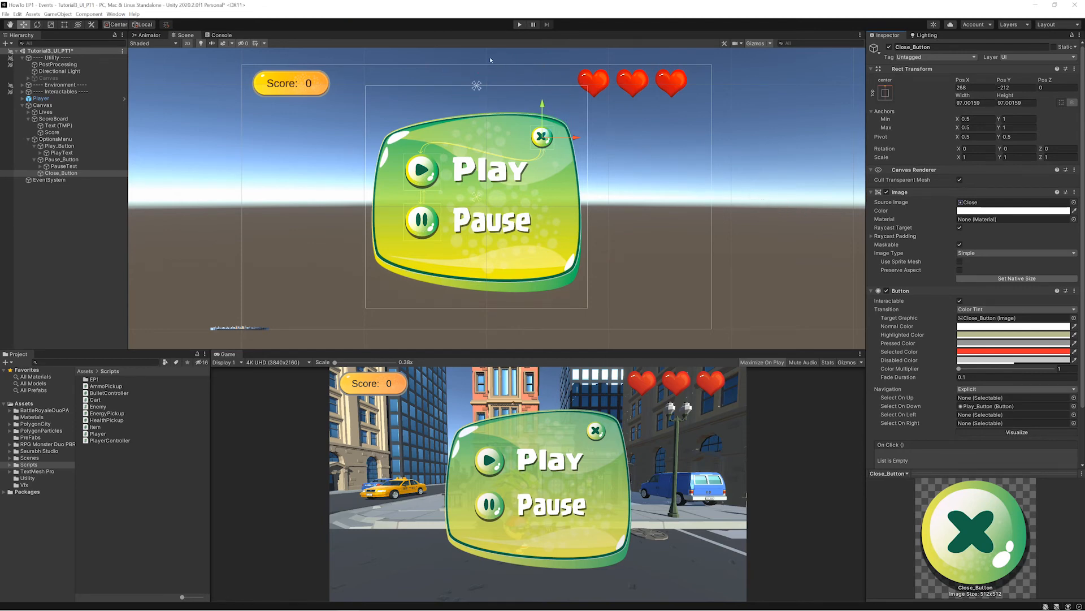
pyautogui.hotkey('ctrl', '2')
pyautogui.moveTo(471, 64)
pyautogui.mouseDown()
pyautogui.moveTo(488, 69)
pyautogui.moveTo(472, 103)
pyautogui.moveTo(486, 72)
pyautogui.moveTo(498, 99)
pyautogui.mouseUp()
pyautogui.press('Escape')
pyautogui.hotkey('ctrl', '2')
pyautogui.press('Escape')
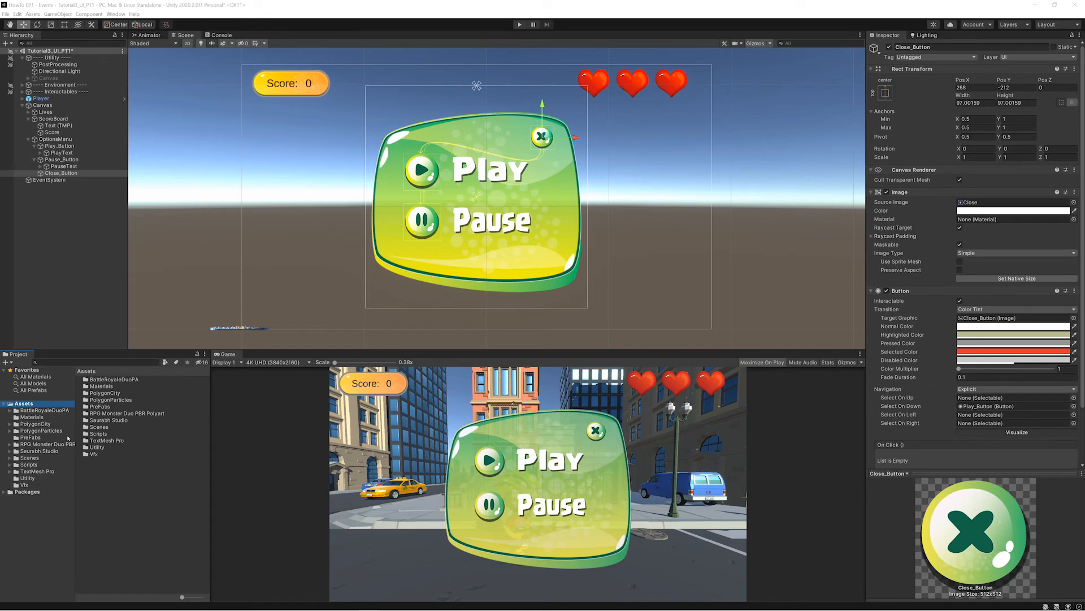
# - Create a C# script named UIManager in the project's Scripts folder
pyautogui.click(29, 464)
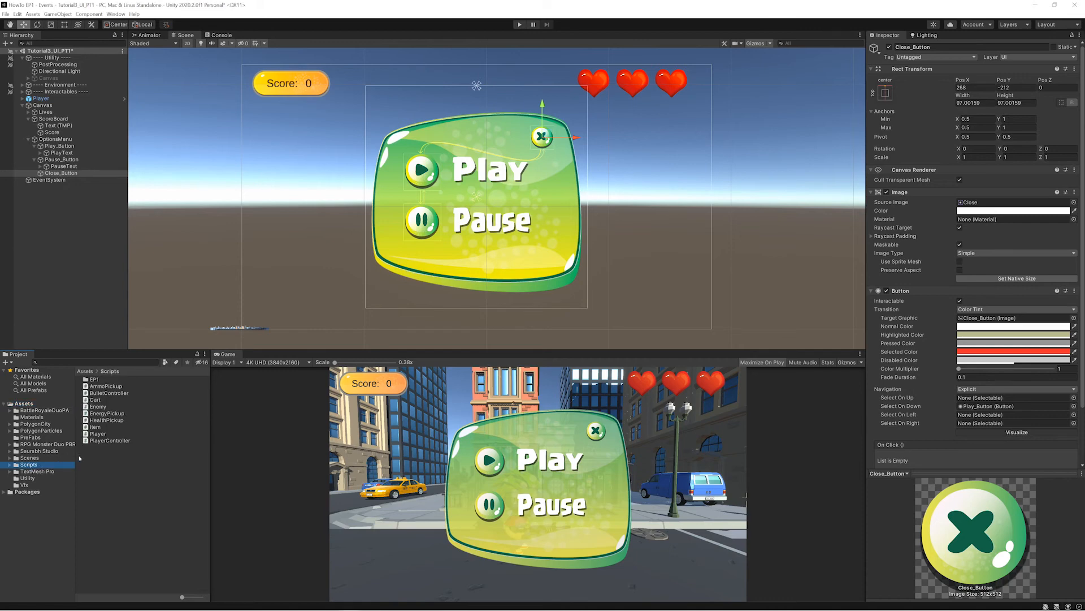
pyautogui.rightClick(80, 458)
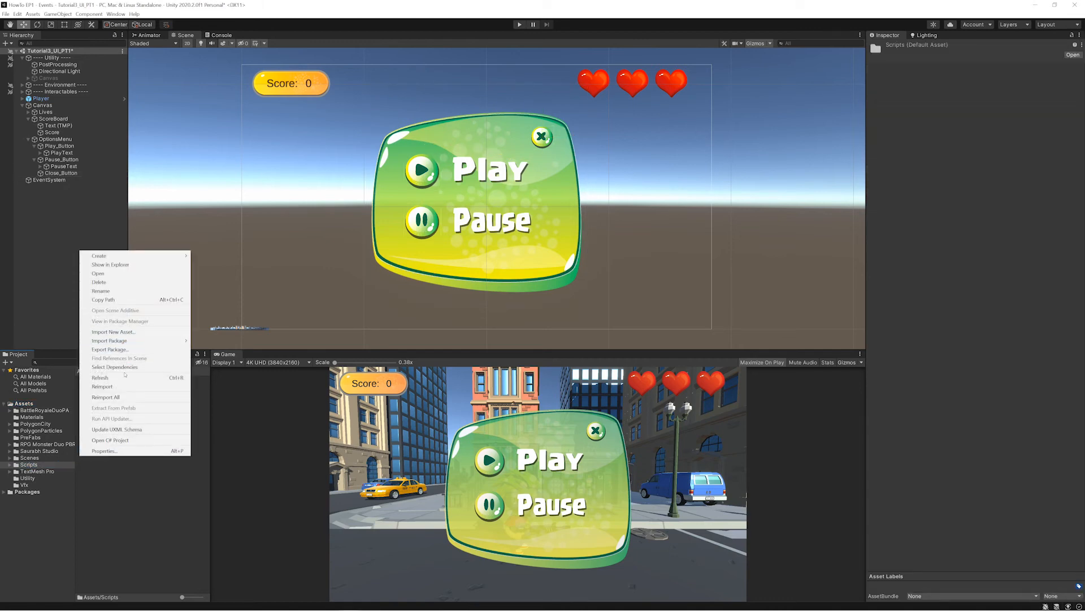
pyautogui.moveTo(130, 256)
pyautogui.click(238, 266)
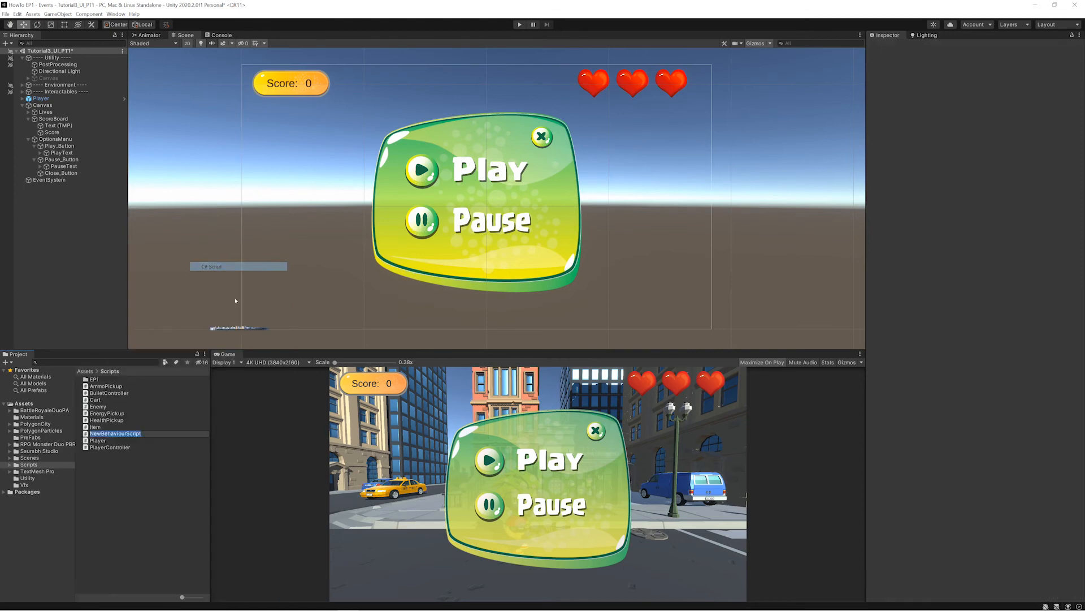
pyautogui.write('UIManager')
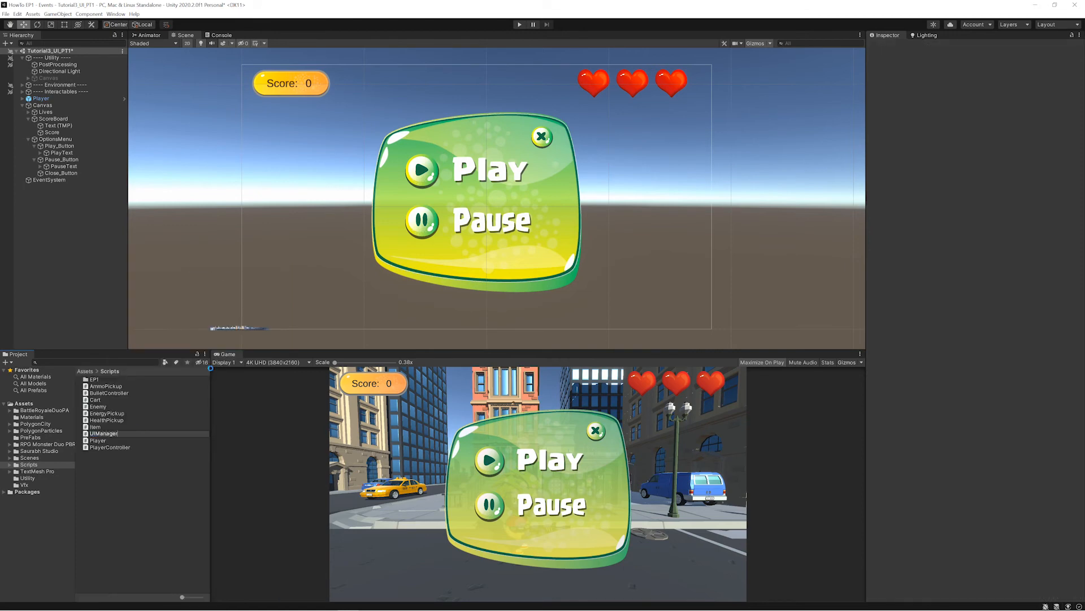
pyautogui.press('Return')
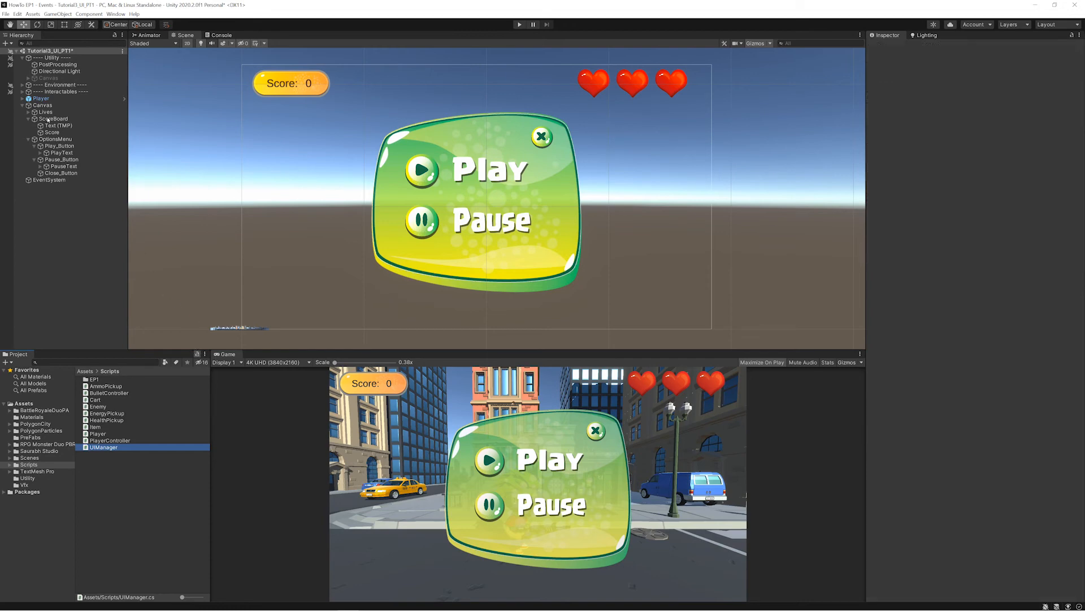
# - Collapse ScoreBoard and OptionsMenu in the hierarchy and attach the UIManager script to Canvas
pyautogui.click(27, 119)
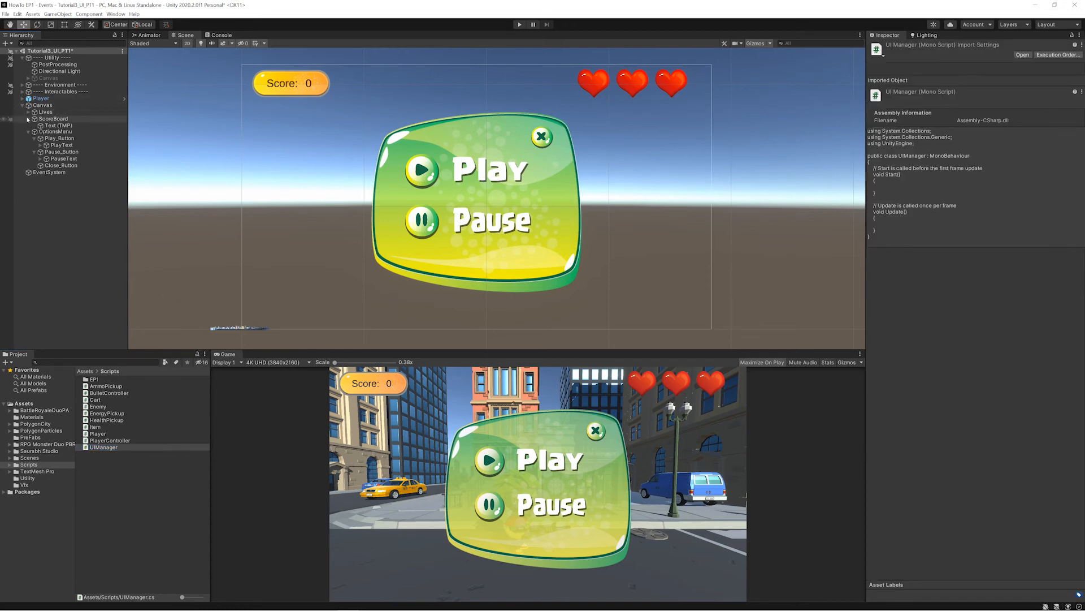
pyautogui.click(29, 126)
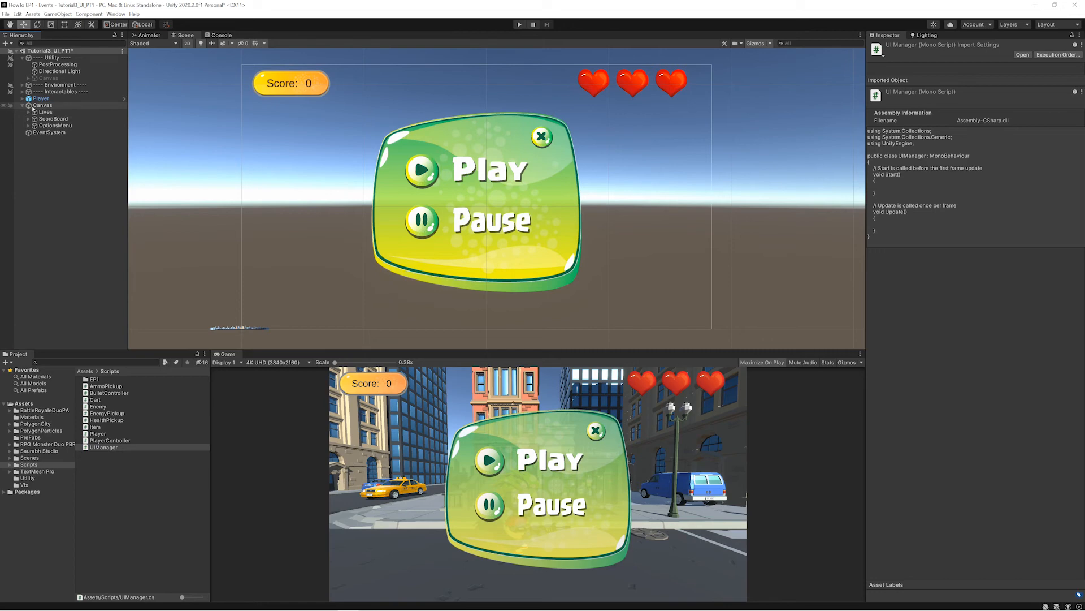
pyautogui.click(35, 106)
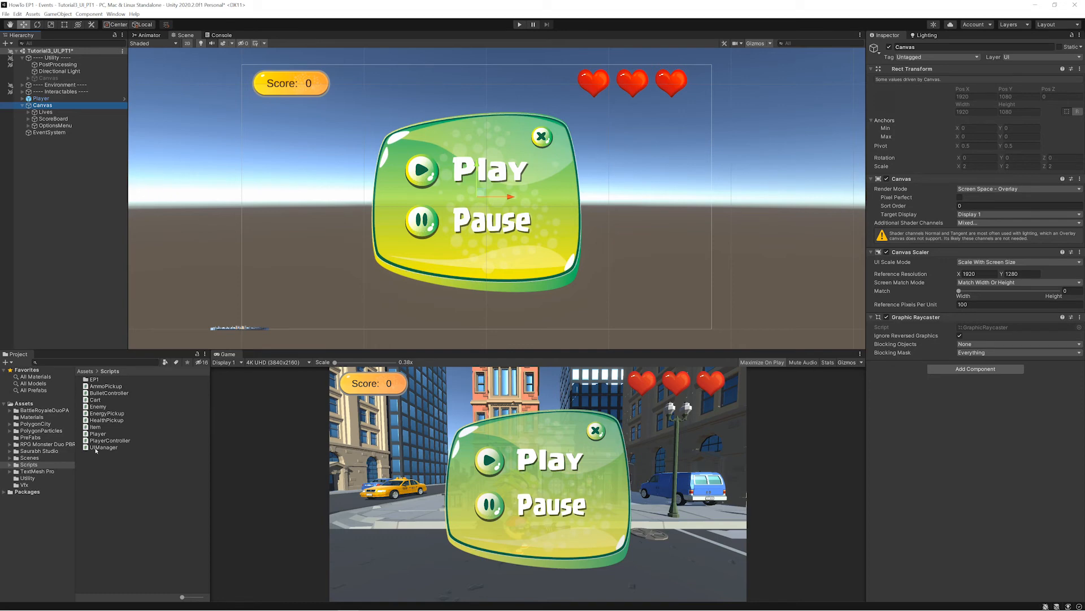
pyautogui.moveTo(96, 448); pyautogui.dragTo(900, 384)
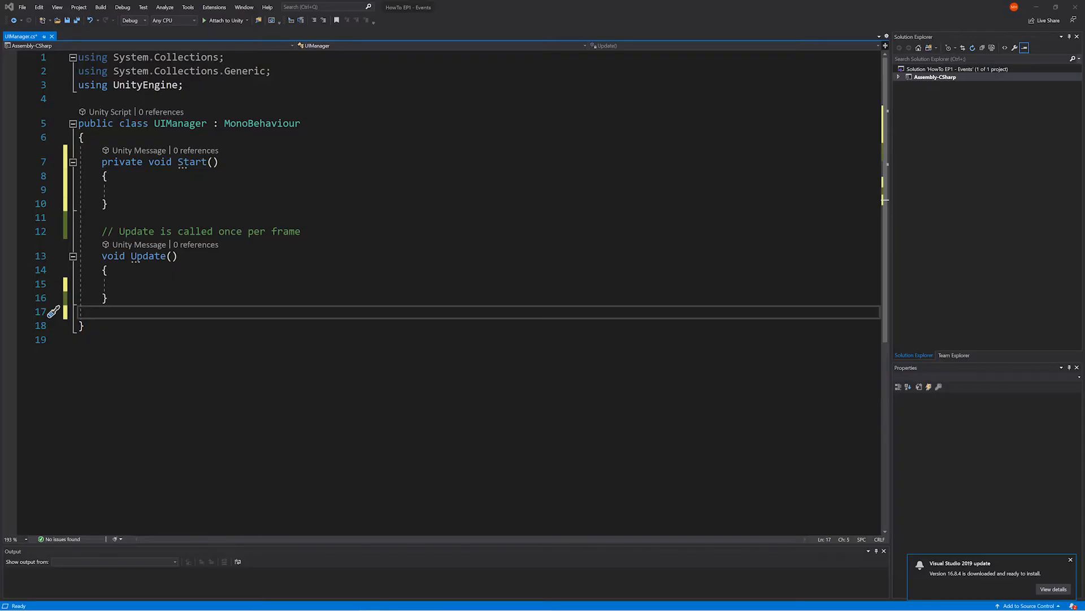
# - In Visual Studio, add the comment "//When O is pressed open Options Menu" below the Update method of UIManager
pyautogui.click(177, 309)
pyautogui.press('Return')
pyautogui.write('//')
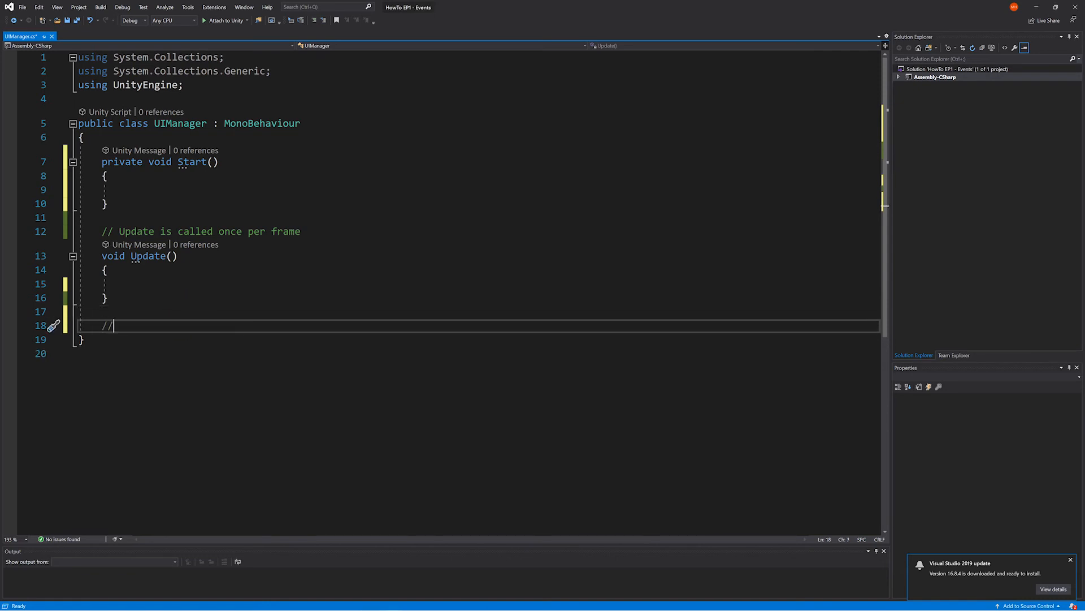
pyautogui.write('When O is pressed open ')
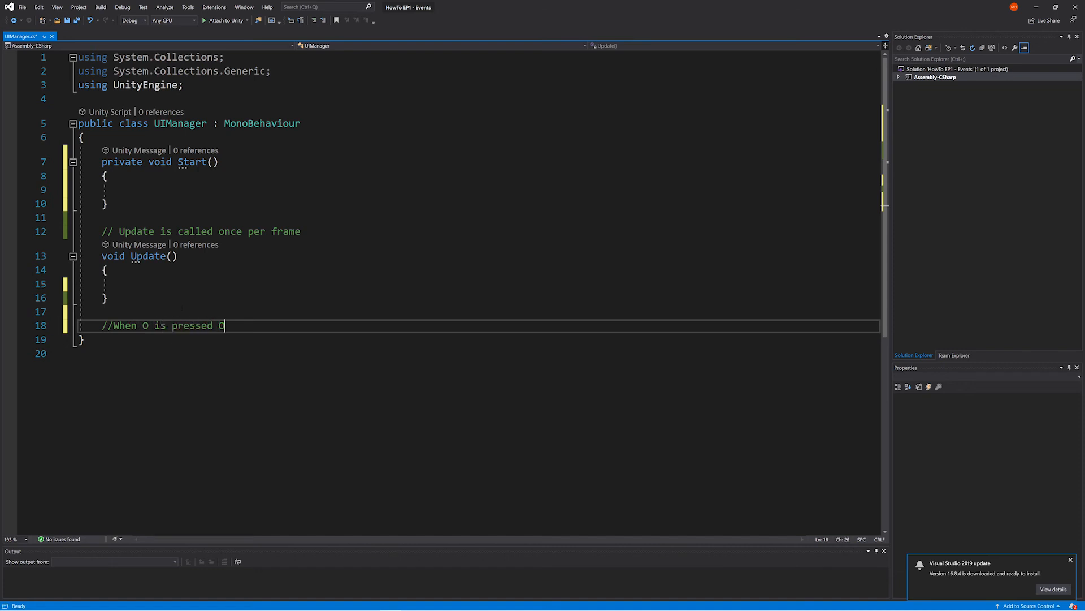
pyautogui.write('Options Menu')
# - Add the comments "//Pause game when Pause button pressed" and "//Play game when Play button is pressed" on the following lines
pyautogui.press('Return')
pyautogui.write('//Pause game when ')
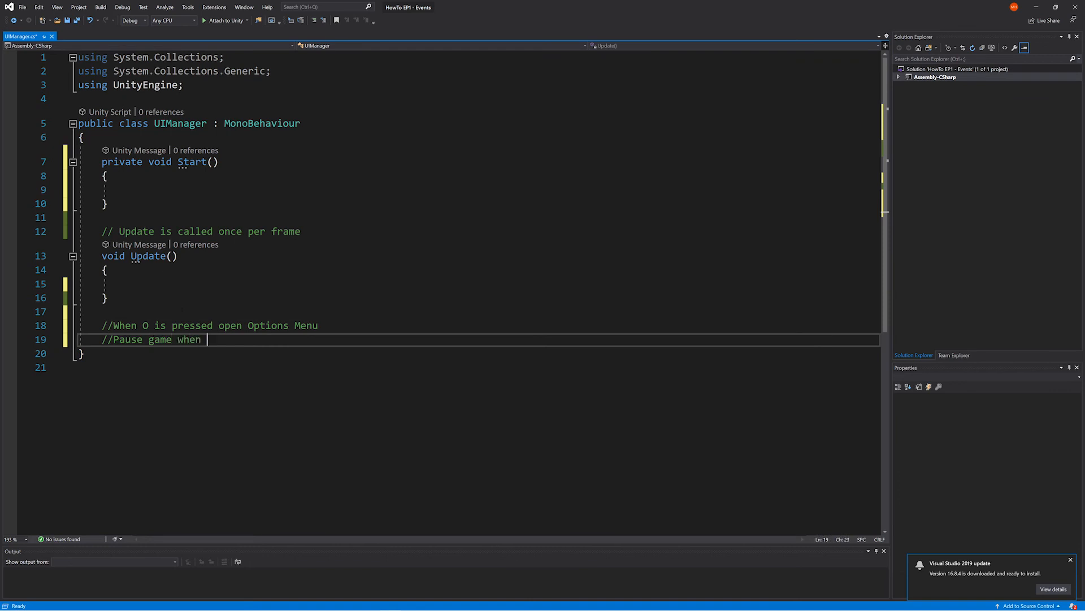
pyautogui.write('Pause button pressed')
pyautogui.press('Return')
pyautogui.write('//Pla')
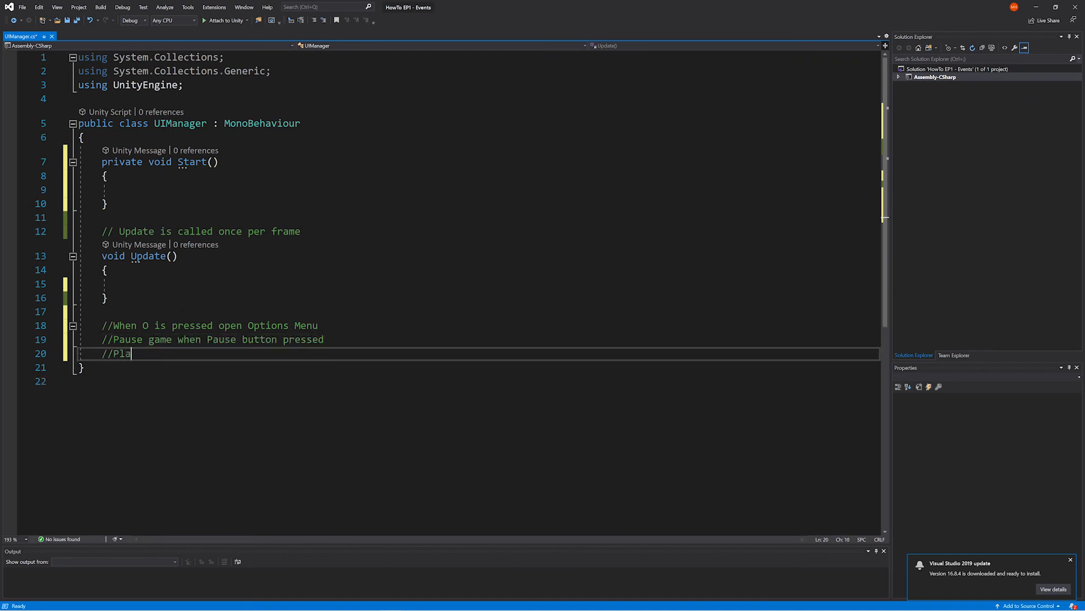
pyautogui.write('y game when Play button is pressed')
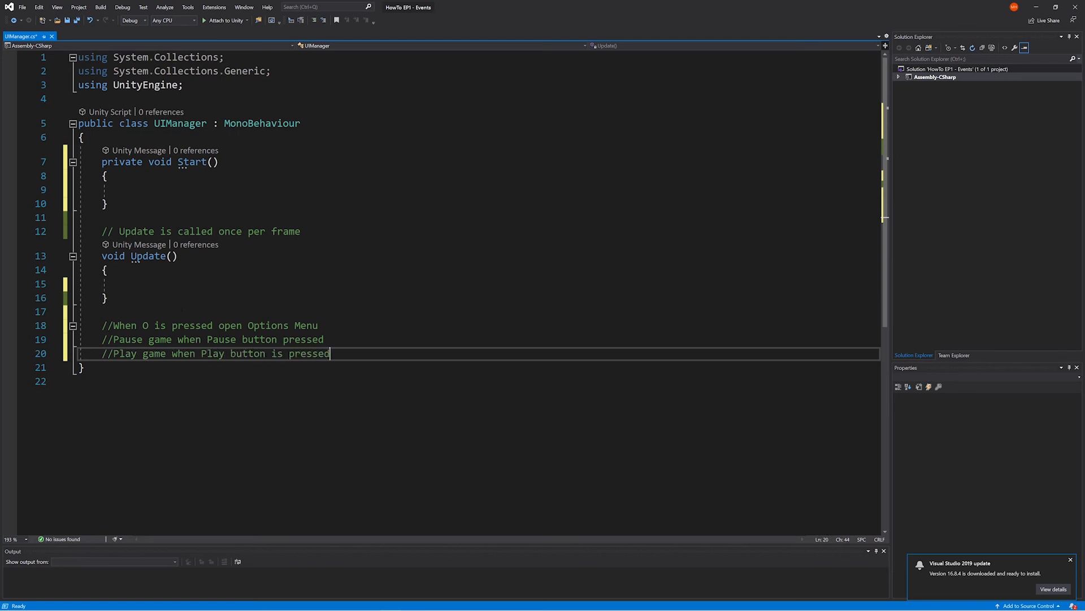
# - Add the comment "//Close options menu when Close button pressed" below the Play game comment
pyautogui.press('Return')
pyautogui.write('//Close options menu when ')
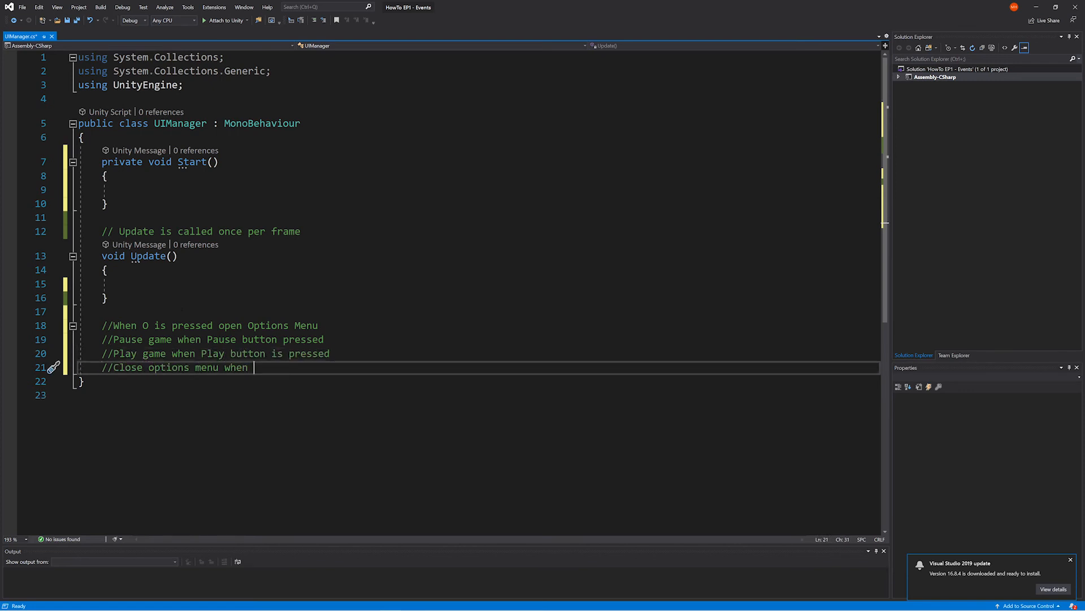
pyautogui.write('O')
pyautogui.write('lose button pressed')
# - Move the "When O is pressed" comment into the Update body and delete the default comment above Update
pyautogui.moveTo(318, 325); pyautogui.dragTo(27, 323)
pyautogui.hotkey('ctrl', 'x')
pyautogui.click(125, 283)
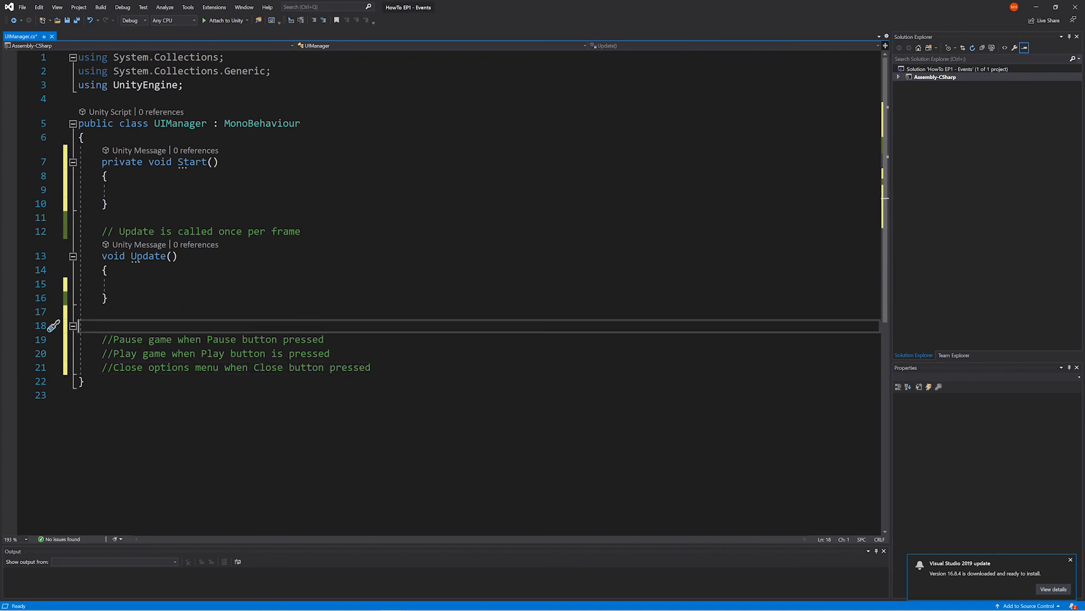
pyautogui.hotkey('ctrl', 'v')
pyautogui.moveTo(300, 231); pyautogui.dragTo(249, 232)
pyautogui.press('Delete')
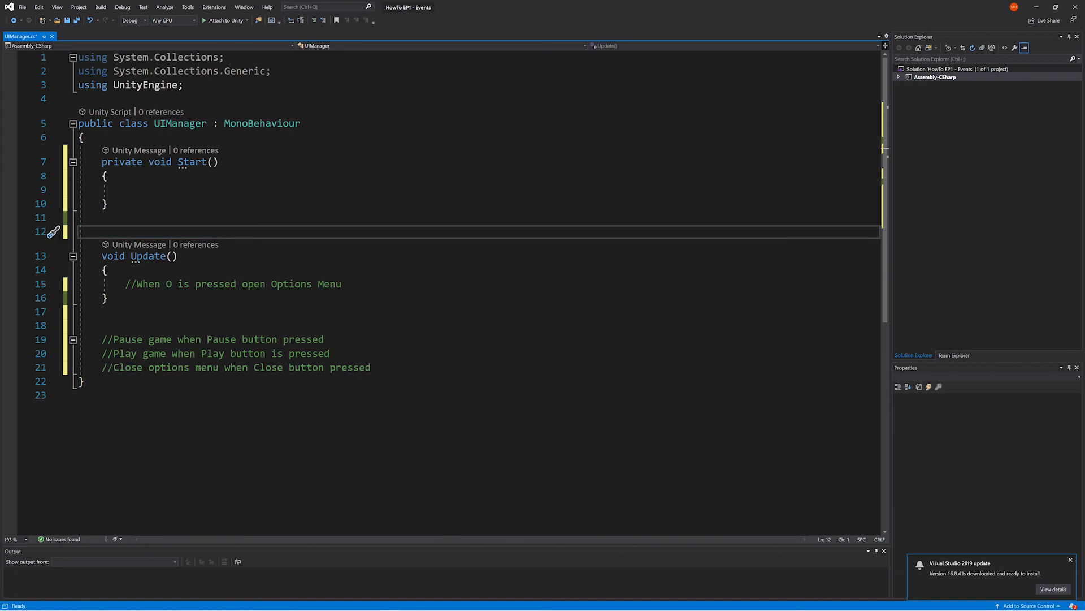
# - Declare the field "[SerializeField] GameObject _optionsMenu;" at the start of the UIManager class
pyautogui.click(168, 137)
pyautogui.press('Return')
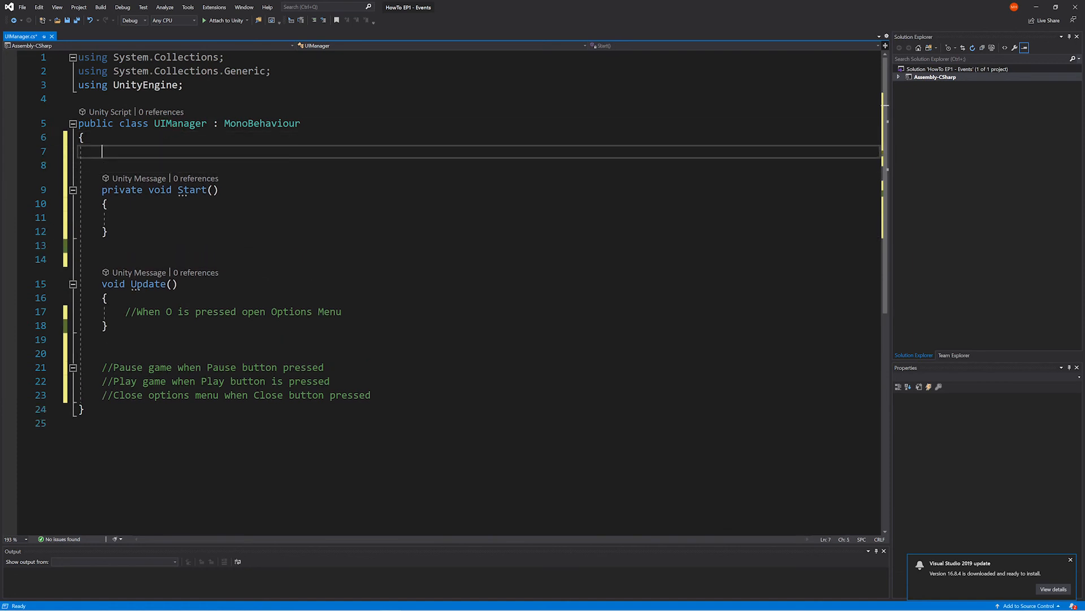
pyautogui.write('[SerializeField] ')
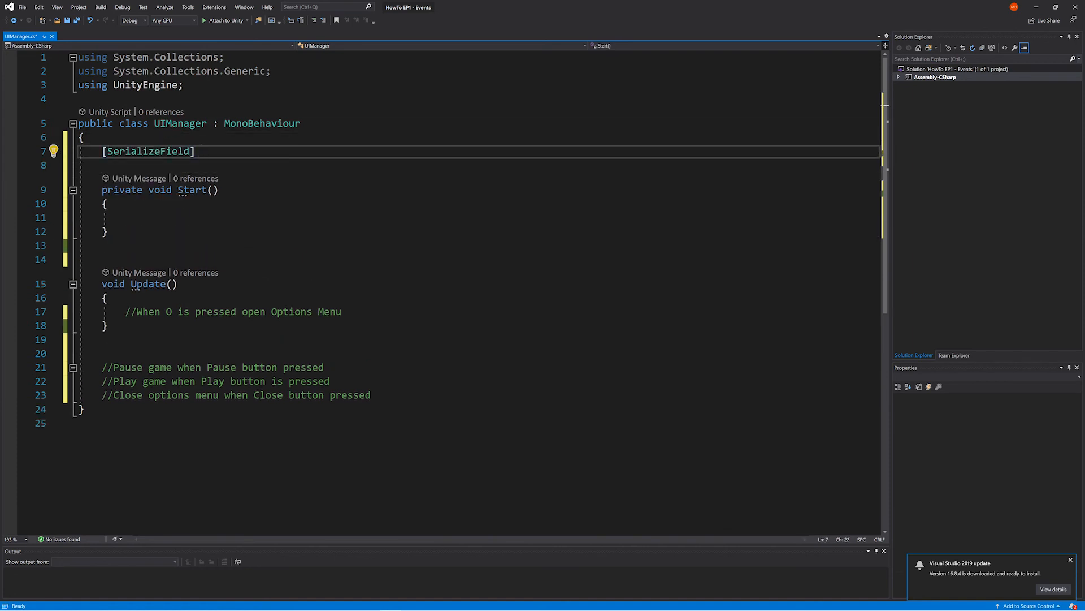
pyautogui.write('GameObject _o')
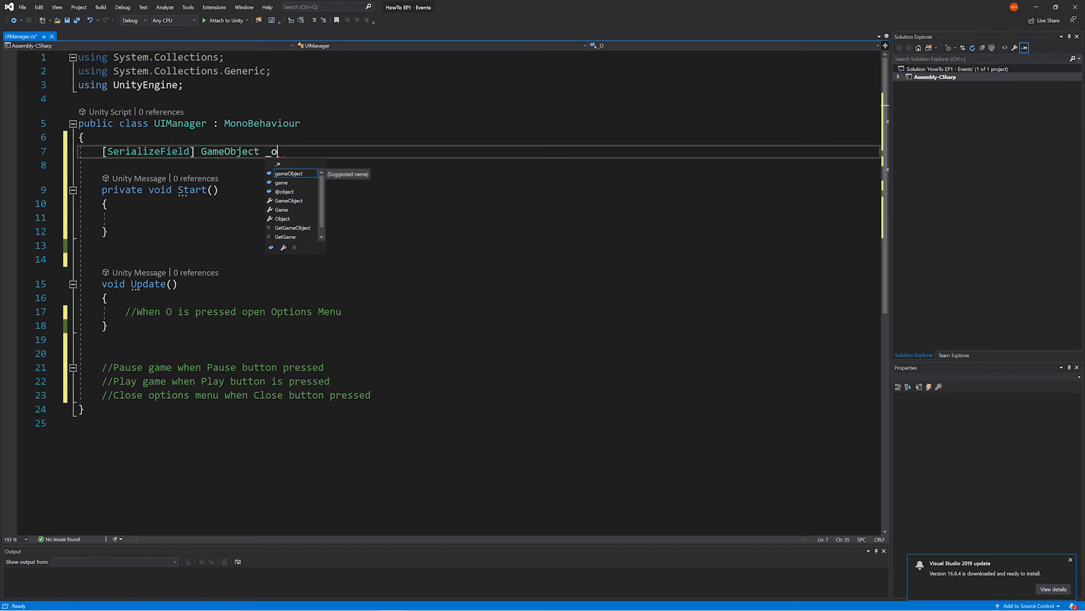
pyautogui.write('ptionsMenu;')
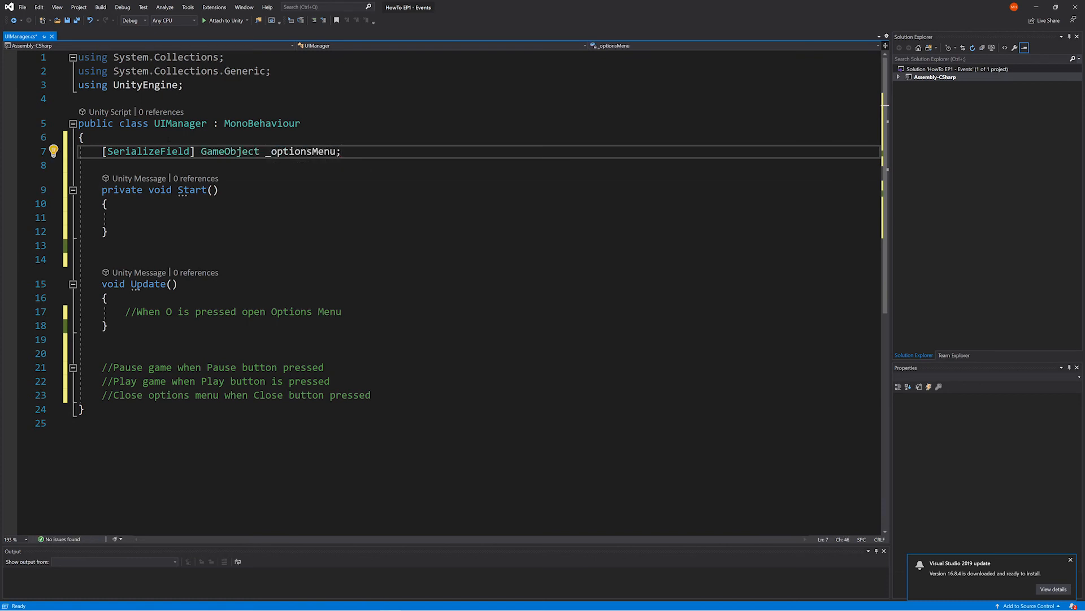
# - Add the condition "if(Input.GetKeyDown(KeyCode.P))" under the Options Menu comment in Update
pyautogui.click(363, 312)
pyautogui.press('Return')
pyautogui.write('Input.')
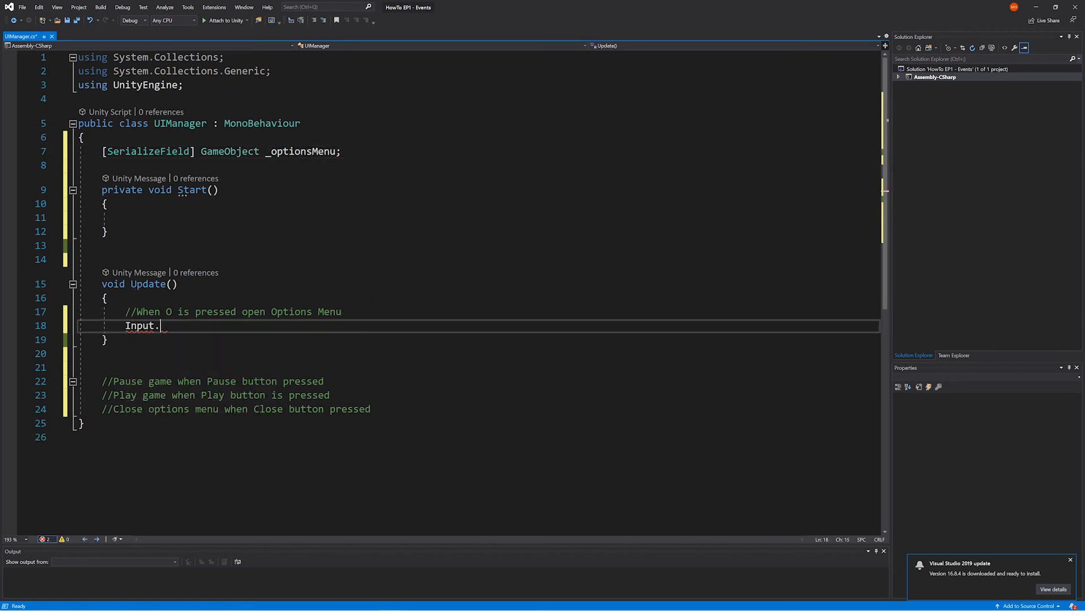
pyautogui.write('getkeyd')
pyautogui.press('Tab')
pyautogui.write('(')
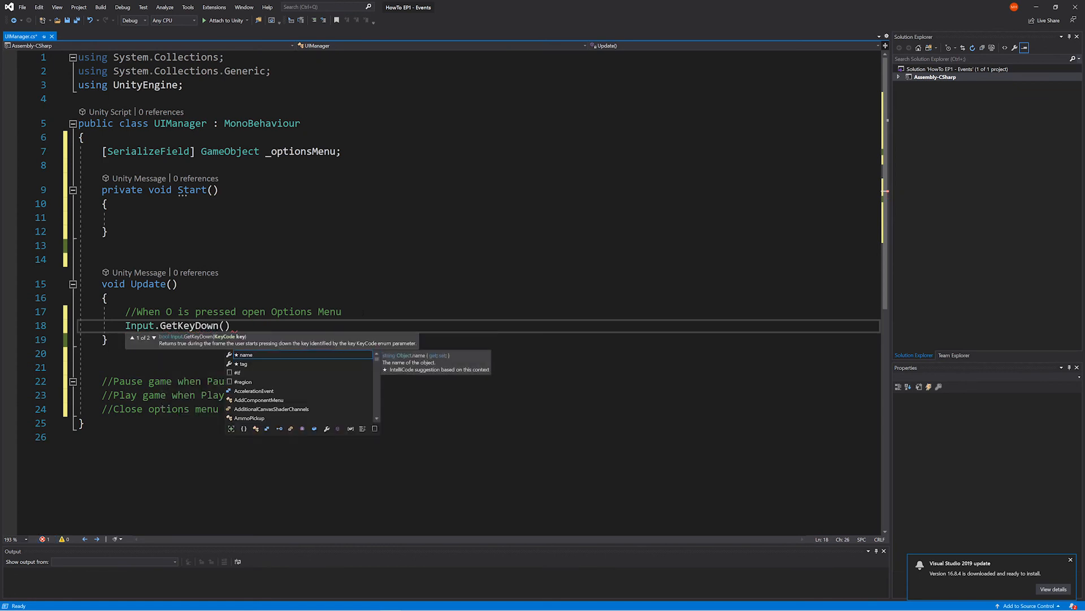
pyautogui.write('KeyCode.P')
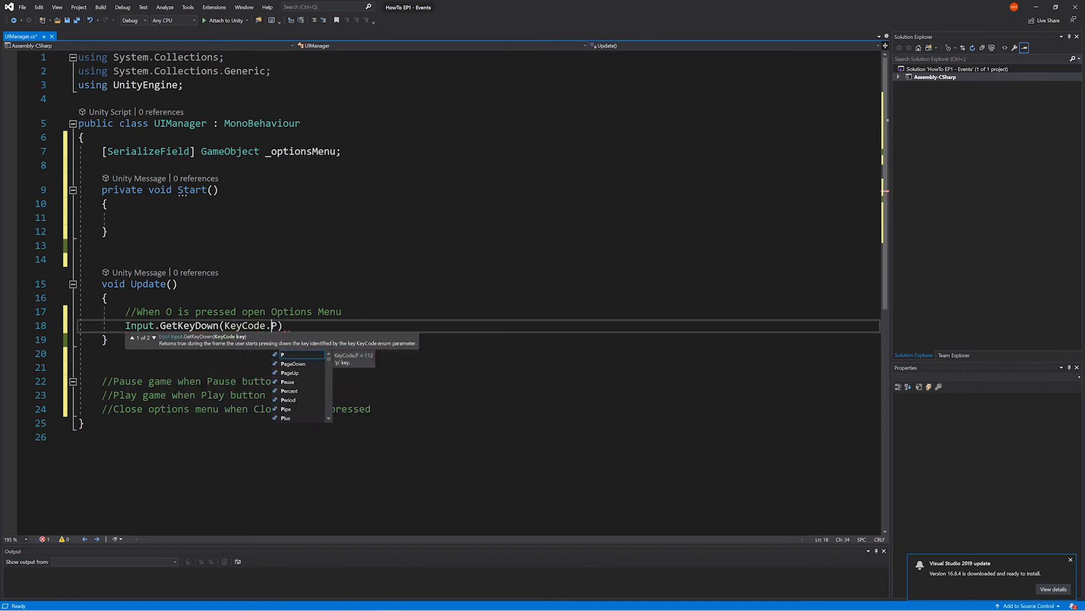
pyautogui.press('Escape')
pyautogui.press('Home')
pyautogui.write('if(')
pyautogui.press('End')
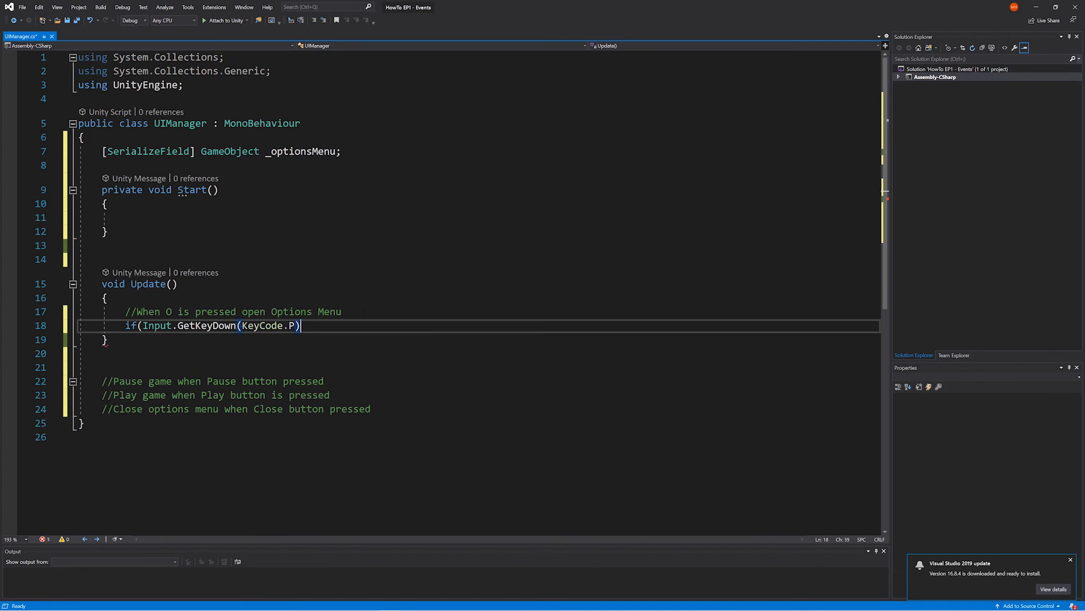
pyautogui.write(')')
# - Add "_optionsMenu.SetActive(true);" as the body of the key condition and save the script
pyautogui.press('Return')
pyautogui.write('_optionsMenu')
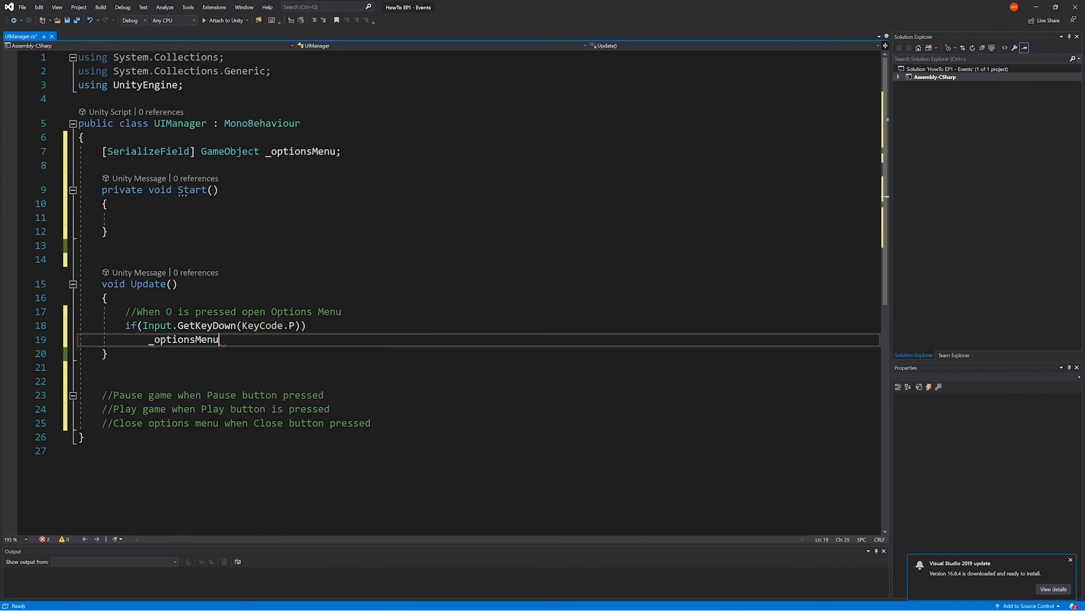
pyautogui.write('.SetActive(true);')
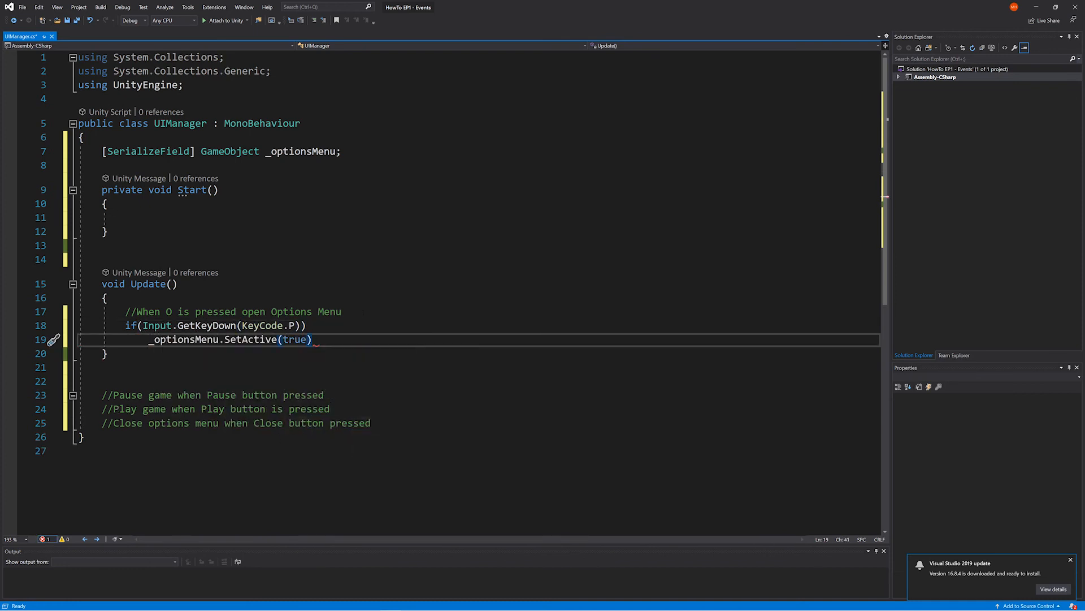
pyautogui.hotkey('ctrl', 's')
pyautogui.click(380, 423)
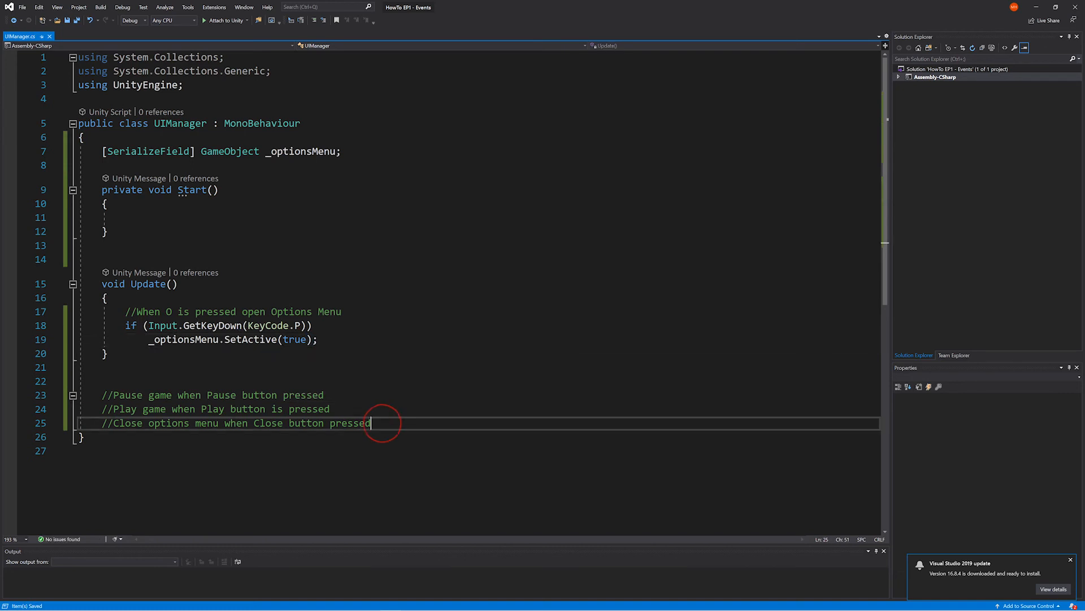
# - Add a public void CloseOptionsMenu() method below the close-menu comment with the body "_optionsMenu.SetActive(false);" and save the script
pyautogui.press('Return')
pyautogui.write('public ')
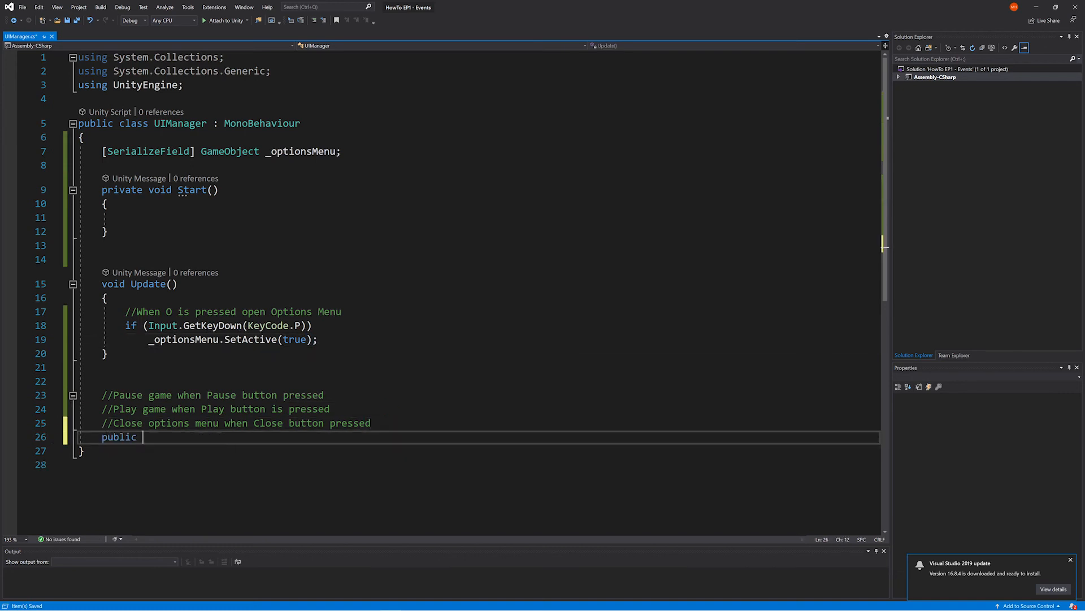
pyautogui.write('void Close')
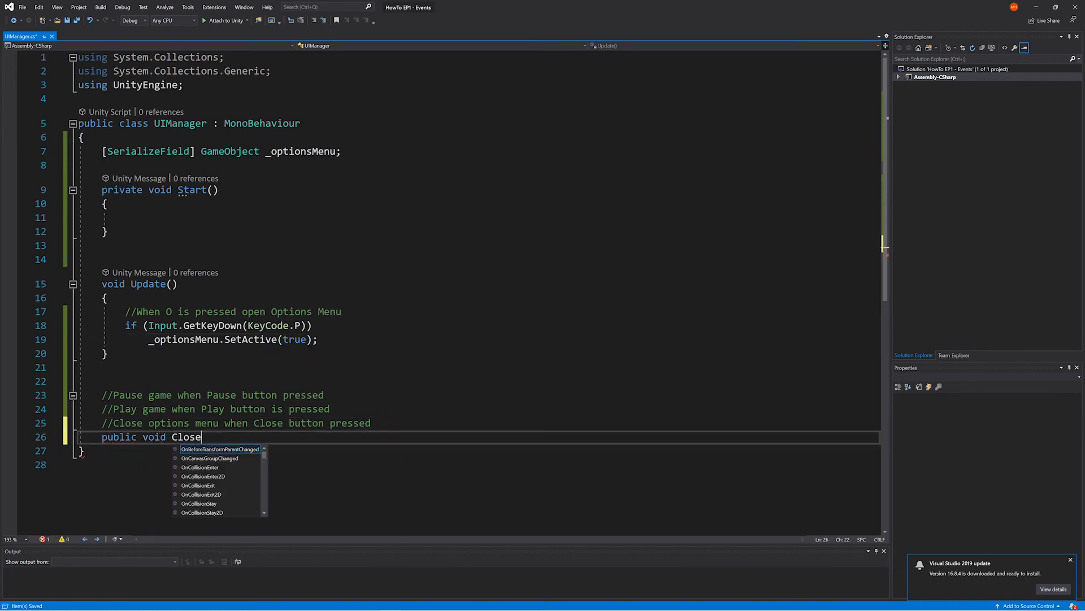
pyautogui.write('OptionsMenu ()')
pyautogui.press('Return')
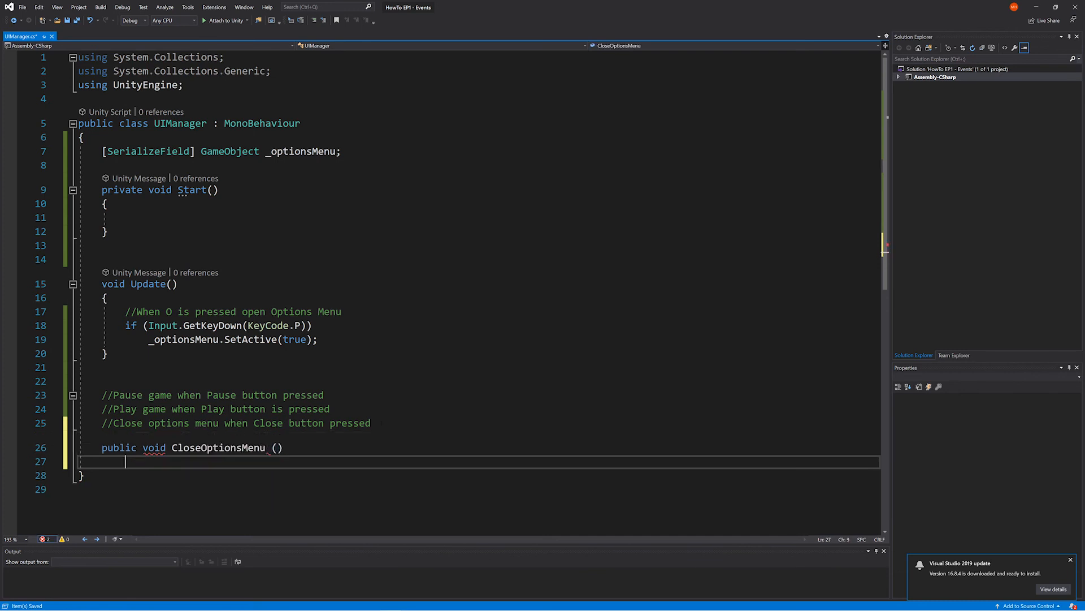
pyautogui.write('{')
pyautogui.press('Return')
pyautogui.write('_optionsMenu.SetActive(f')
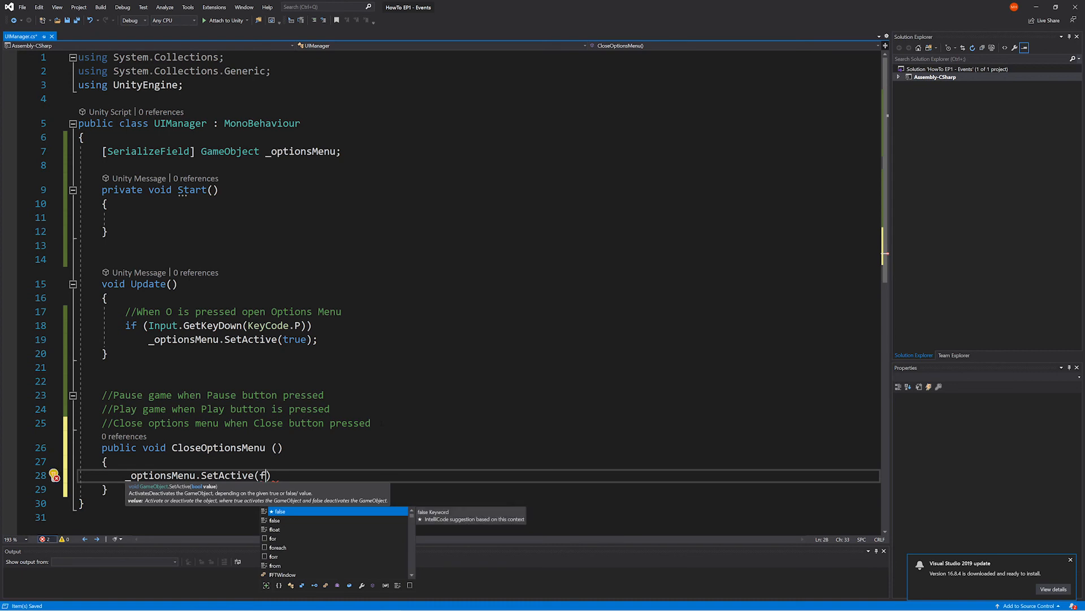
pyautogui.write('alse)')
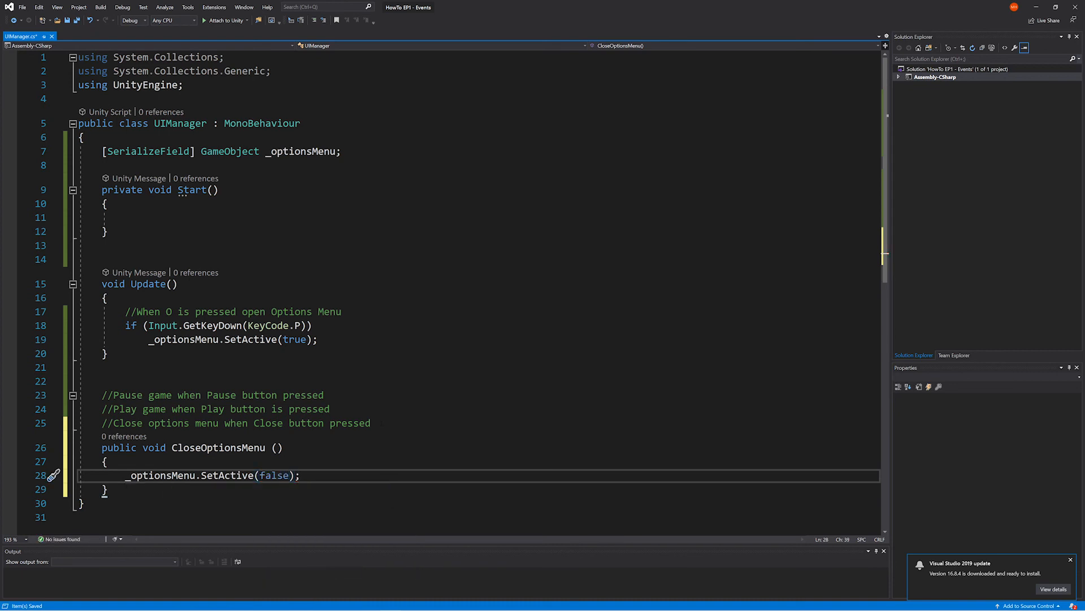
pyautogui.hotkey('ctrl', 's')
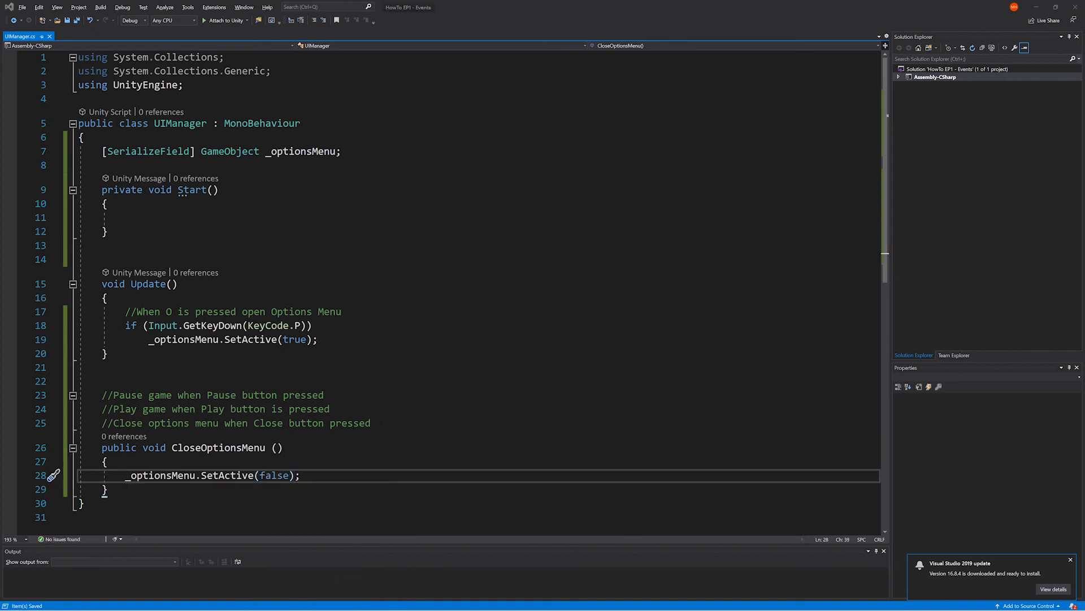
# - Switch to Unity and try the options menu's close button in Play mode, ending the play session
pyautogui.hotkey('alt', 'Tab')
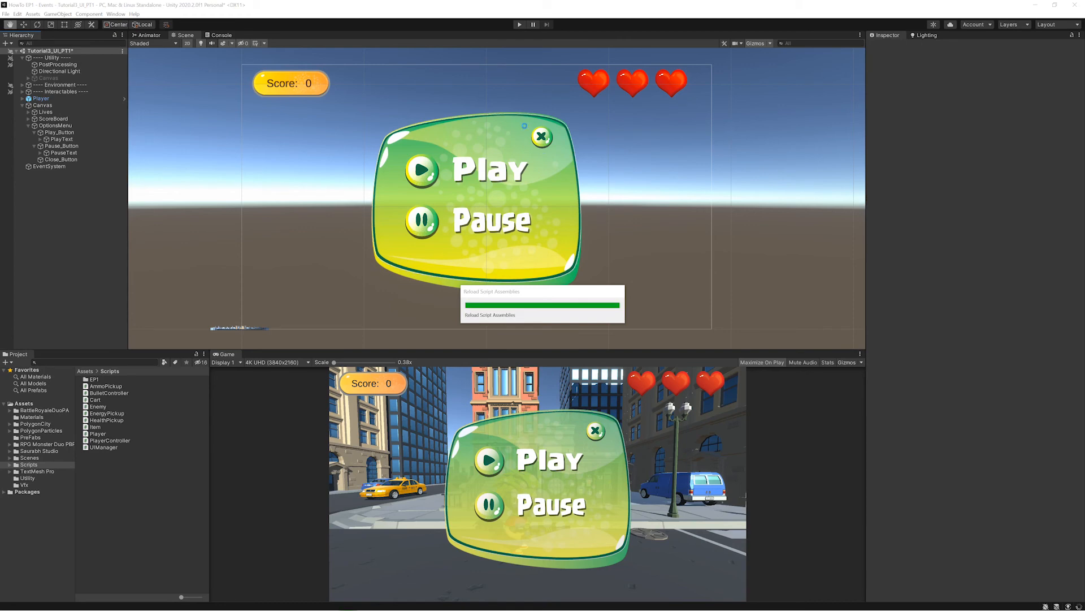
pyautogui.click(519, 24)
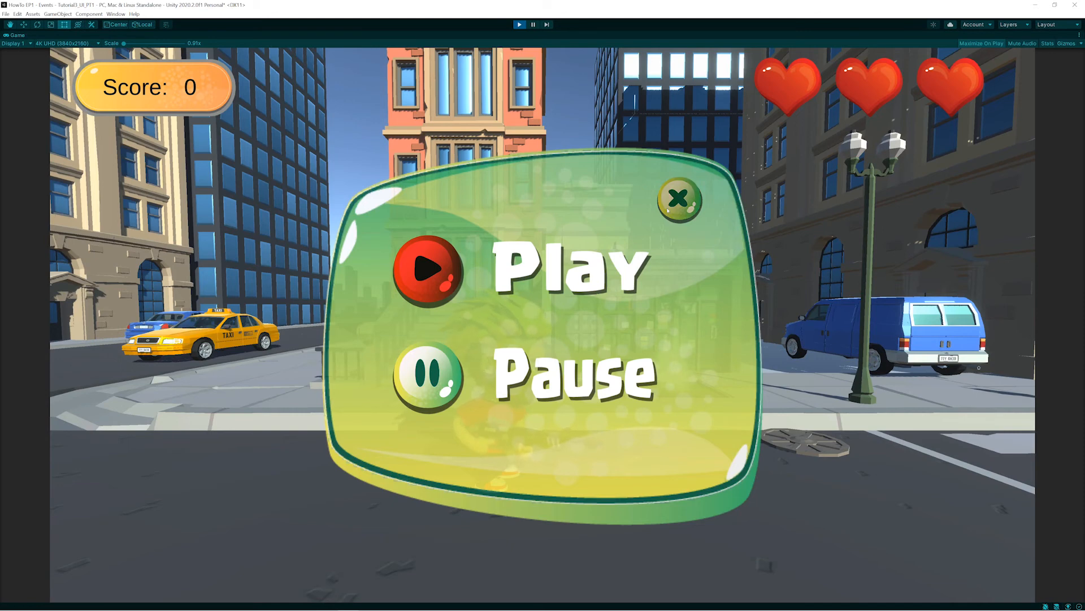
pyautogui.click(666, 208)
pyautogui.click(520, 24)
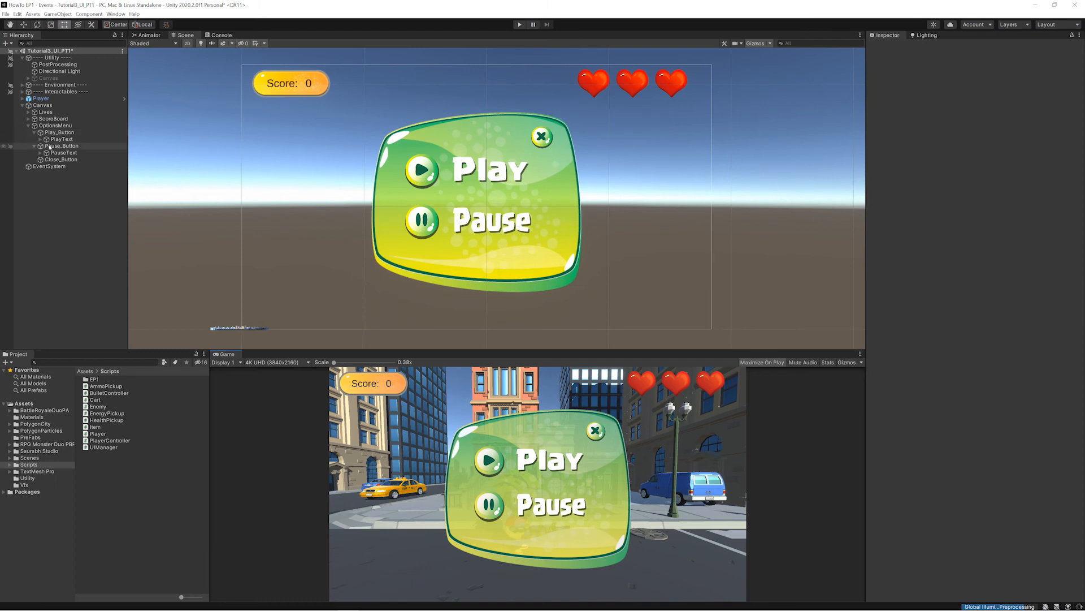
# - Add an On Click event to Close_Button calling UIManager.CloseOptionsMenu on the Canvas object and test it in Play mode
pyautogui.click(49, 159)
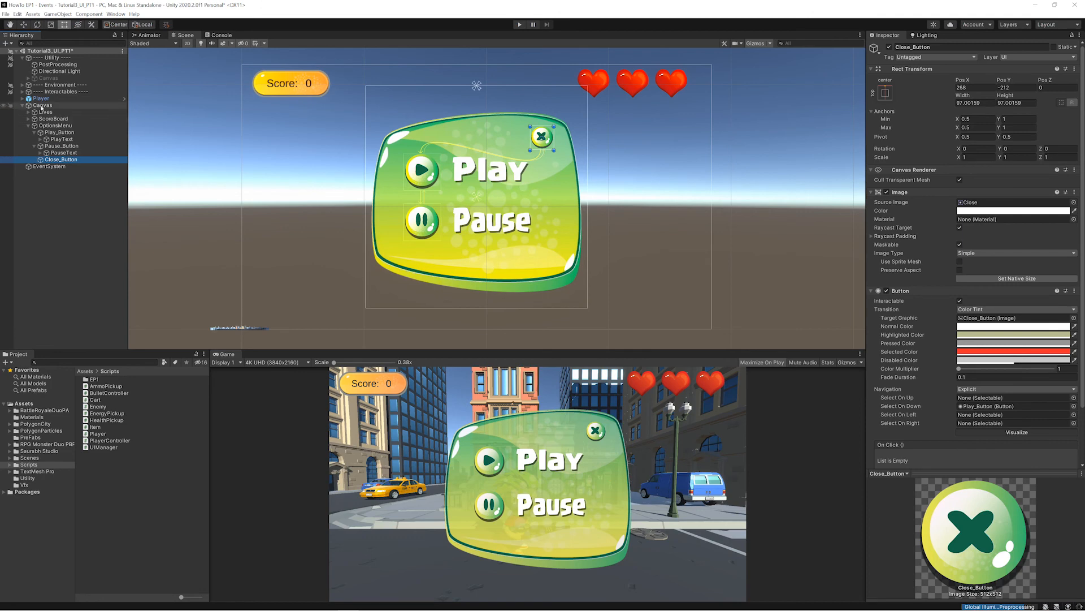
pyautogui.scroll(-2, 1000, 424)
pyautogui.click(1055, 412)
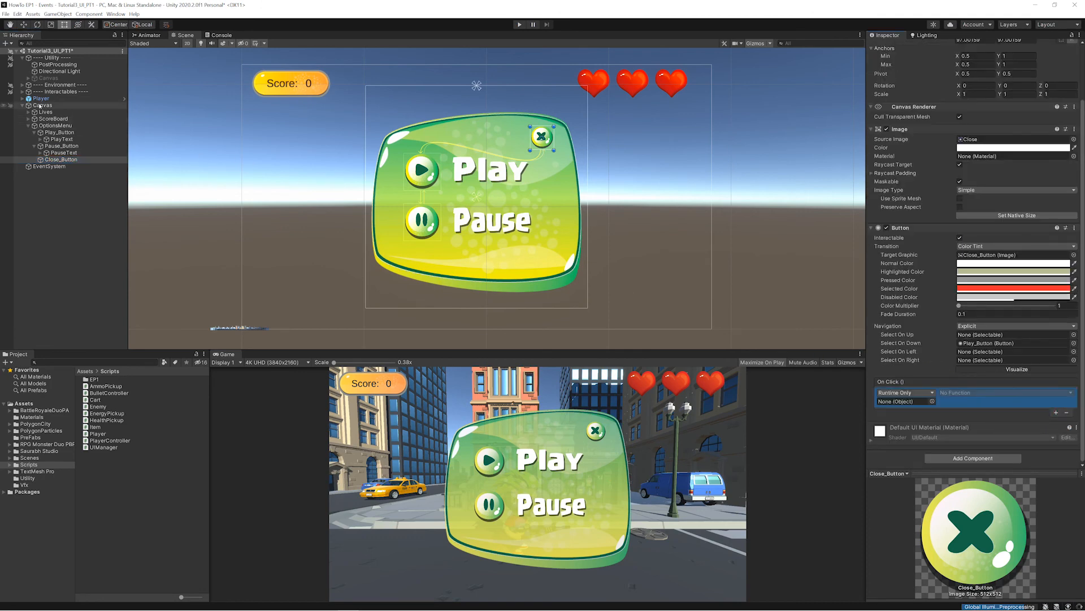
pyautogui.moveTo(524, 255); pyautogui.dragTo(904, 401)
pyautogui.click(967, 392)
pyautogui.moveTo(976, 456)
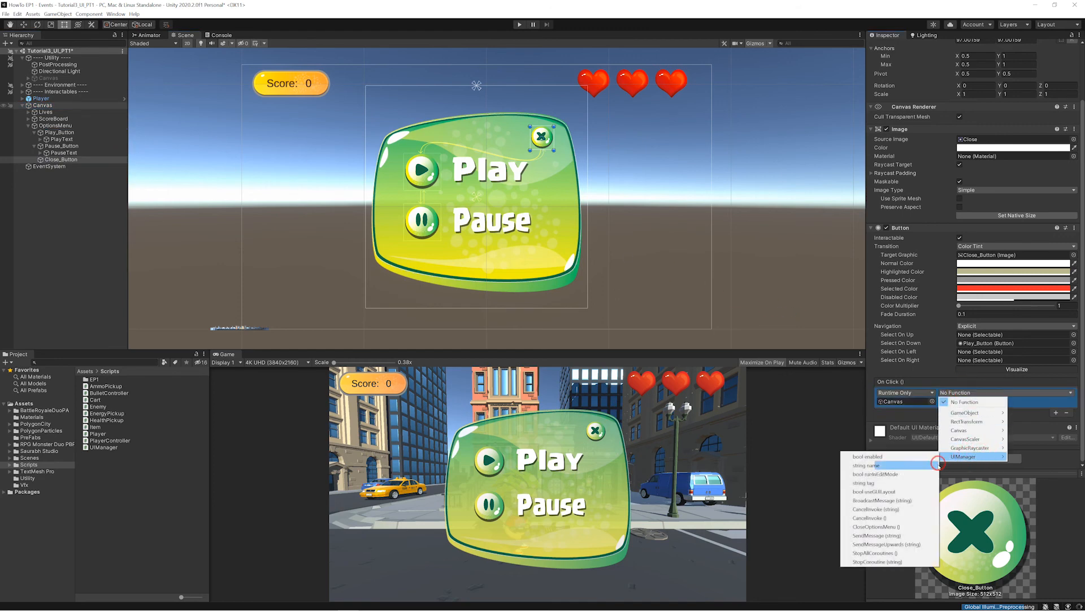
pyautogui.click(894, 526)
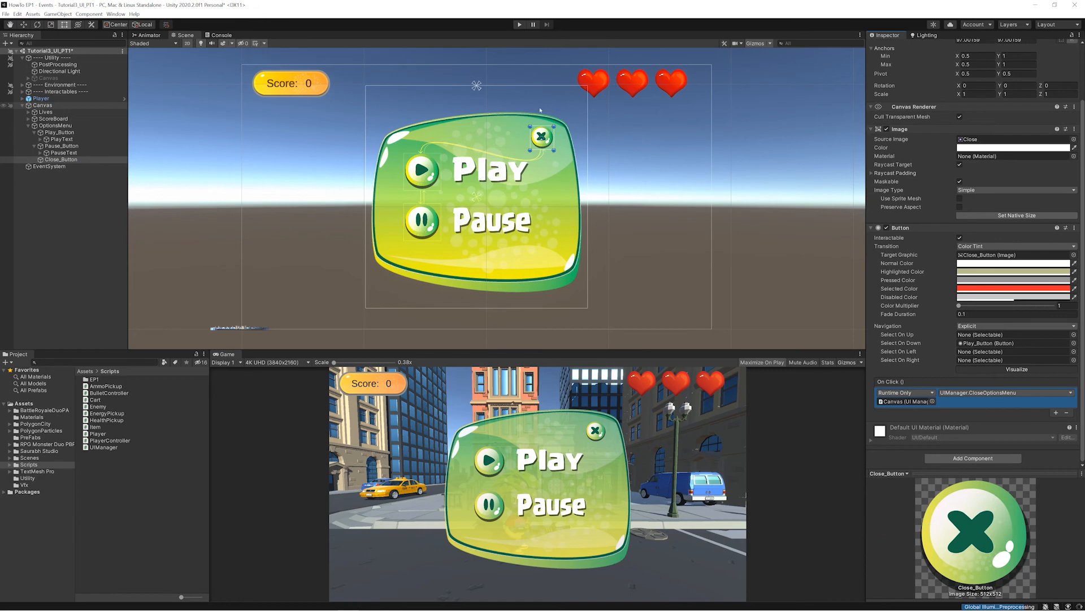
pyautogui.click(518, 25)
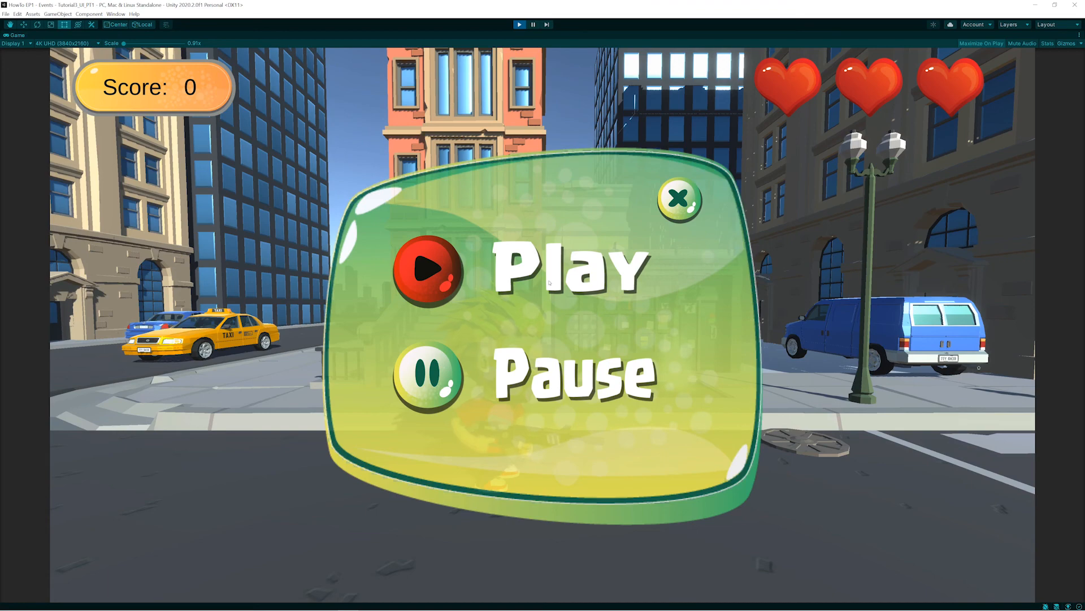
pyautogui.click(680, 201)
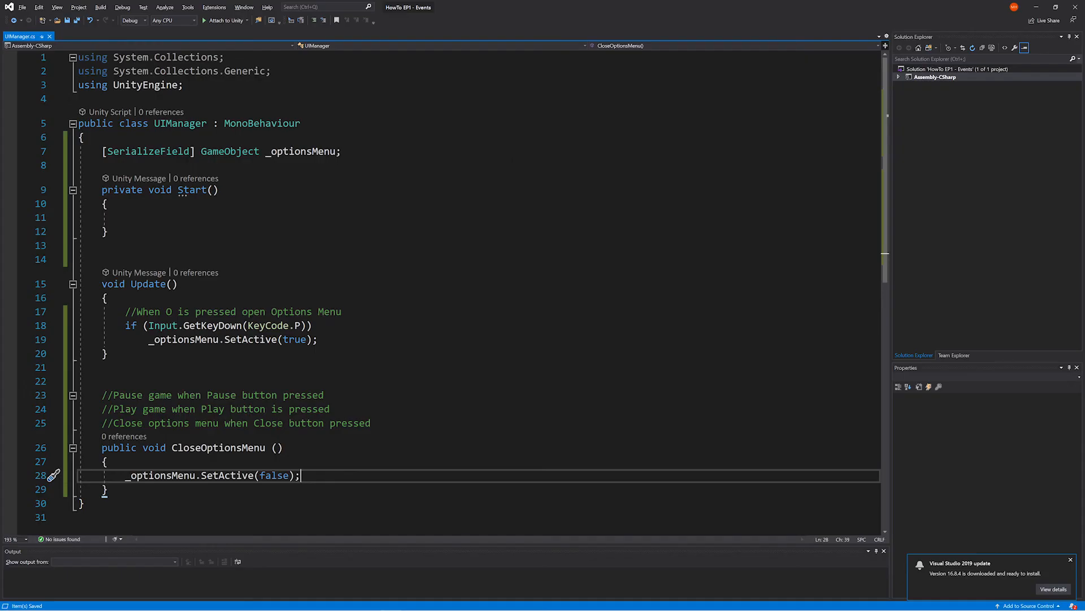
# - Switch to Visual Studio, set the key in the Update condition to KeyCode.O, save, and reload the script in Unity
pyautogui.doubleClick(297, 326)
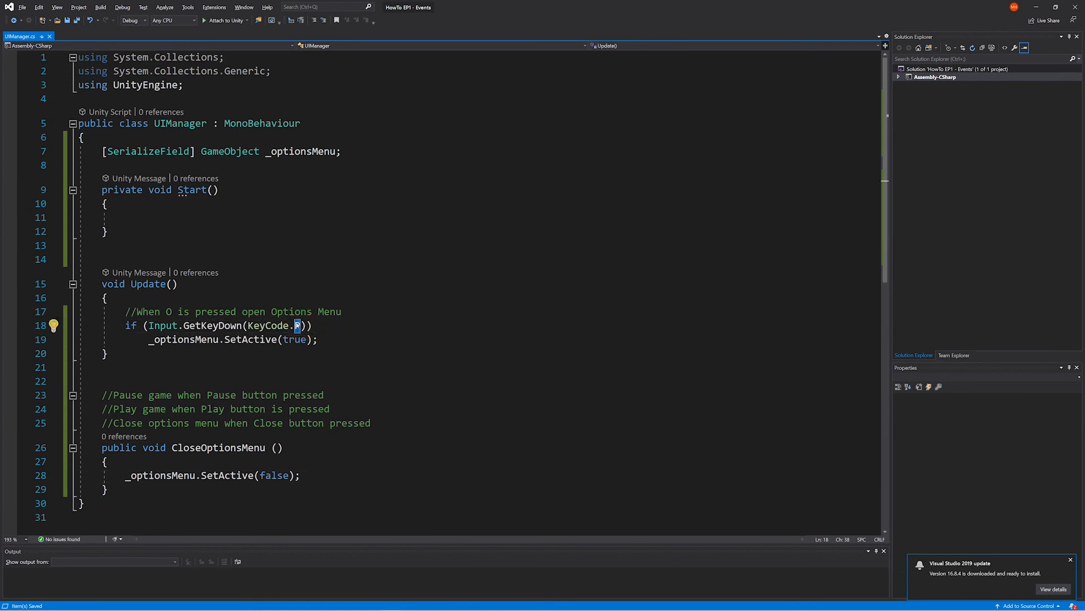
pyautogui.write('O')
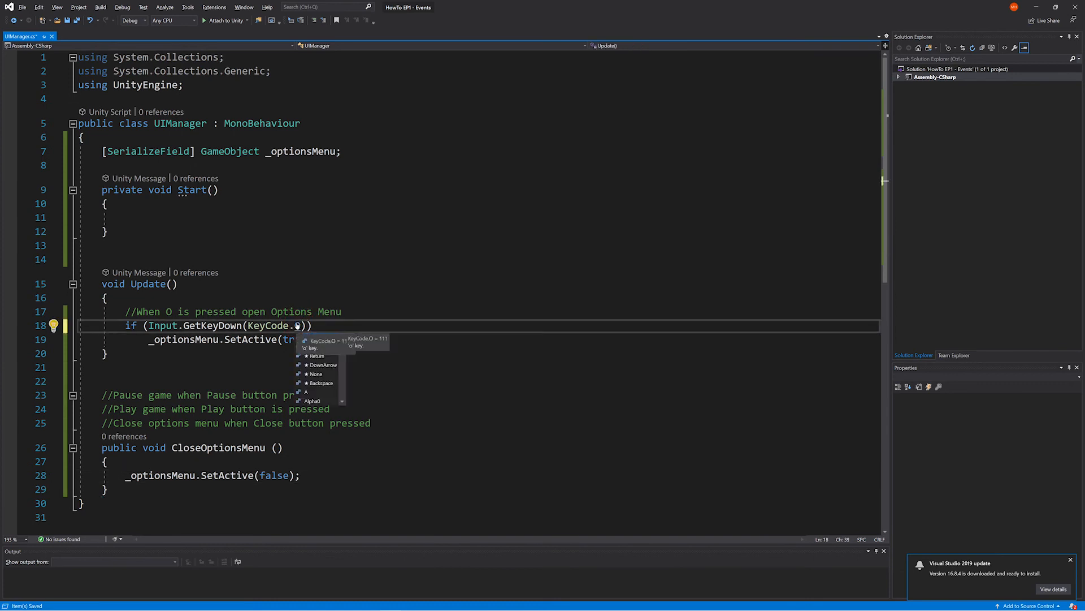
pyautogui.press('Escape')
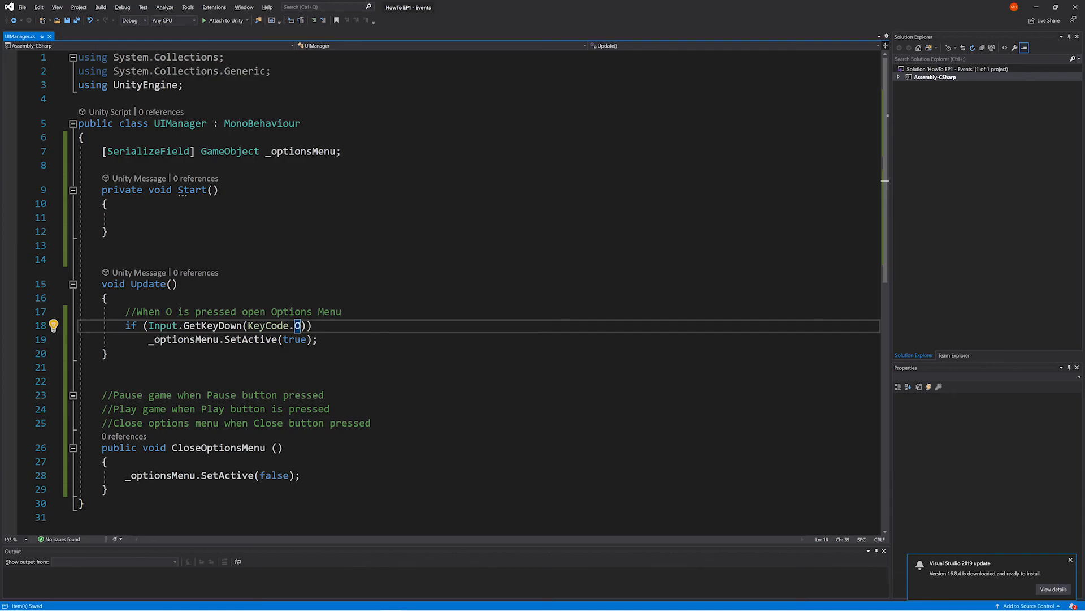
pyautogui.hotkey('alt', 'Tab')
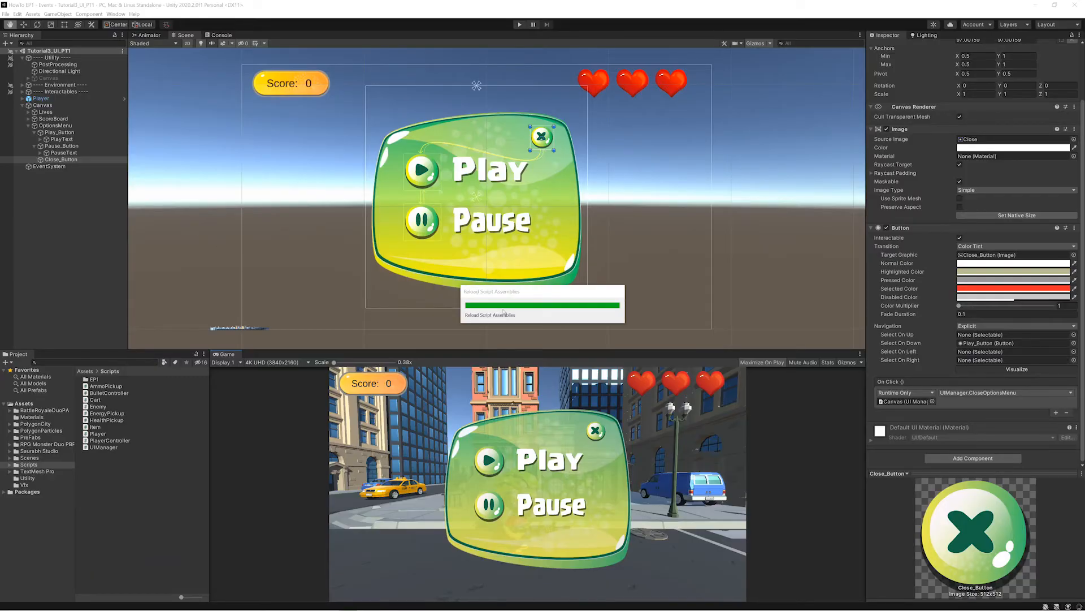
pyautogui.hotkey('alt', 'Tab')
# - Add "_optionsMenu.SetActive(false);" to the body of the Start method
pyautogui.click(182, 220)
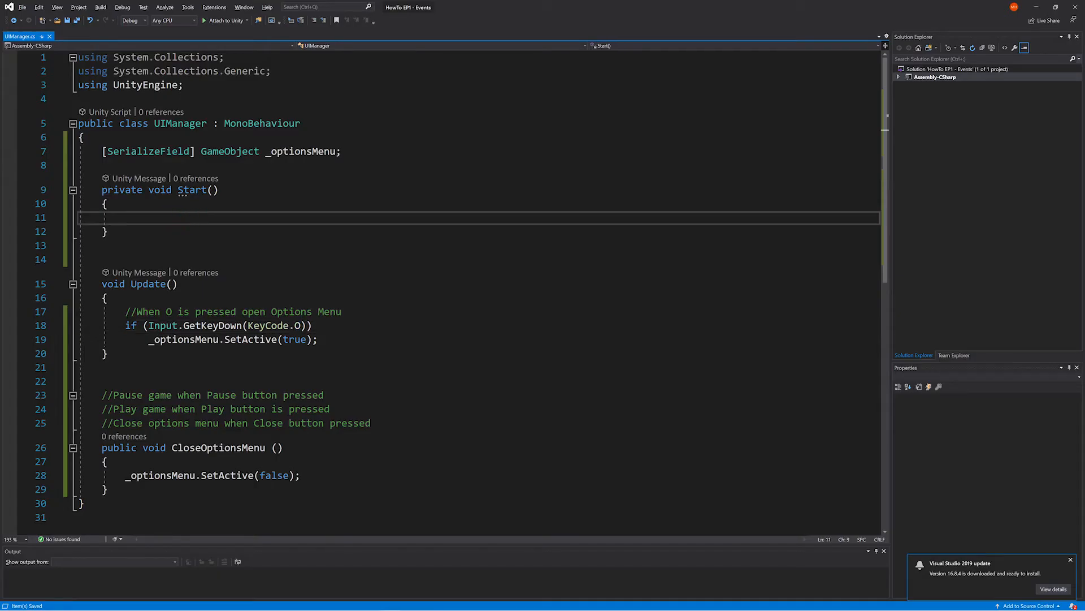
pyautogui.write('_optionsMenu')
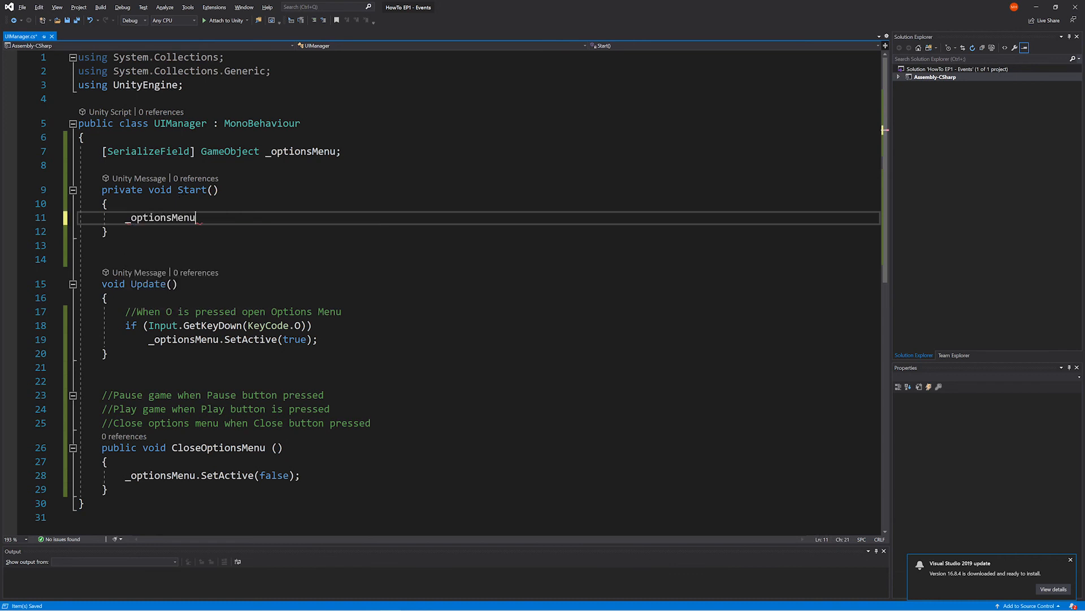
pyautogui.write('.set')
pyautogui.press('Tab')
pyautogui.write('(fa')
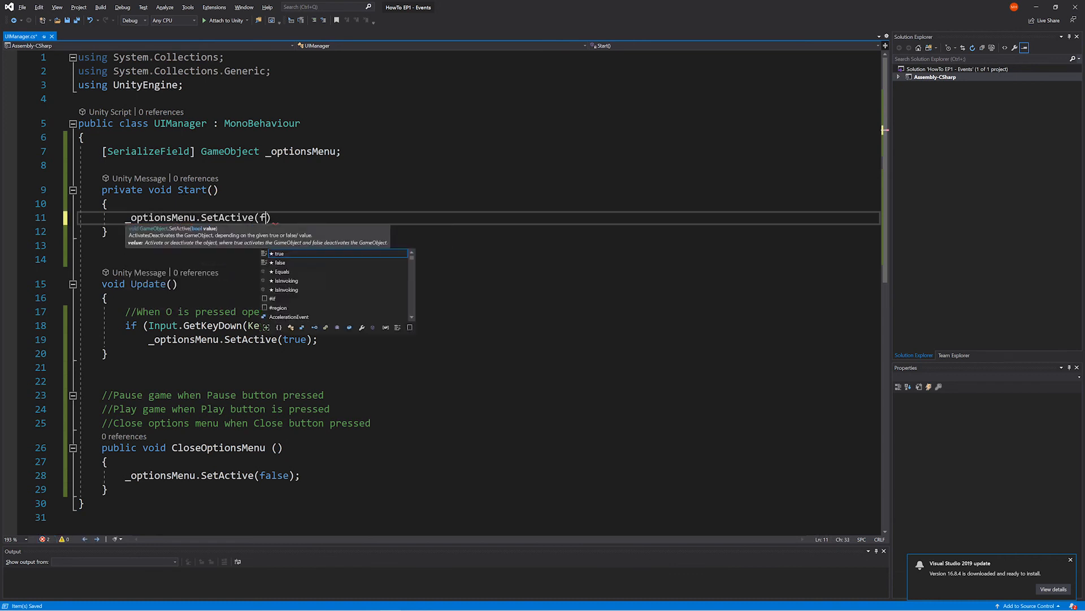
pyautogui.press('Tab')
pyautogui.write(')')
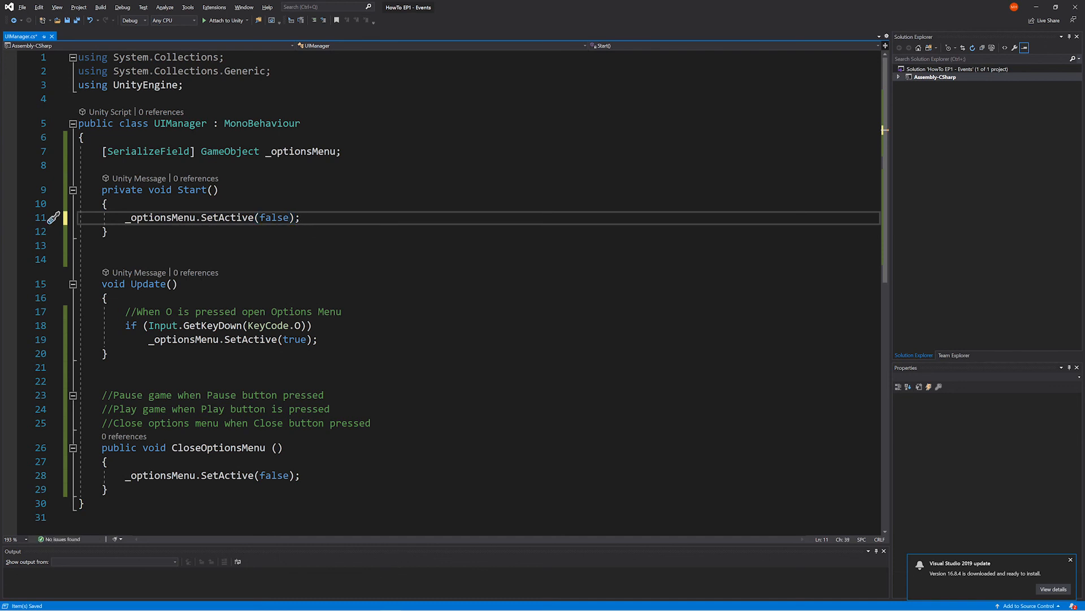
# - Add an empty public void PauseGame() method with braces below the "Pause game when Pause button pressed" comment
pyautogui.click(368, 393)
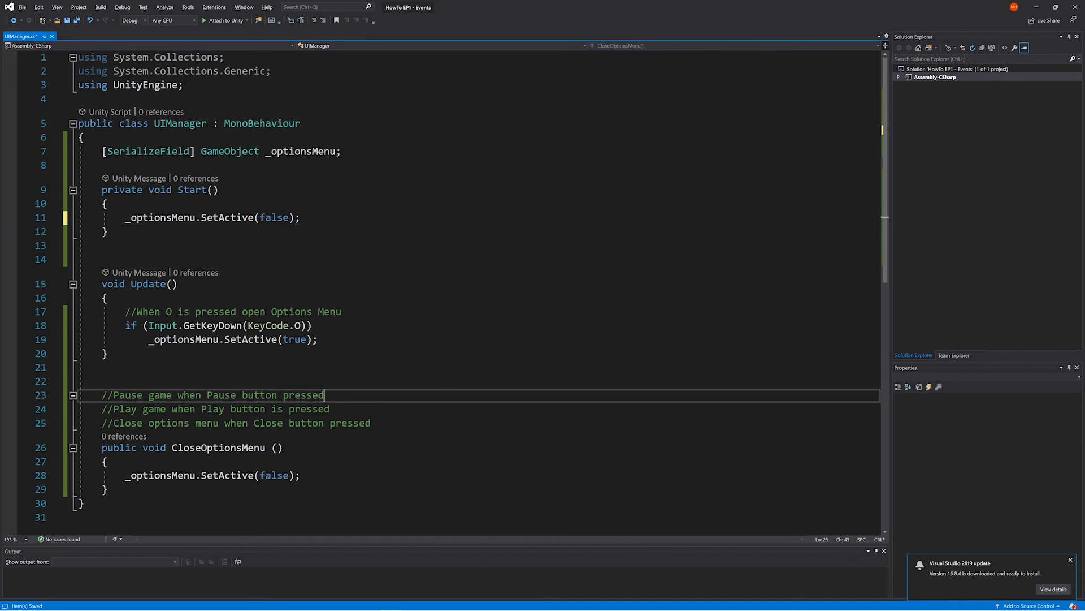
pyautogui.press('Return')
pyautogui.press('Return')
pyautogui.press('Up')
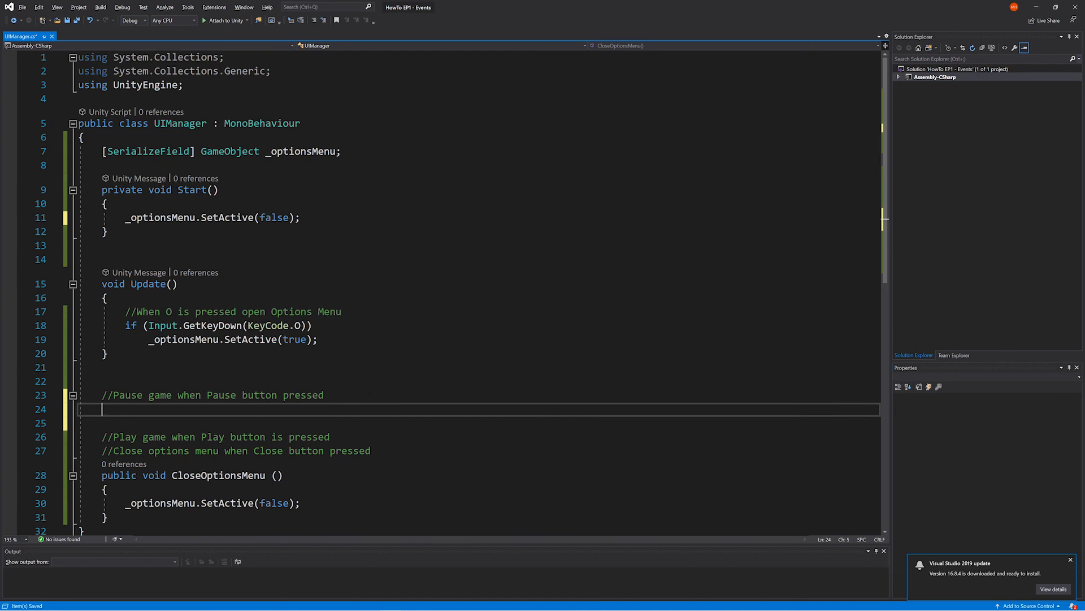
pyautogui.write('public void ')
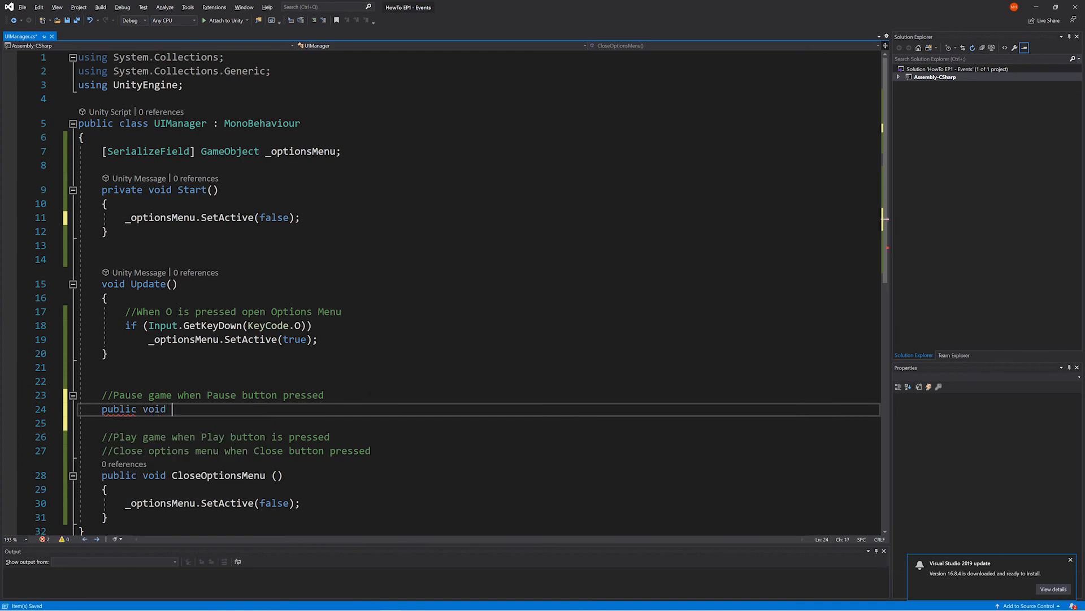
pyautogui.write('PauseGame')
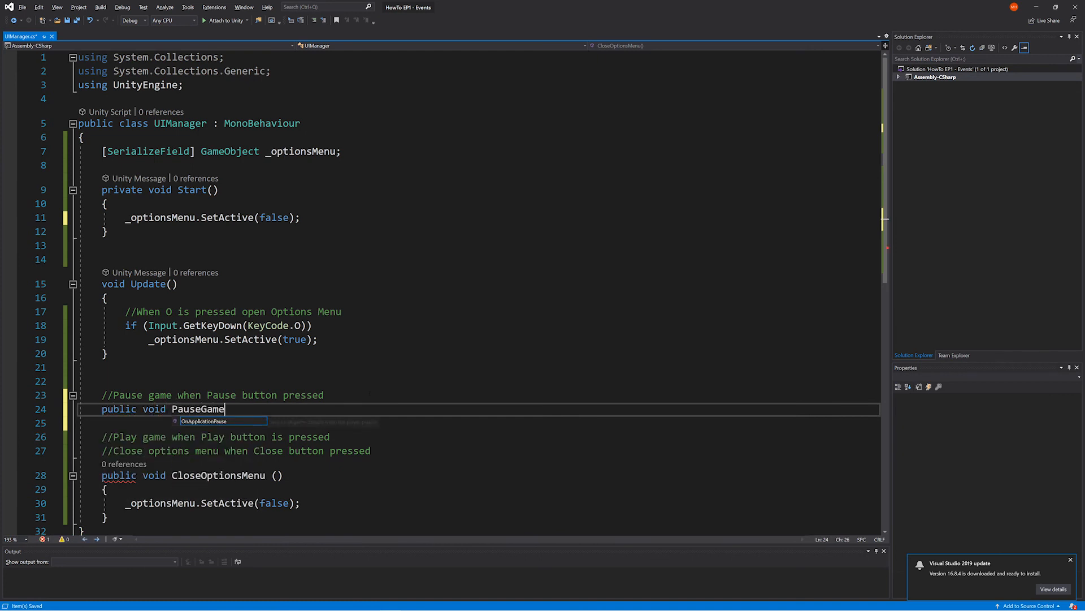
pyautogui.write('()')
pyautogui.press('Return')
pyautogui.write('{')
pyautogui.press('Return')
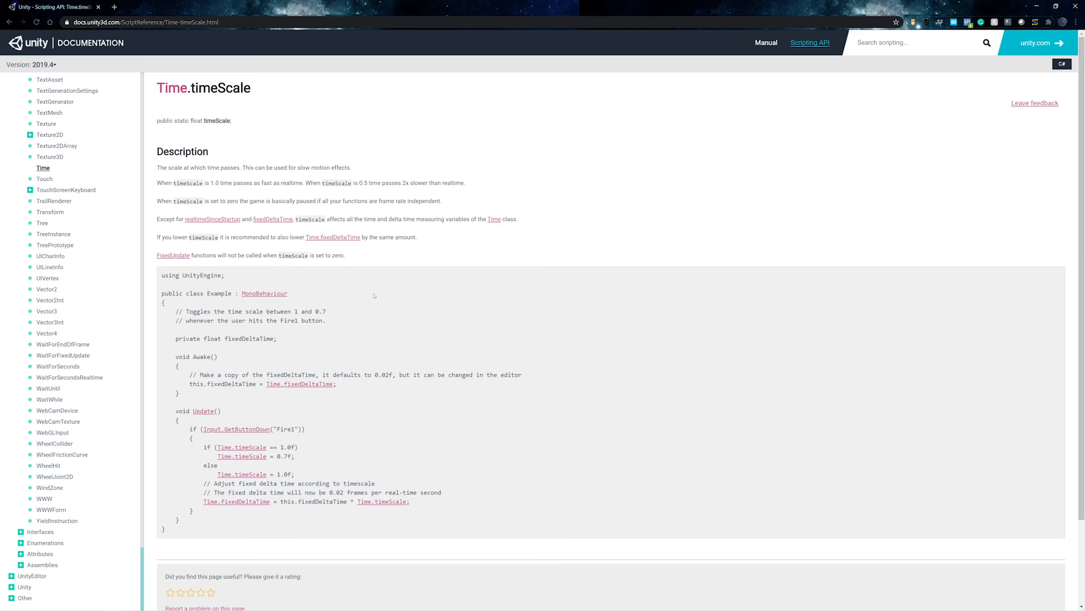
# - Examine the Time.timeScale documentation page in full screen, underlining the line about timeScale values 1.0 and 0.5
pyautogui.press('F11')
pyautogui.press('F9')
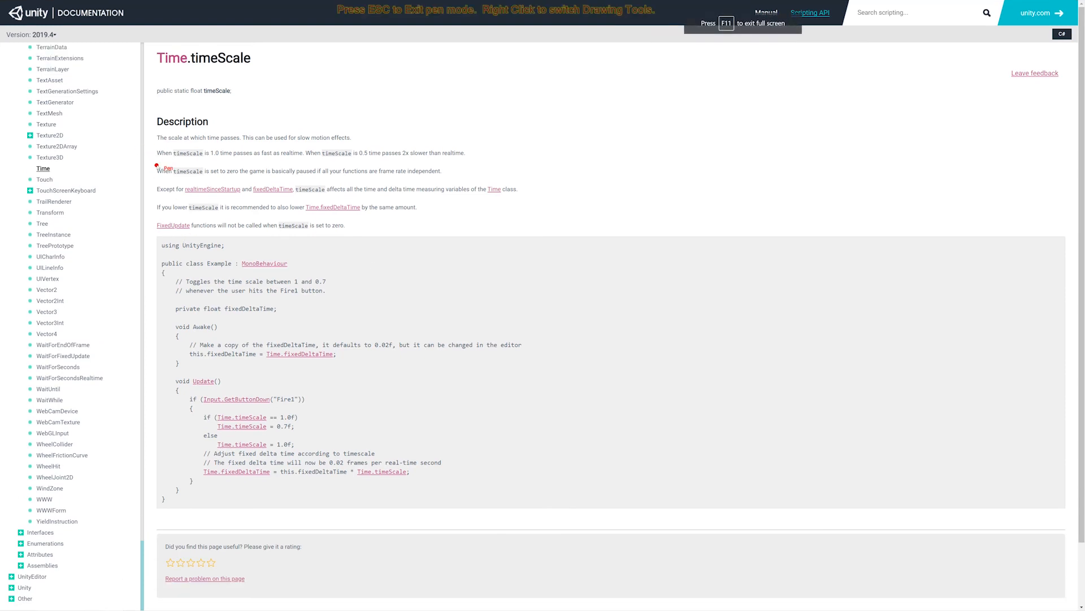
pyautogui.moveTo(156, 165)
pyautogui.mouseDown()
pyautogui.moveTo(347, 176)
pyautogui.moveTo(460, 164)
pyautogui.mouseUp()
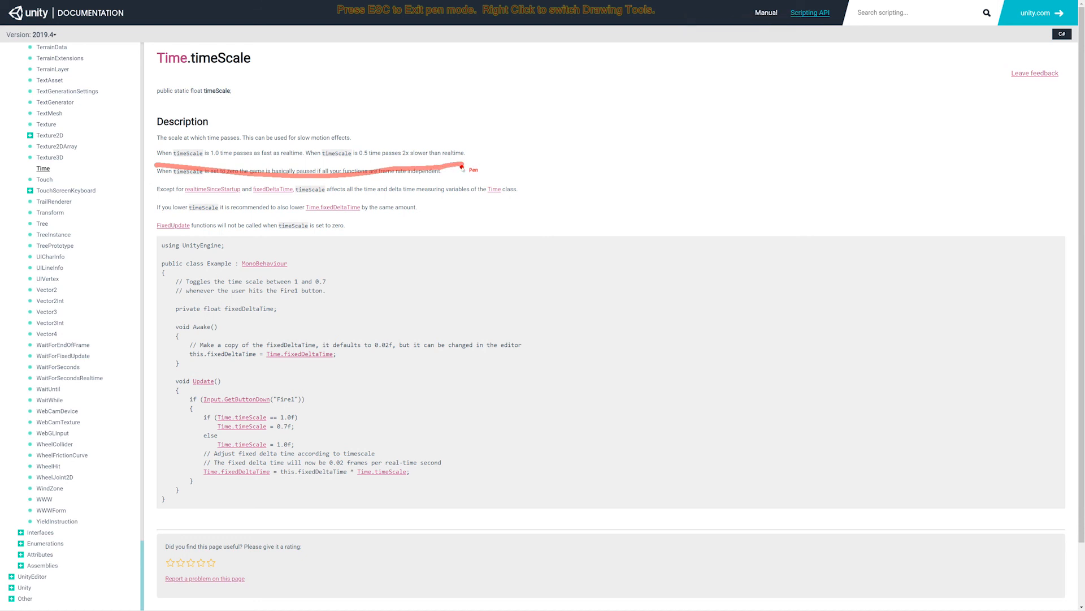
pyautogui.press('Escape')
pyautogui.press('F9')
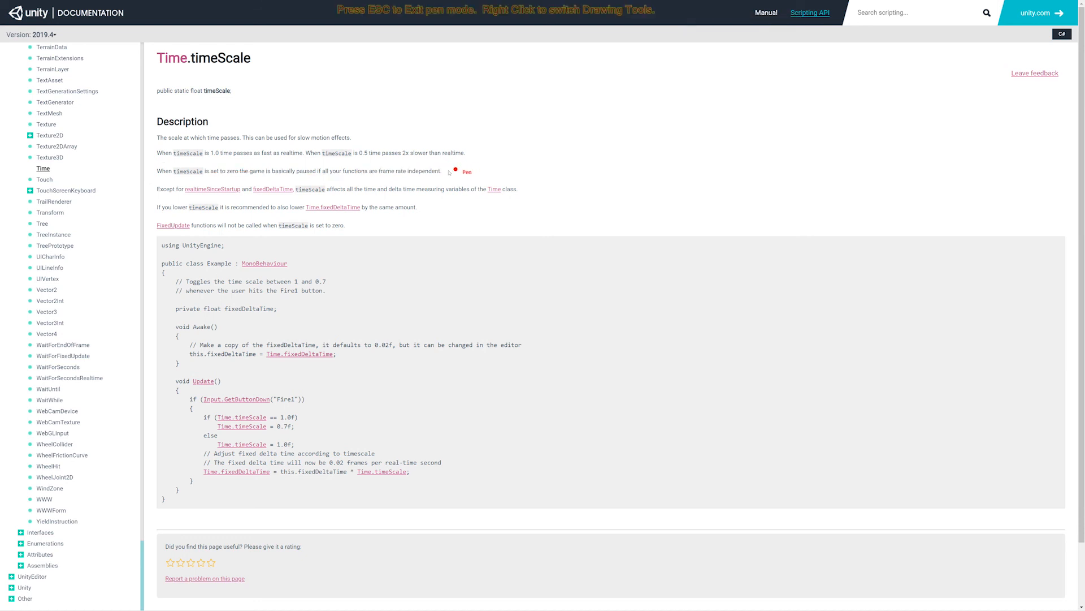
pyautogui.moveTo(157, 162); pyautogui.dragTo(468, 163)
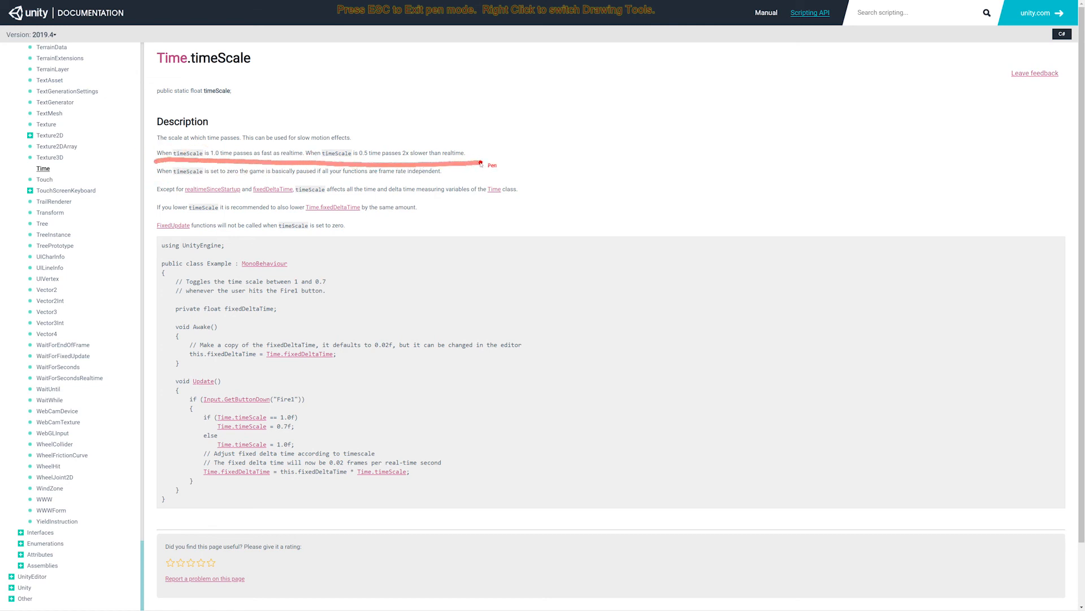
pyautogui.press('Escape')
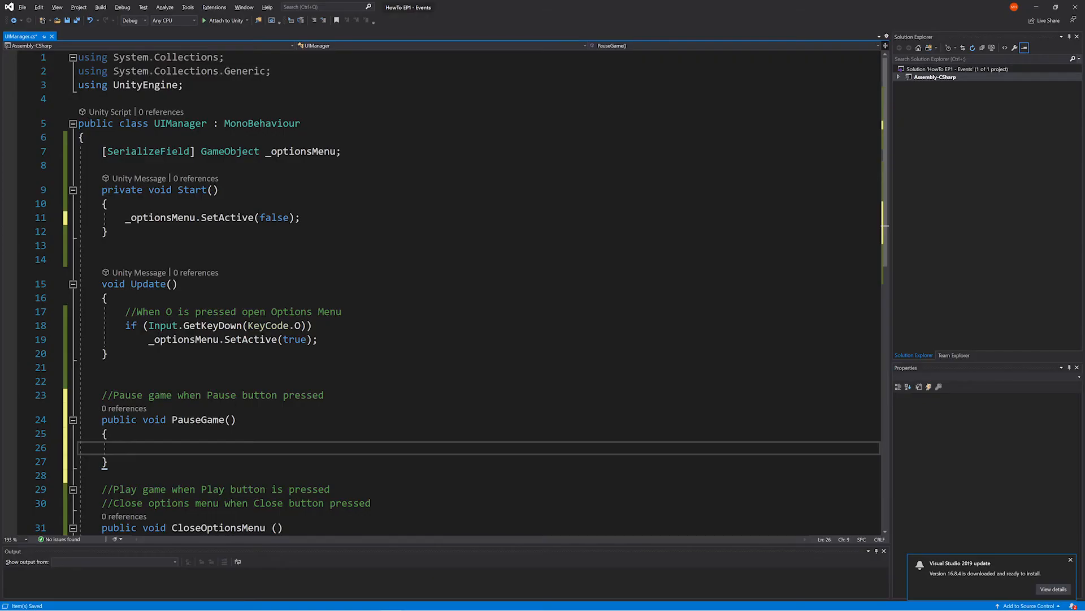
# - Add "Time.timeScale = 0;" to the body of the PauseGame method
pyautogui.write('Tim')
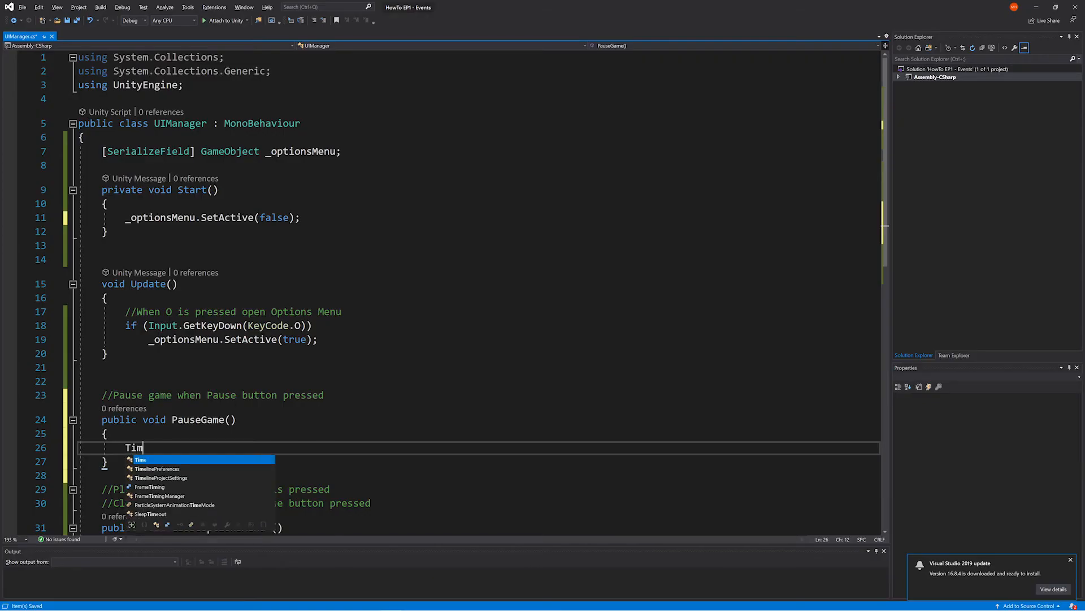
pyautogui.write('e.timeScale')
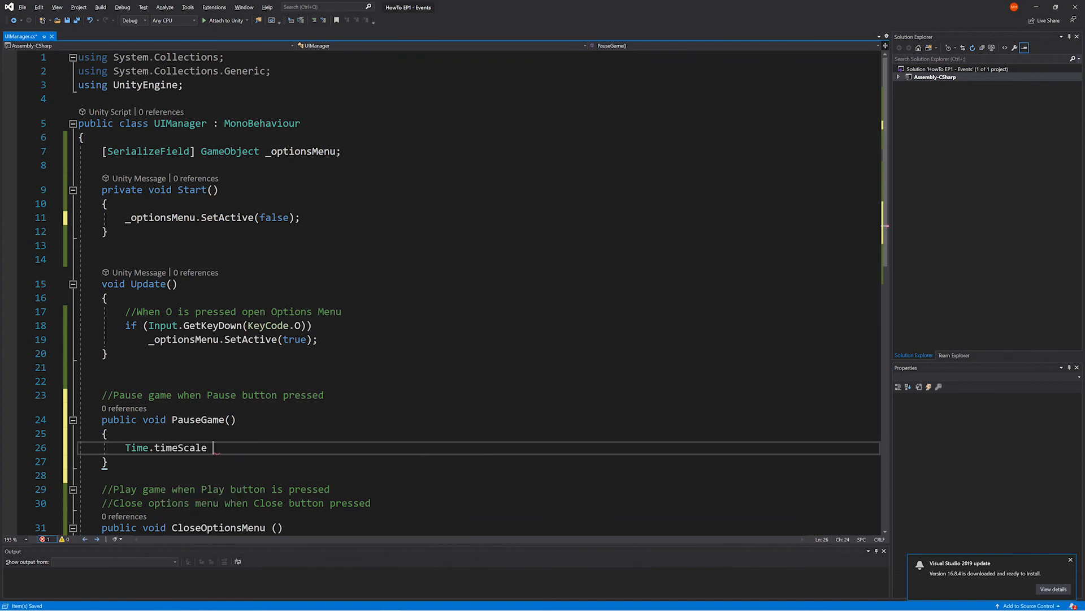
pyautogui.write(' = 0;')
# - Add a public void PlayGame() method with braces below the "Play game when Play button is pressed" comment
pyautogui.scroll(-3, 339, 362)
pyautogui.click(339, 363)
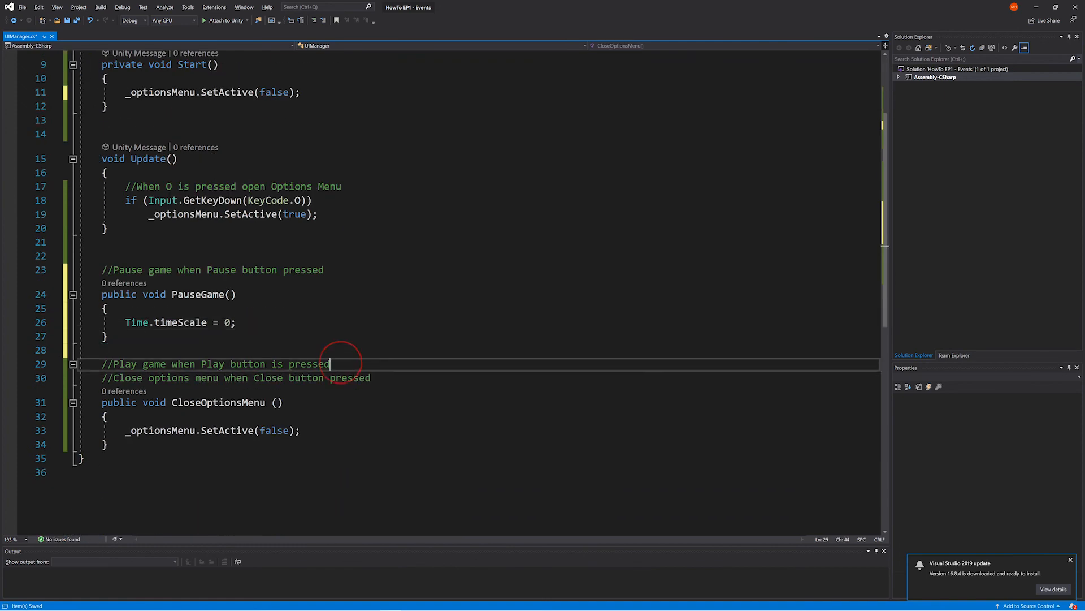
pyautogui.press('Return')
pyautogui.press('Return')
pyautogui.press('Up')
pyautogui.write('public')
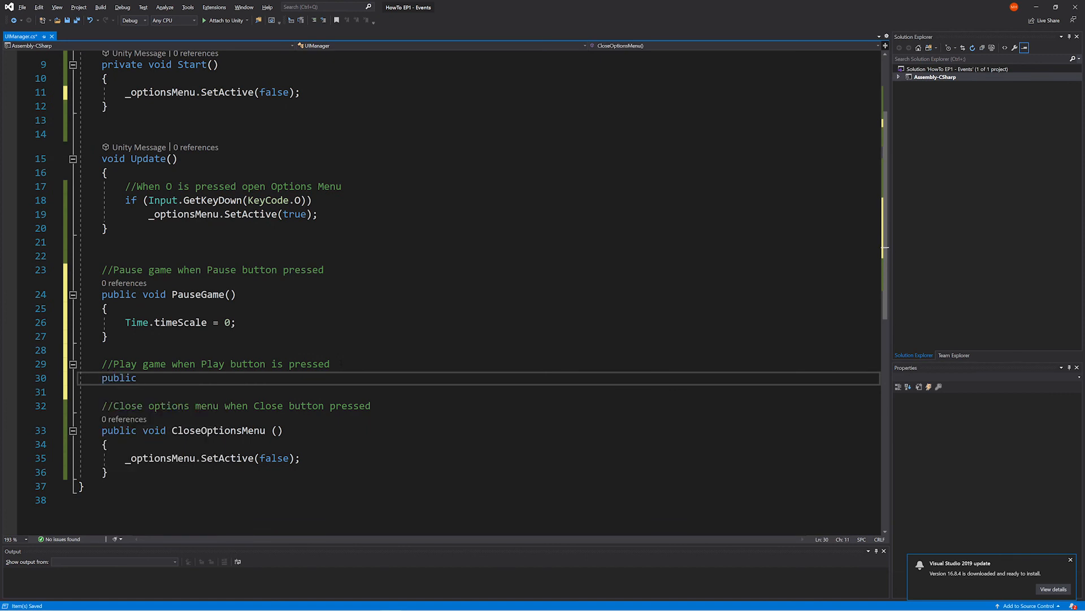
pyautogui.write(' void PlayGame()')
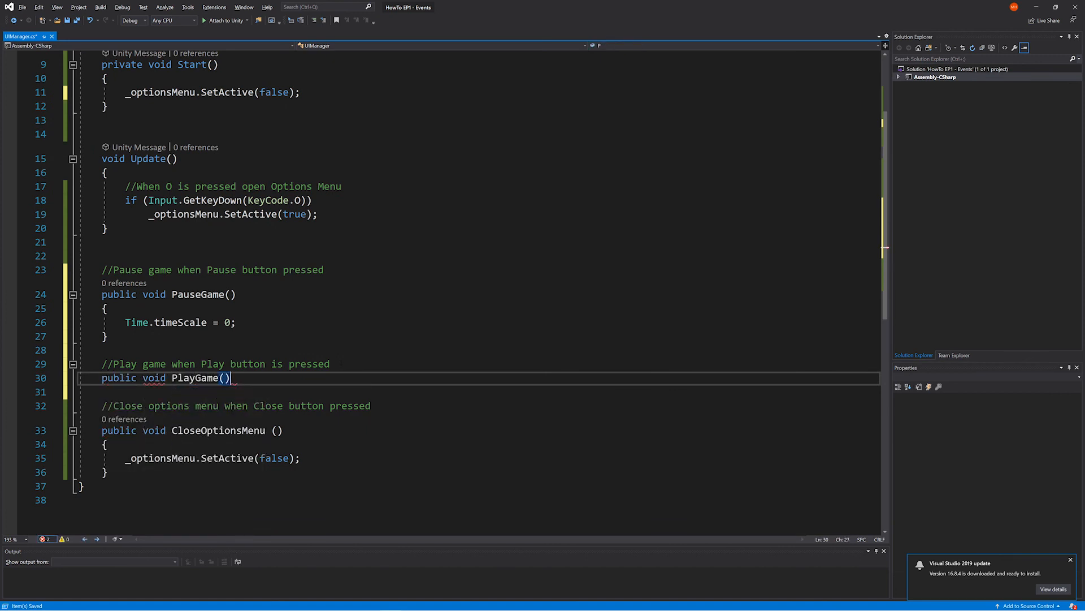
pyautogui.press('Return')
pyautogui.write('{')
pyautogui.press('Return')
# - Add "Time.timeScale = 1;" to the body of the PlayGame method and save the script
pyautogui.write('Time.')
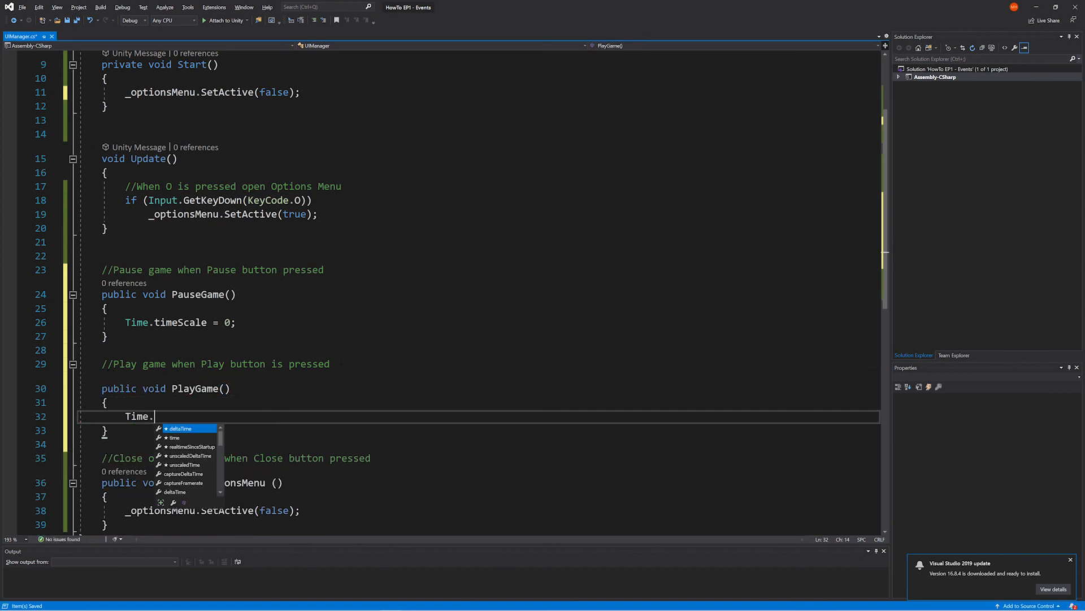
pyautogui.write('timeScale = 1;')
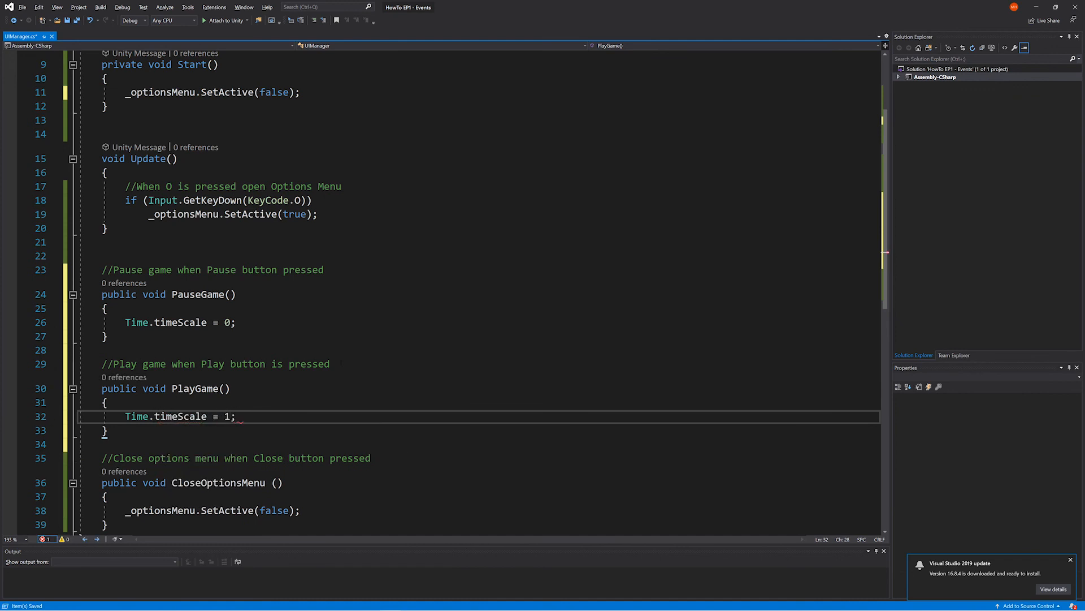
pyautogui.hotkey('ctrl', 's')
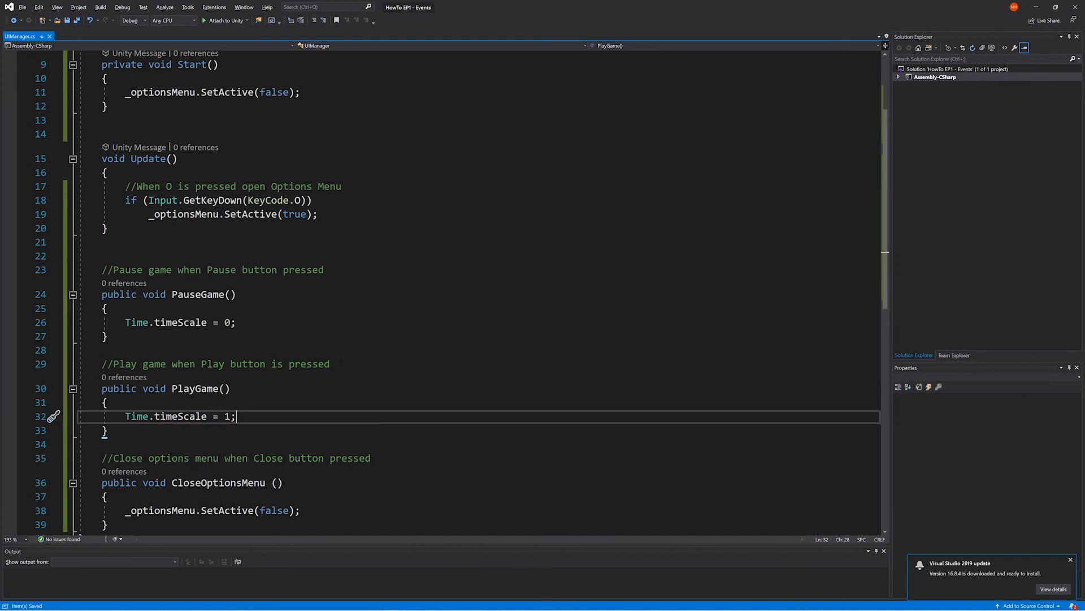
# - Switch to Unity, run the game to try the Pause button in the options menu, and stop it
pyautogui.hotkey('alt', 'Tab')
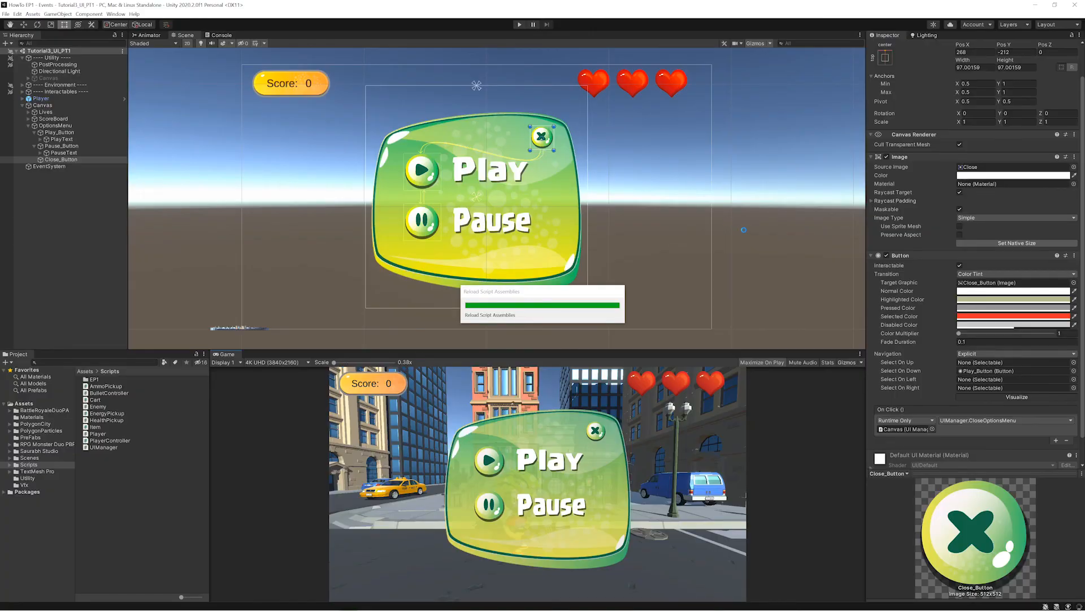
pyautogui.click(520, 24)
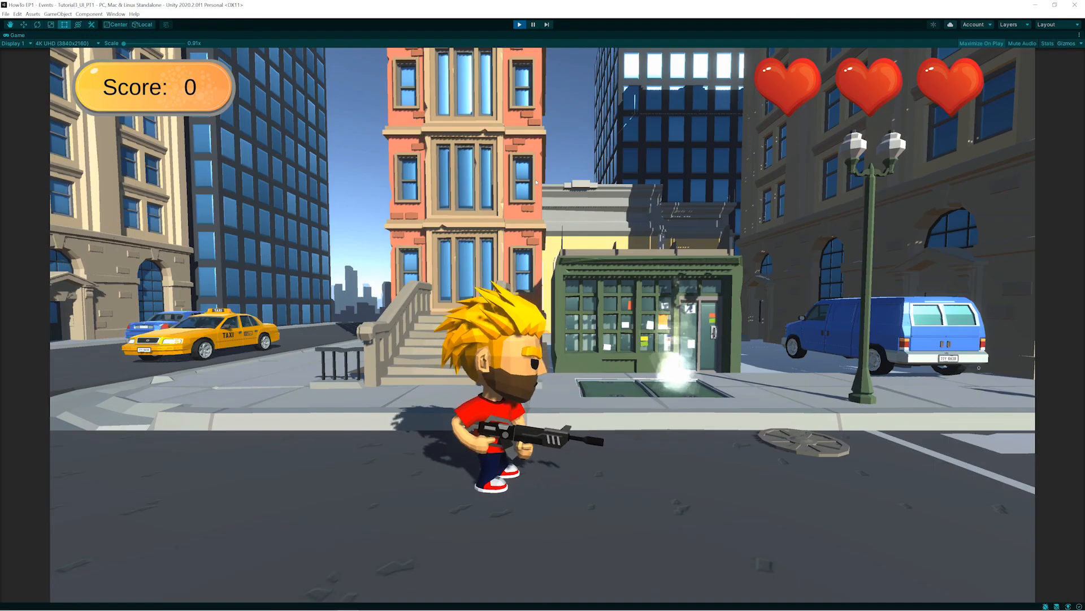
pyautogui.press('Escape')
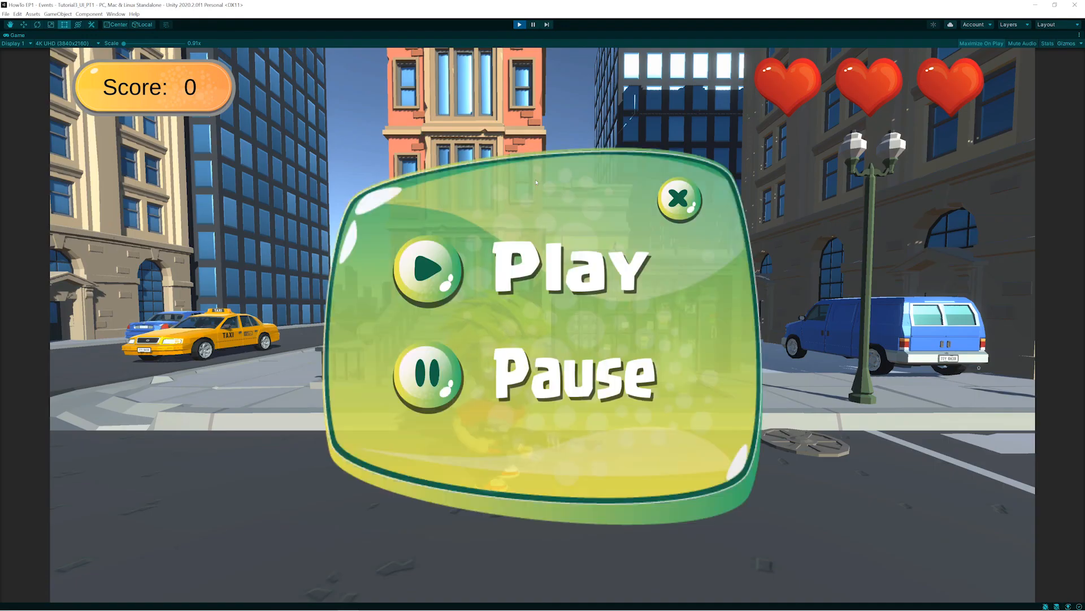
pyautogui.click(439, 370)
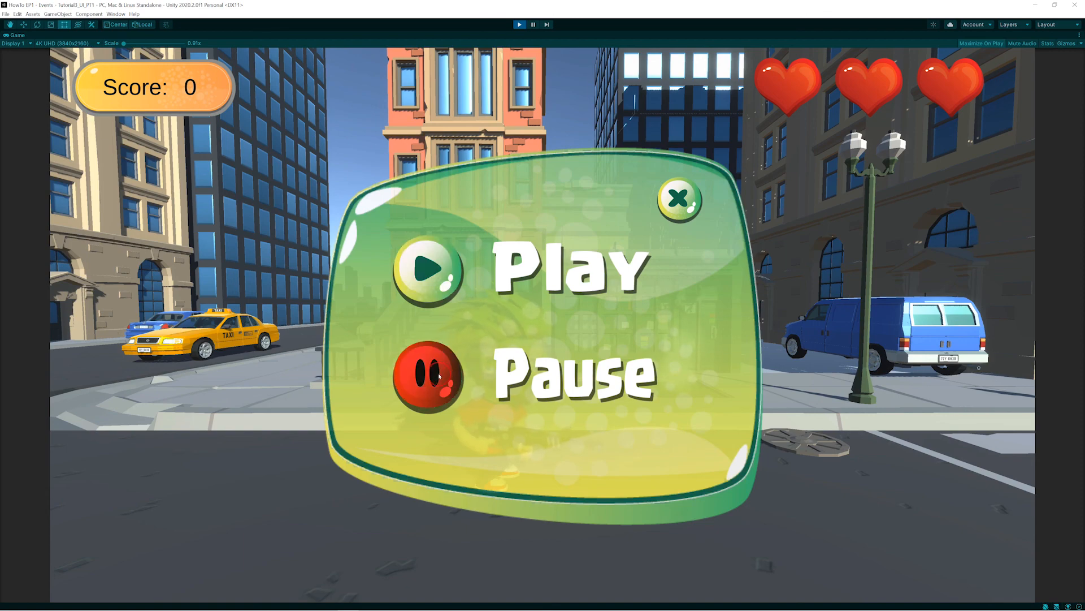
pyautogui.click(647, 258)
pyautogui.click(519, 24)
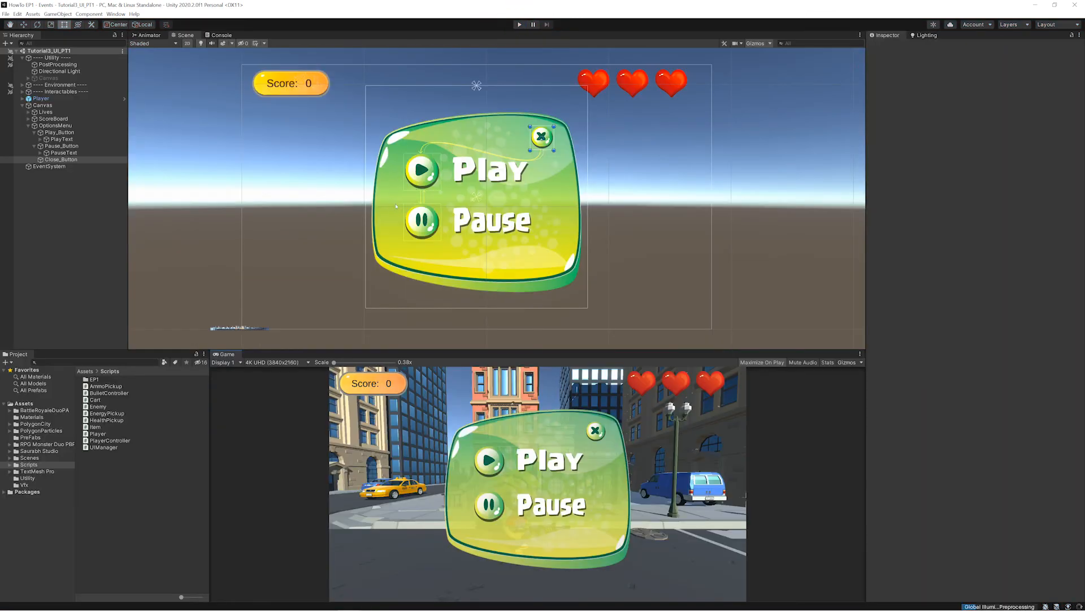
# - Add an On Click event to Pause_Button with Canvas as its object and UIManager.PauseGame as its function
pyautogui.click(55, 154)
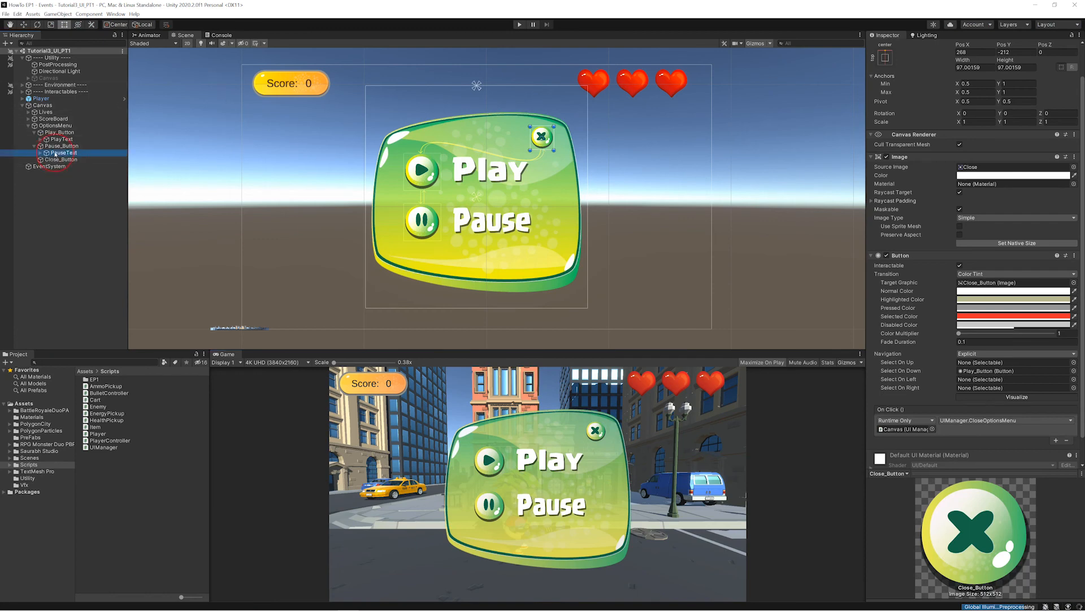
pyautogui.click(58, 145)
pyautogui.click(62, 106)
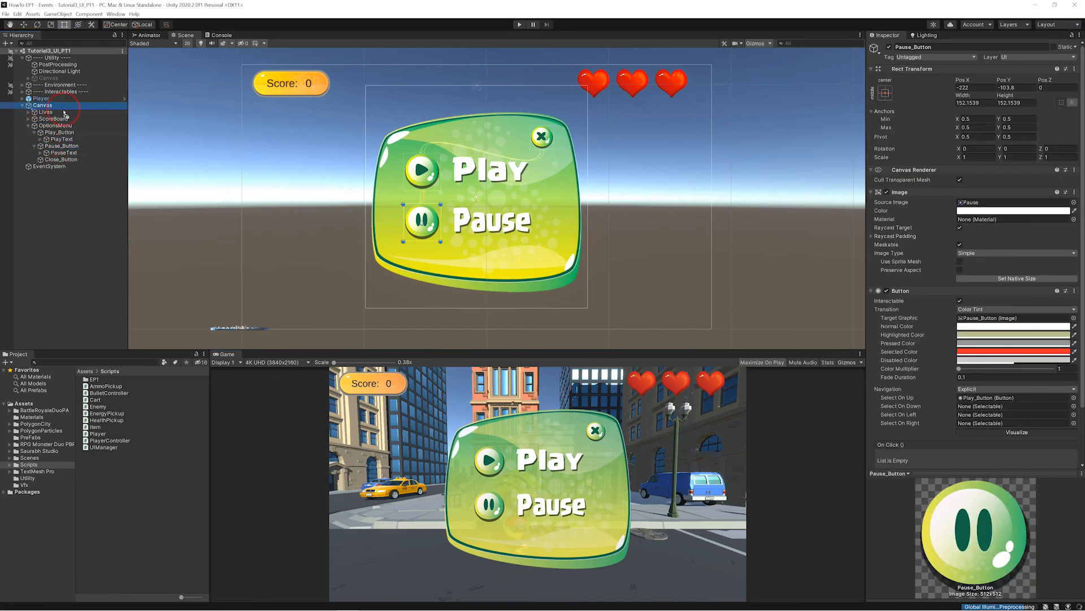
pyautogui.moveTo(64, 112); pyautogui.dragTo(756, 362)
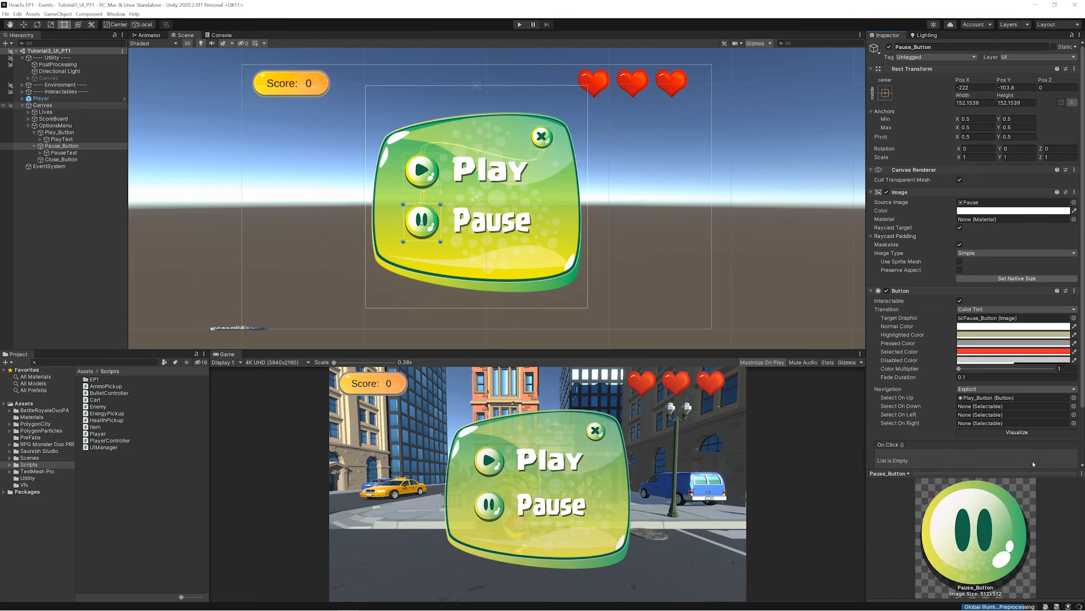
pyautogui.scroll(-2, 1060, 458)
pyautogui.click(1055, 412)
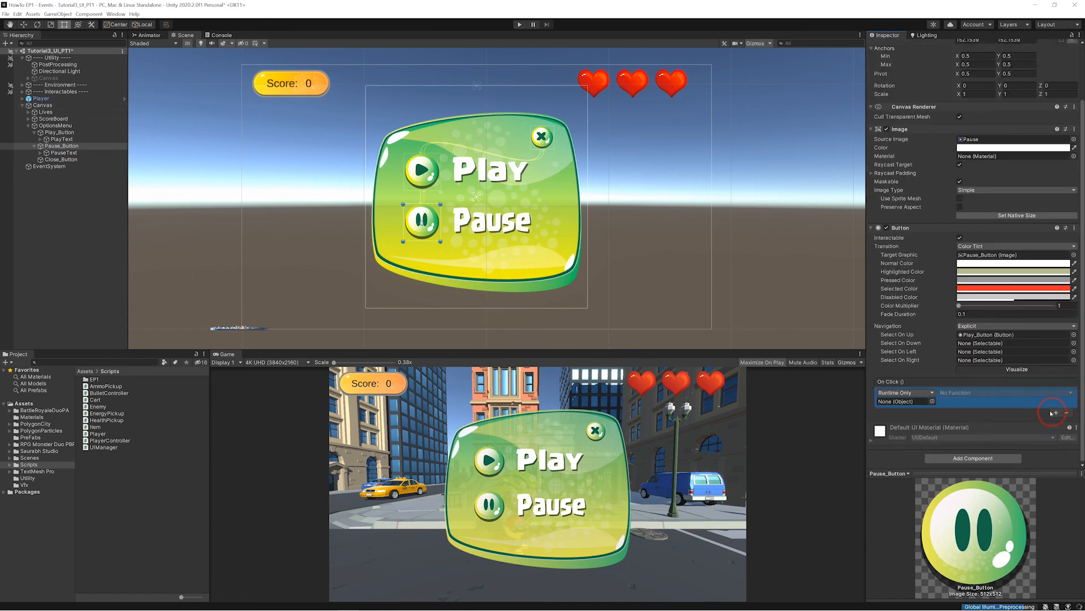
pyautogui.moveTo(42, 106); pyautogui.dragTo(904, 403)
pyautogui.click(969, 392)
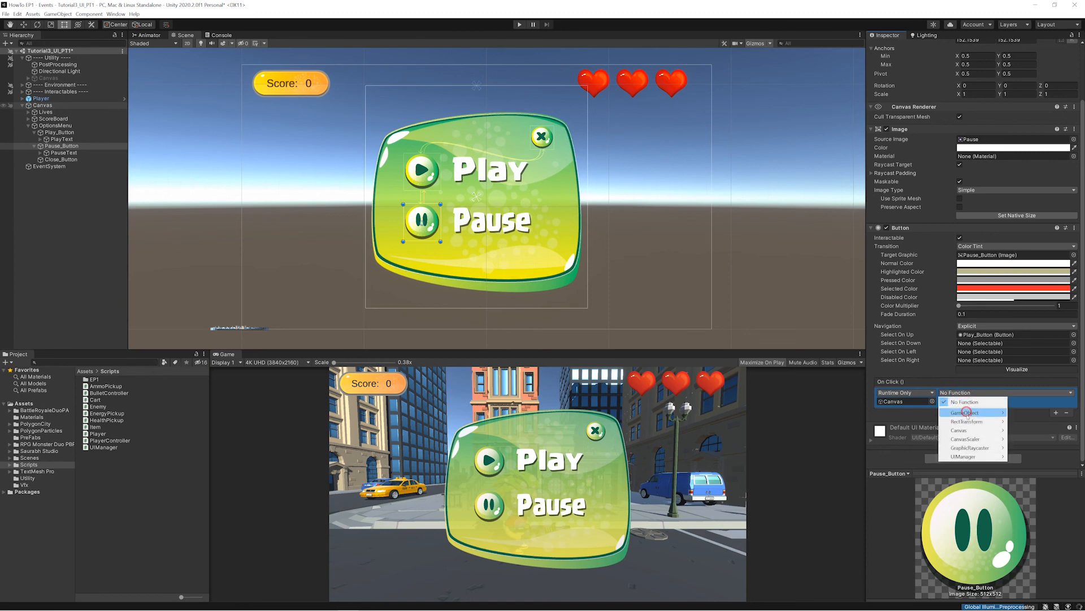
pyautogui.moveTo(972, 457)
pyautogui.click(882, 537)
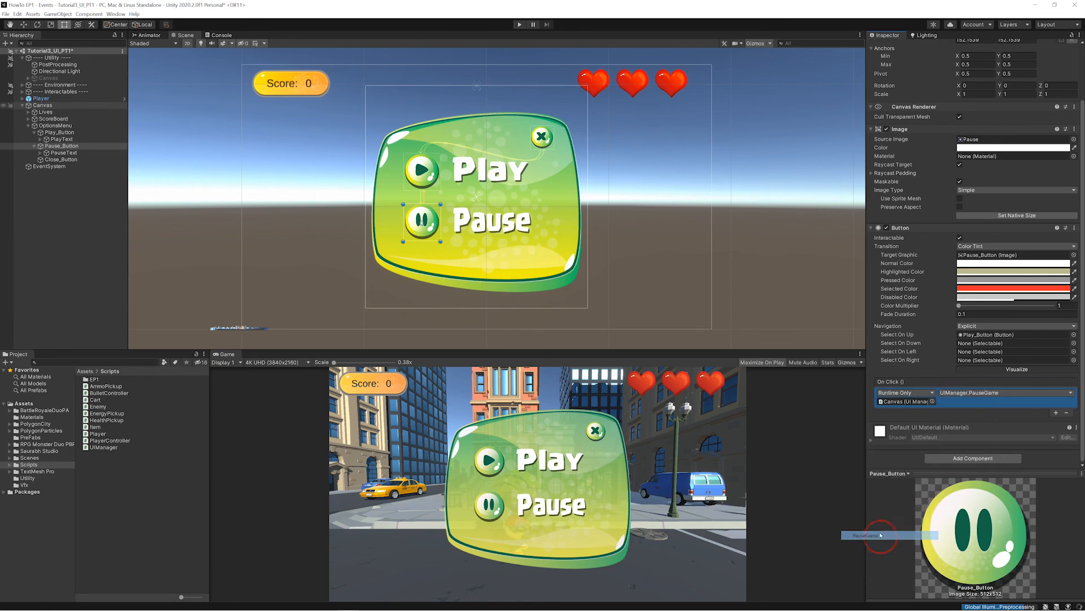
# - Add an On Click event to Play_Button with Canvas as its object and UIManager.PlayGame as its function, and save the scene
pyautogui.click(59, 132)
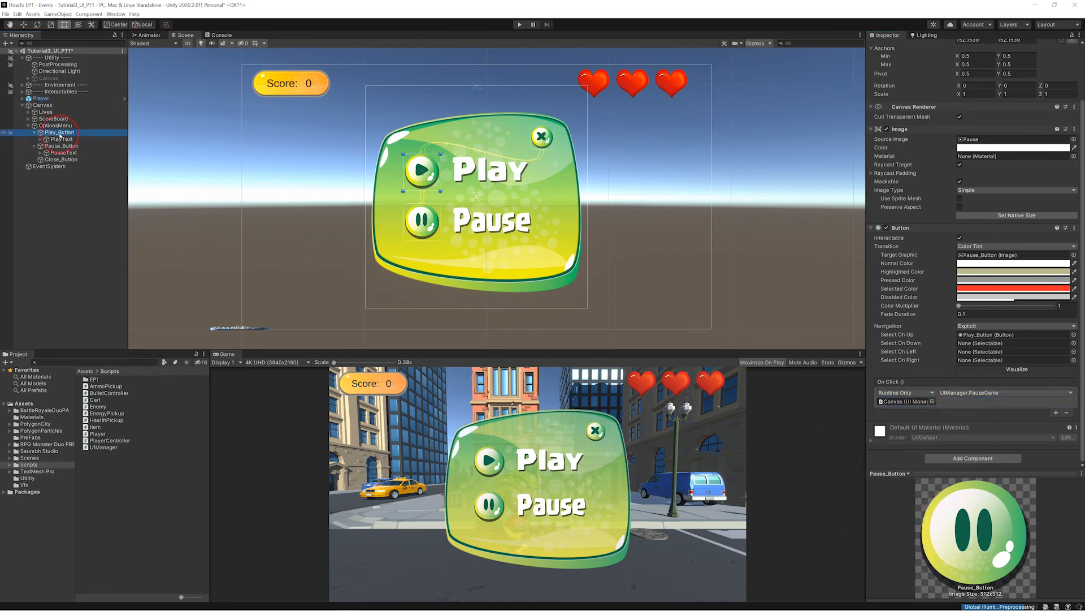
pyautogui.click(1055, 413)
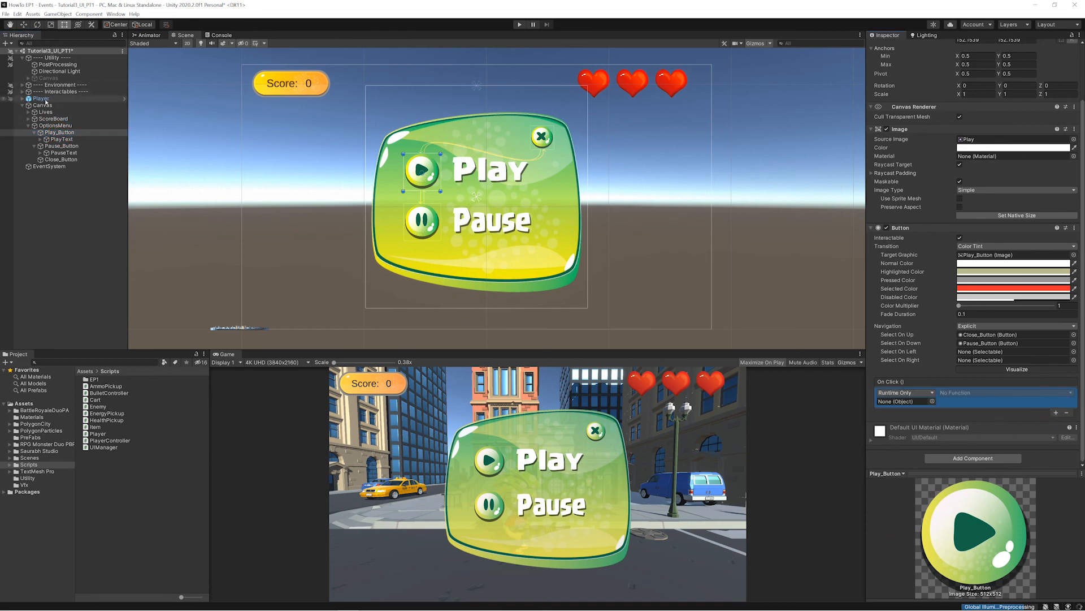
pyautogui.moveTo(45, 105); pyautogui.dragTo(970, 397)
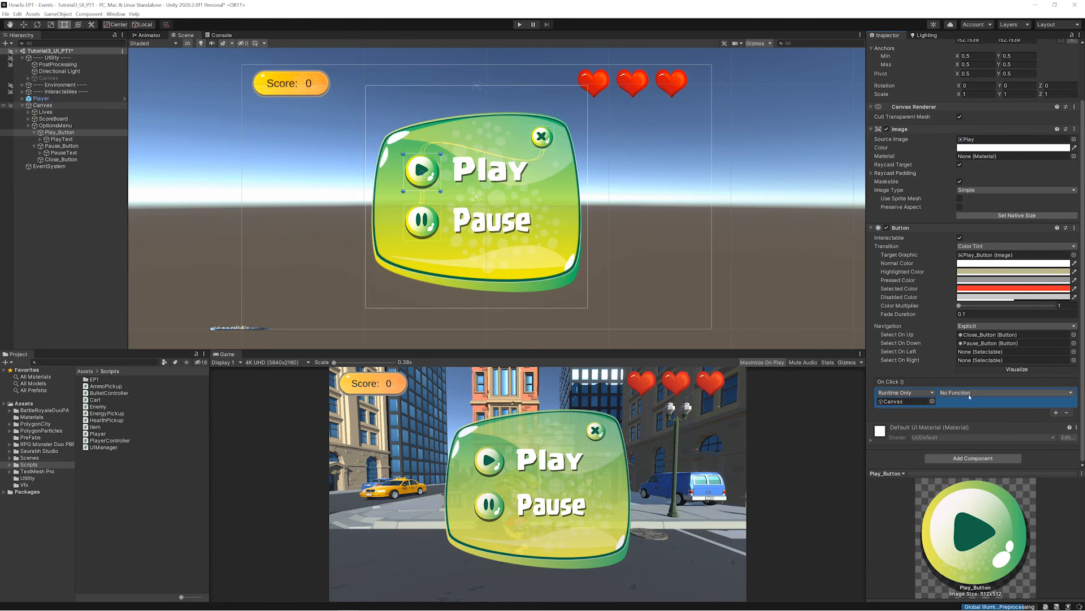
pyautogui.click(969, 396)
pyautogui.moveTo(966, 456)
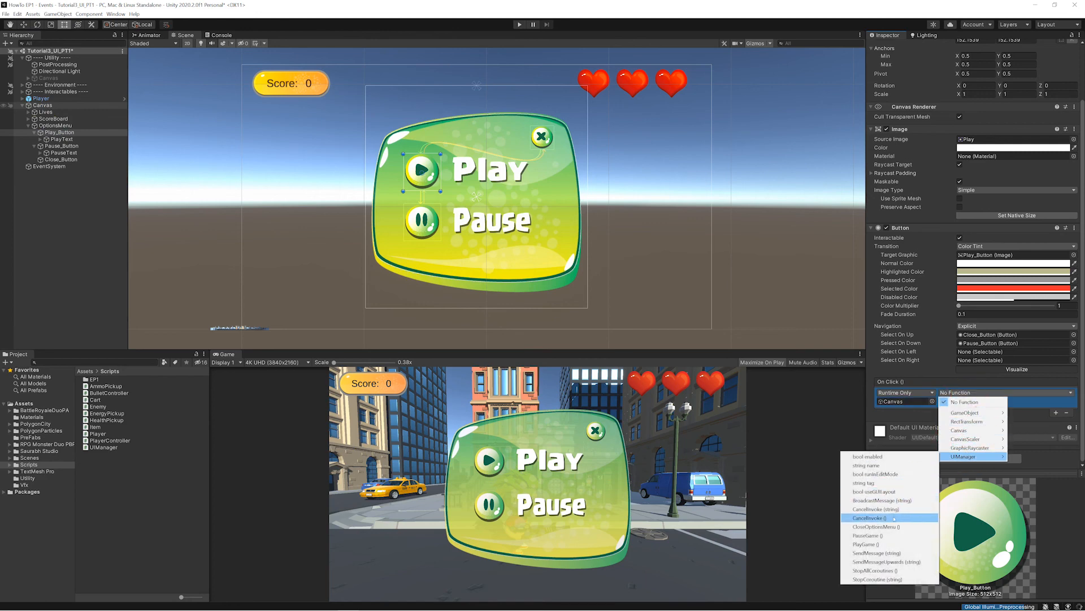
pyautogui.click(894, 545)
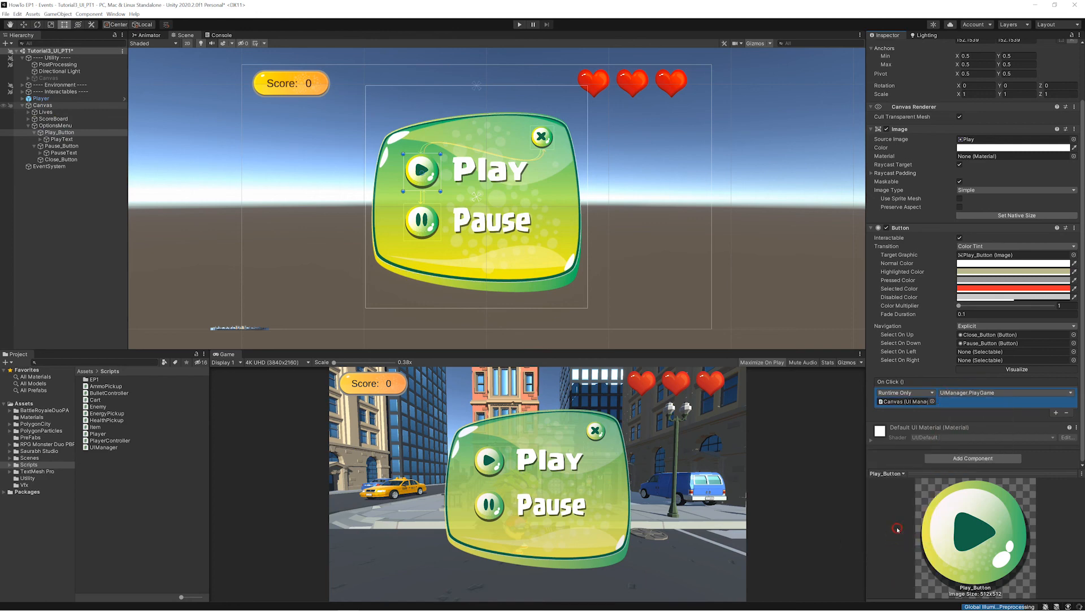
pyautogui.hotkey('ctrl', 's')
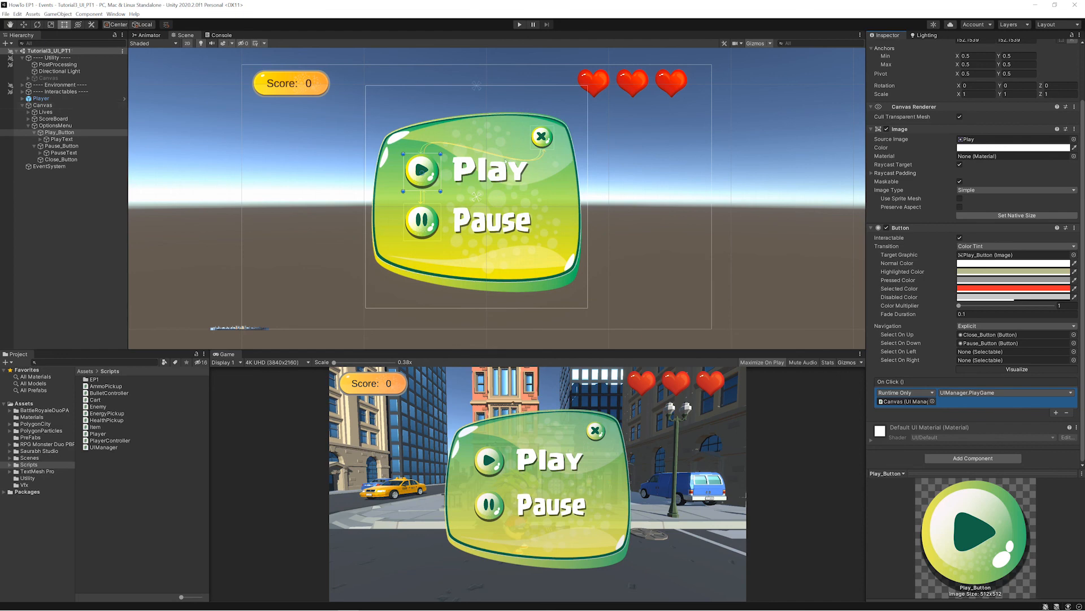
# - Run the game to test the options menu's Pause and Play buttons, closing the menu each time, and stop the game
pyautogui.click(520, 24)
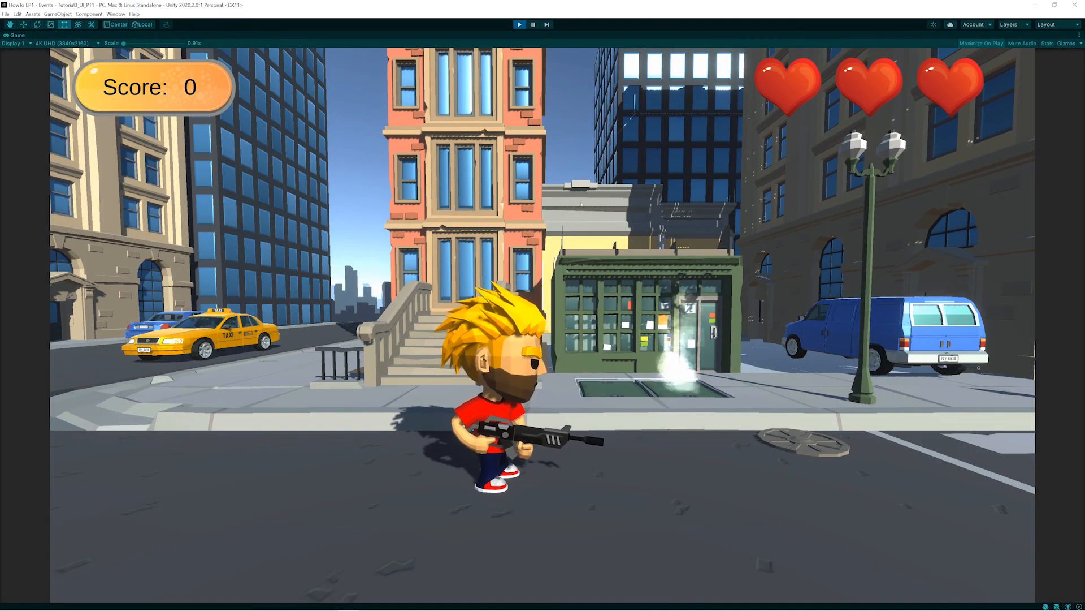
pyautogui.press('Escape')
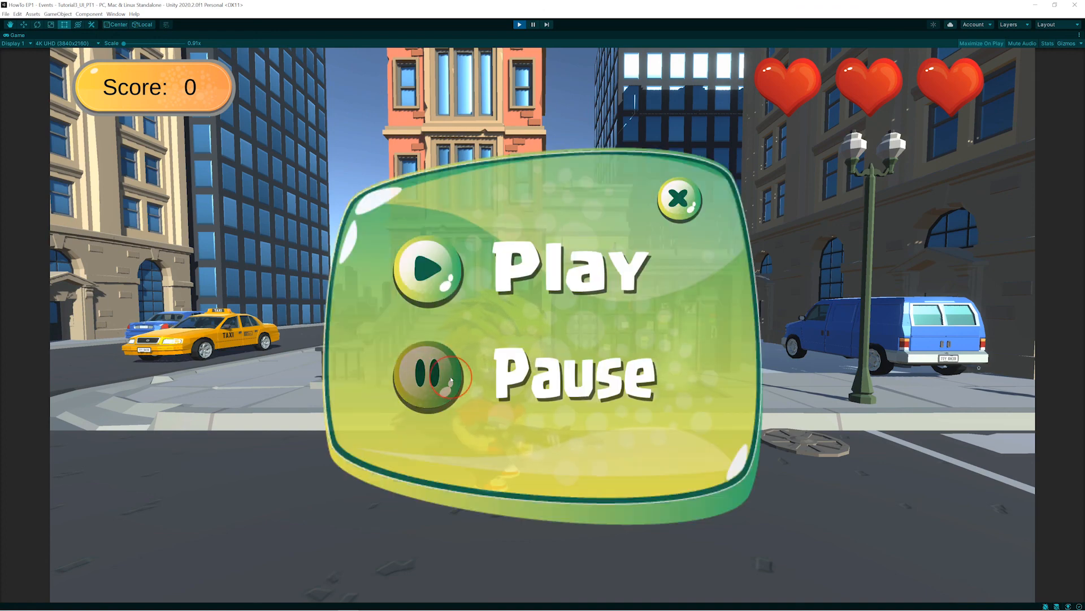
pyautogui.click(765, 368)
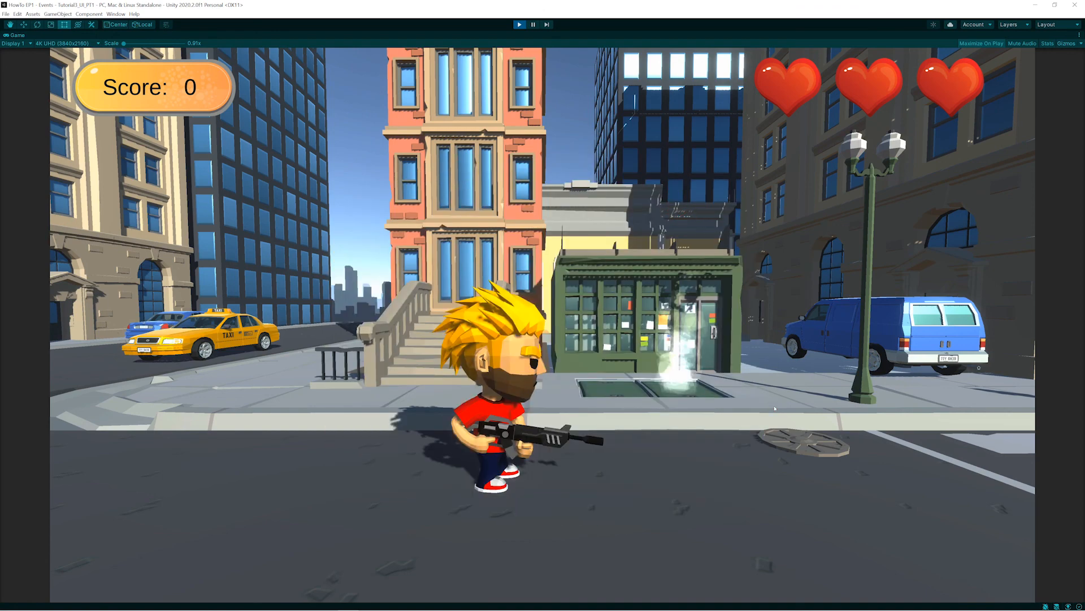
pyautogui.press('Escape')
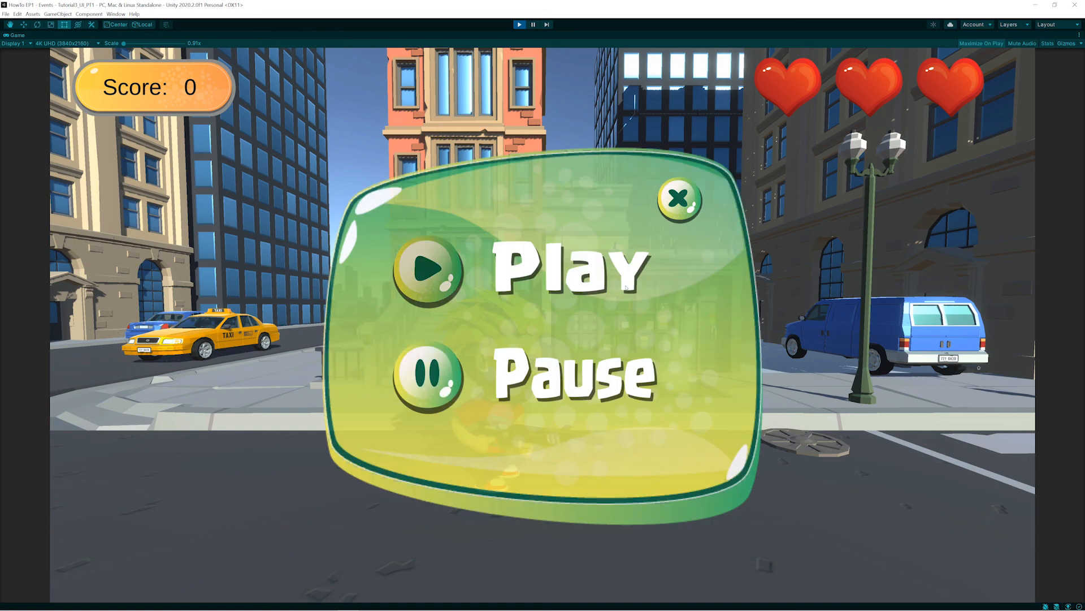
pyautogui.click(679, 220)
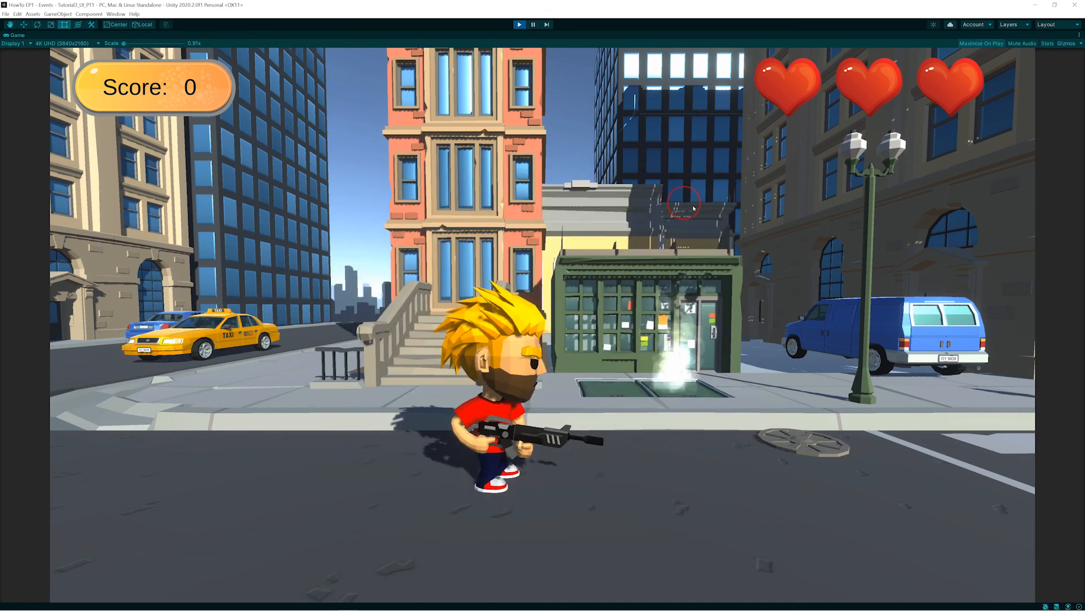
pyautogui.click(520, 25)
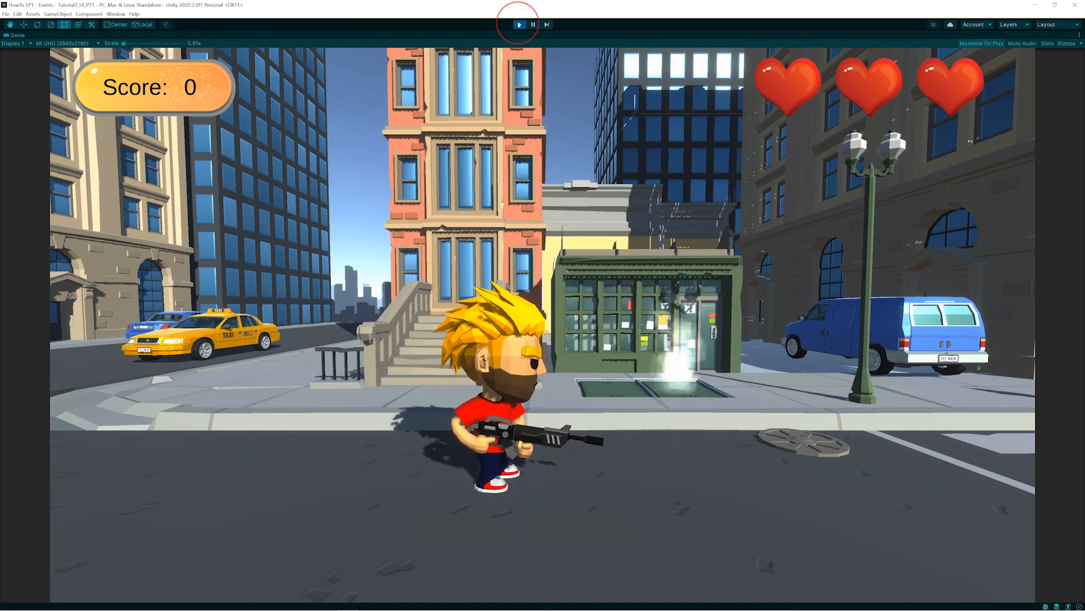
# - Run the game again to test pausing during character movement, closing and reopening the options menu, and resuming with the Play button
pyautogui.click(519, 24)
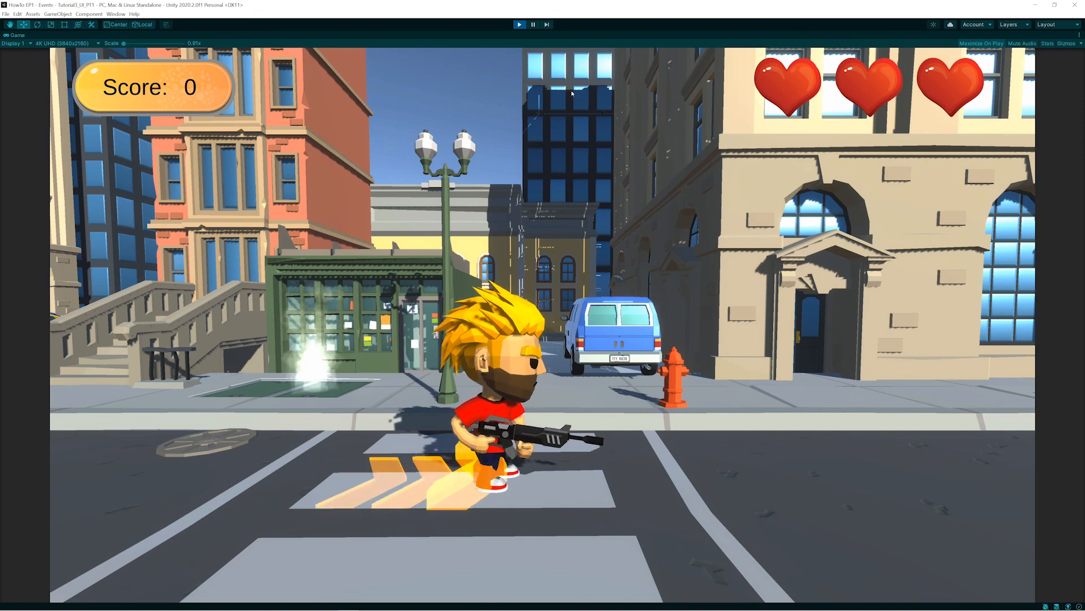
pyautogui.hotkey('ctrl', 'p')
pyautogui.click(519, 24)
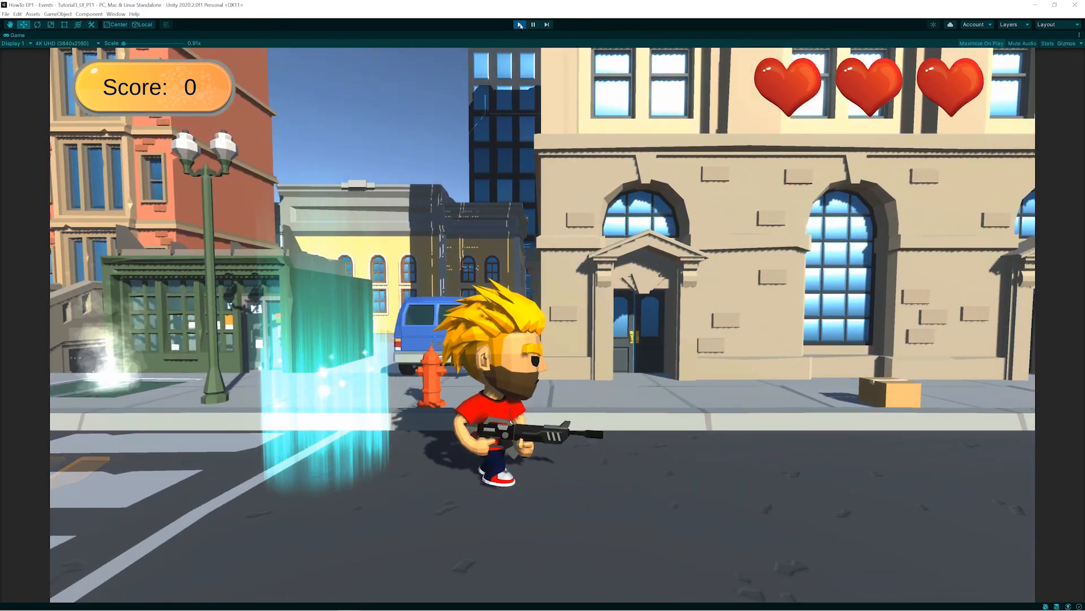
pyautogui.press('Escape')
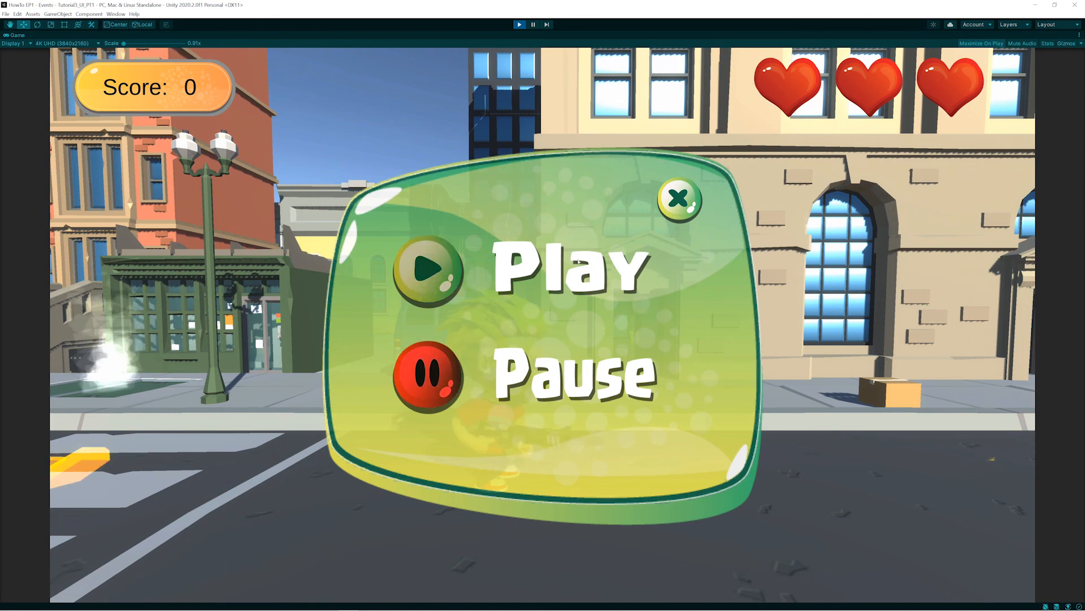
pyautogui.click(675, 213)
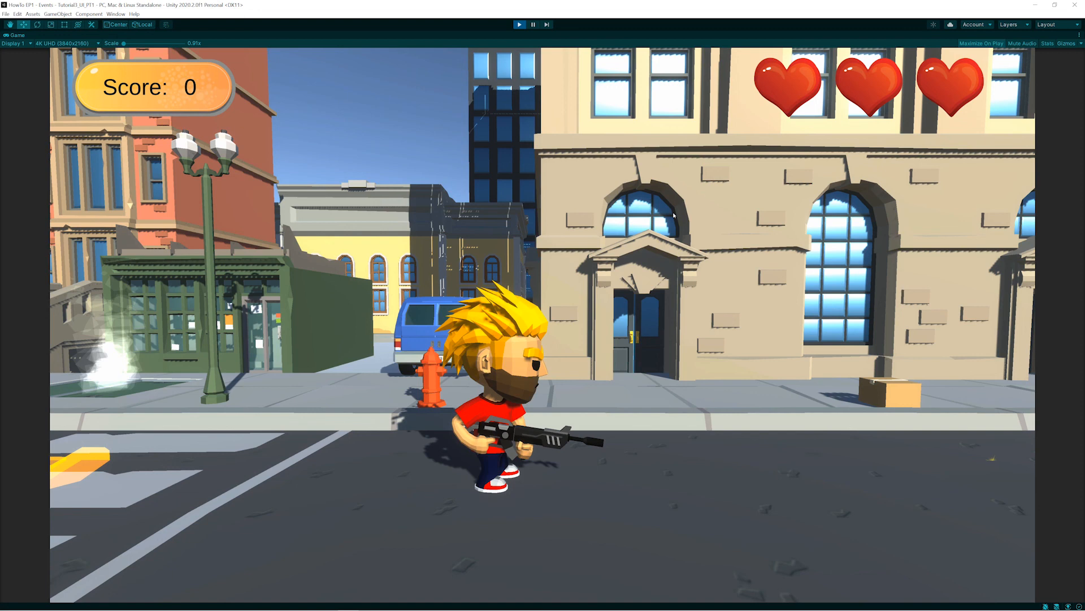
pyautogui.press('Escape')
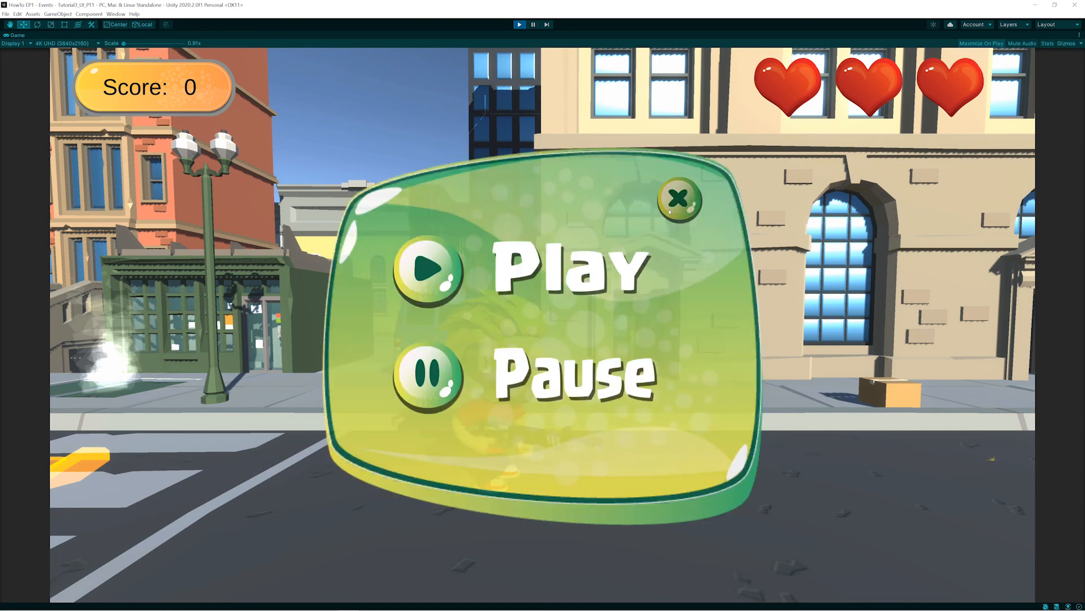
pyautogui.click(435, 279)
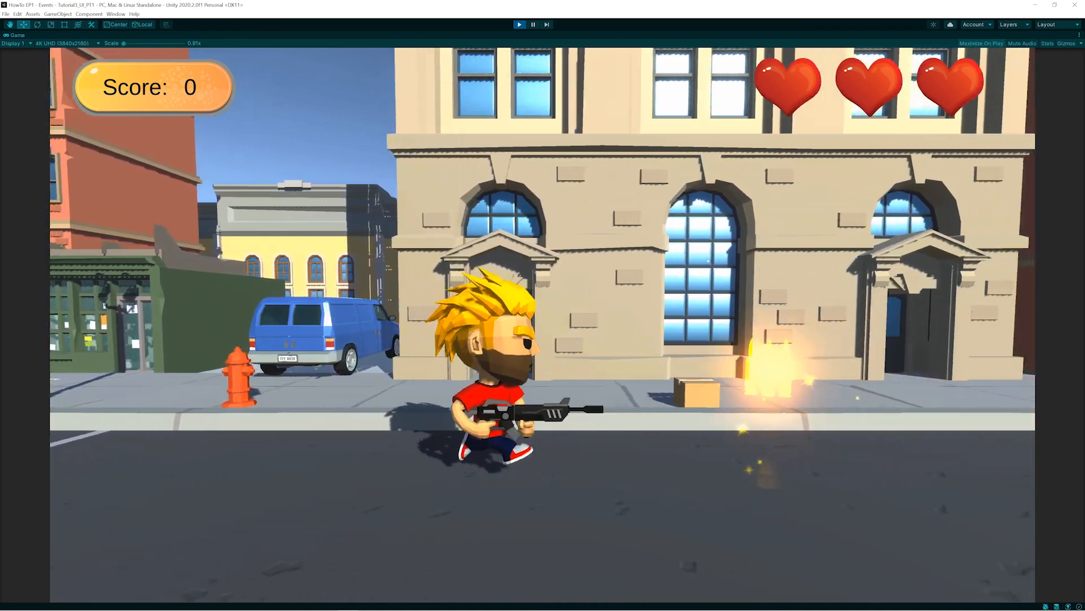